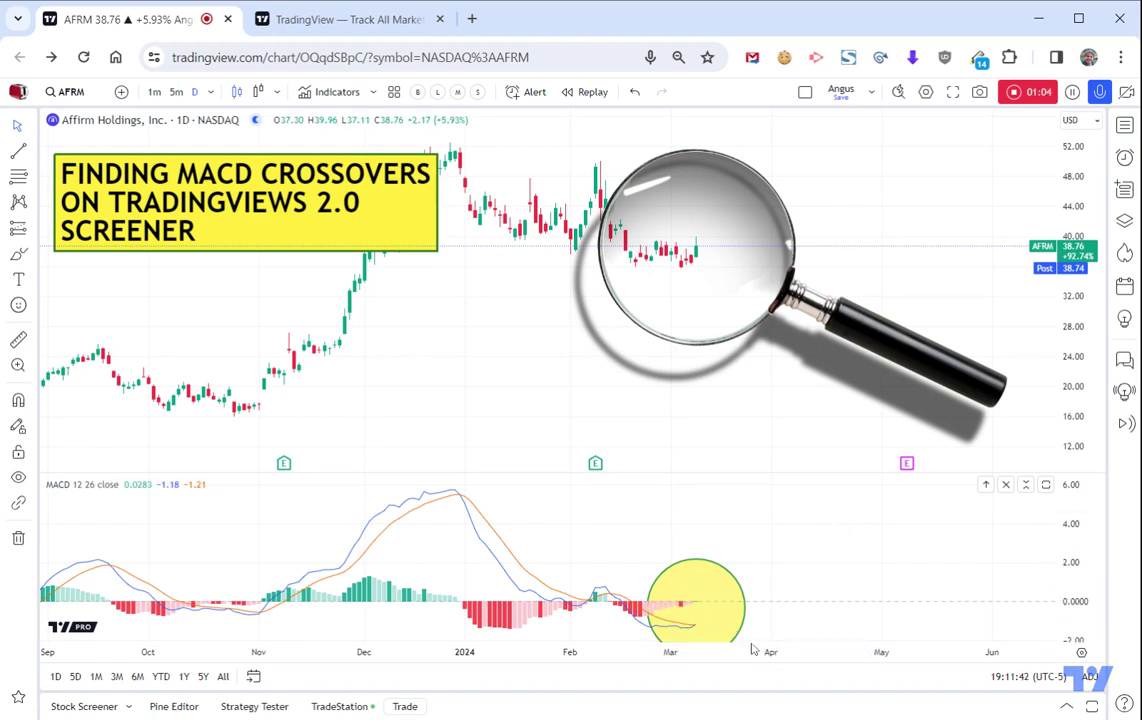
Examine the latest MACD crossover in the maximized MACD pane and restore the combined price and indicator layout.
left_click(1048, 488)
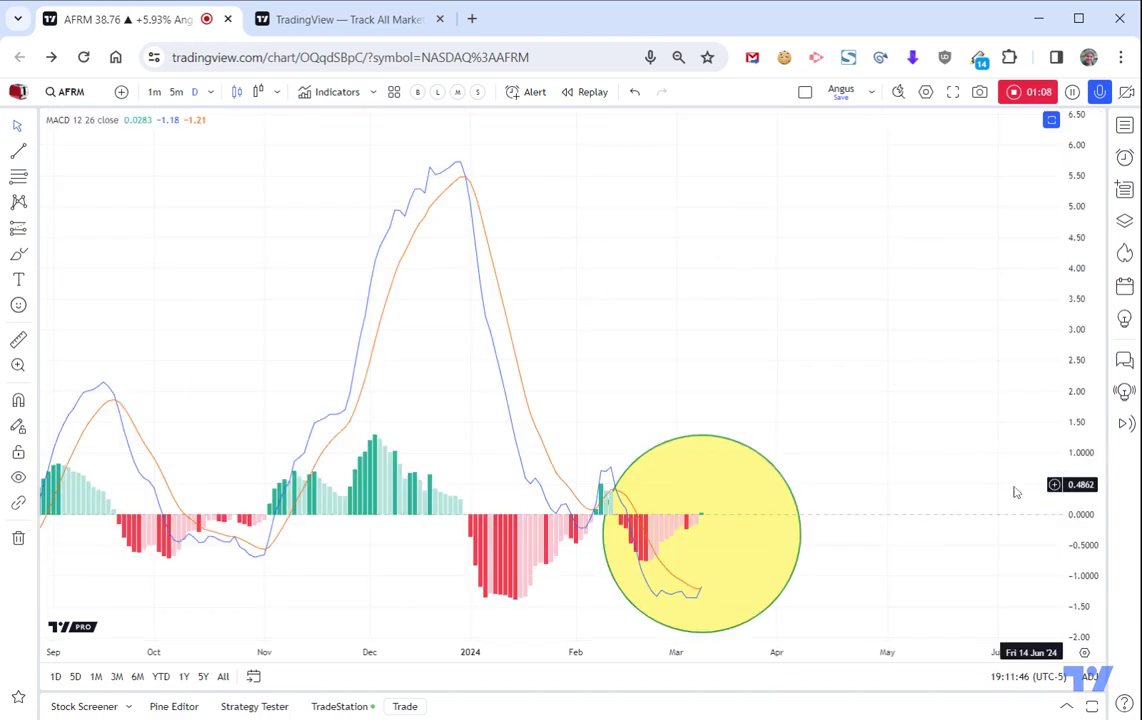
scroll(700, 575, "up", 3)
scroll(500, 603, "up", 5)
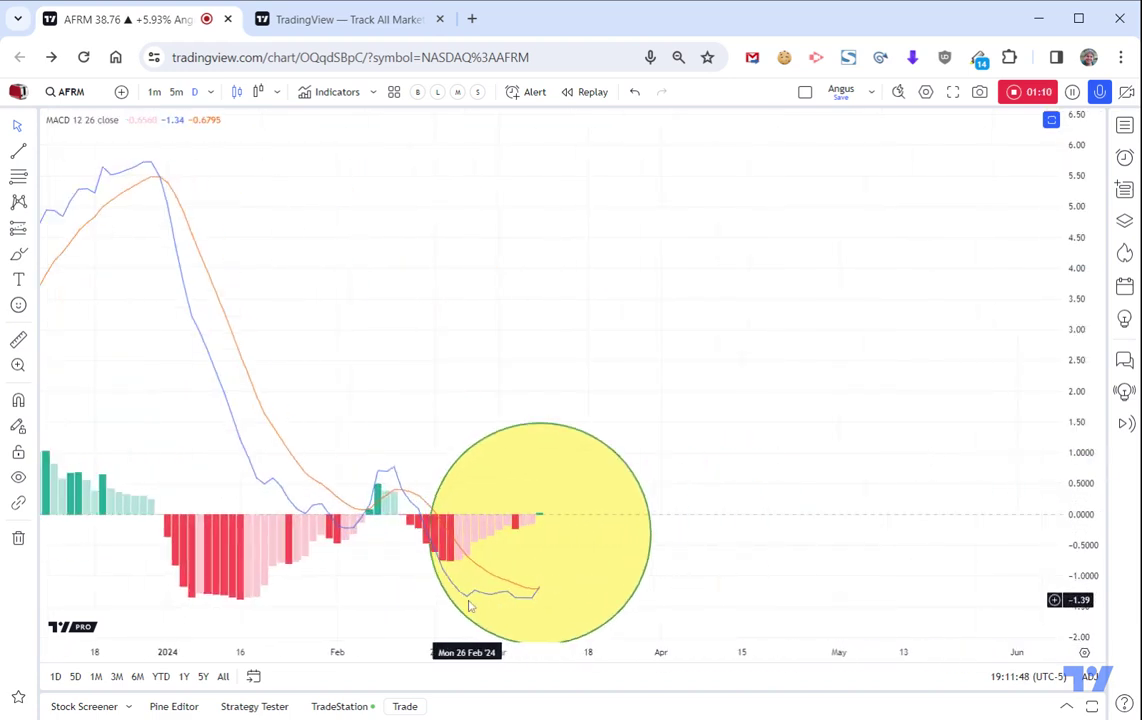
scroll(661, 601, "up", 4)
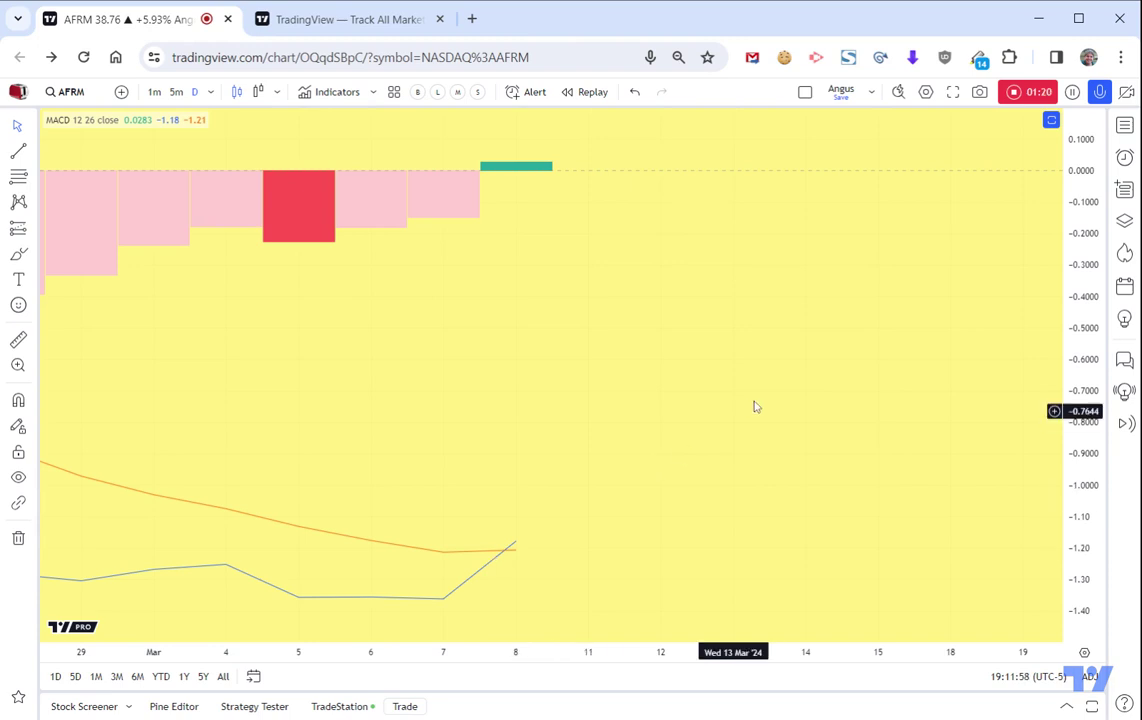
scroll(755, 403, "down", 1)
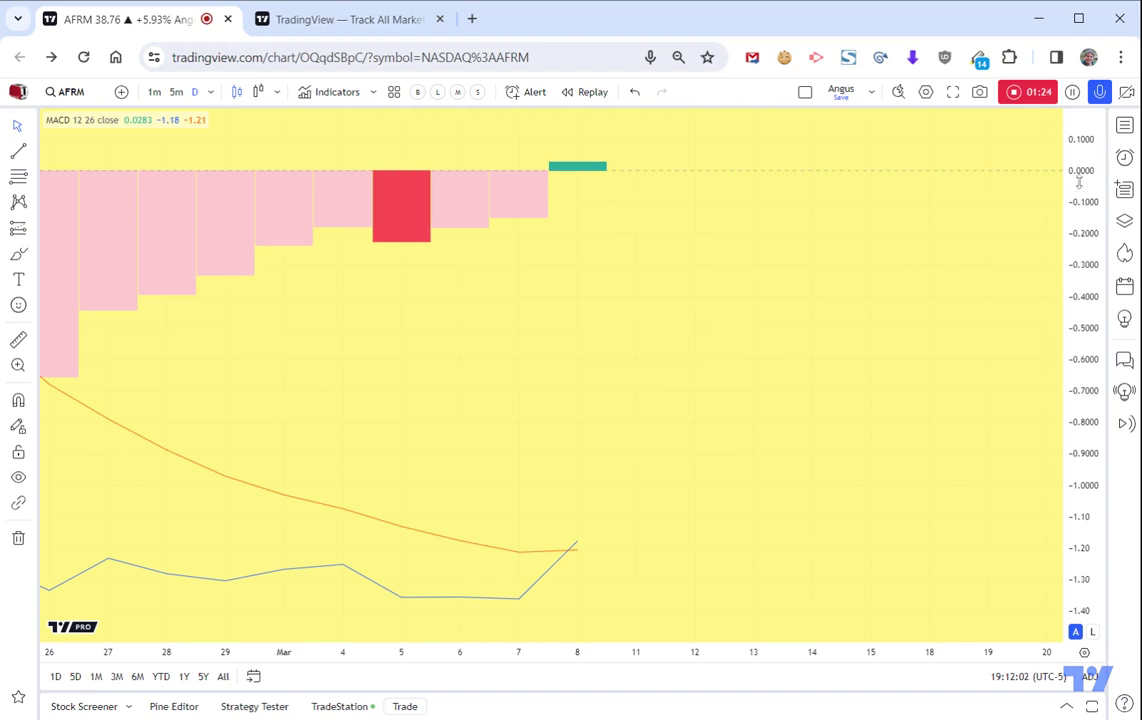
left_click_drag(1099, 261, 1080, 468)
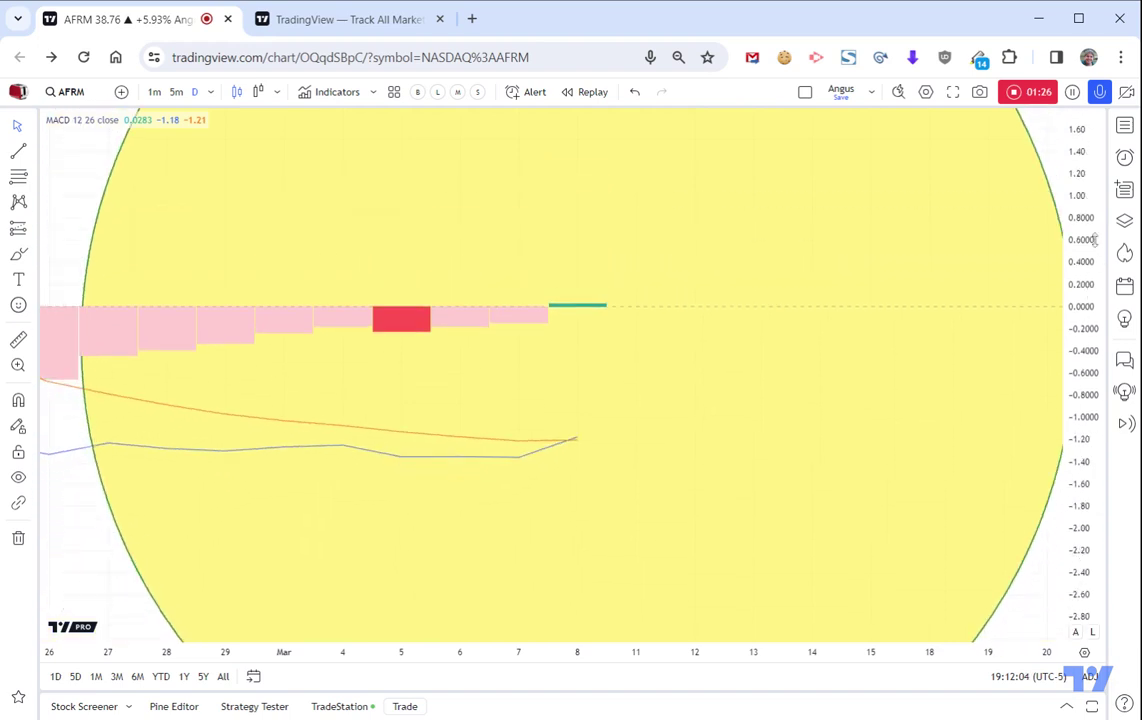
left_click_drag(1094, 240, 1090, 400)
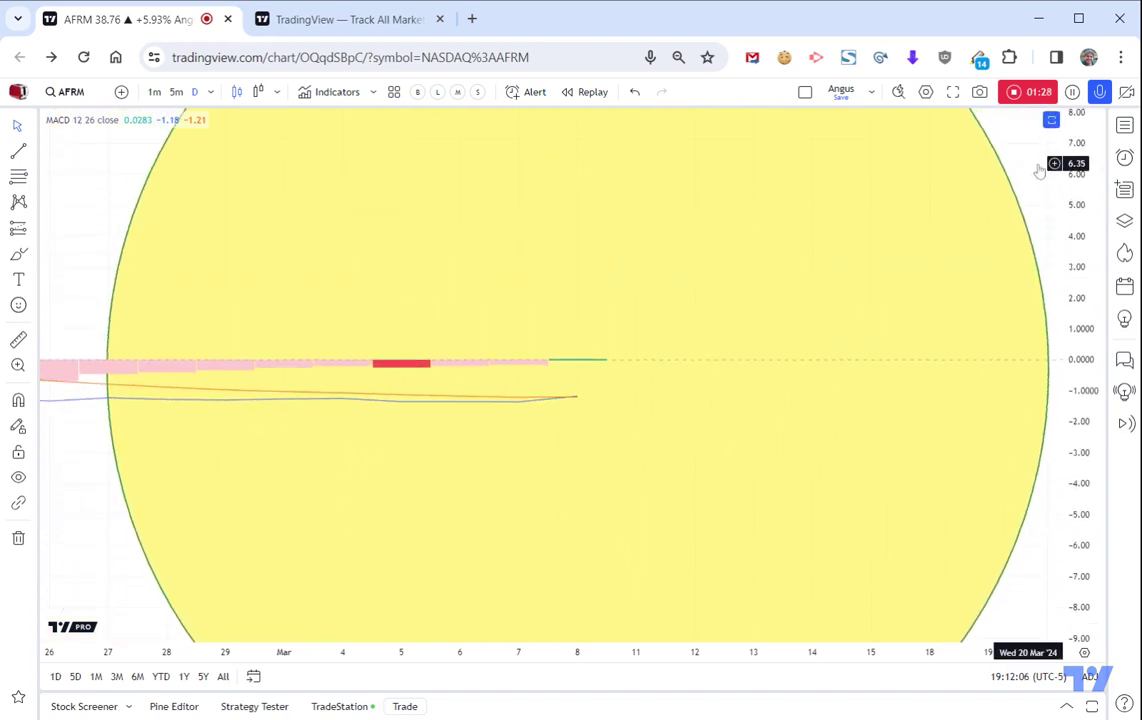
left_click(1051, 120)
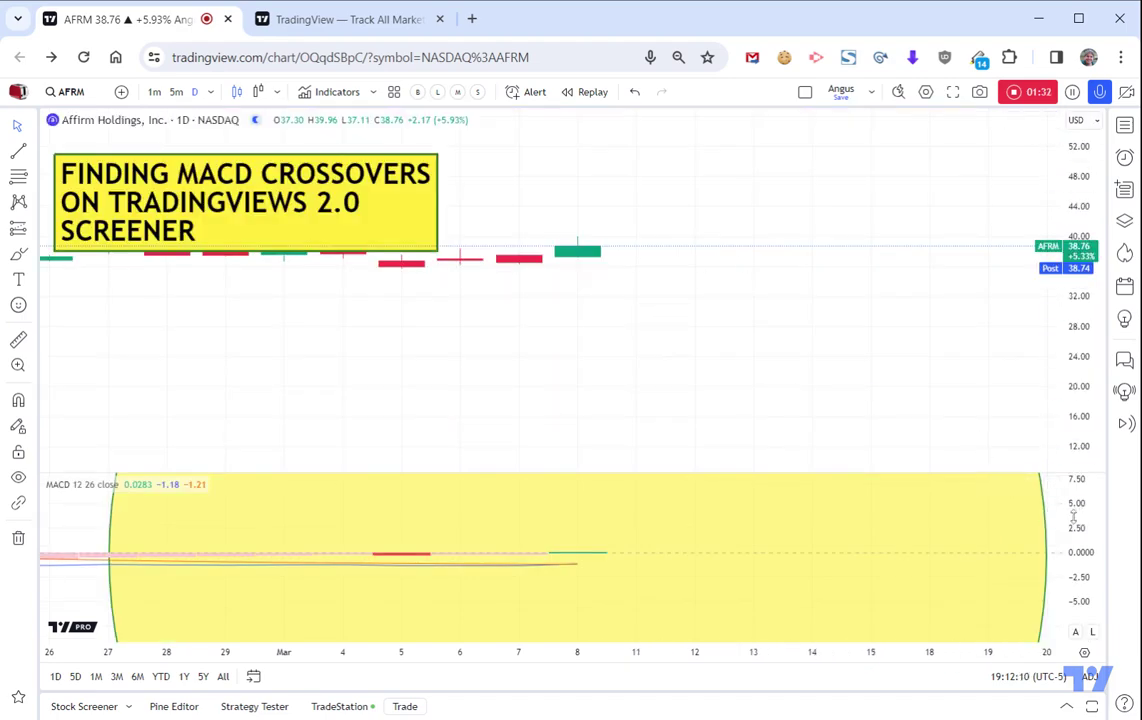
Examine AFRM's full daily price history back to its earliest candles, together with the dashed levels at 146.96 and 68.57.
scroll(897, 556, "down", 10)
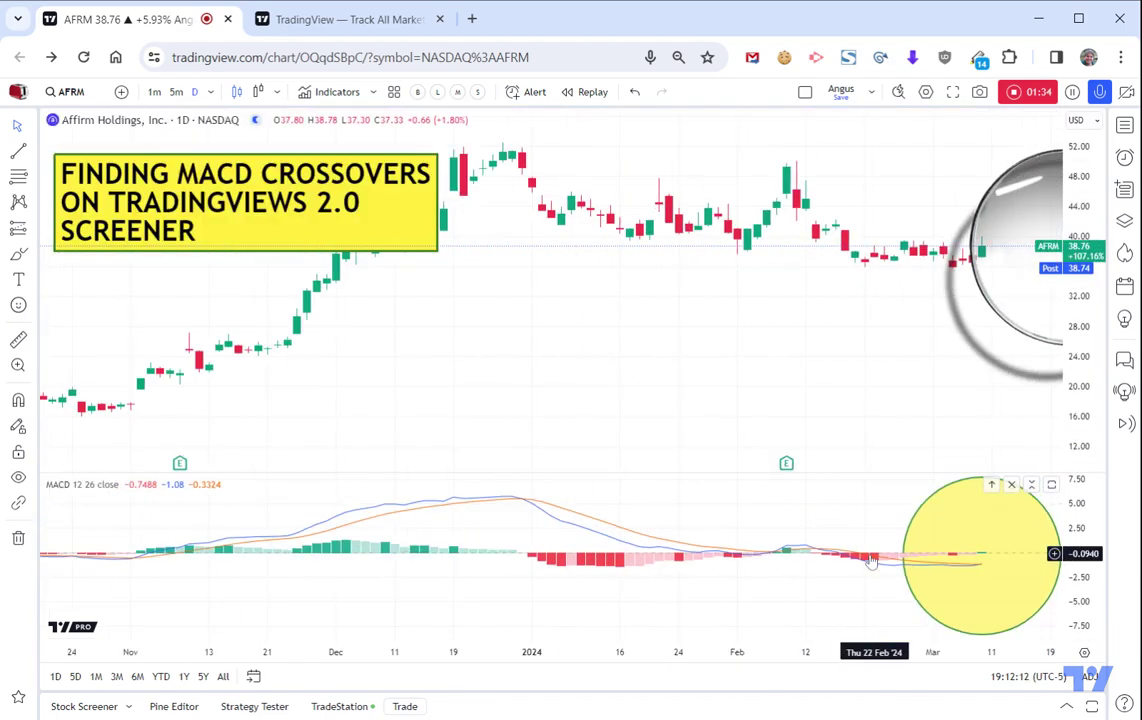
scroll(871, 562, "down", 5)
left_click_drag(823, 377, 451, 377)
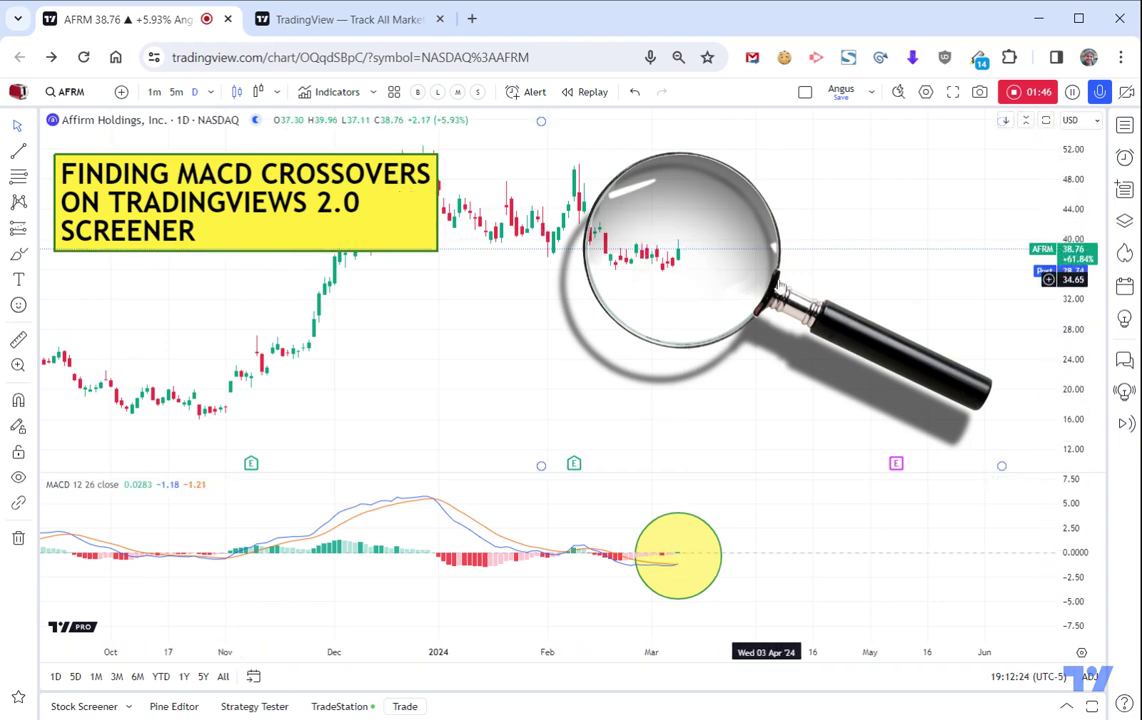
scroll(938, 231, "down", 3)
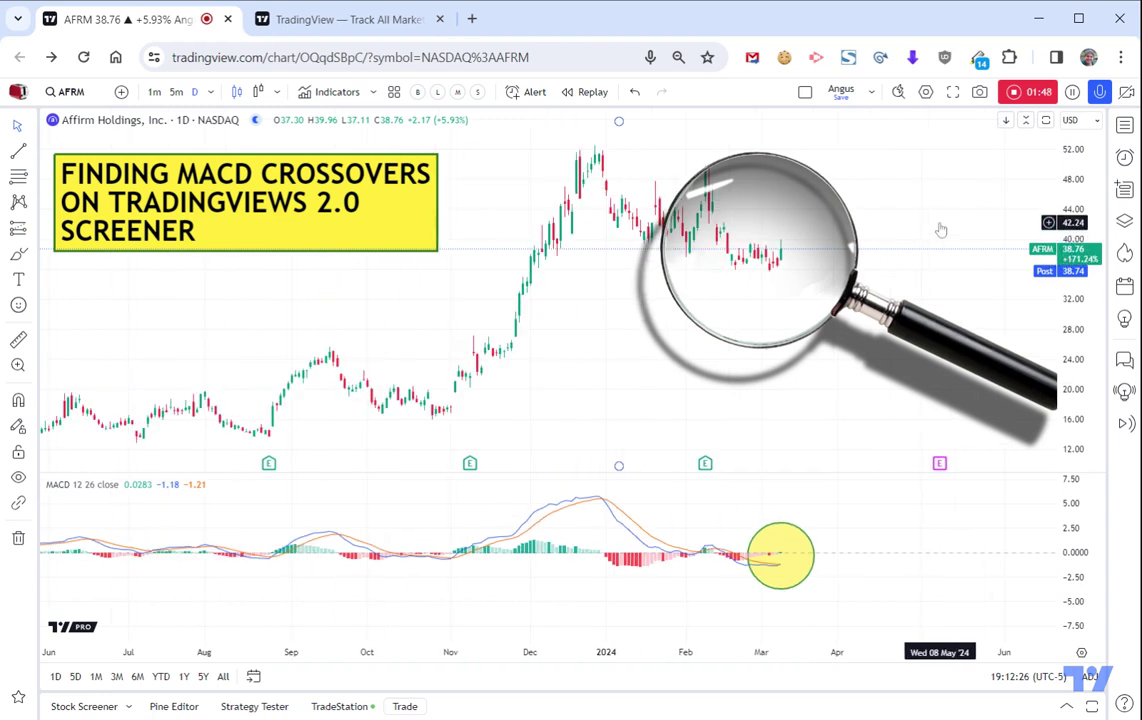
scroll(940, 230, "down", 1)
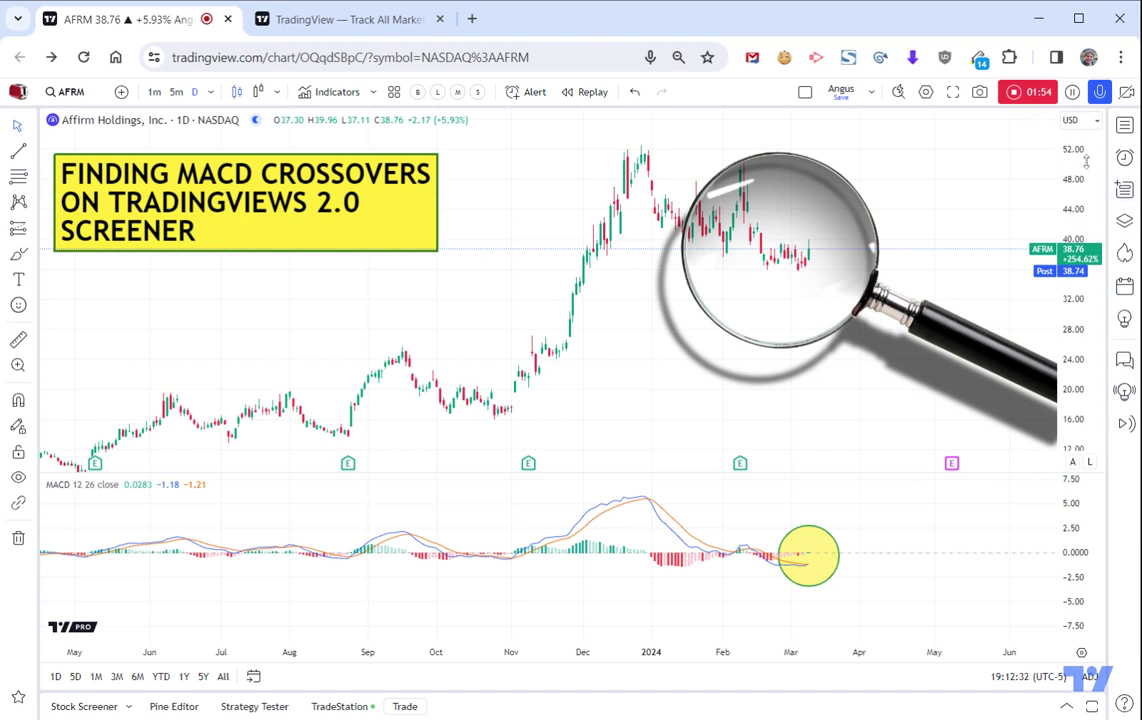
scroll(927, 297, "down", 5)
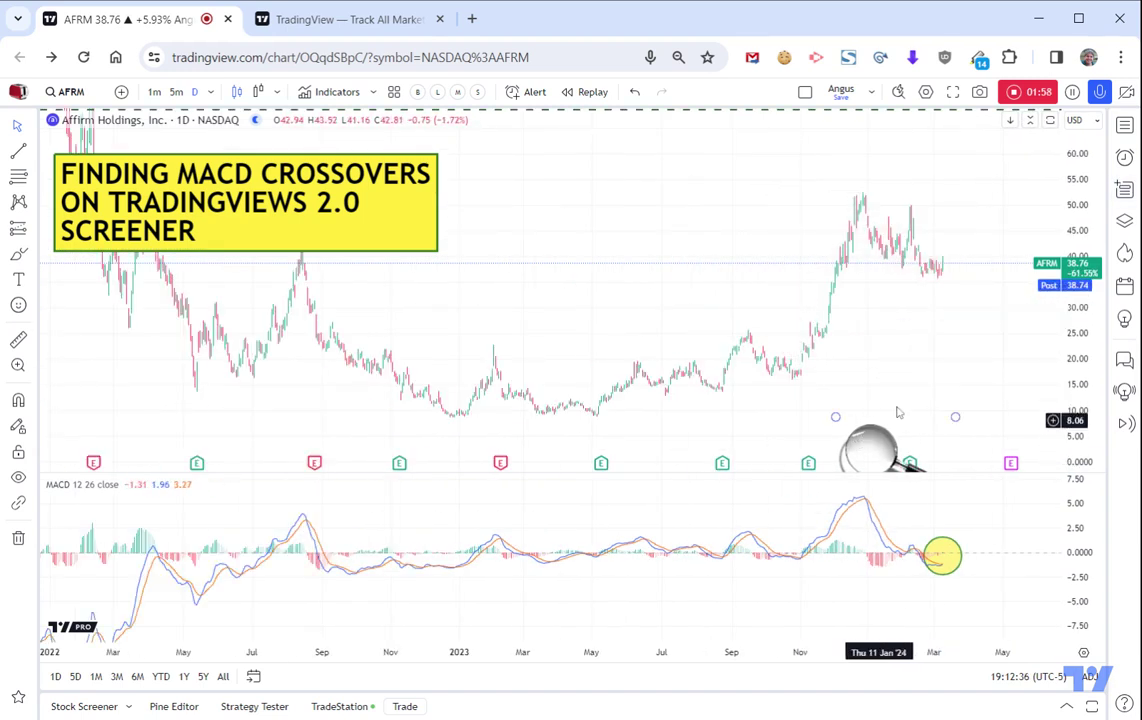
scroll(884, 371, "down", 3)
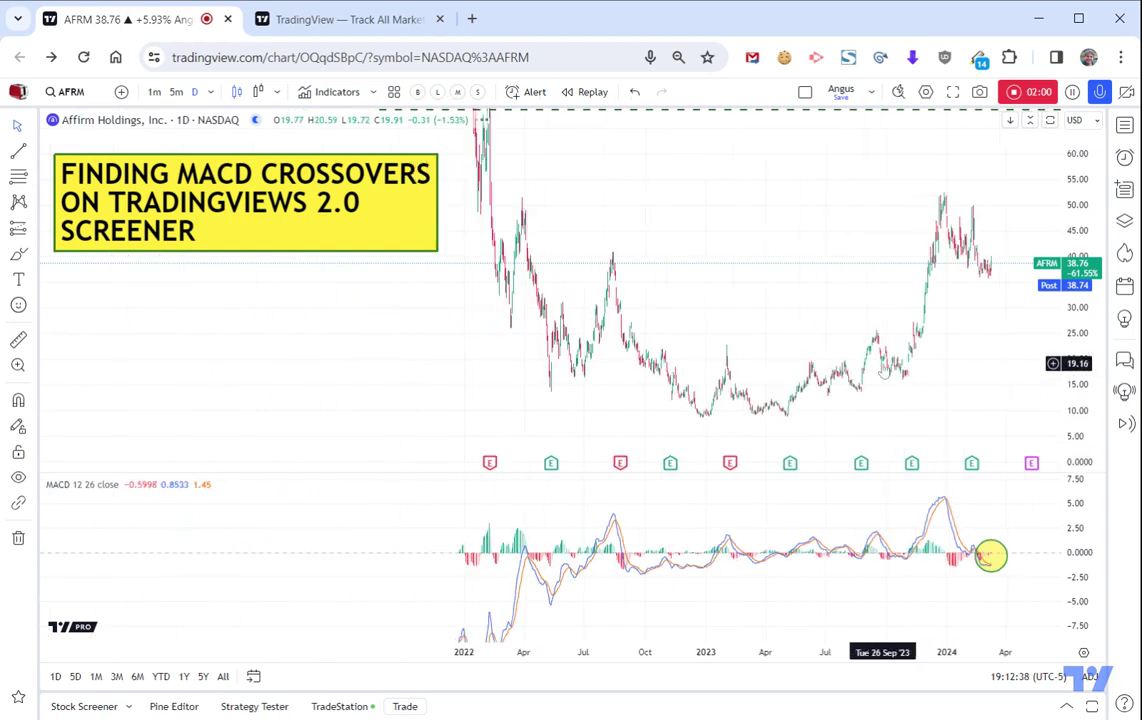
scroll(990, 556, "down", 3)
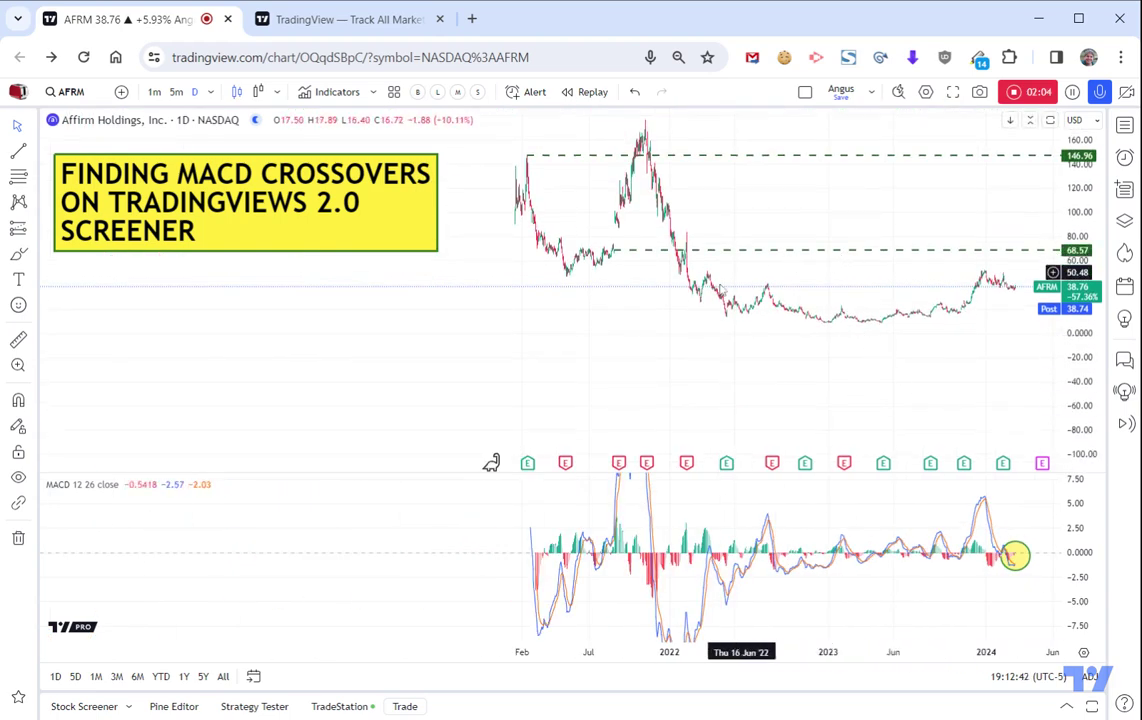
scroll(600, 353, "right", 3)
scroll(585, 354, "left", 3)
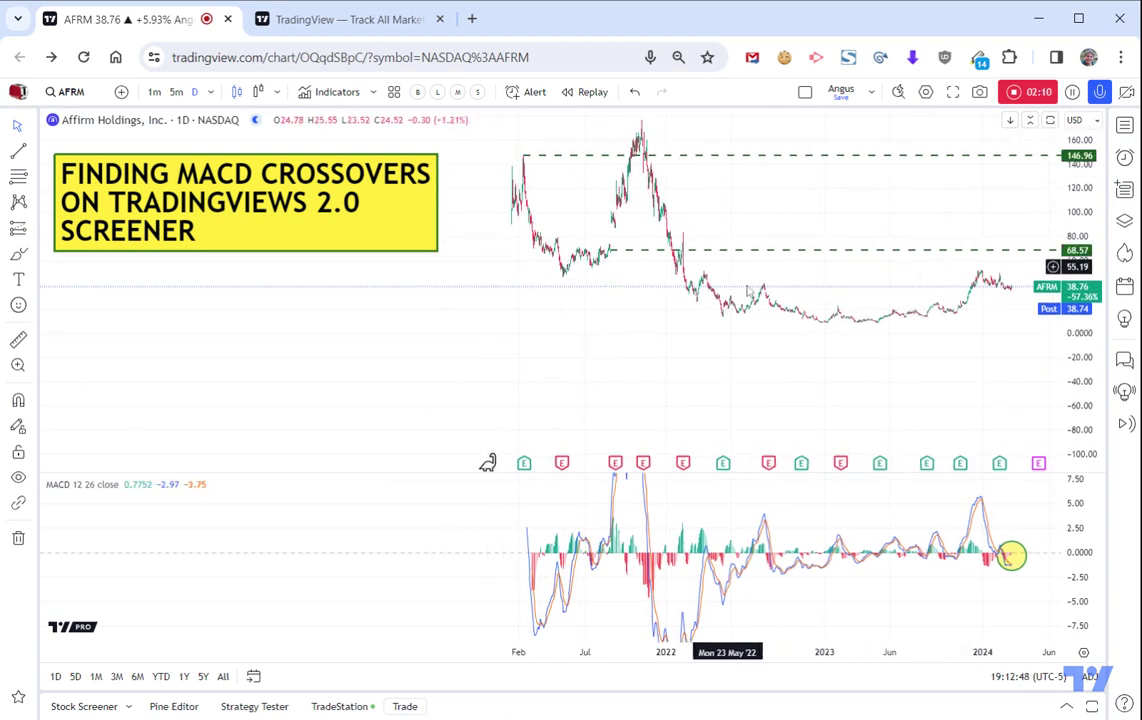
left_click_drag(938, 362, 795, 362)
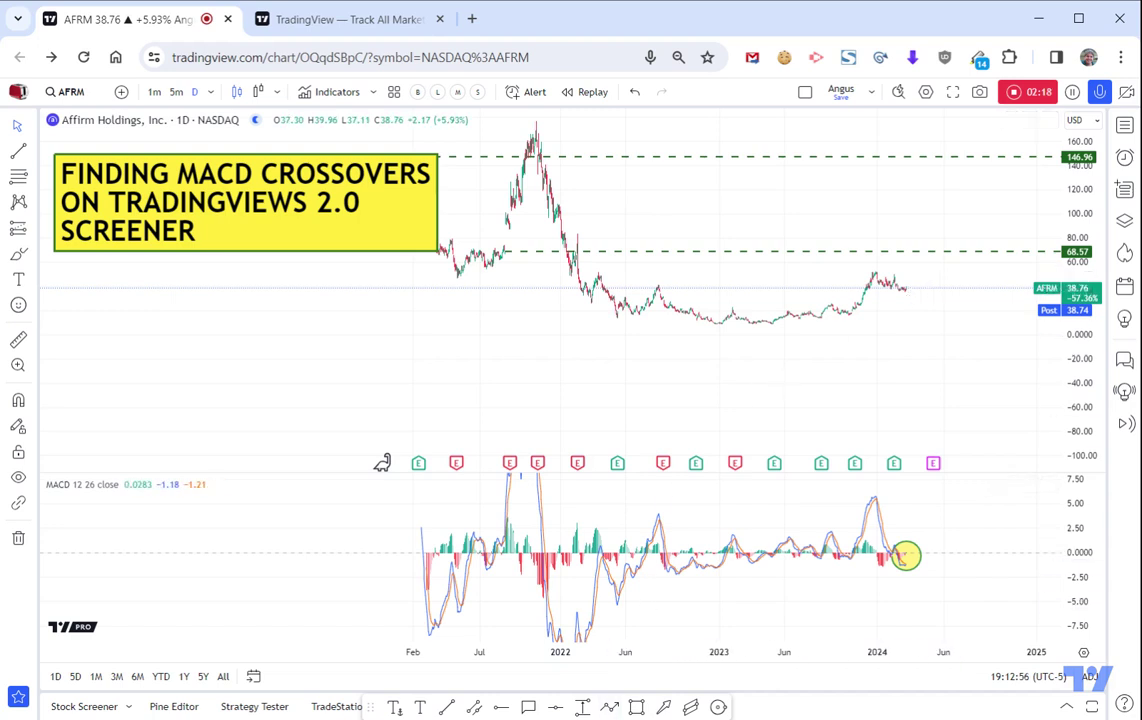
Measure a potential AFRM price rise from 36.93 to 91.12 with the Price Range tool and remove the measurement.
left_click(917, 290, "shift")
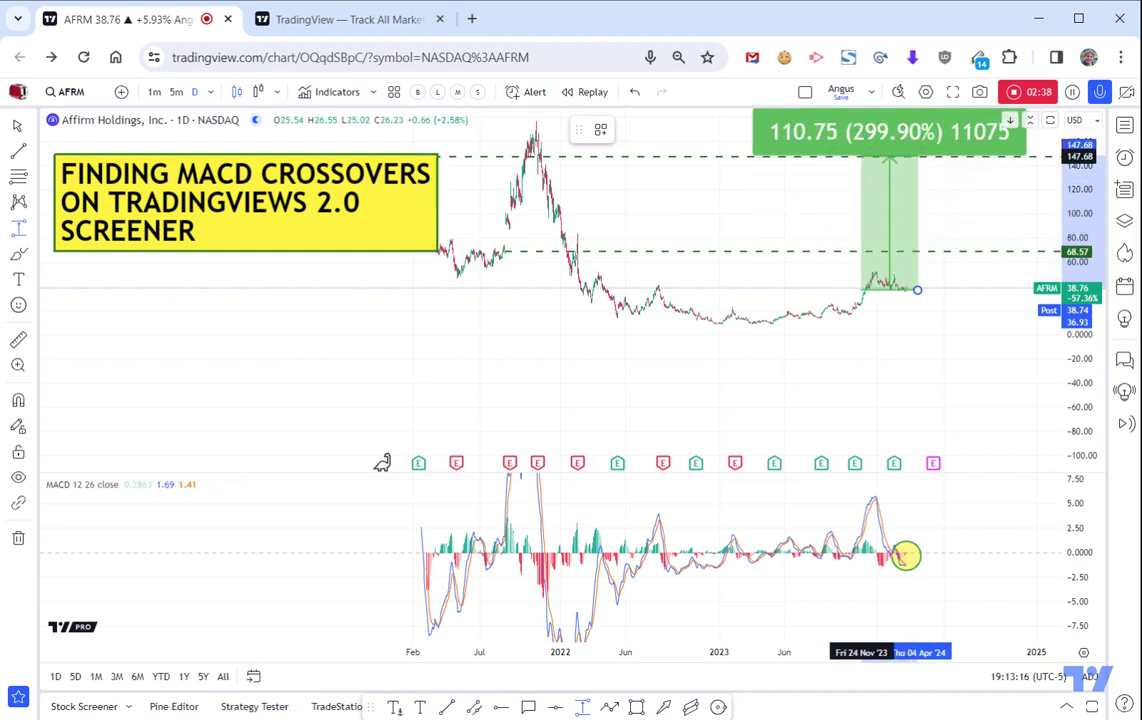
scroll(700, 130, "down", 3)
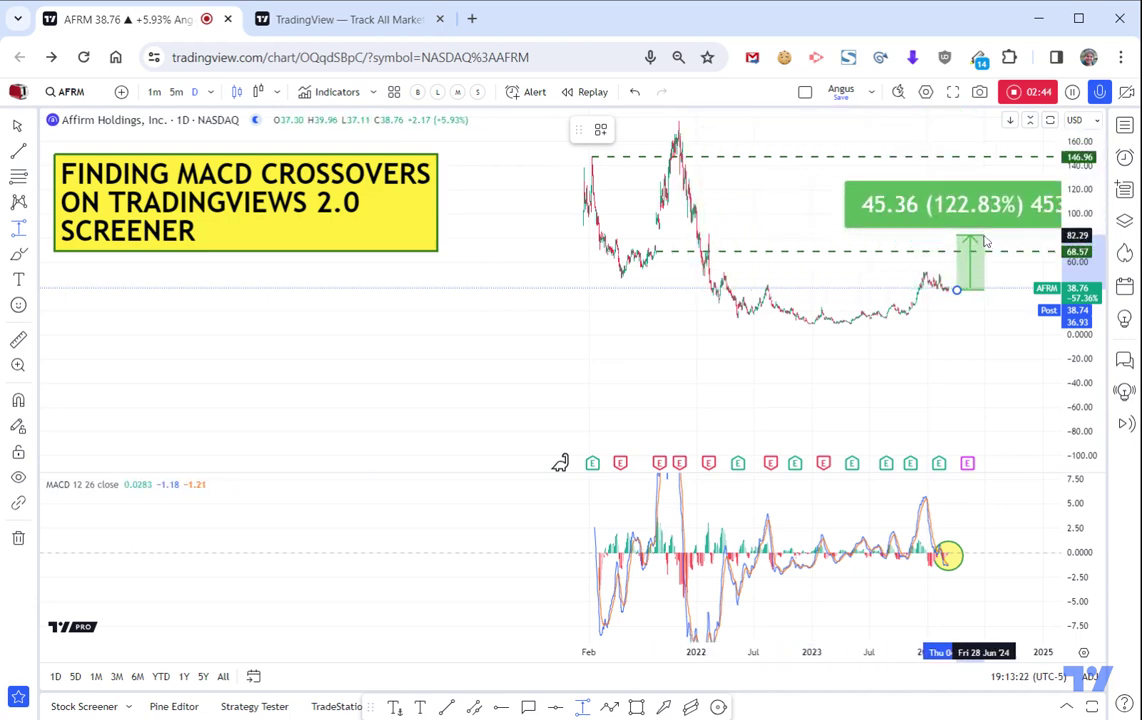
scroll(985, 240, "up", 5)
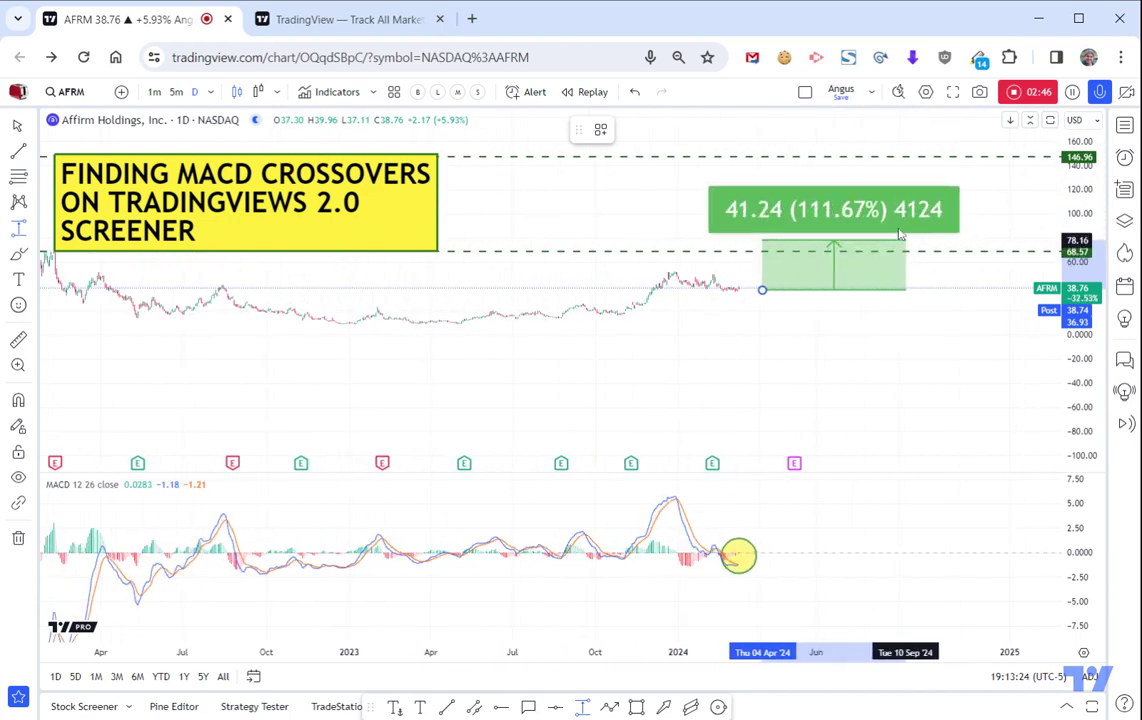
left_click(895, 224)
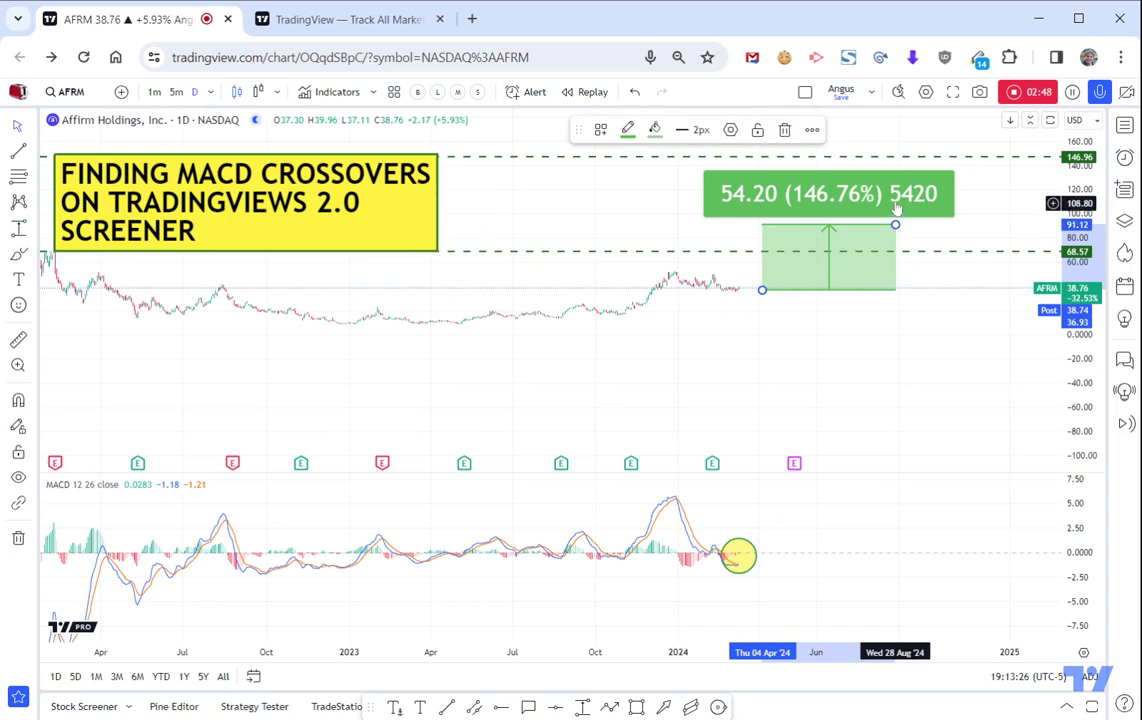
left_click(897, 207)
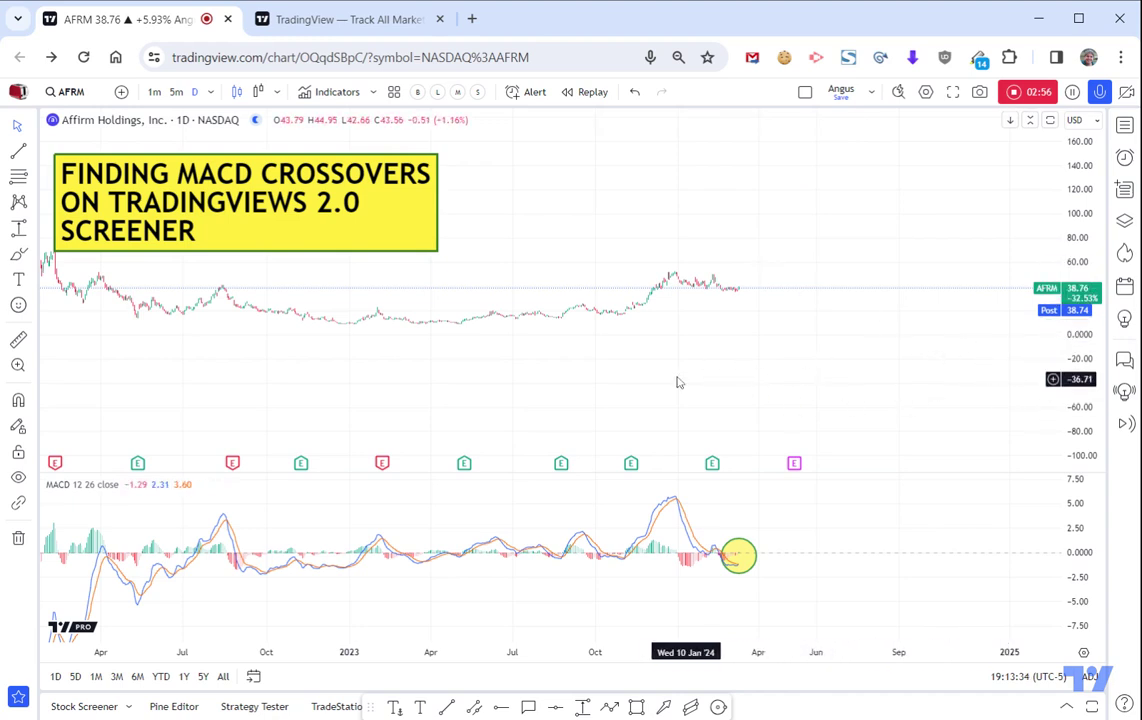
Open the AFRM symbol details beside the chart, go through its earnings and switch the income statement to annual figures.
scroll(808, 371, "up", 5)
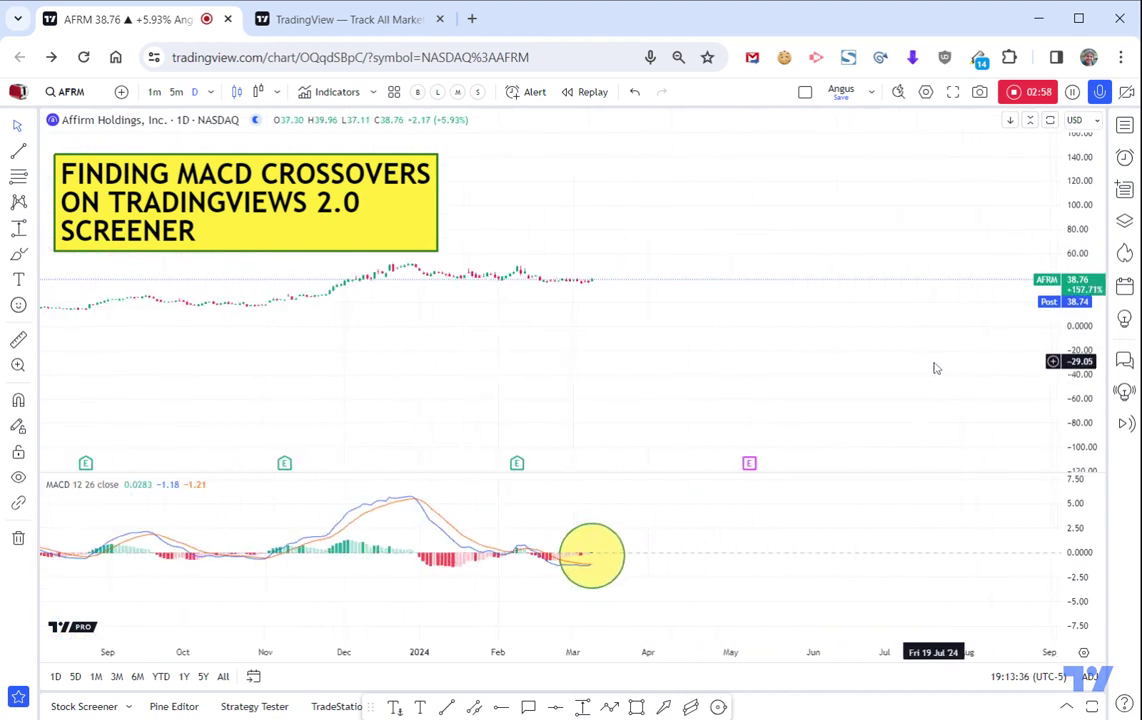
scroll(934, 368, "up", 2)
left_click_drag(538, 362, 855, 357)
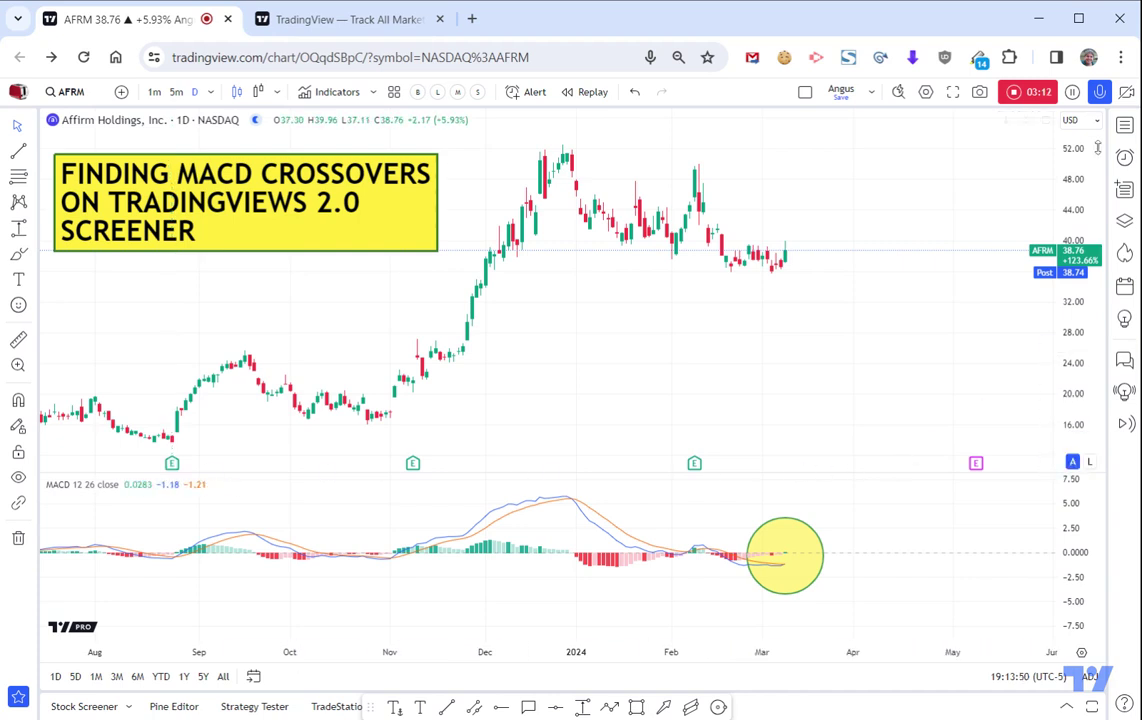
left_click(1122, 126)
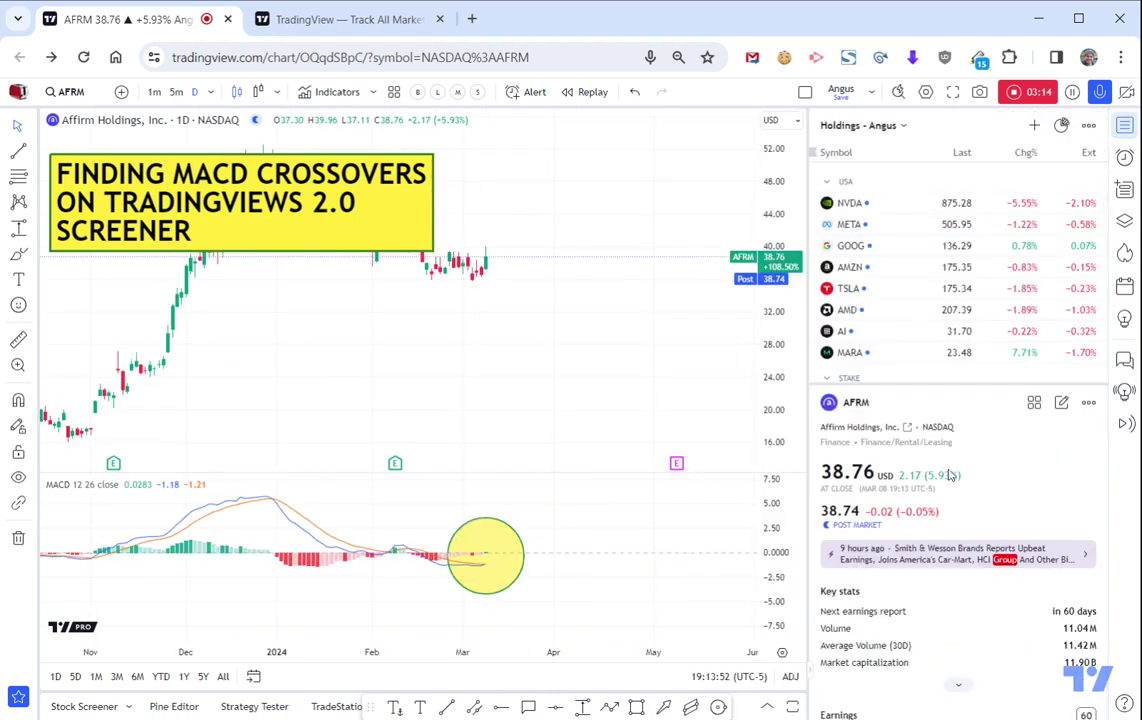
scroll(982, 543, "down", 3)
scroll(980, 545, "down", 2)
scroll(975, 530, "up", 1)
mouse_move(972, 513)
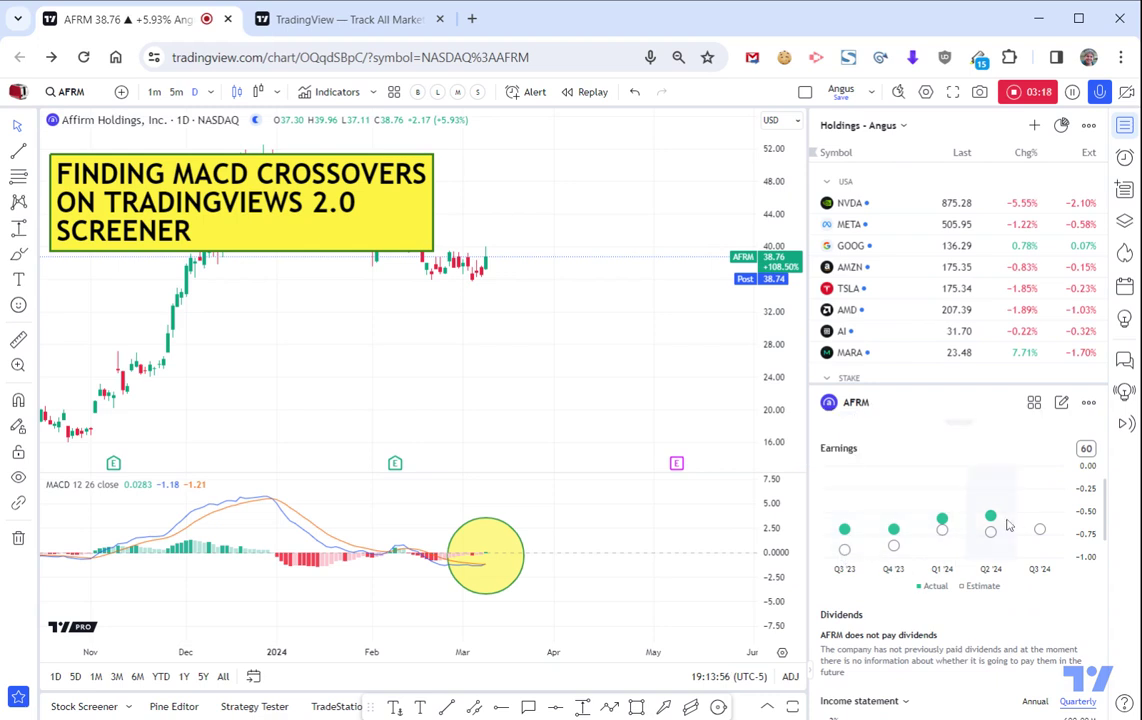
scroll(1020, 595, "down", 1)
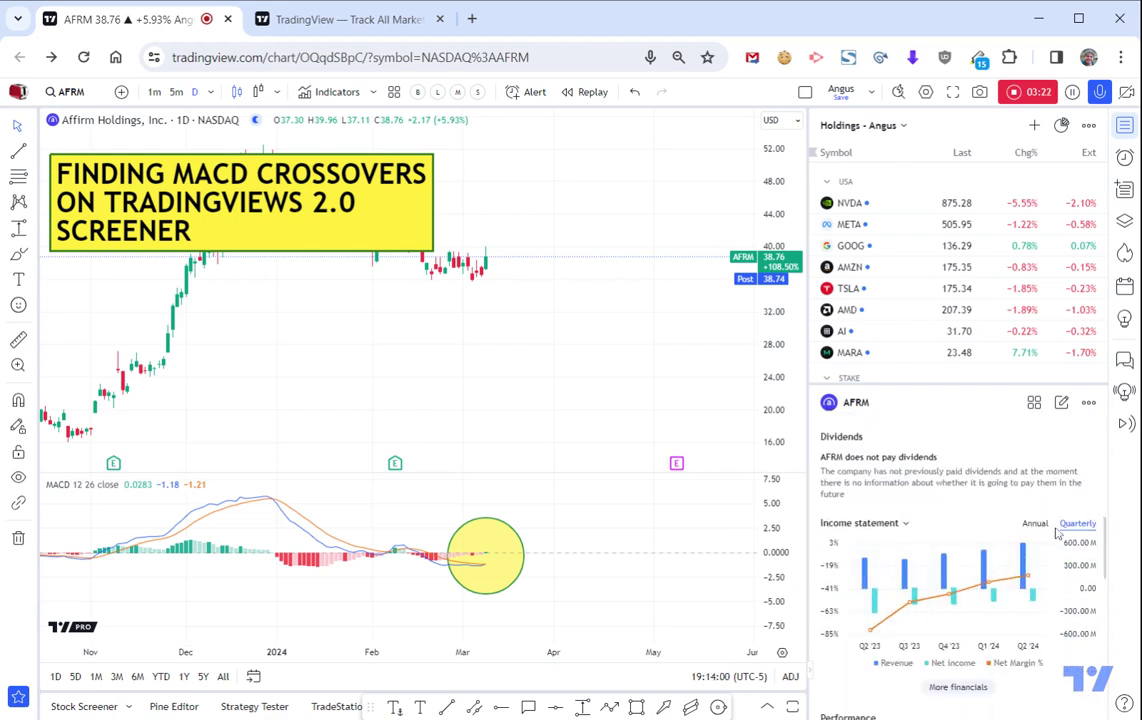
mouse_move(1020, 592)
left_click(1036, 524)
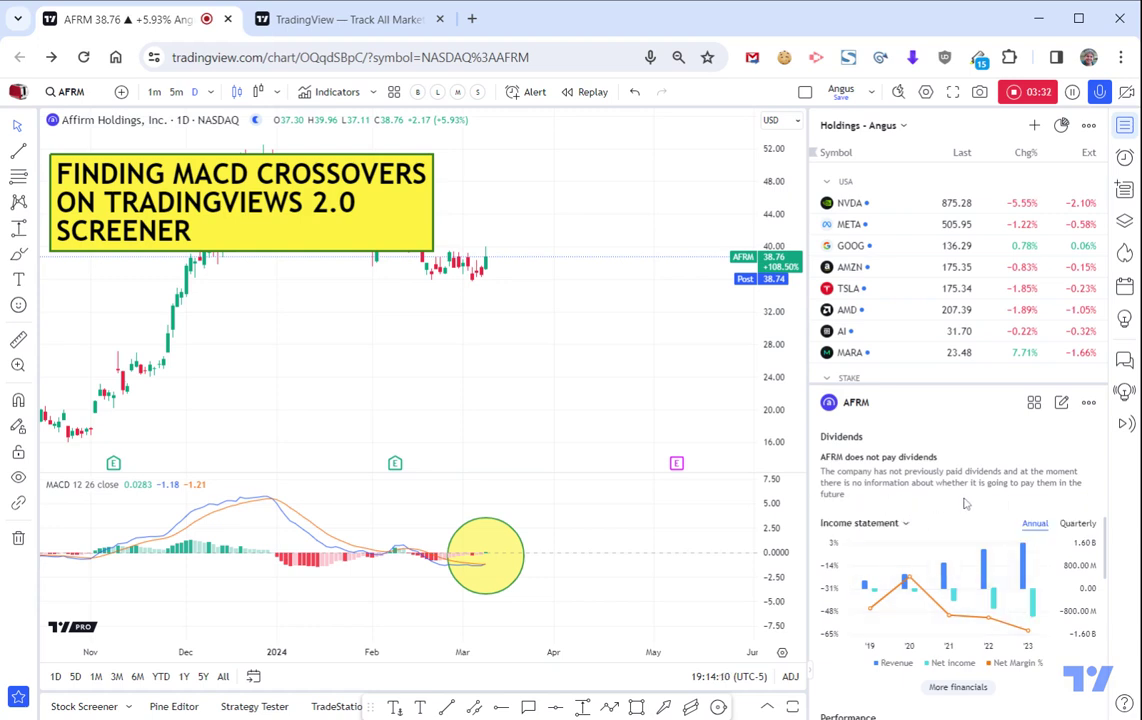
mouse_move(927, 612)
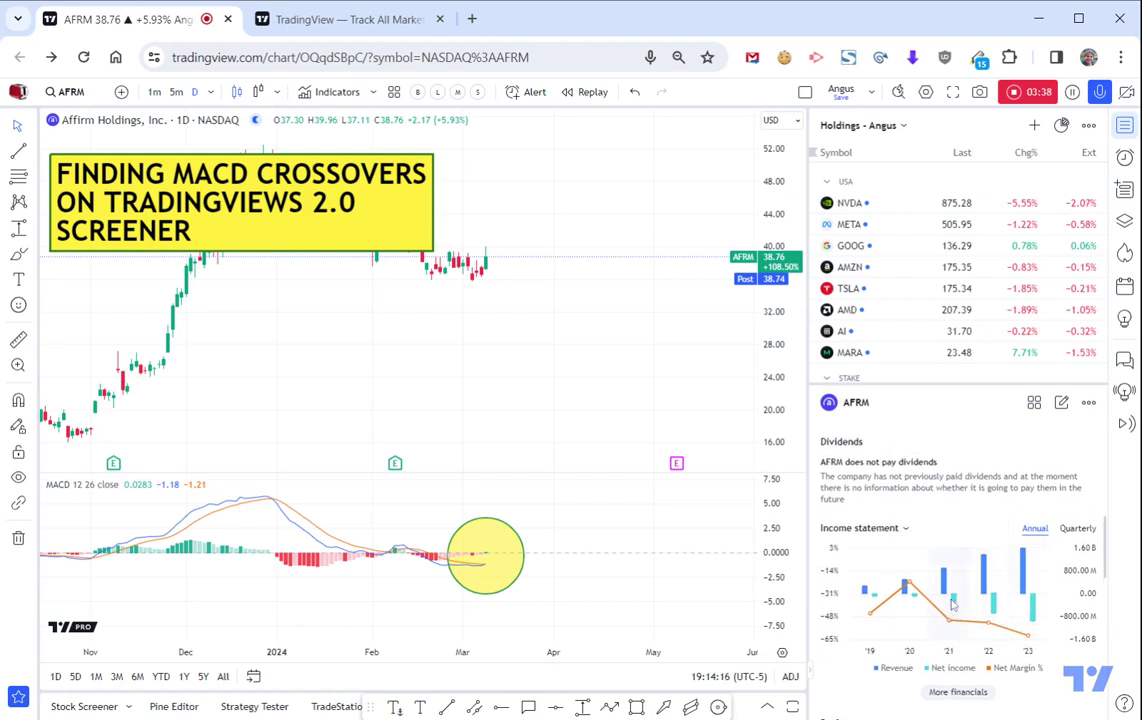
Examine AFRM's key stats, analyst rating, 1 year price target and company profile, and compare them with its recent chart.
scroll(952, 604, "up", 5)
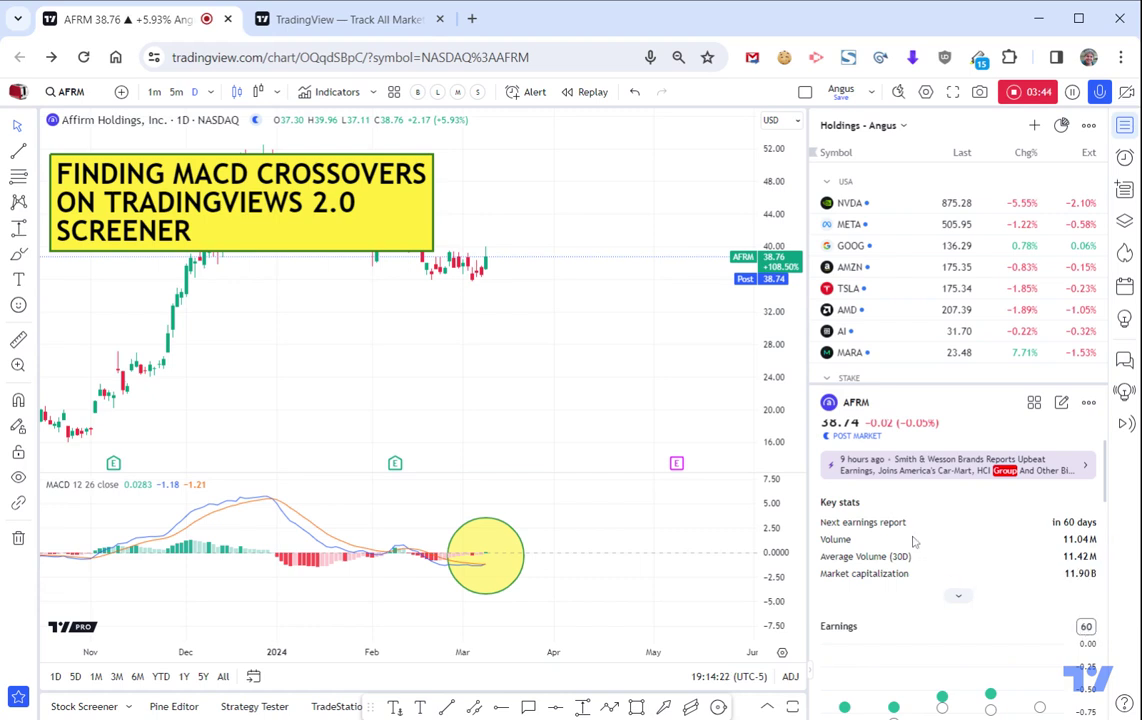
scroll(913, 541, "up", 2)
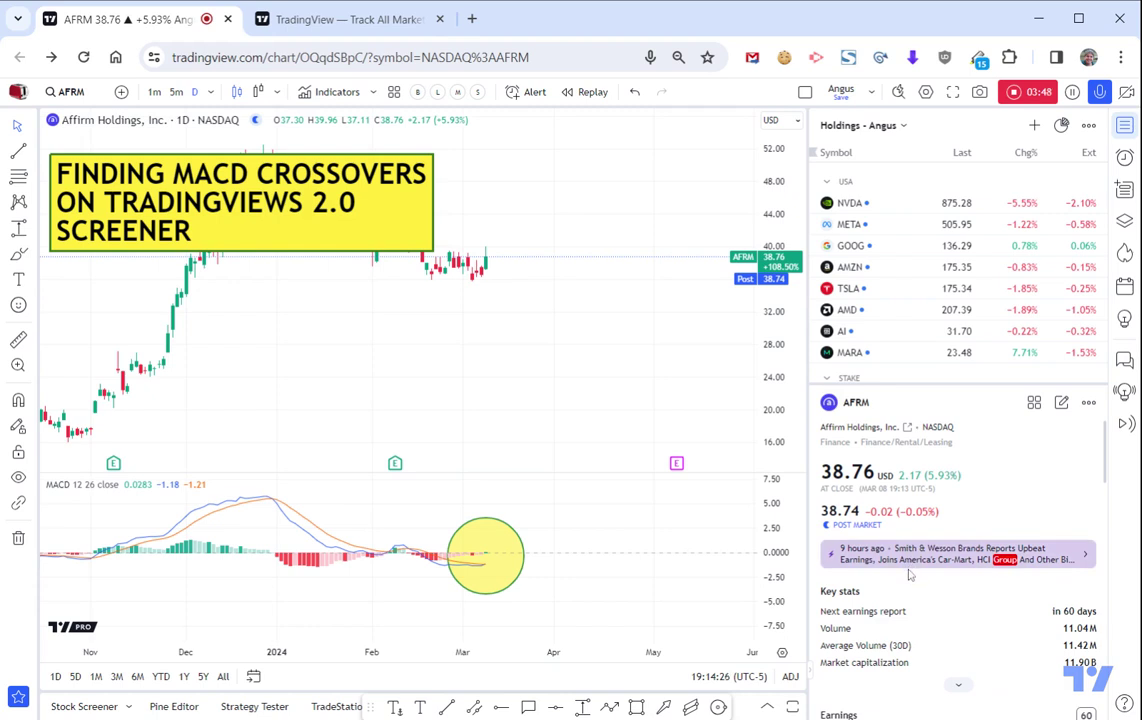
scroll(909, 574, "down", 12)
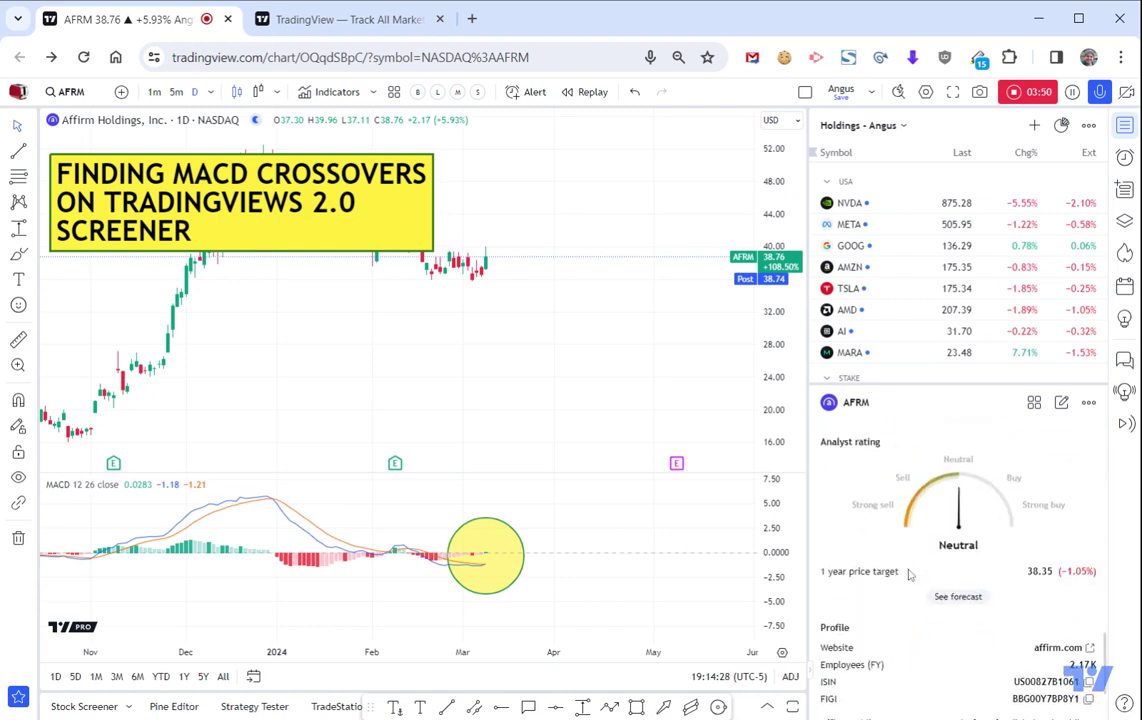
scroll(909, 574, "down", 1)
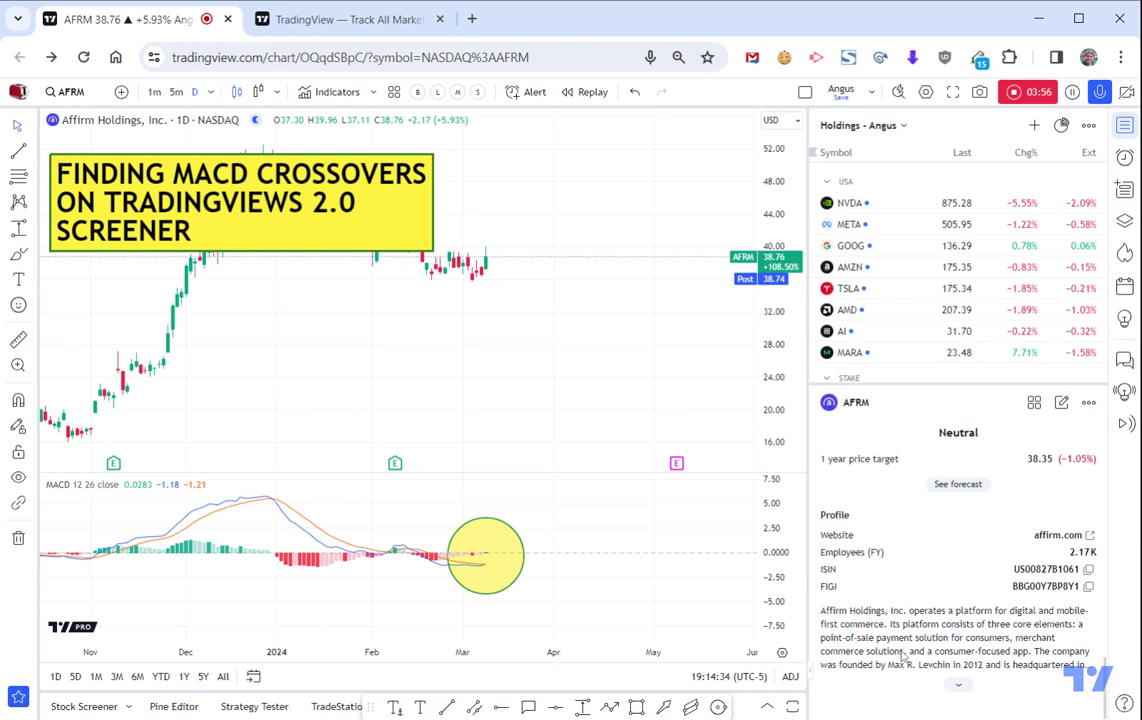
scroll(940, 598, "up", 10)
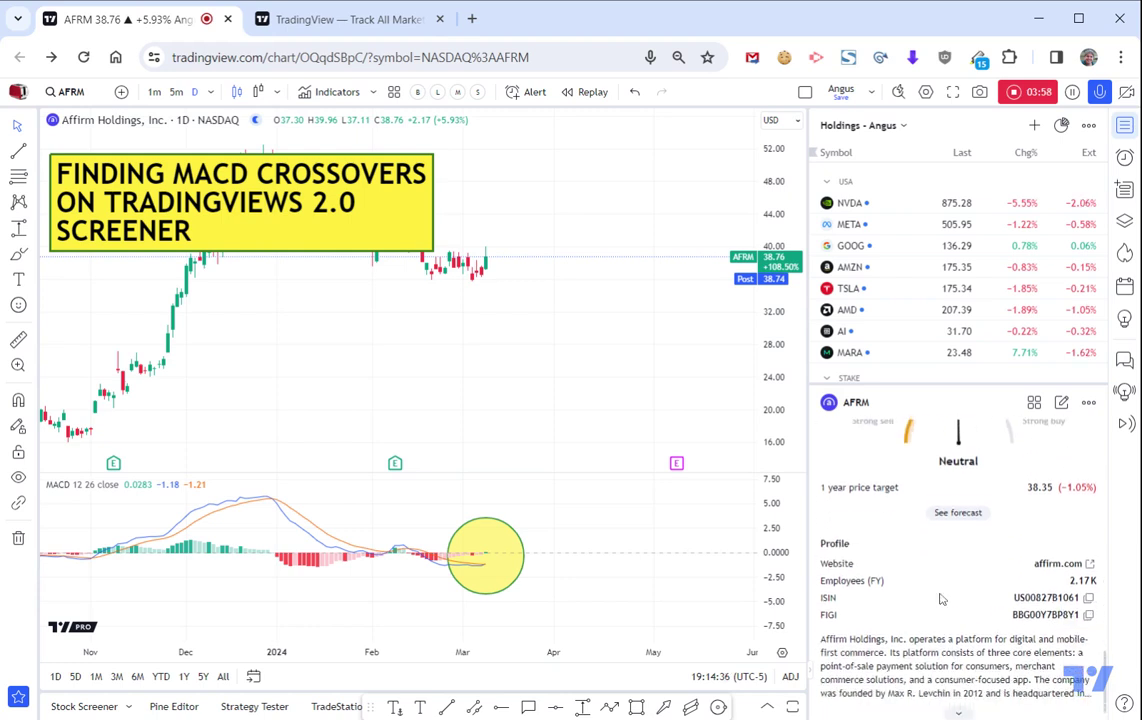
scroll(495, 370, "down", 4)
scroll(505, 370, "up", 3)
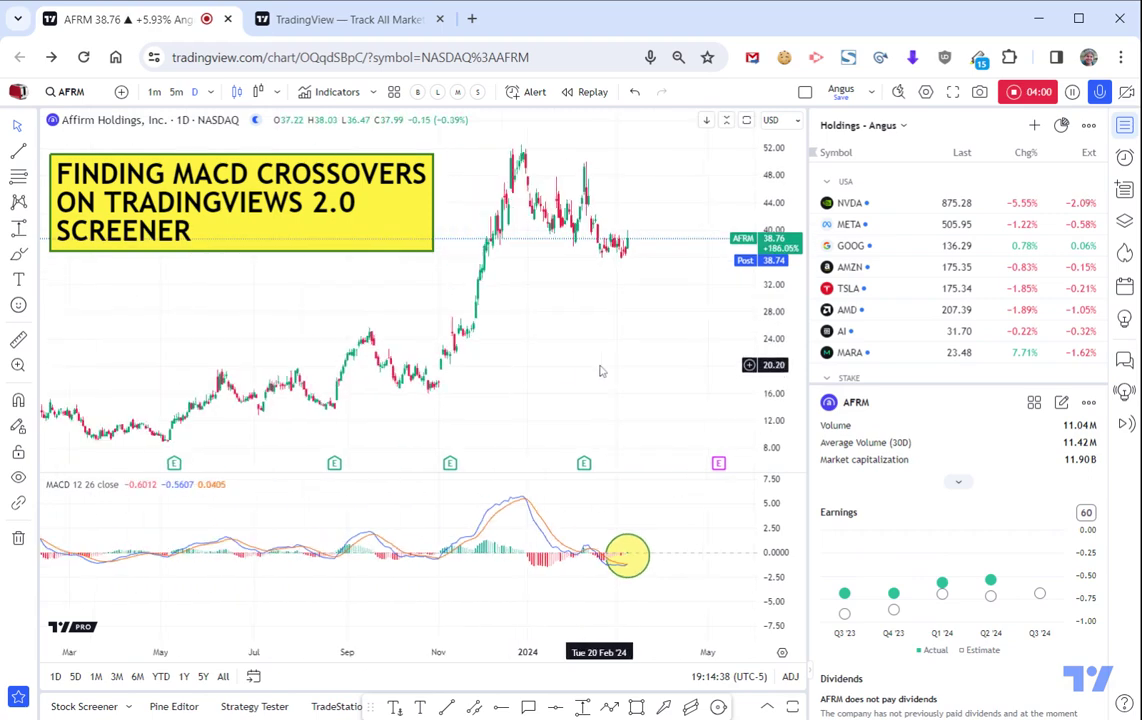
left_click_drag(527, 382, 574, 375)
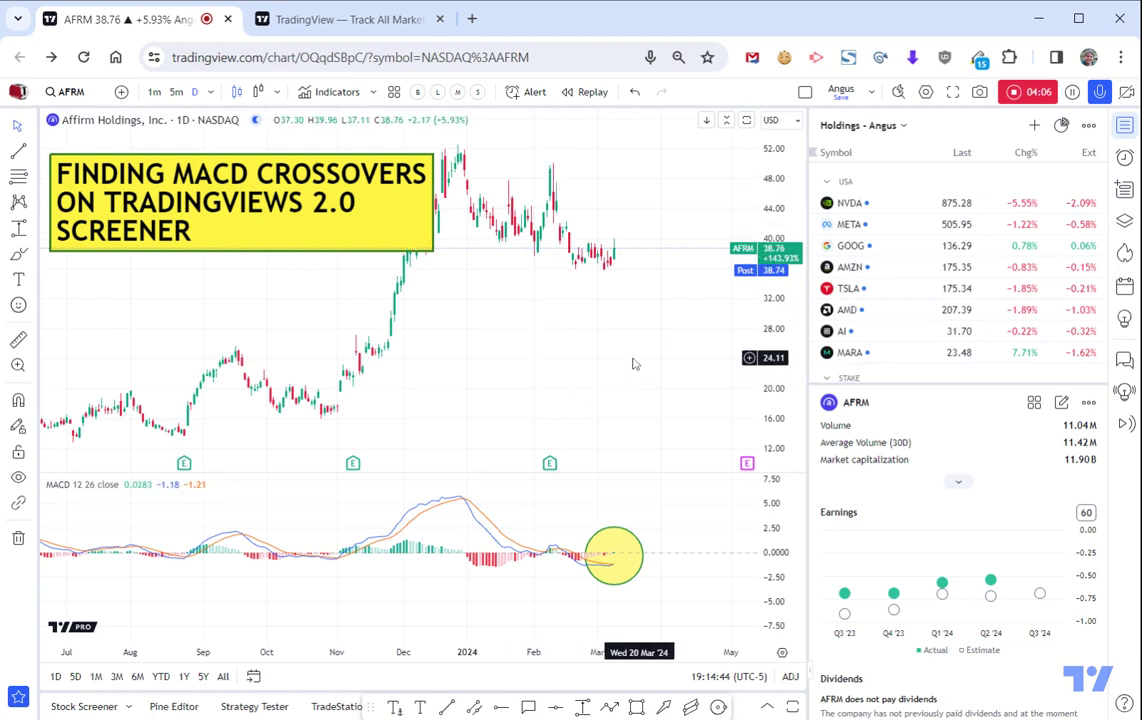
Hide the watchlist and enlarge AFRM's recent candles and MACD scale to examine the latest crossover up close.
scroll(590, 400, "up", 4)
left_click_drag(512, 291, 683, 319)
left_click_drag(553, 205, 637, 206)
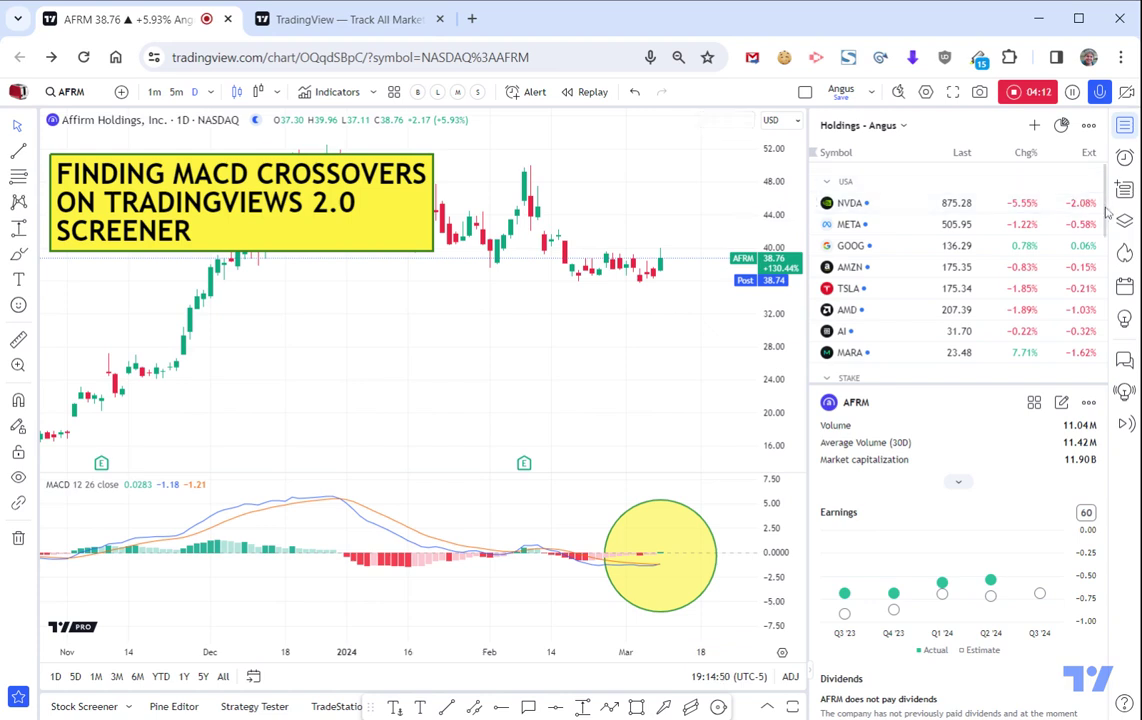
left_click(1124, 125)
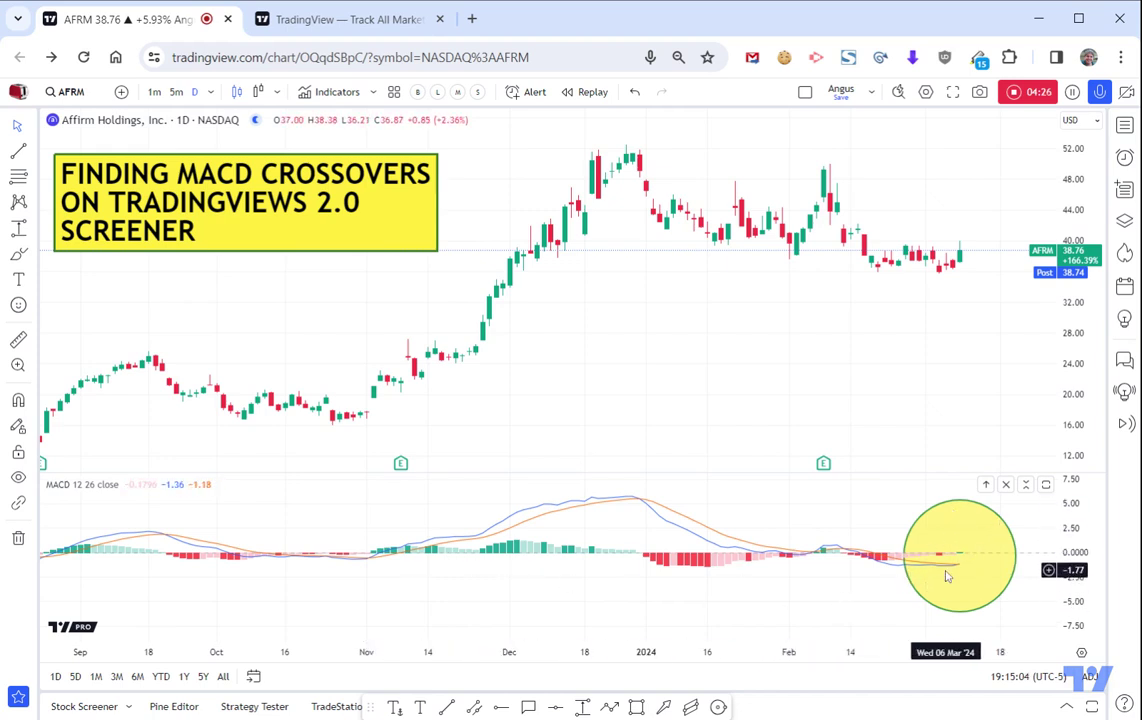
left_click_drag(1079, 548, 897, 604)
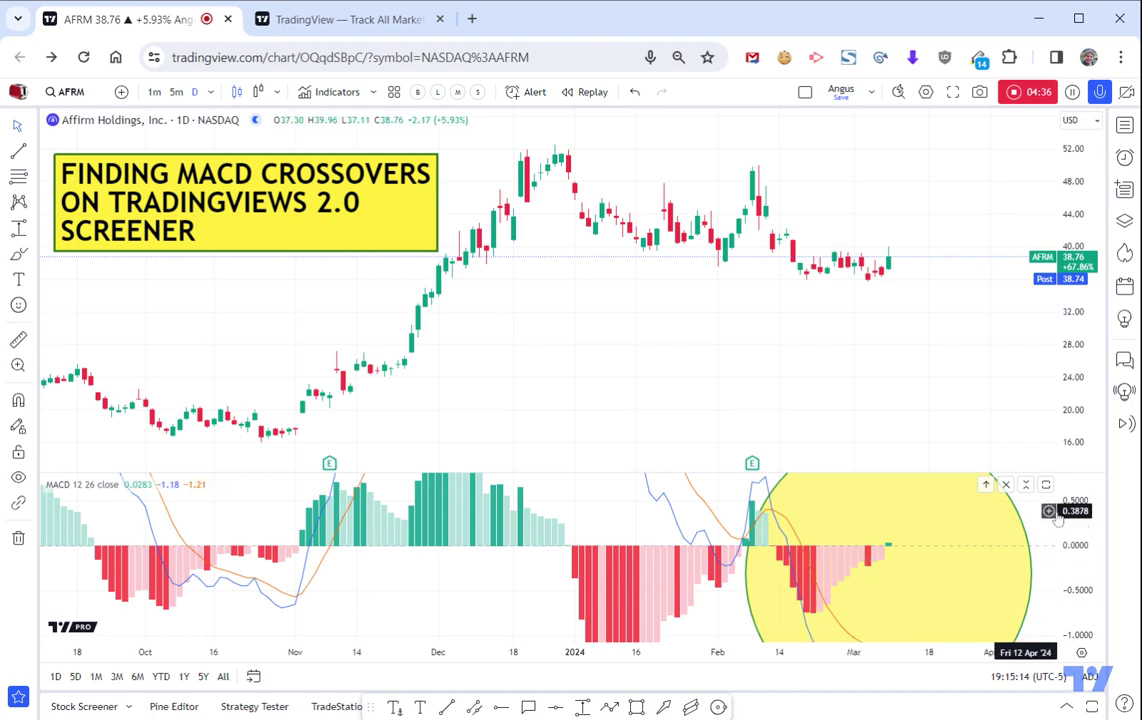
left_click_drag(1089, 525, 1089, 600)
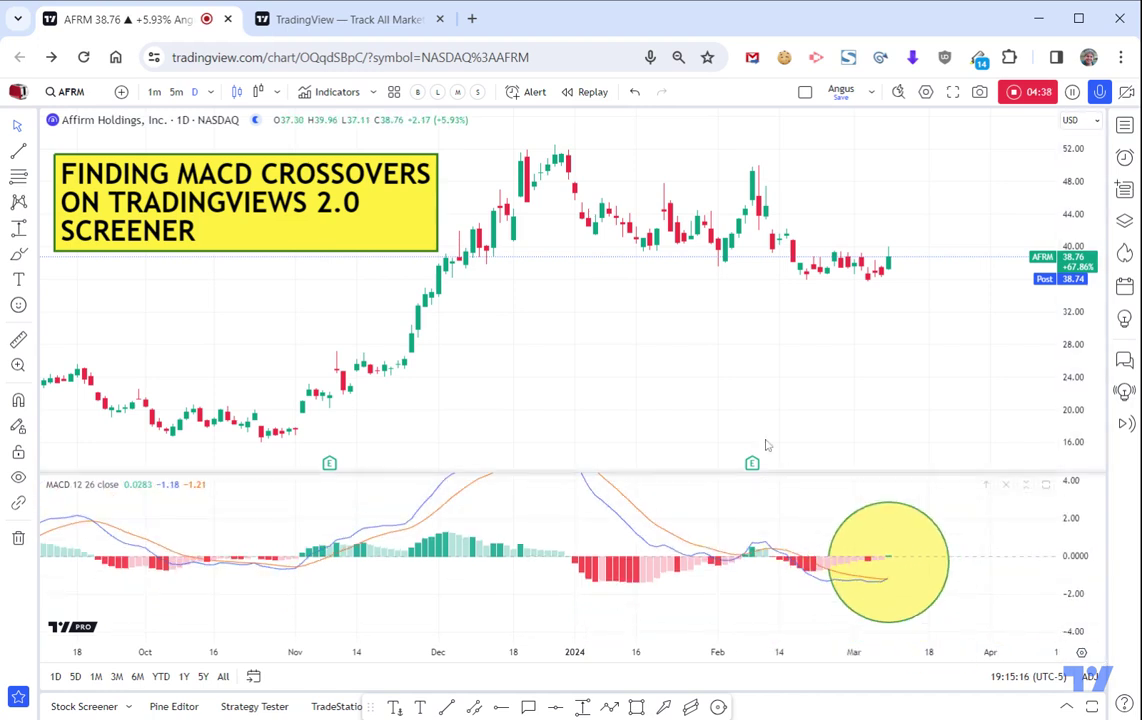
Switch to the TradingView home page and open the Stock Screener with its Overview columns.
left_click(351, 21)
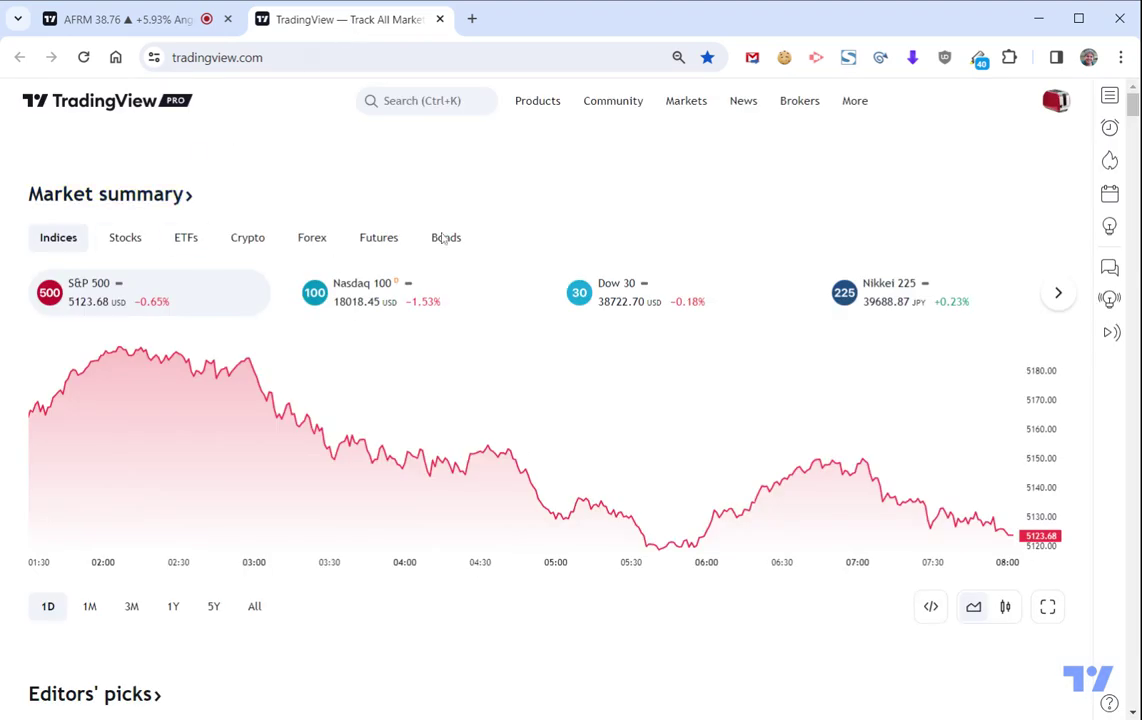
mouse_move(540, 107)
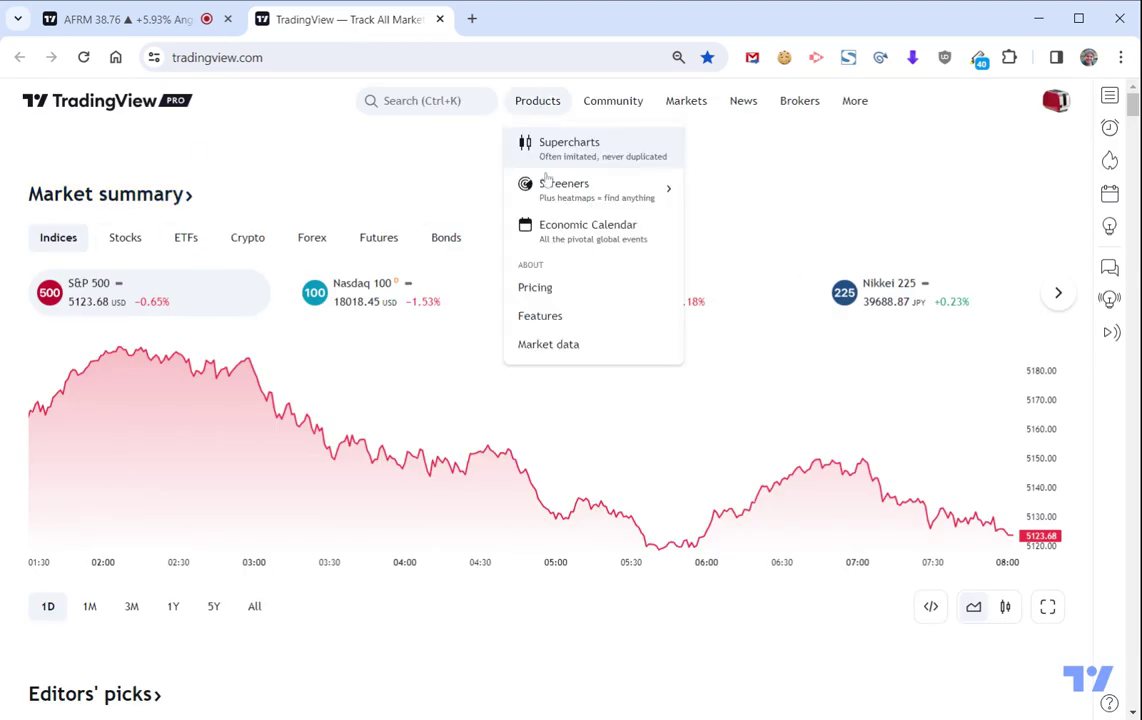
mouse_move(550, 186)
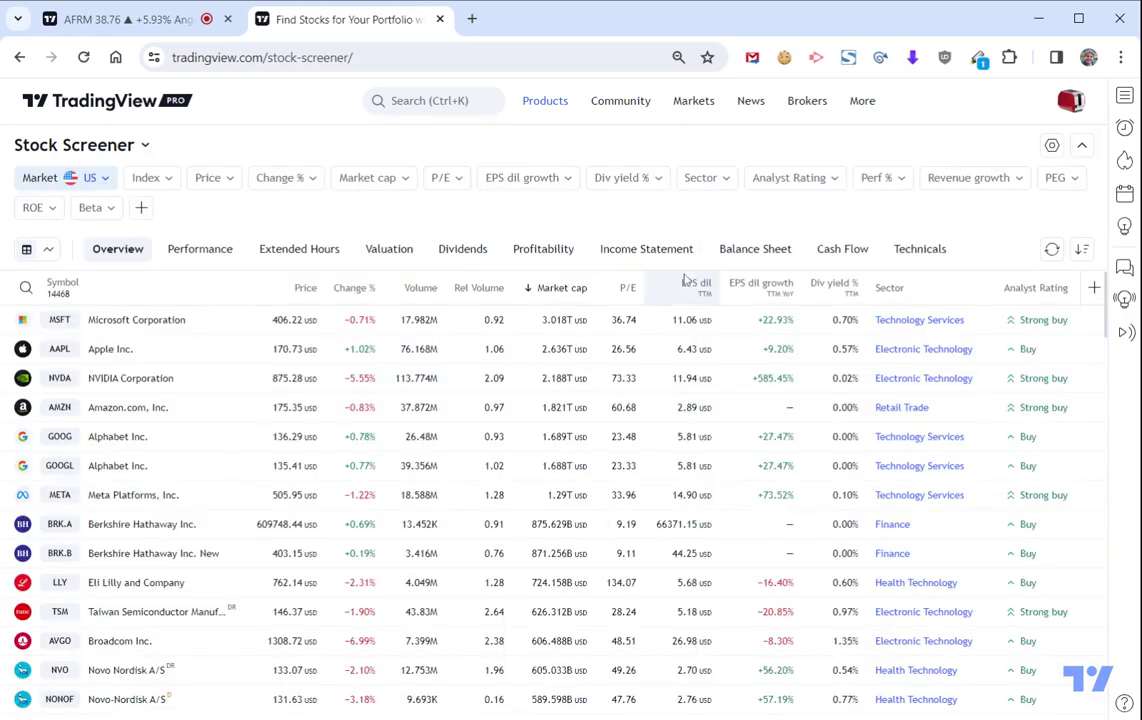
left_click(115, 248)
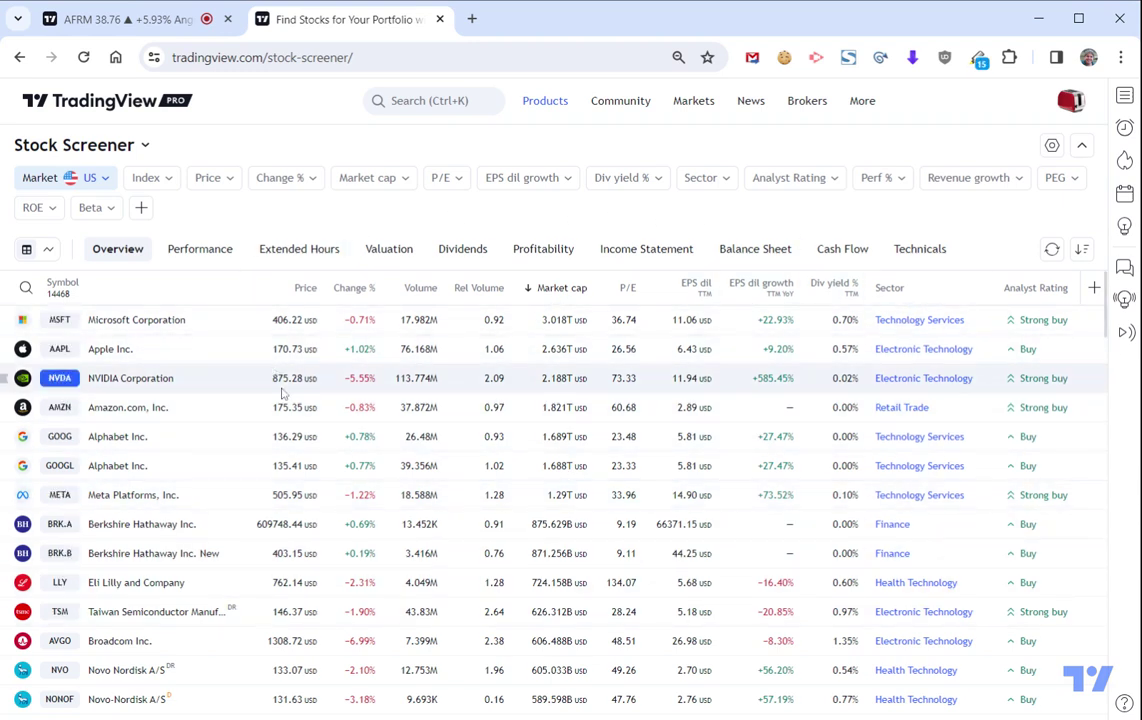
Look through the preset options of the screener's existing filters, from Index and Price to Analyst Rating and Revenue growth.
left_click(168, 186)
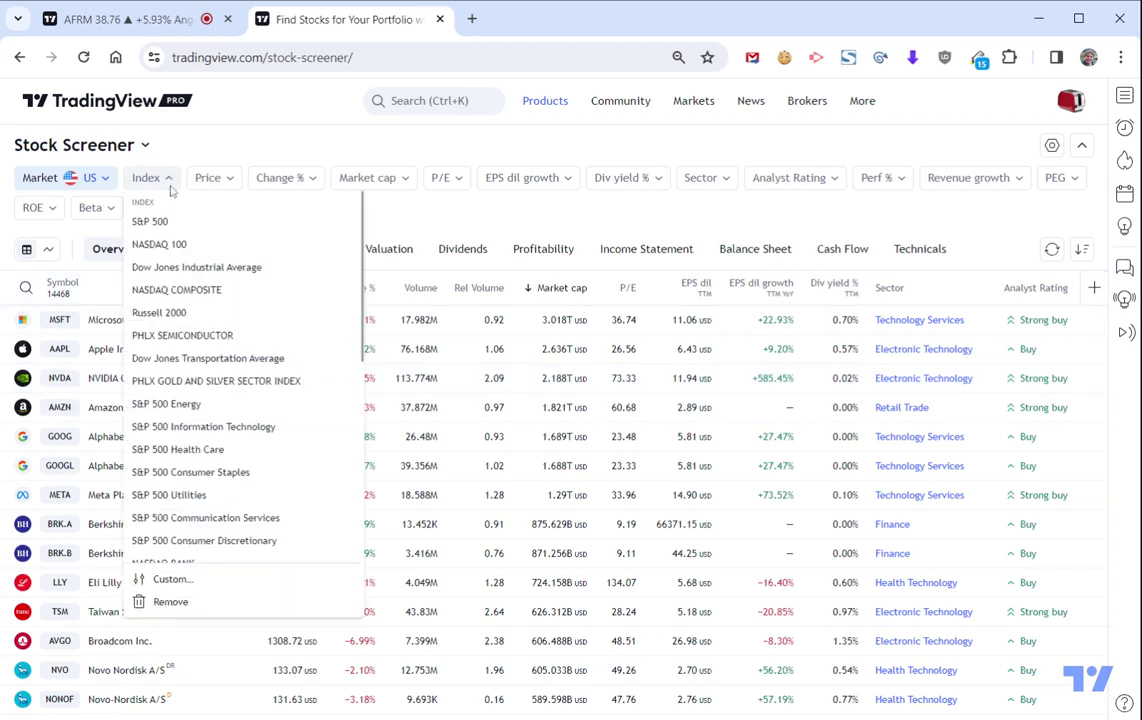
left_click(230, 181)
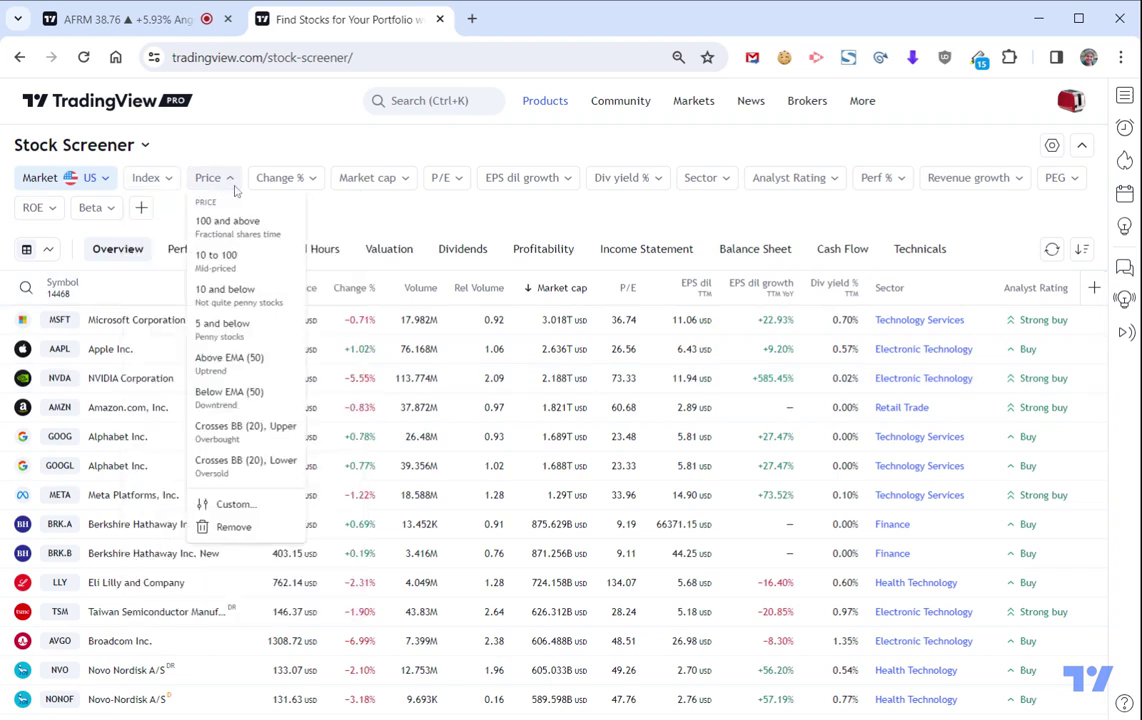
left_click(314, 181)
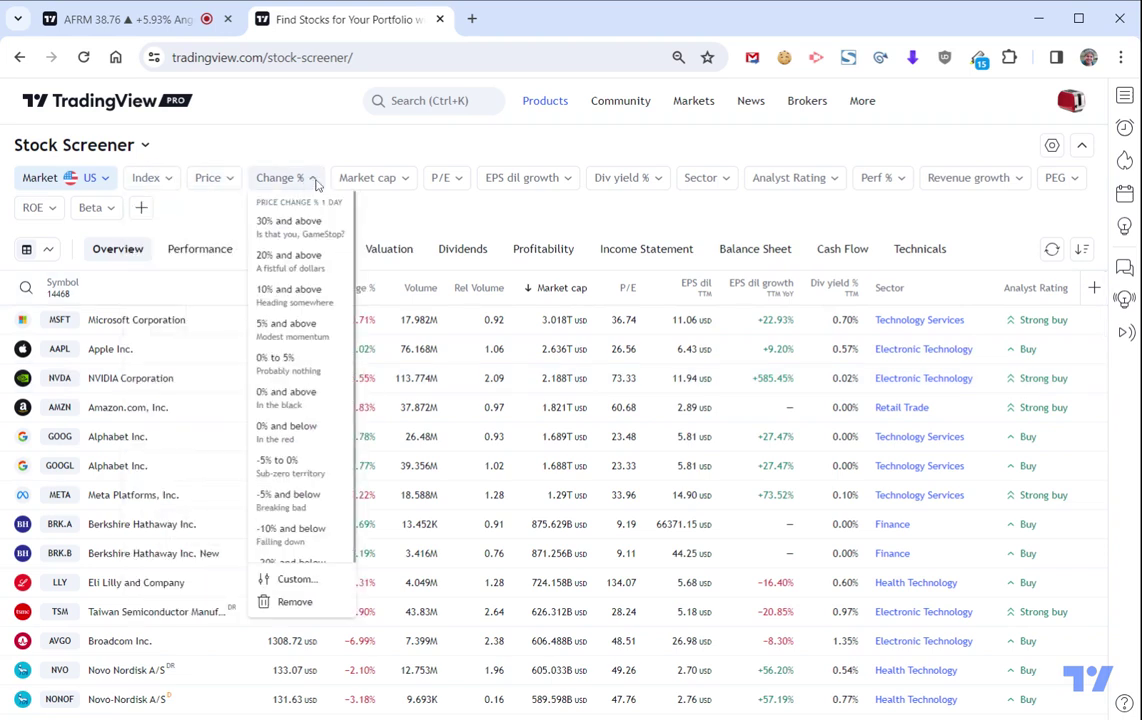
left_click(398, 178)
left_click(460, 180)
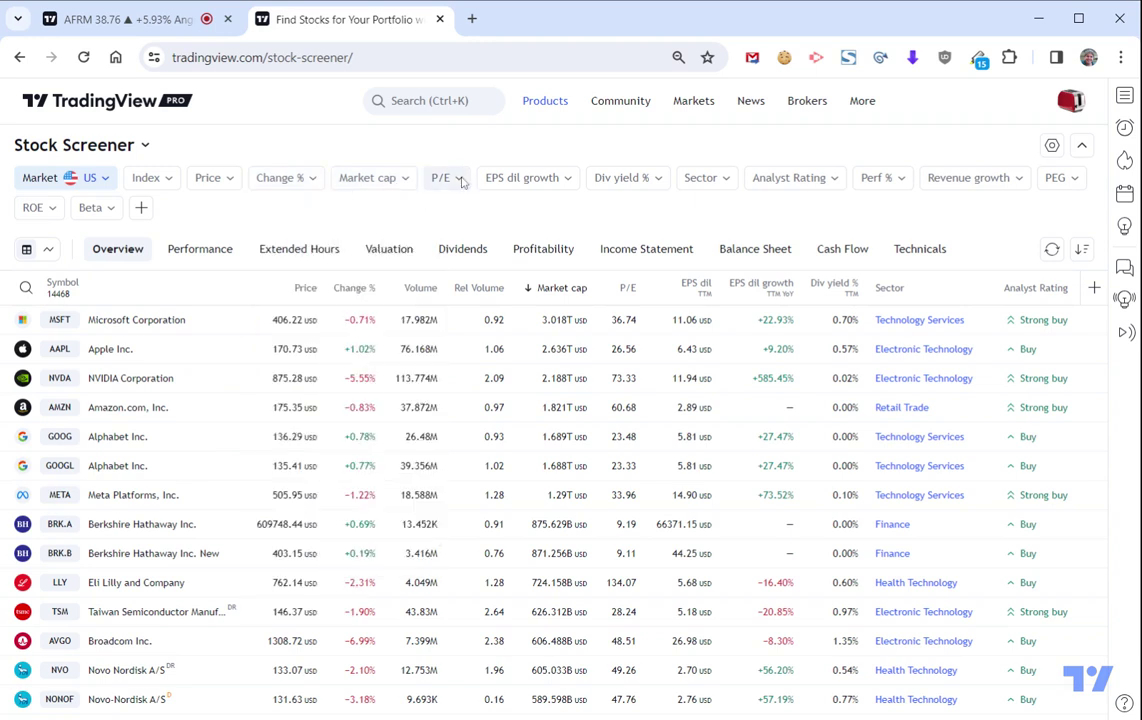
left_click(462, 181)
left_click(565, 181)
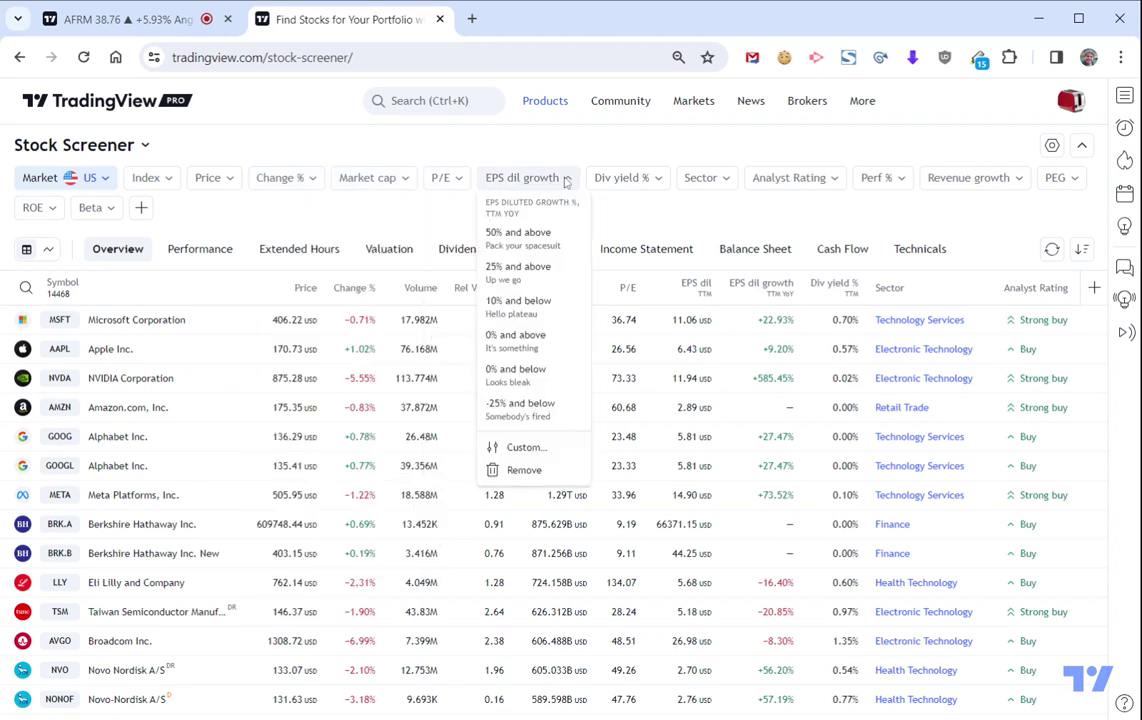
left_click(663, 181)
left_click(724, 178)
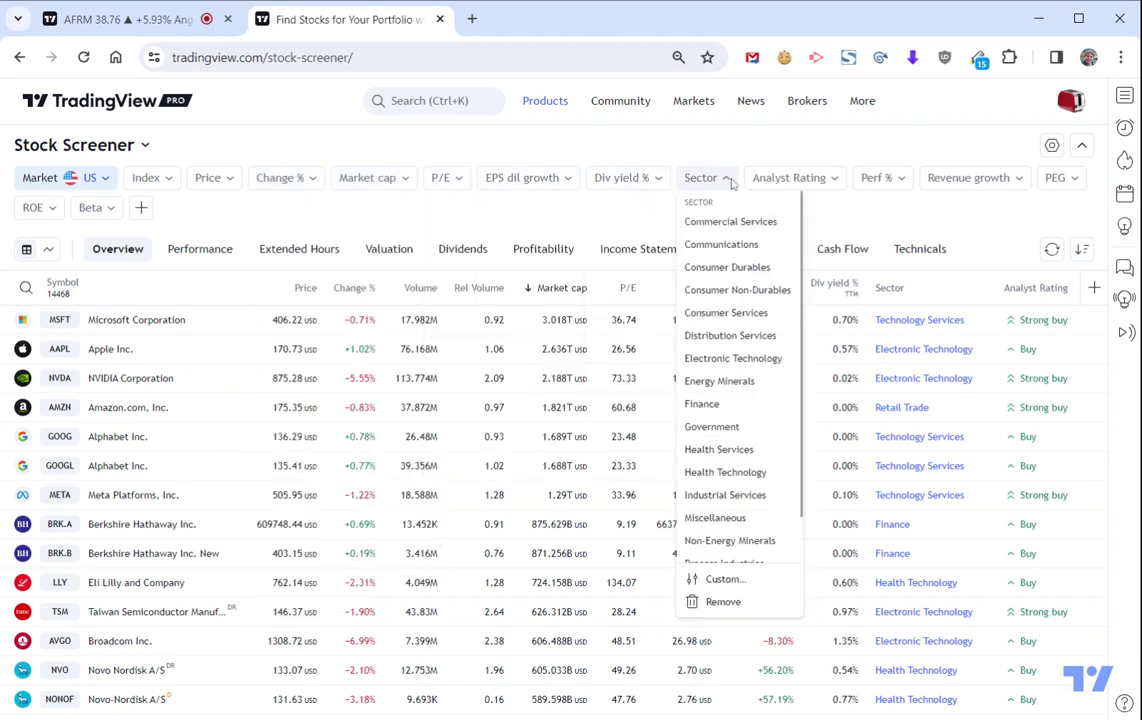
left_click(808, 180)
left_click(808, 180)
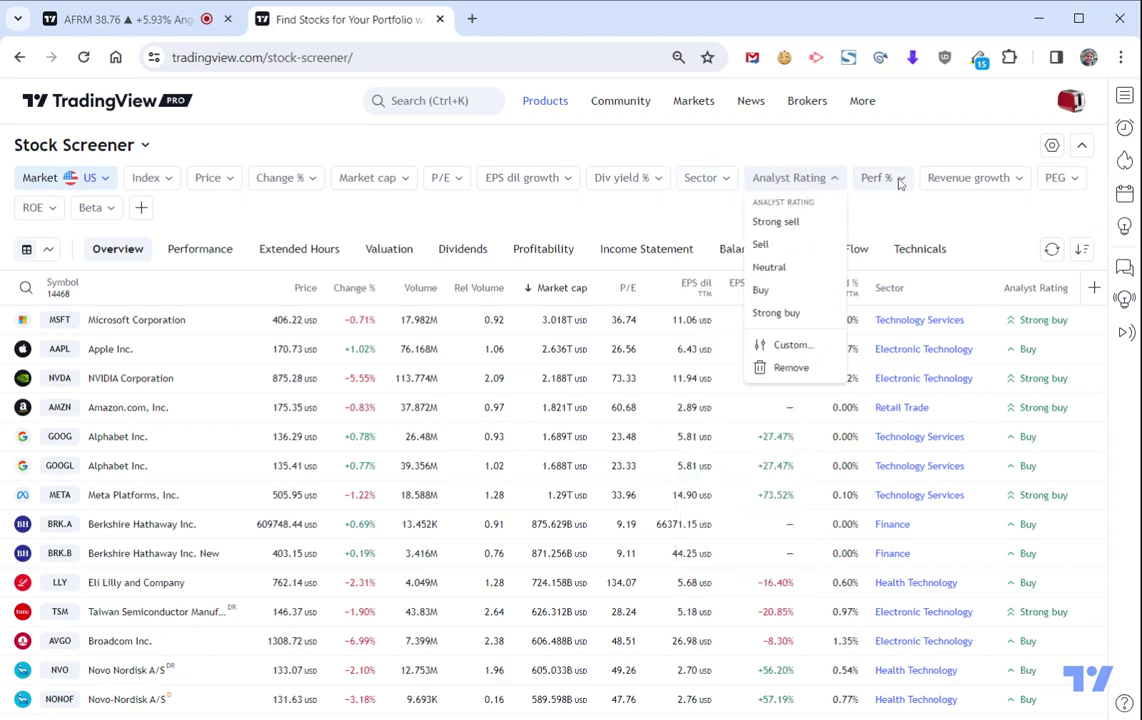
left_click(899, 180)
left_click(968, 178)
left_click(968, 178)
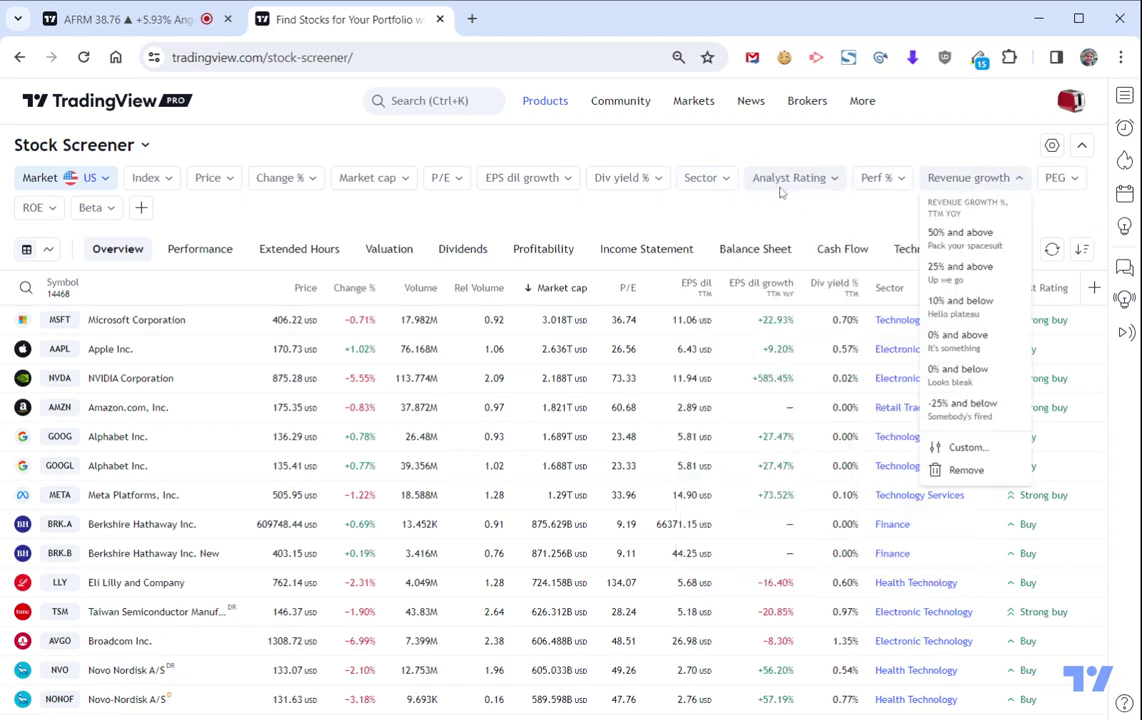
Add a Moving Average Convergence Divergence filter to the screener and set it to Level crosses up Signal.
left_click(141, 207)
left_click(141, 207)
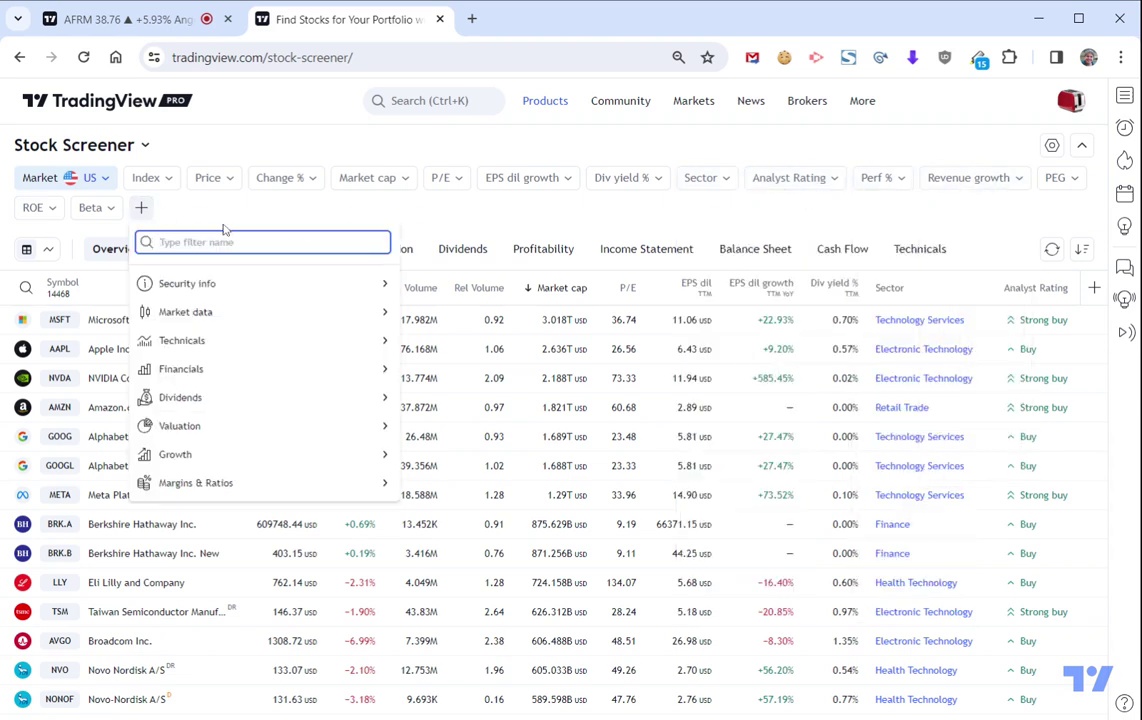
type("MACD")
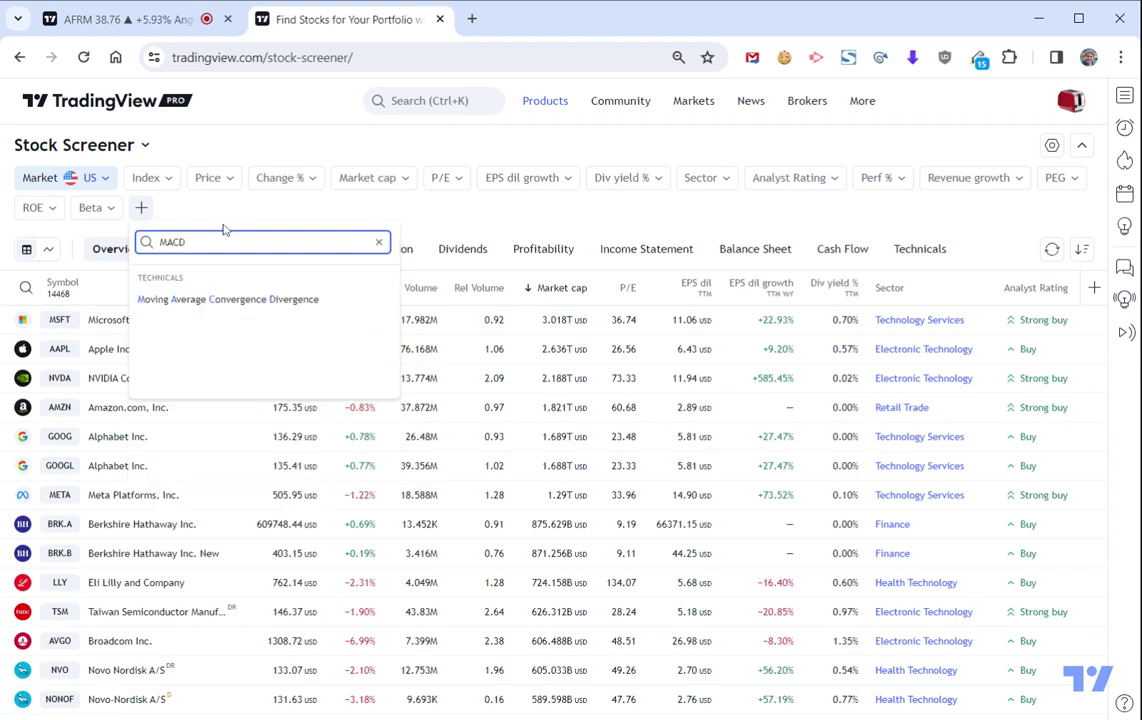
left_click(255, 301)
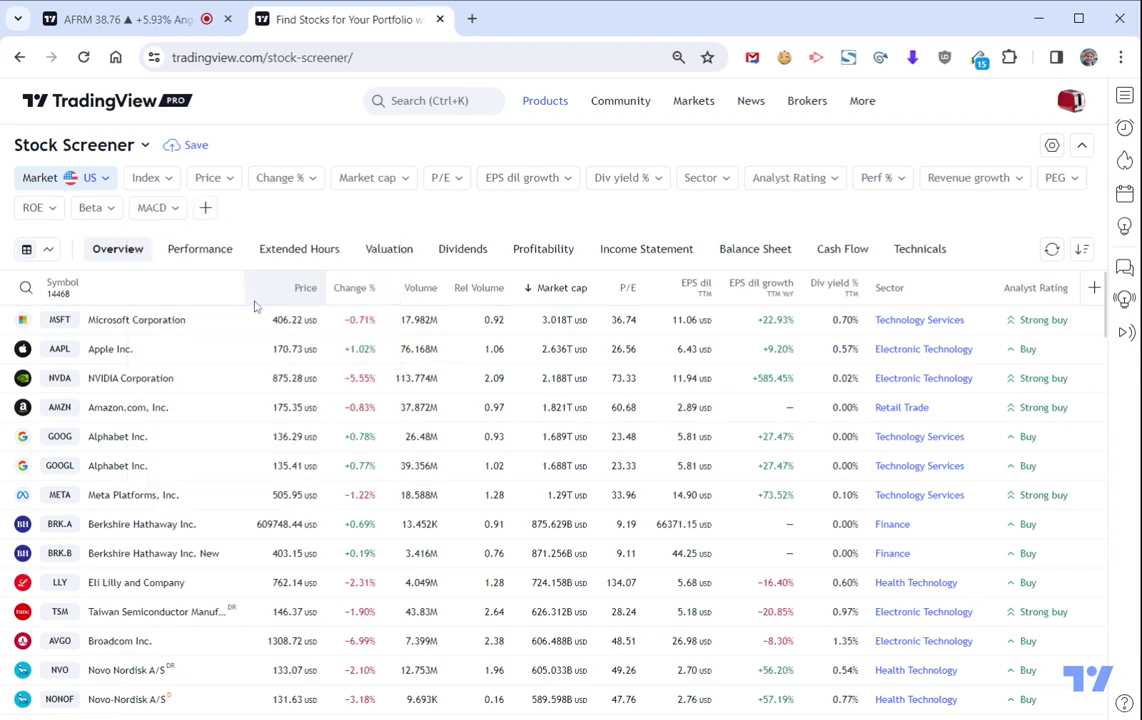
left_click(174, 208)
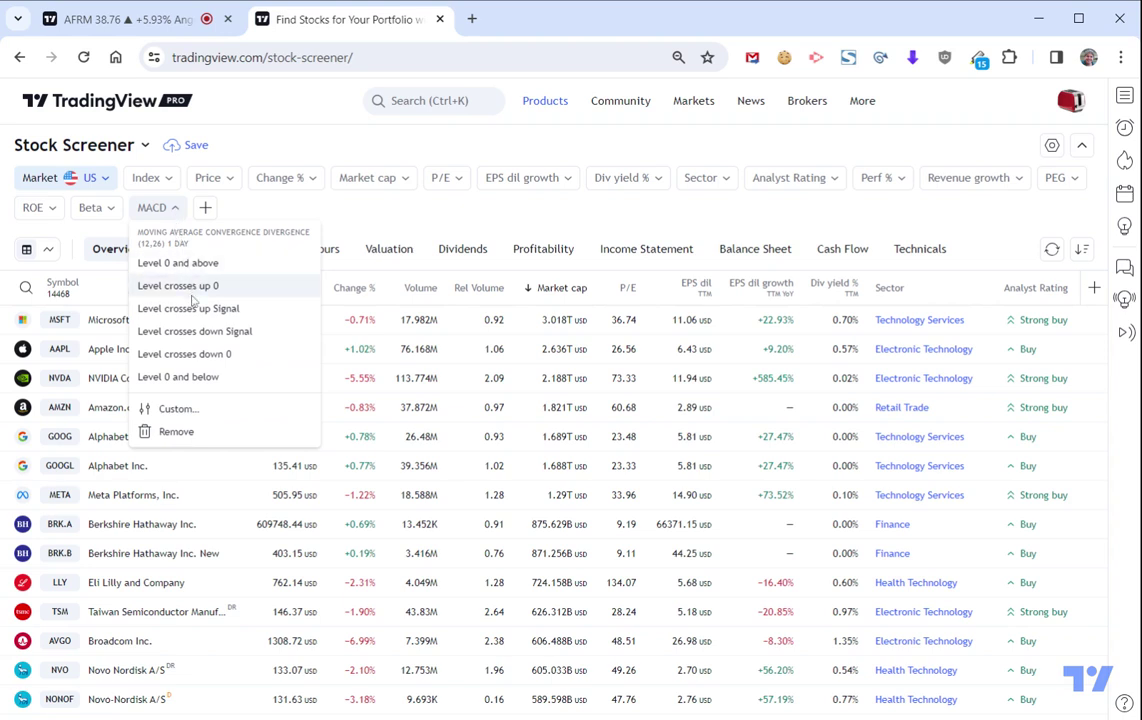
left_click(249, 312)
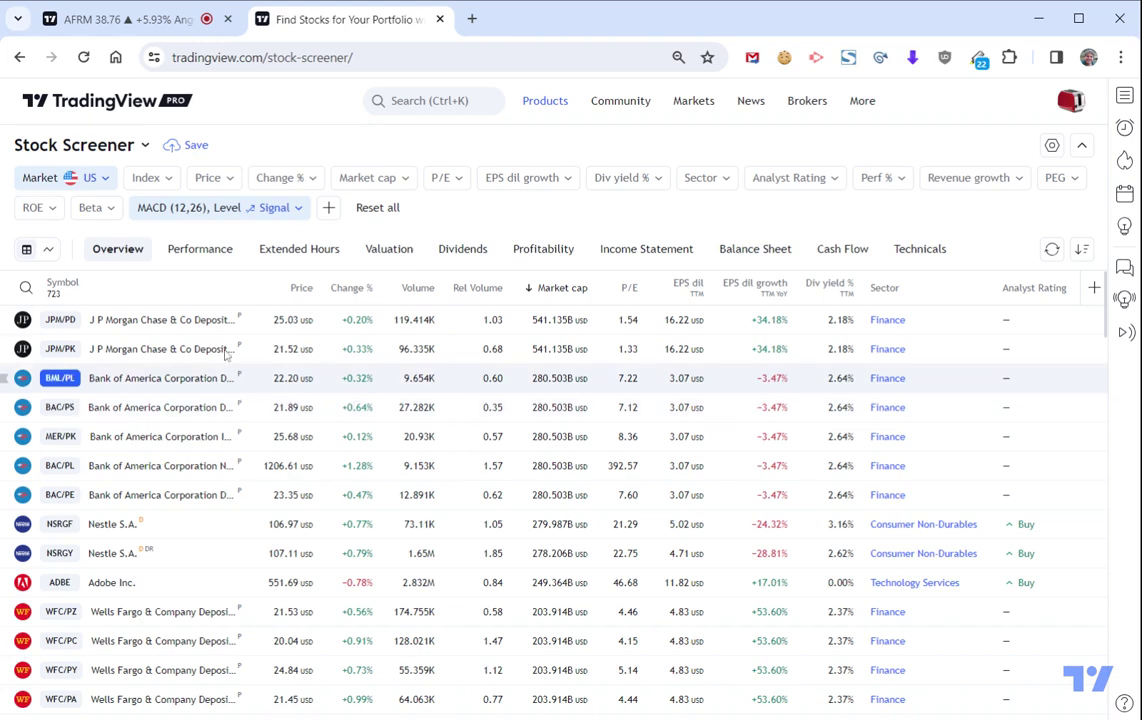
Show the screener results as charts with candles over a 1Y range.
left_click(48, 251)
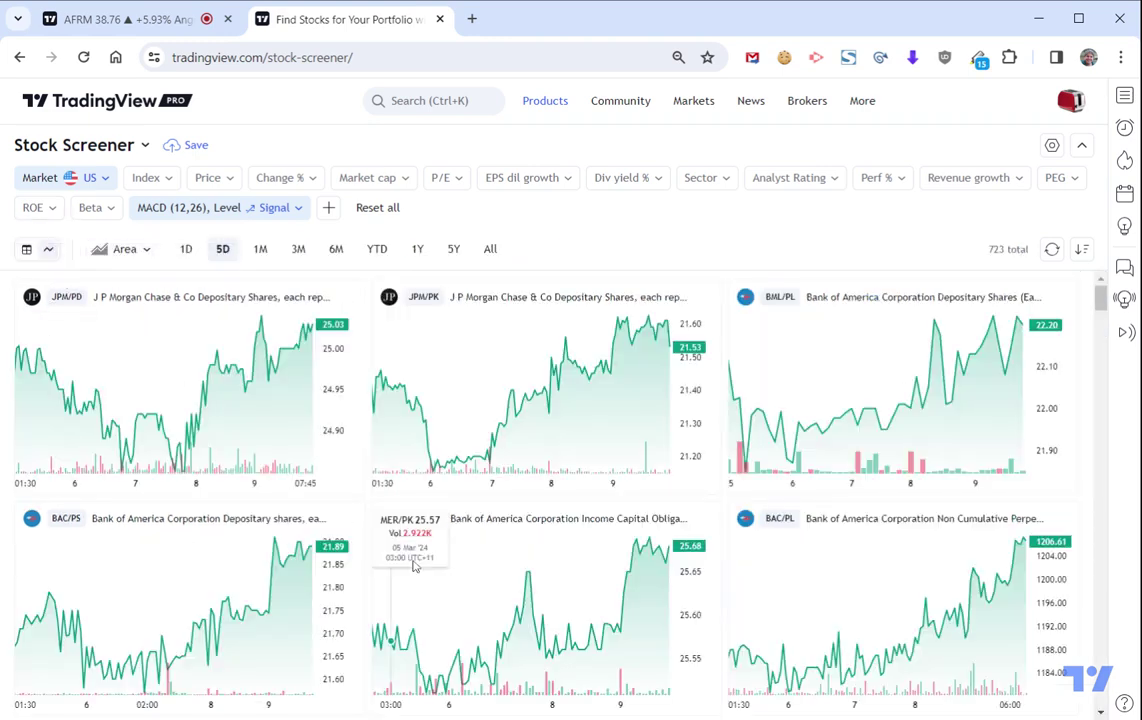
left_click(146, 256)
left_click(133, 318)
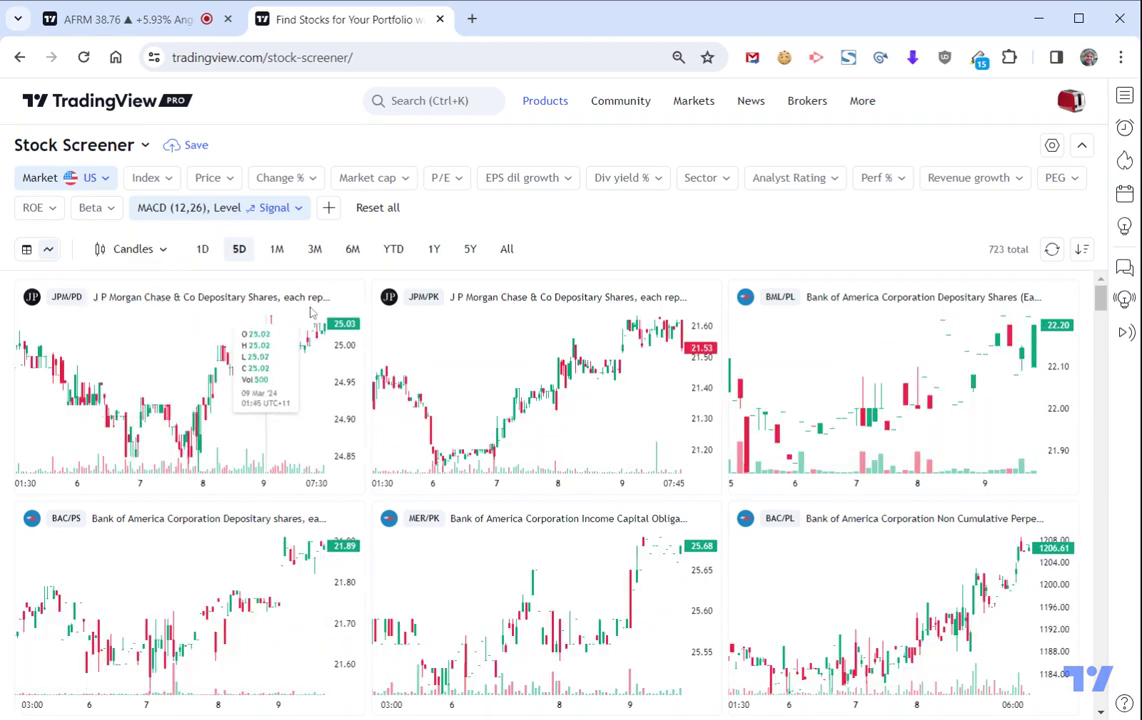
left_click(436, 250)
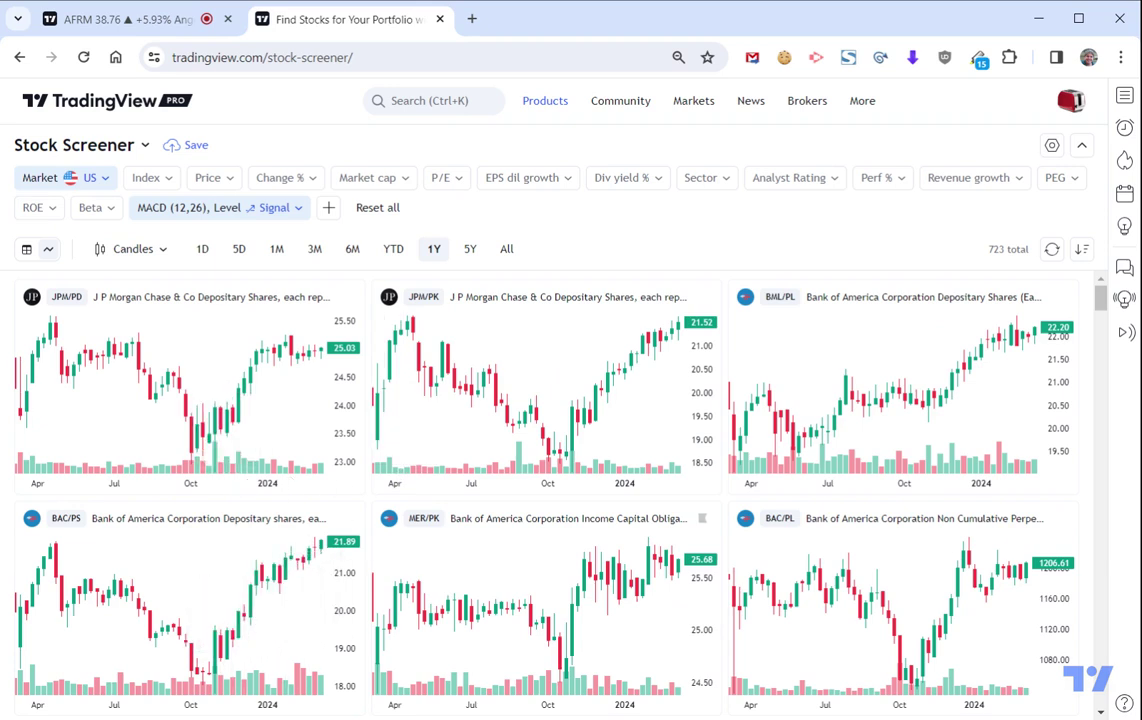
Examine the one-year candle charts of the filtered stocks for interesting MACD crossover candidates, down to Sony Group Corporation.
scroll(940, 450, "down", 1)
scroll(940, 450, "down", 5)
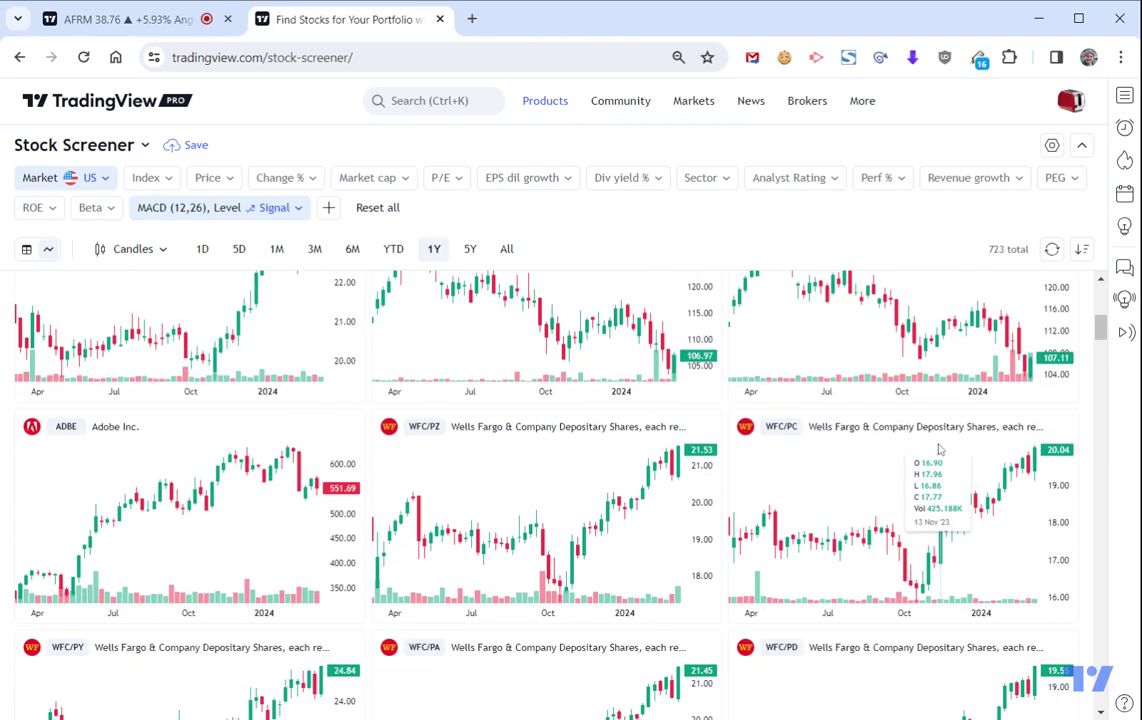
scroll(940, 450, "up", 2)
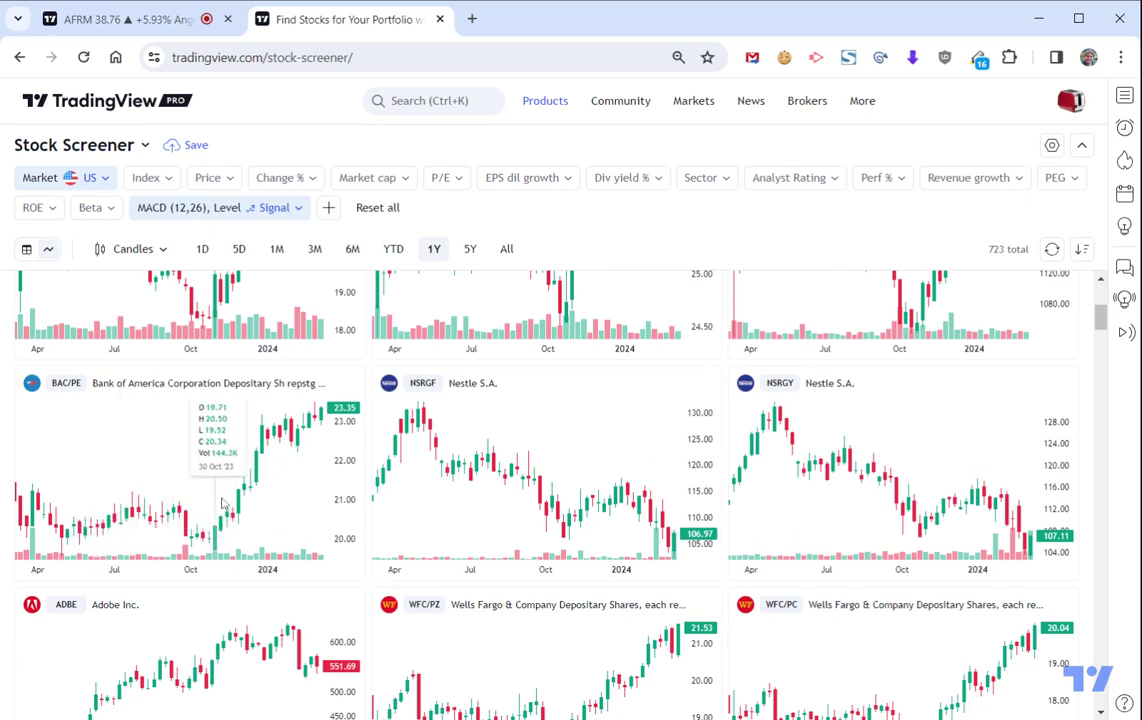
scroll(705, 548, "down", 5)
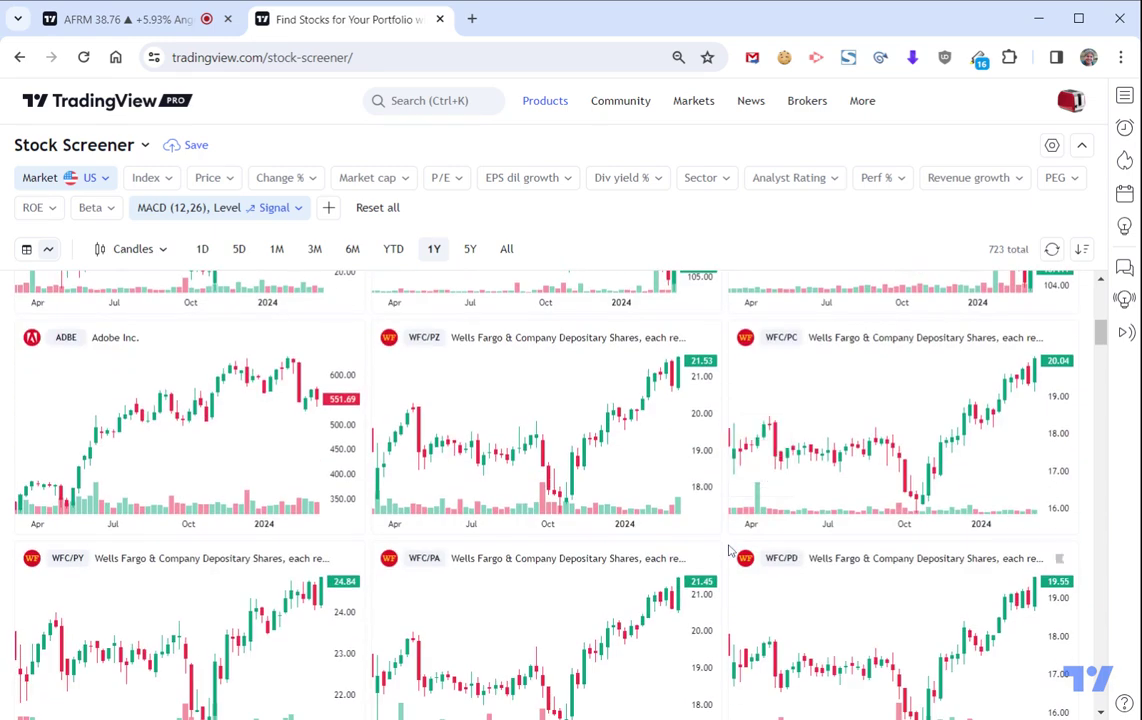
scroll(729, 550, "down", 3)
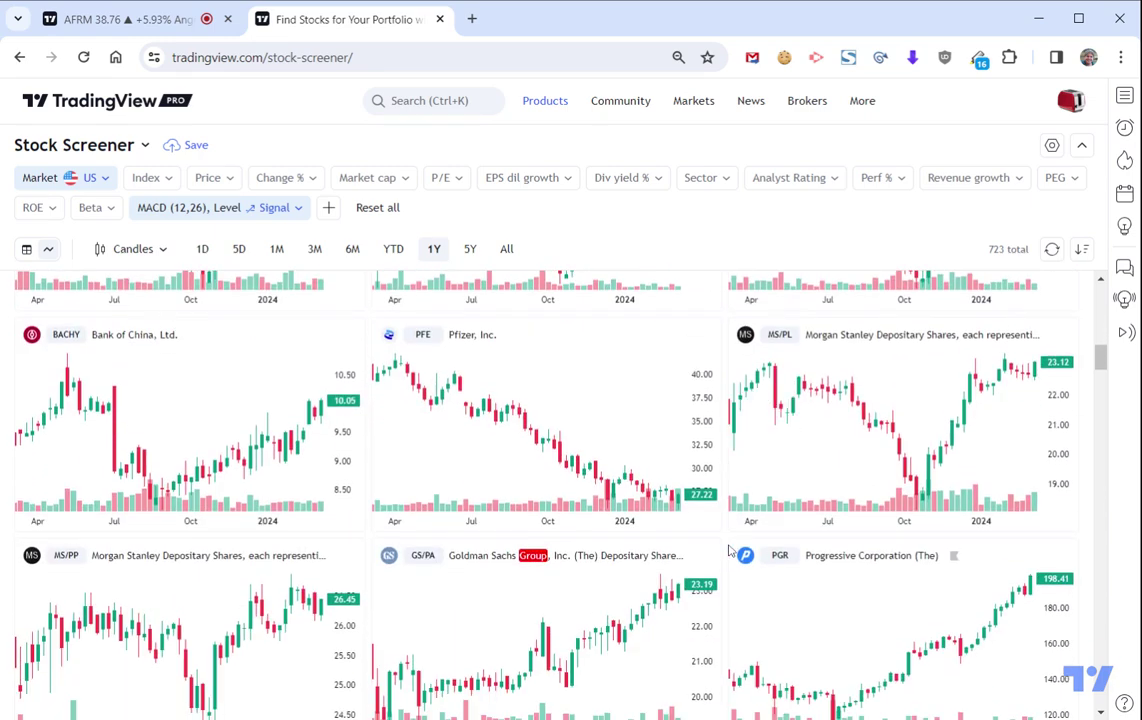
scroll(729, 550, "down", 1)
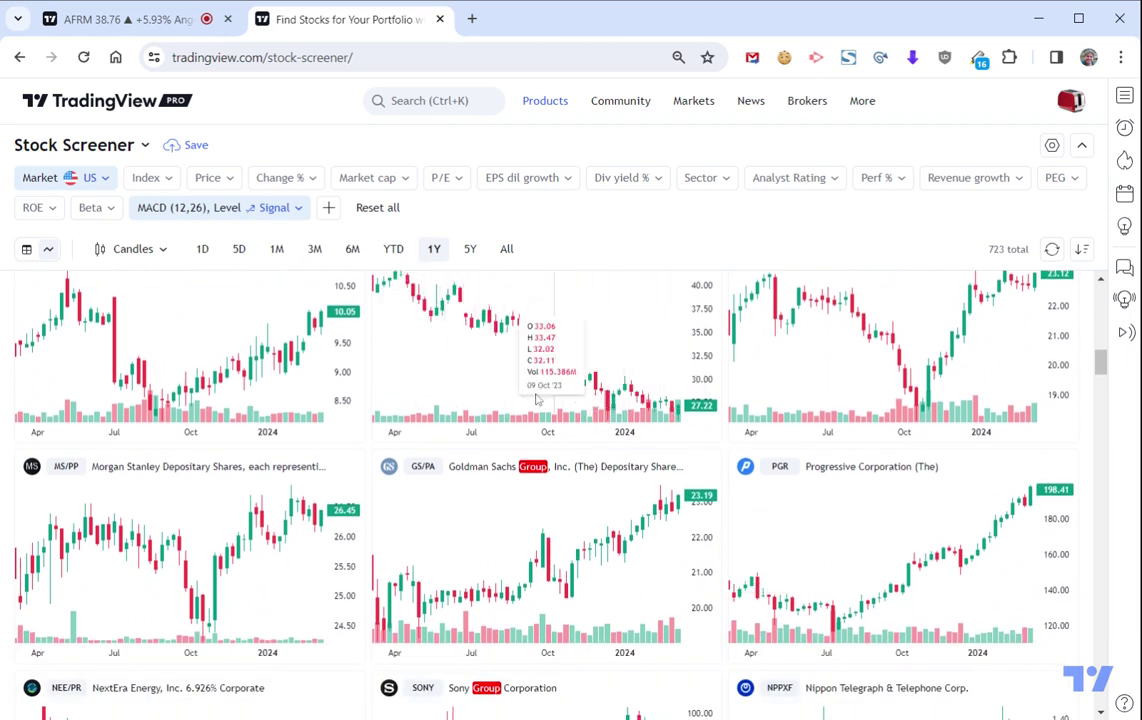
scroll(818, 573, "down", 1)
scroll(818, 573, "down", 3)
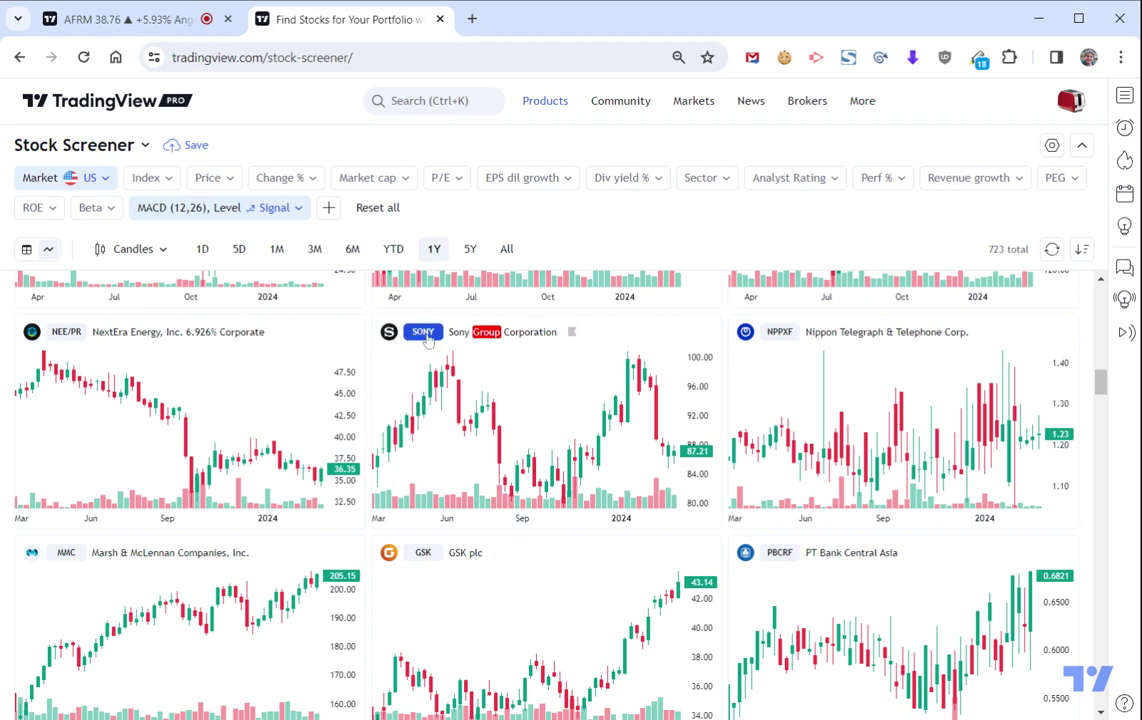
Open SONY's symbol page in a new tab, load the stock in Supercharts and close the symbol page.
middle_click(427, 340)
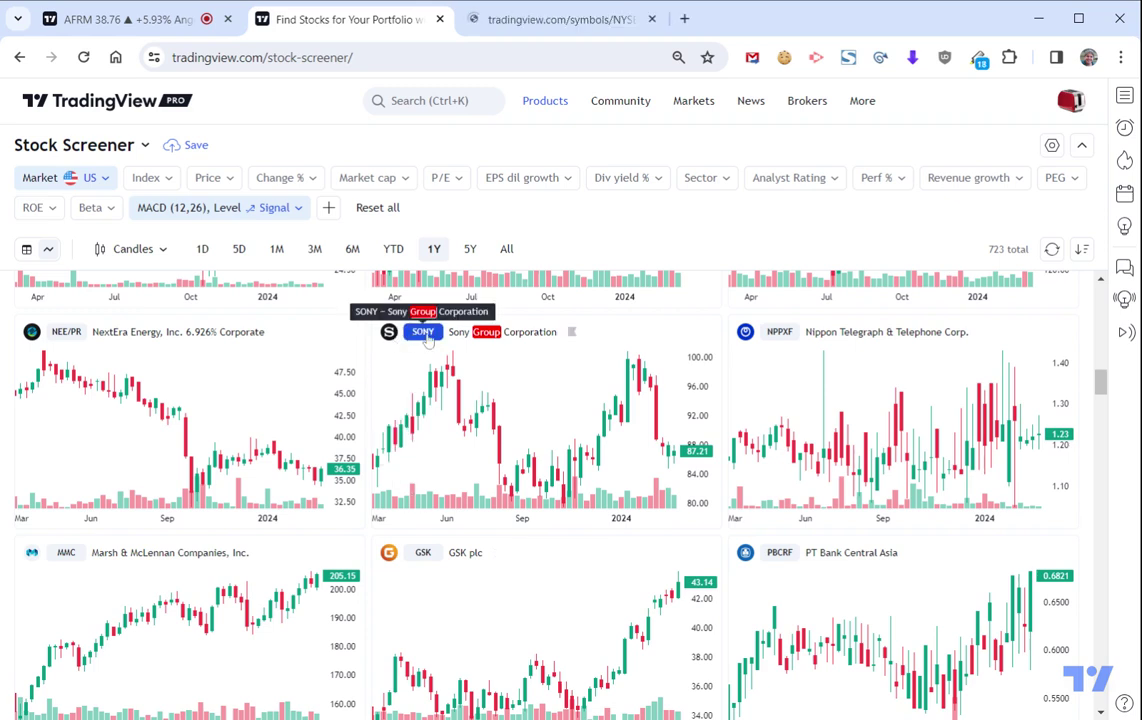
left_click(575, 20)
mouse_move(577, 270)
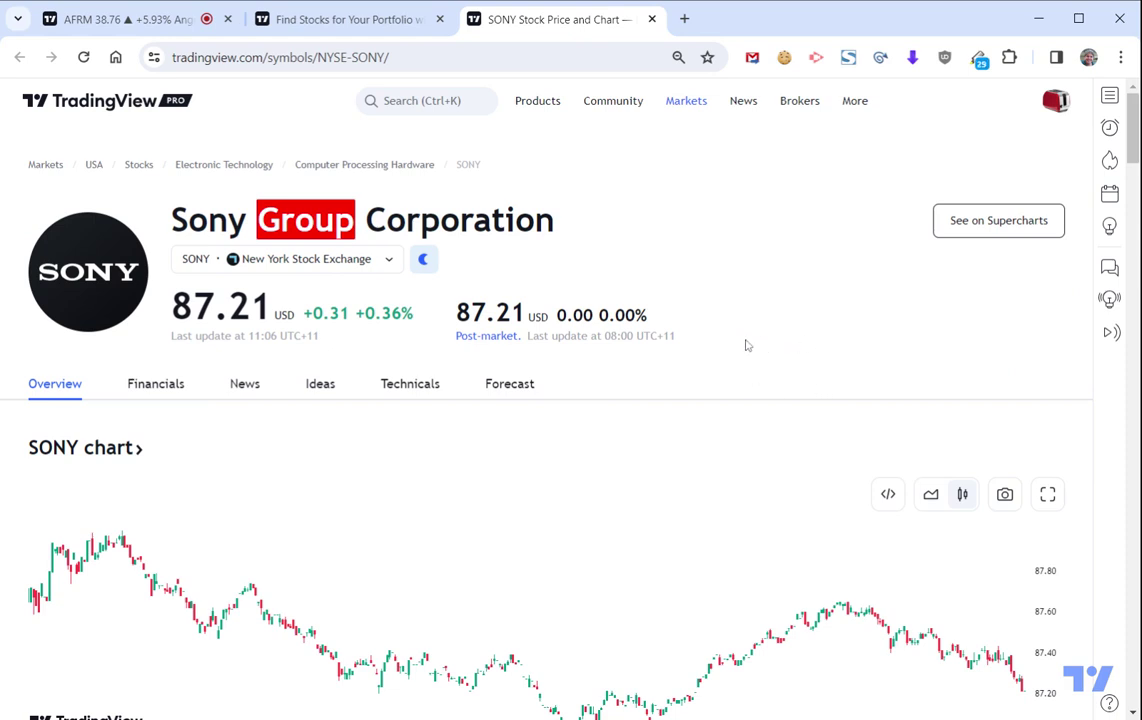
left_click(994, 230)
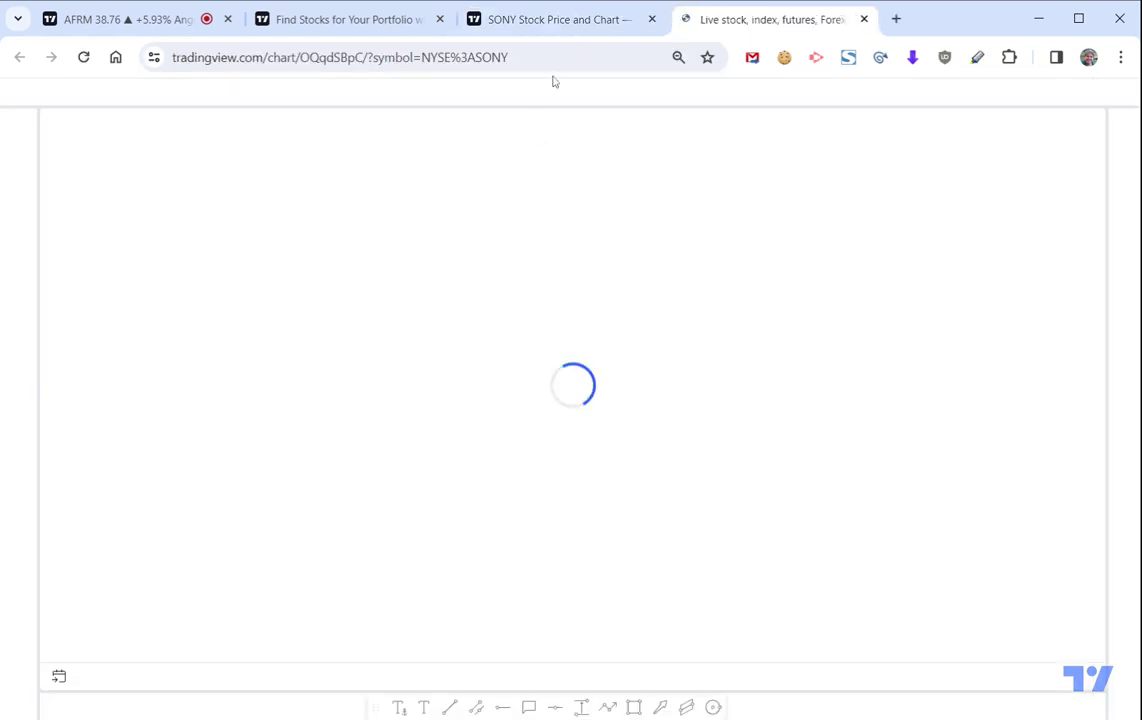
left_click(616, 20)
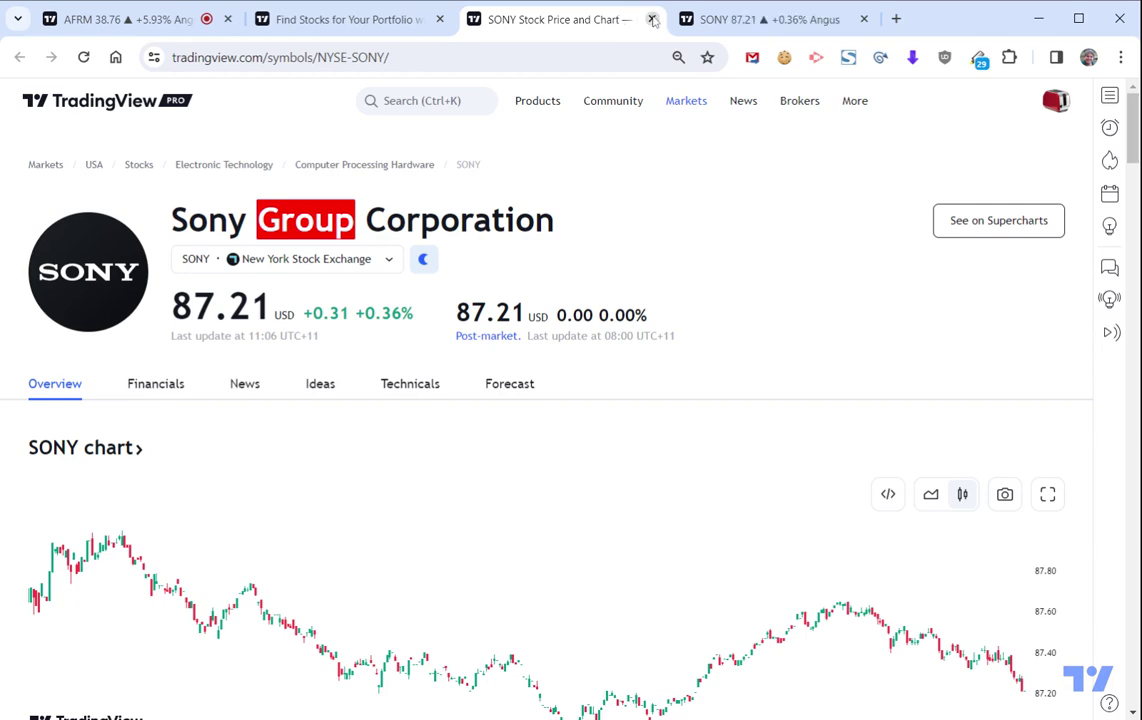
left_click(652, 19)
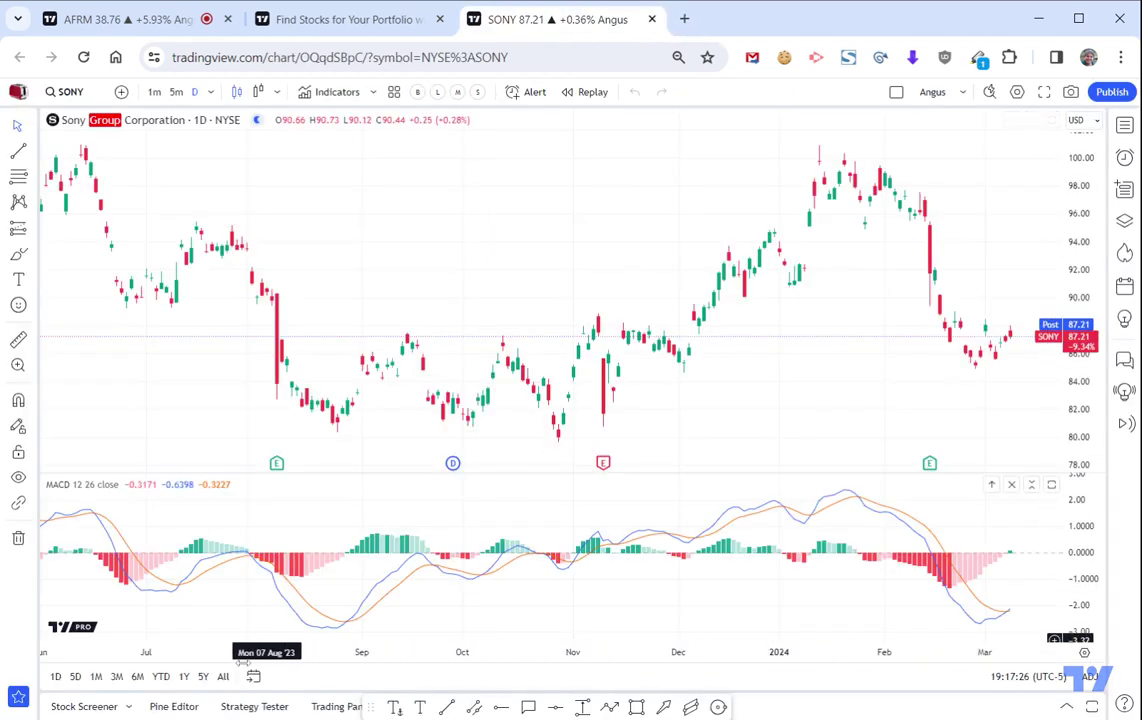
Show SONY's chart over a 1Y range and measure the price rise from the late August 2023 low to the September 2023 high.
left_click(184, 677)
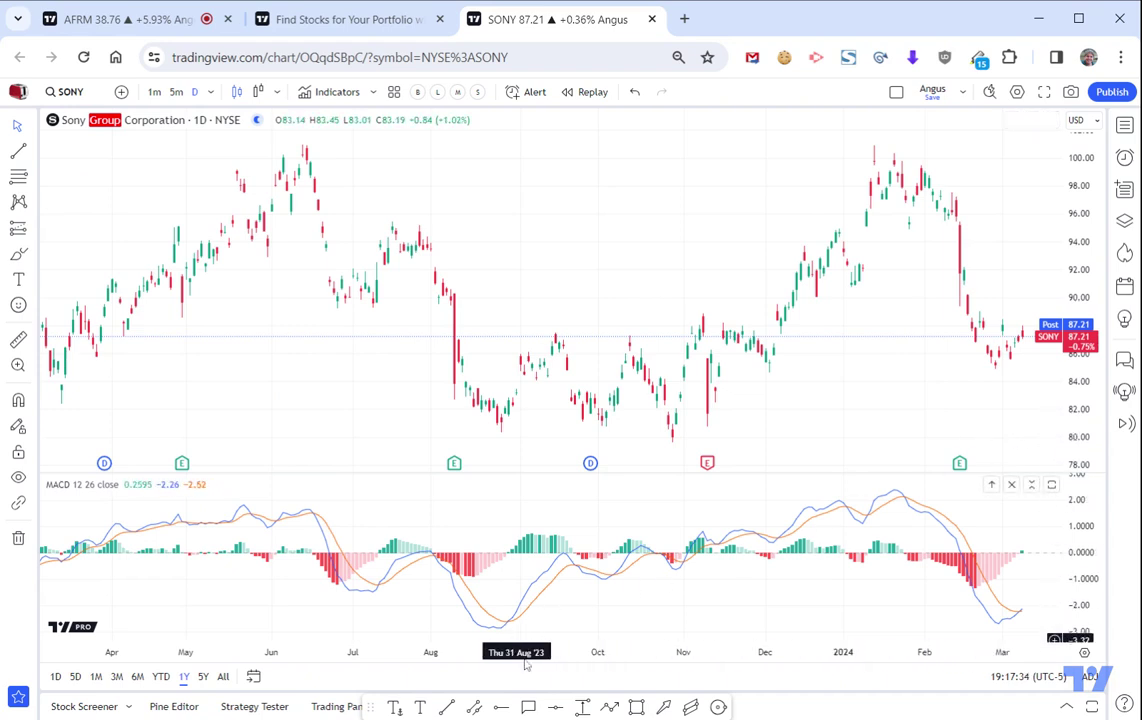
left_click(589, 709)
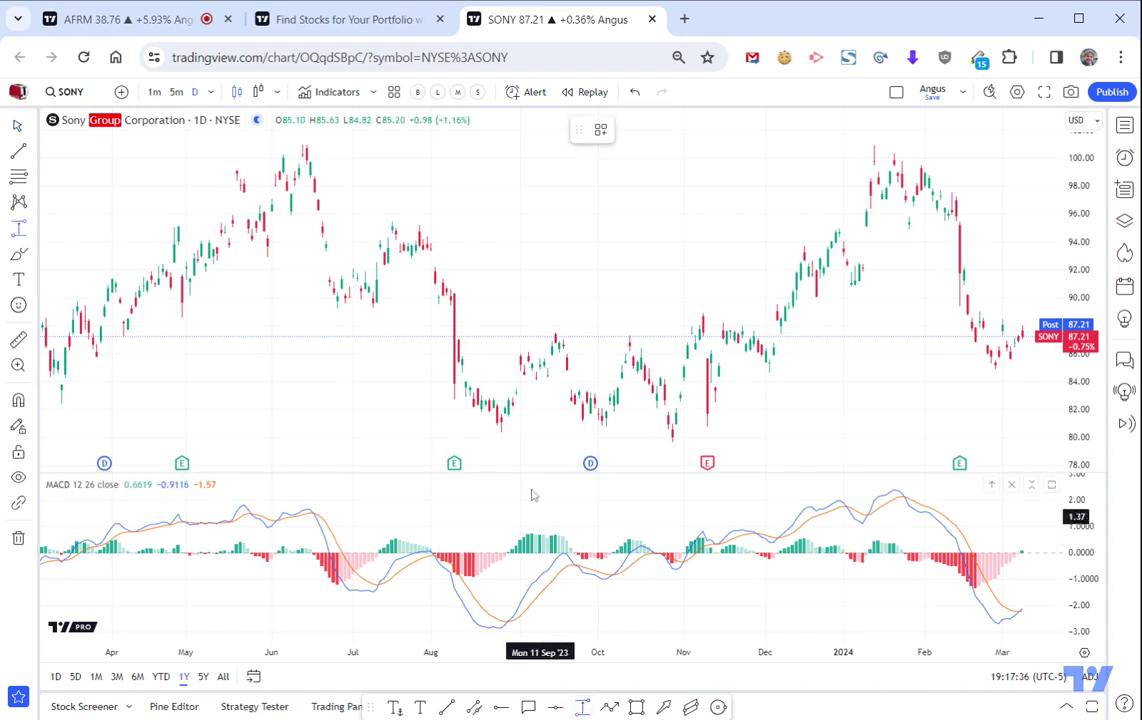
left_click(497, 428)
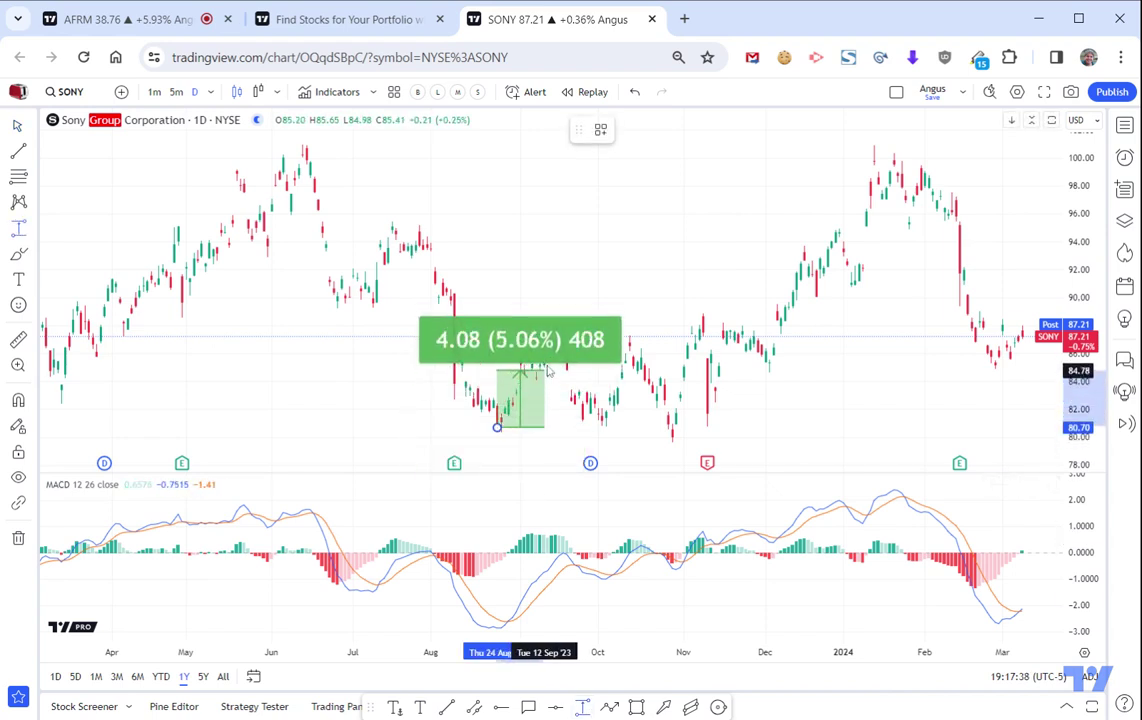
left_click(571, 334)
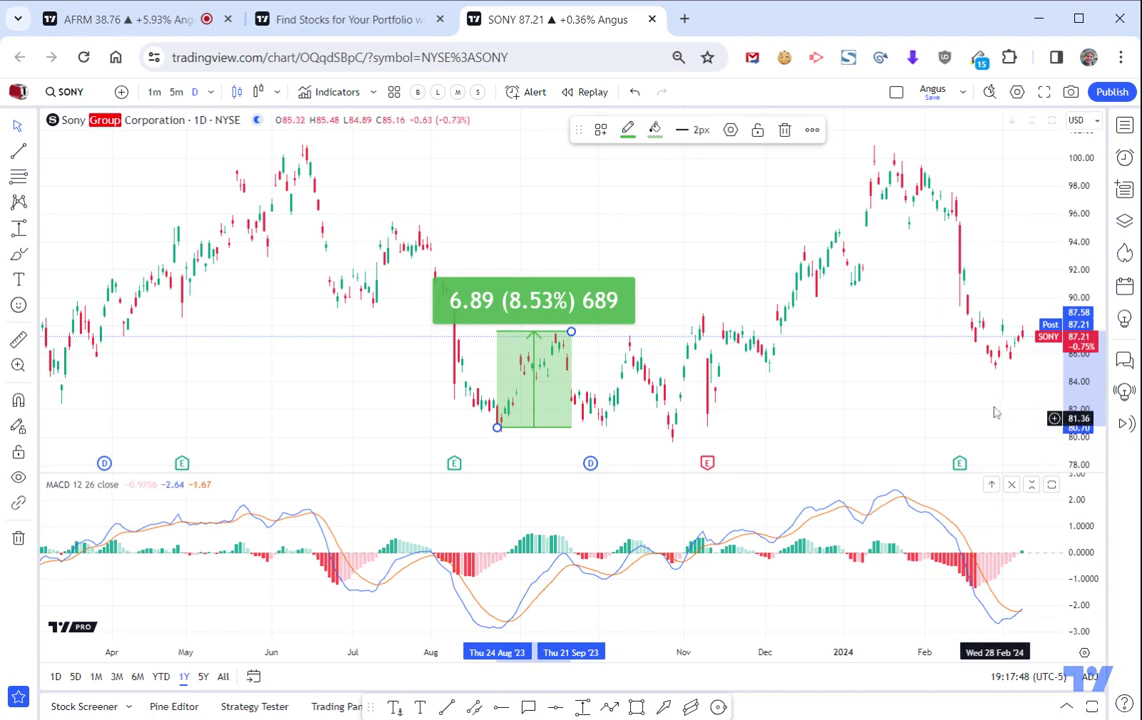
Measure SONY's price rise from the October 2022 low to the June 2023 high with the Price Range tool.
mouse_move(997, 408)
left_mouse_down()
mouse_move(808, 395)
mouse_move(782, 413)
left_mouse_up()
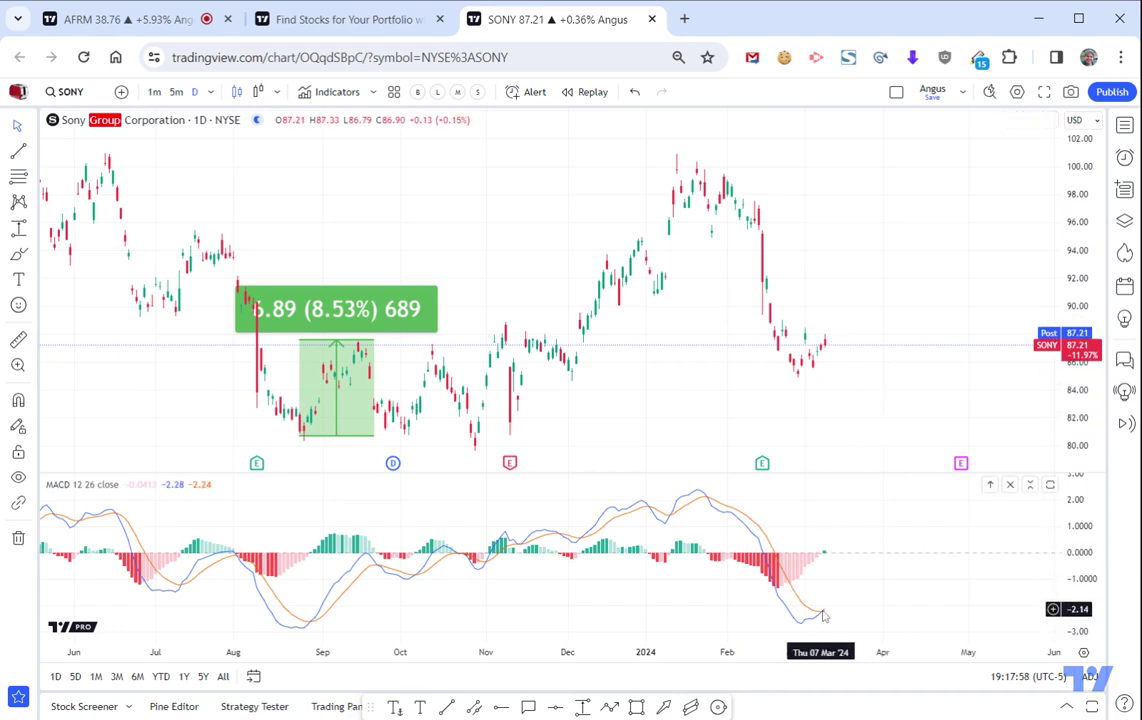
scroll(840, 607, "down", 5)
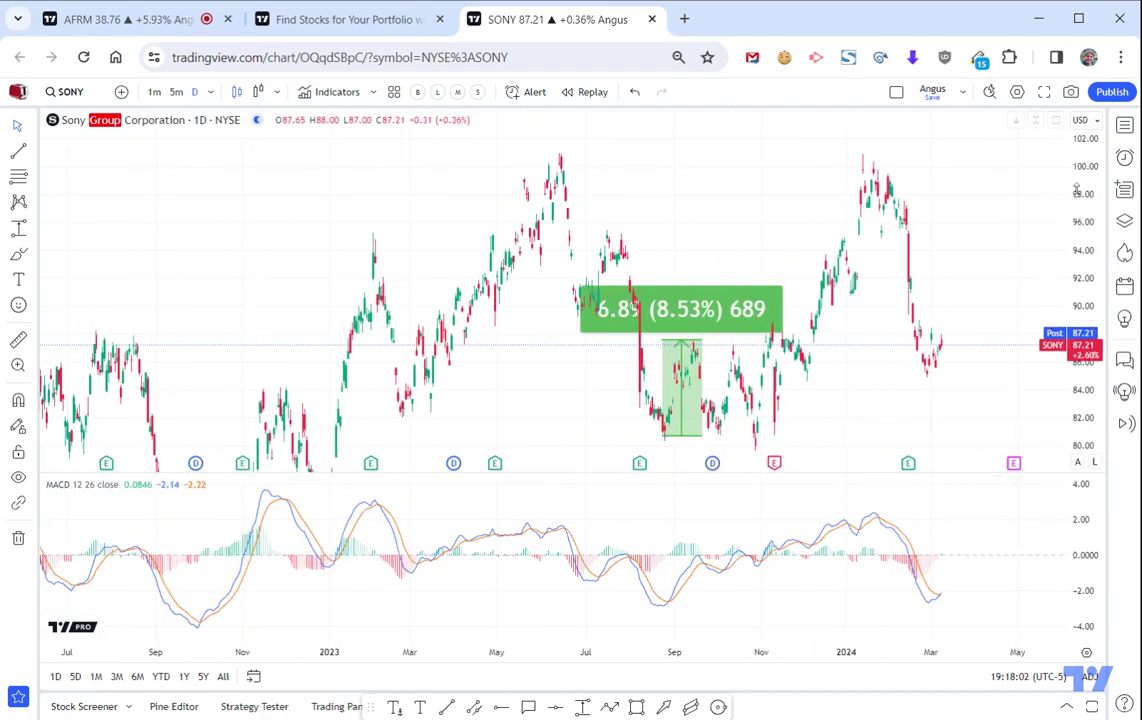
scroll(1047, 355, "down", 2)
scroll(1045, 388, "down", 1)
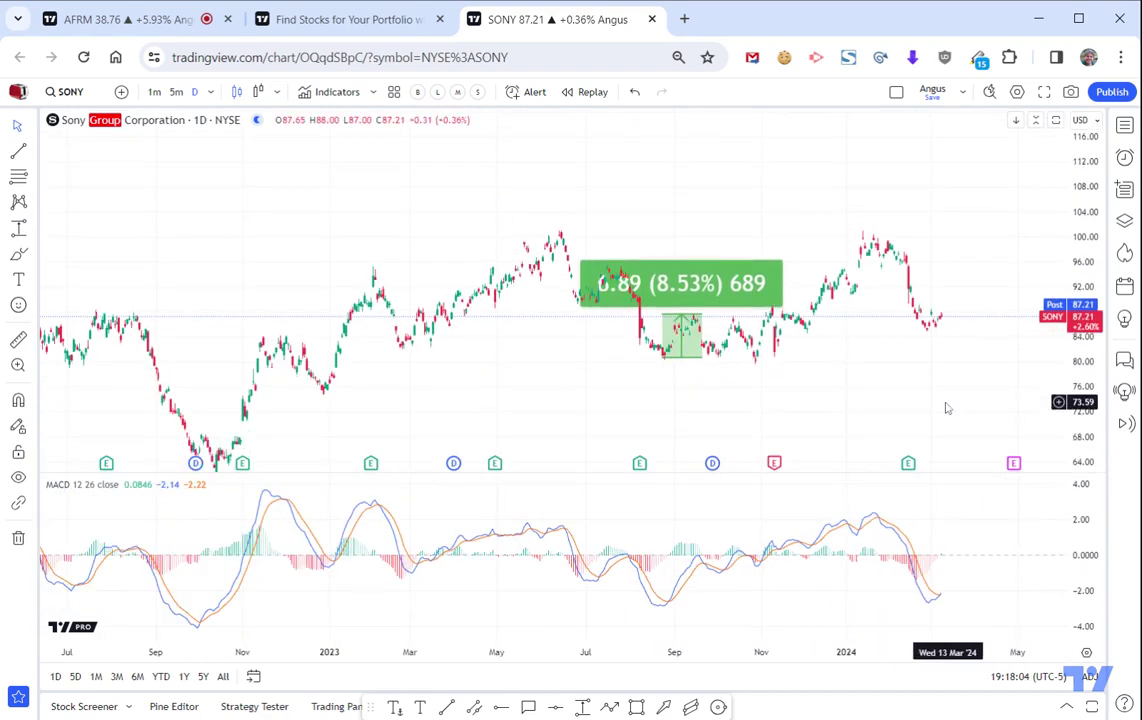
left_click_drag(943, 403, 943, 365)
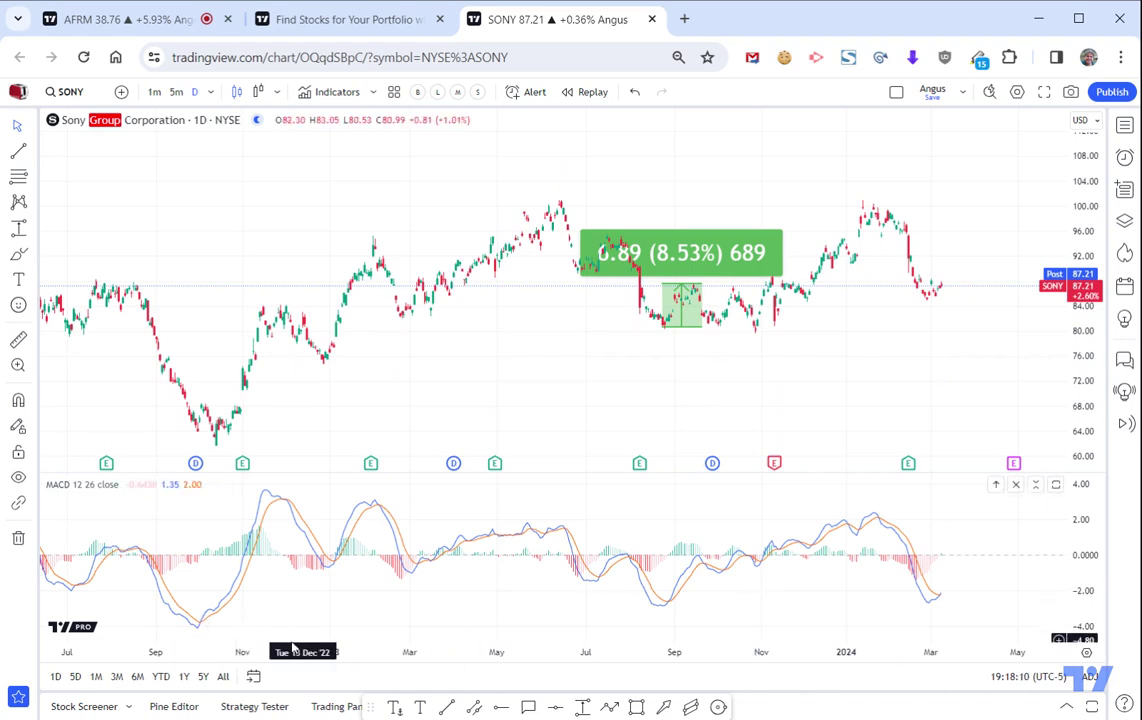
left_click(583, 708)
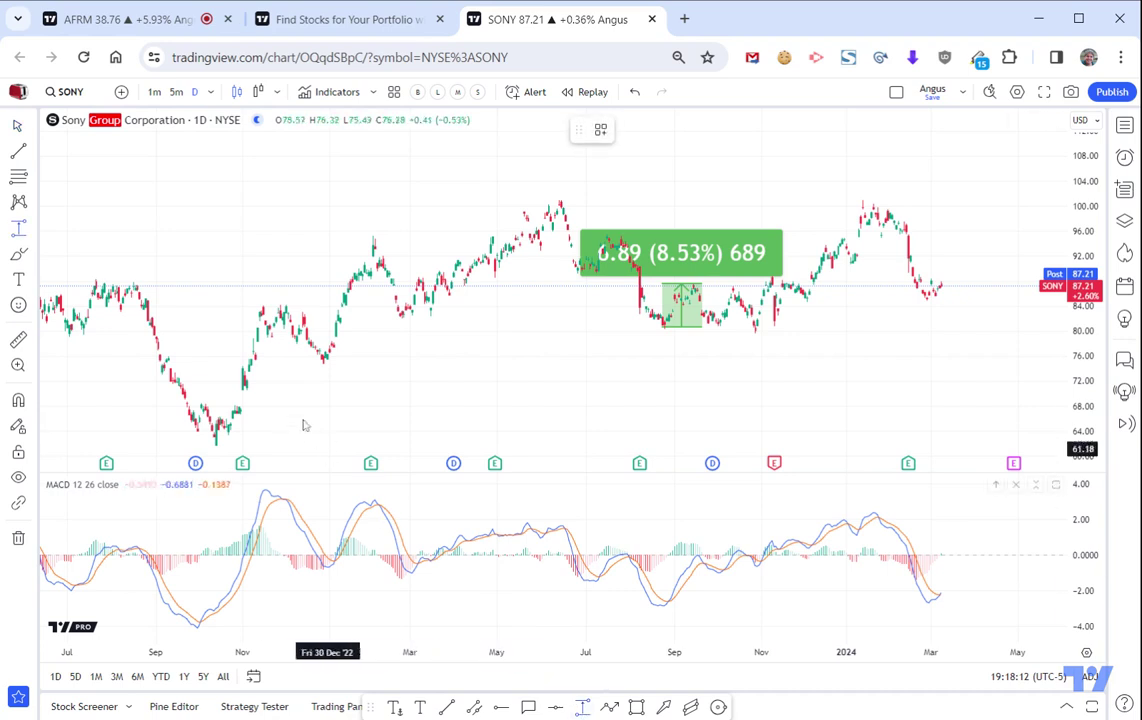
left_click(213, 449)
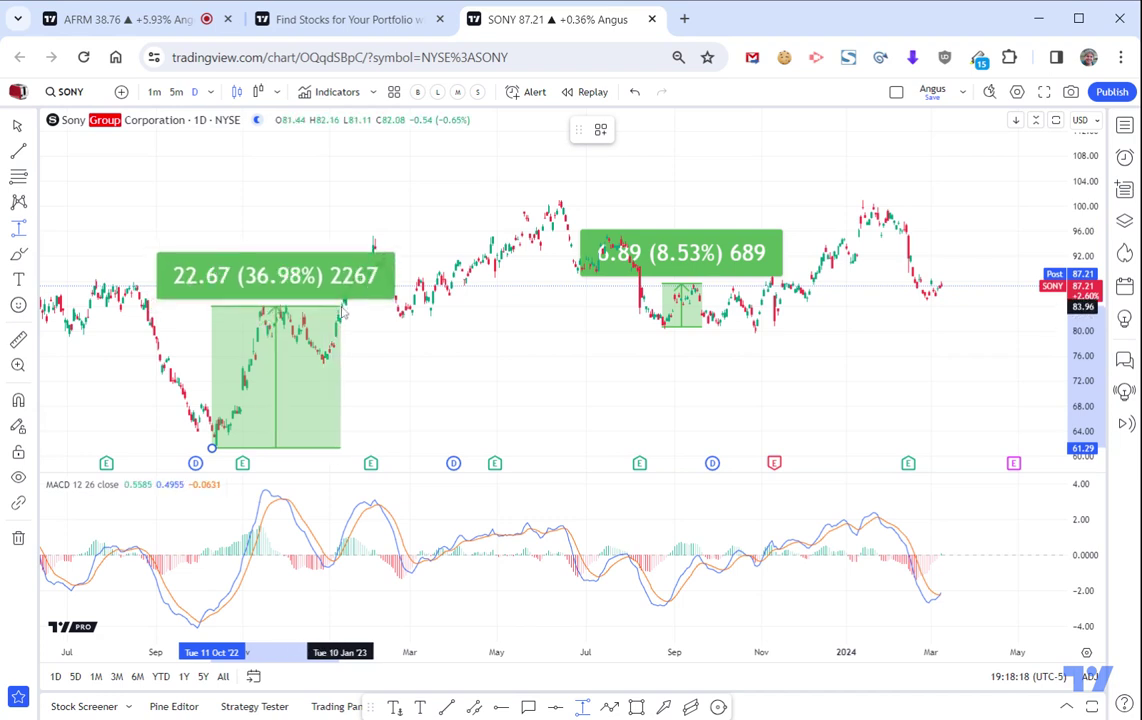
left_click(568, 198)
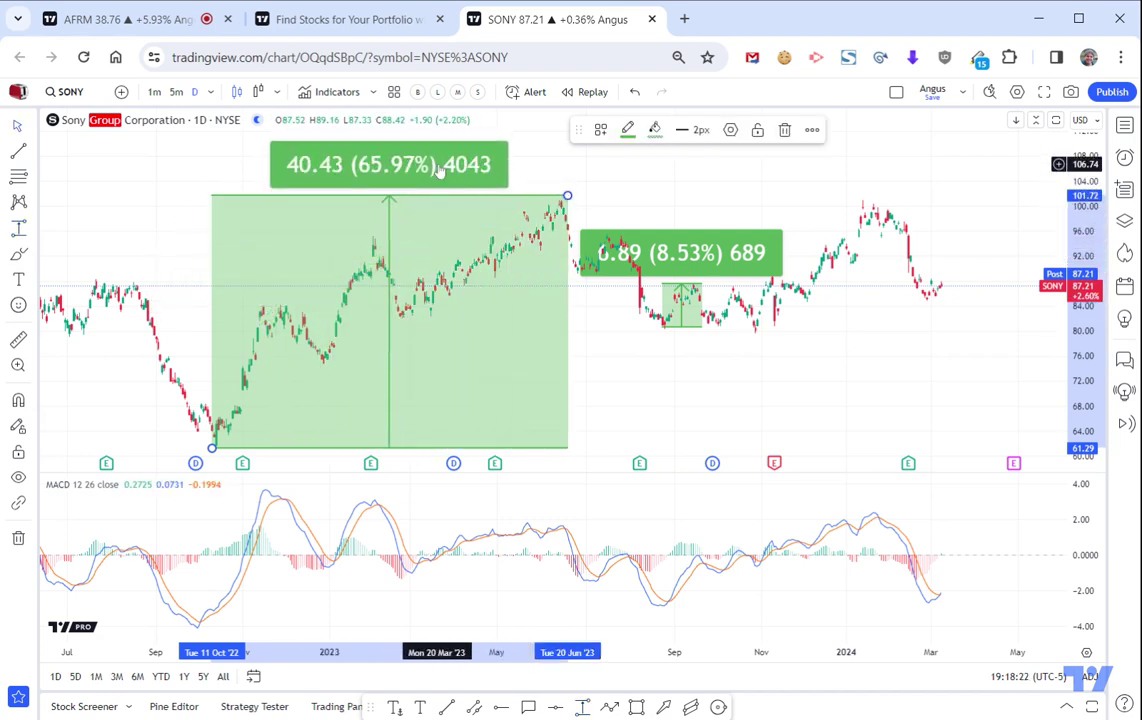
Delete both price range measurements from the SONY chart.
key("Delete")
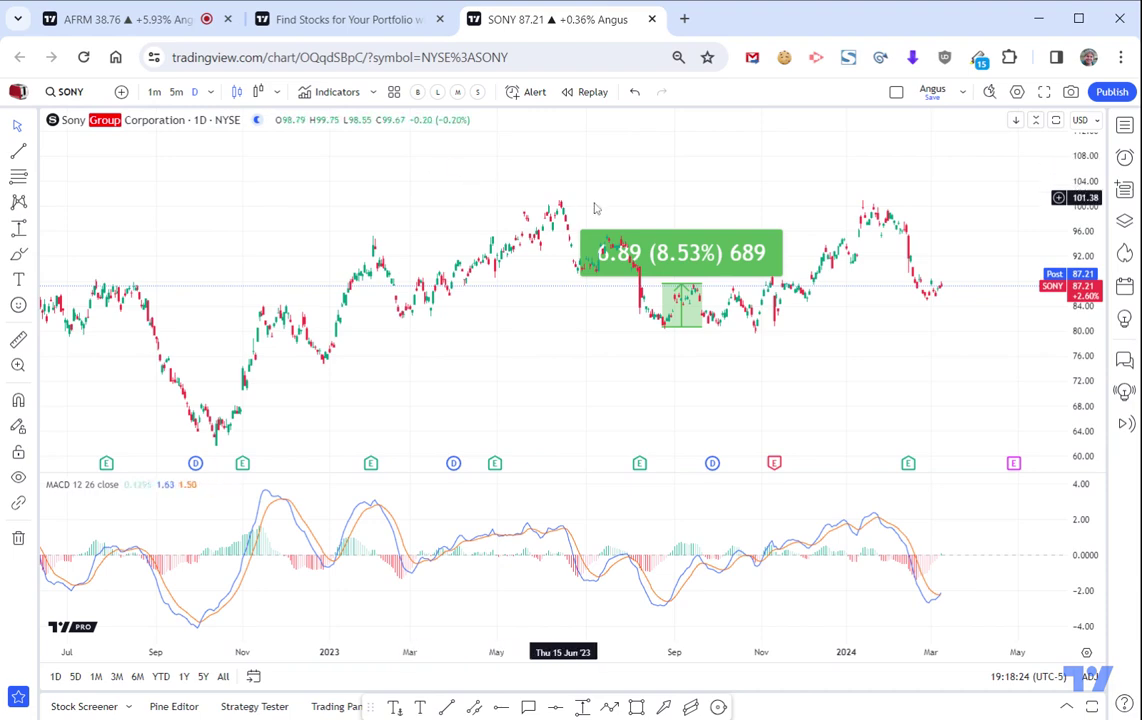
left_click(708, 258)
key("Delete")
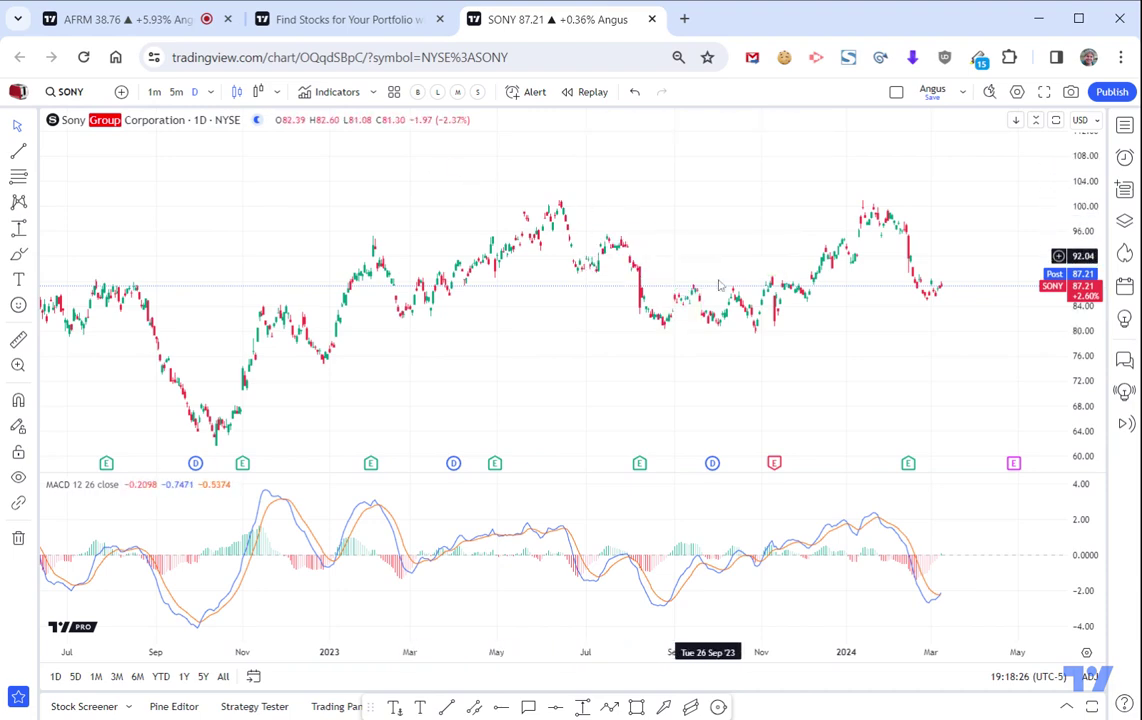
Measure the price range from SONY's current price up to the late January 2024 high, then delete the measurement.
scroll(955, 354, "up", 3)
scroll(960, 358, "up", 6)
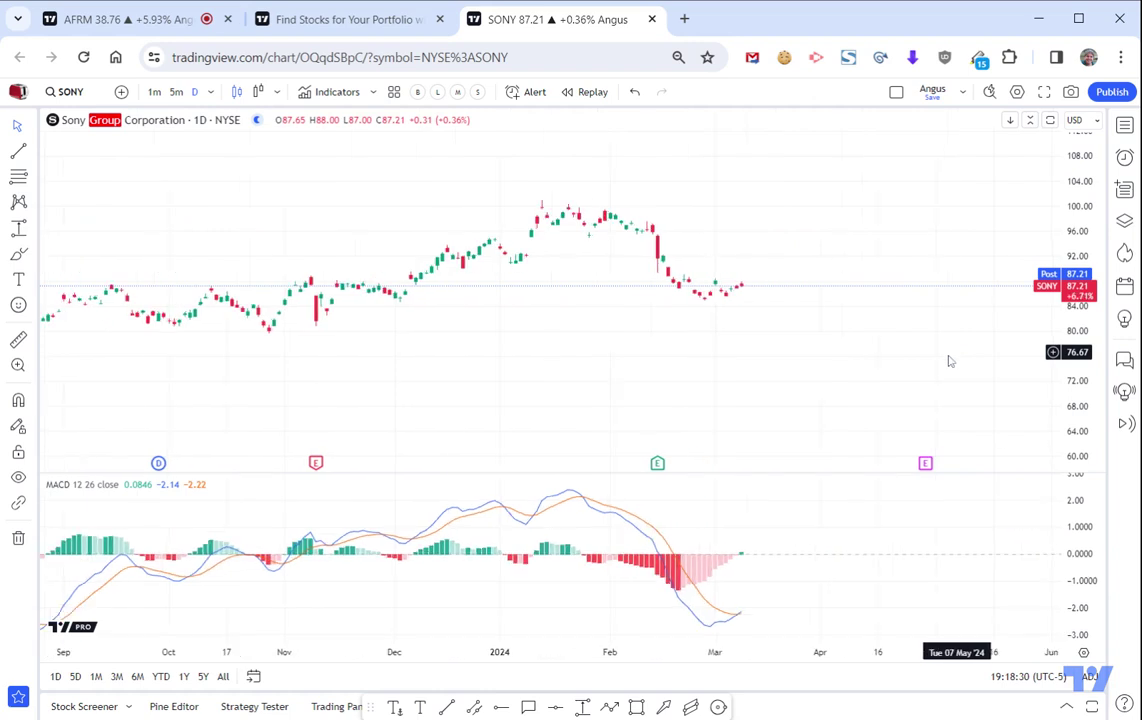
scroll(750, 305, "up", 3)
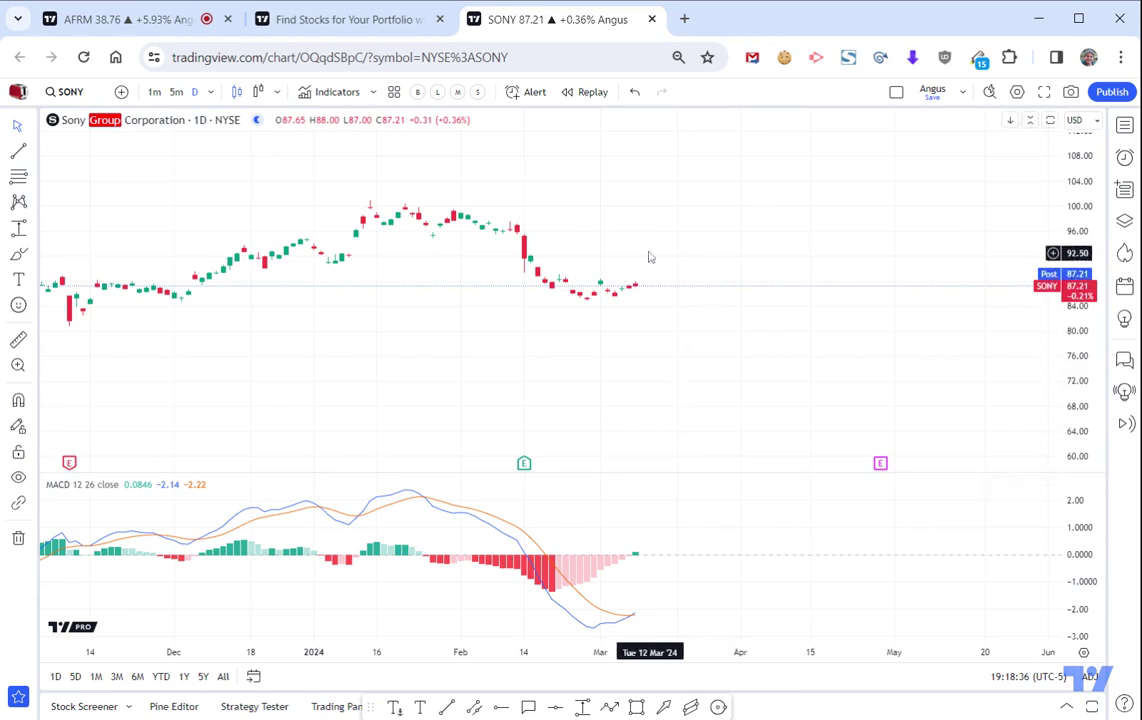
scroll(727, 326, "down", 2)
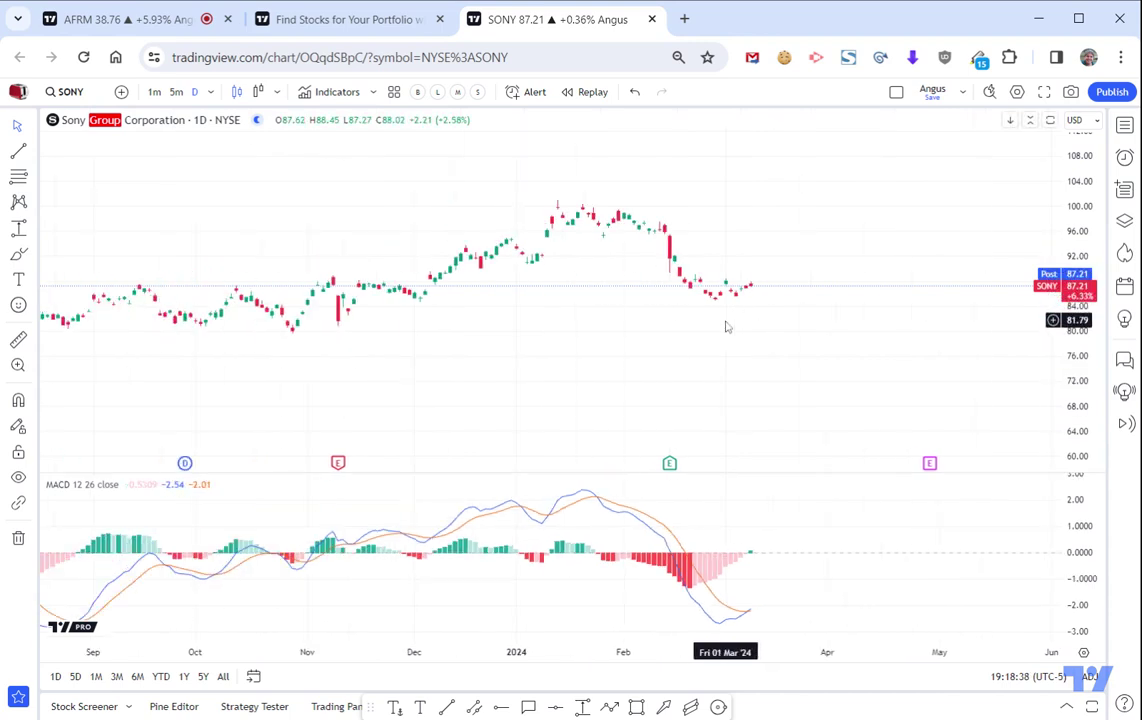
scroll(727, 326, "down", 1)
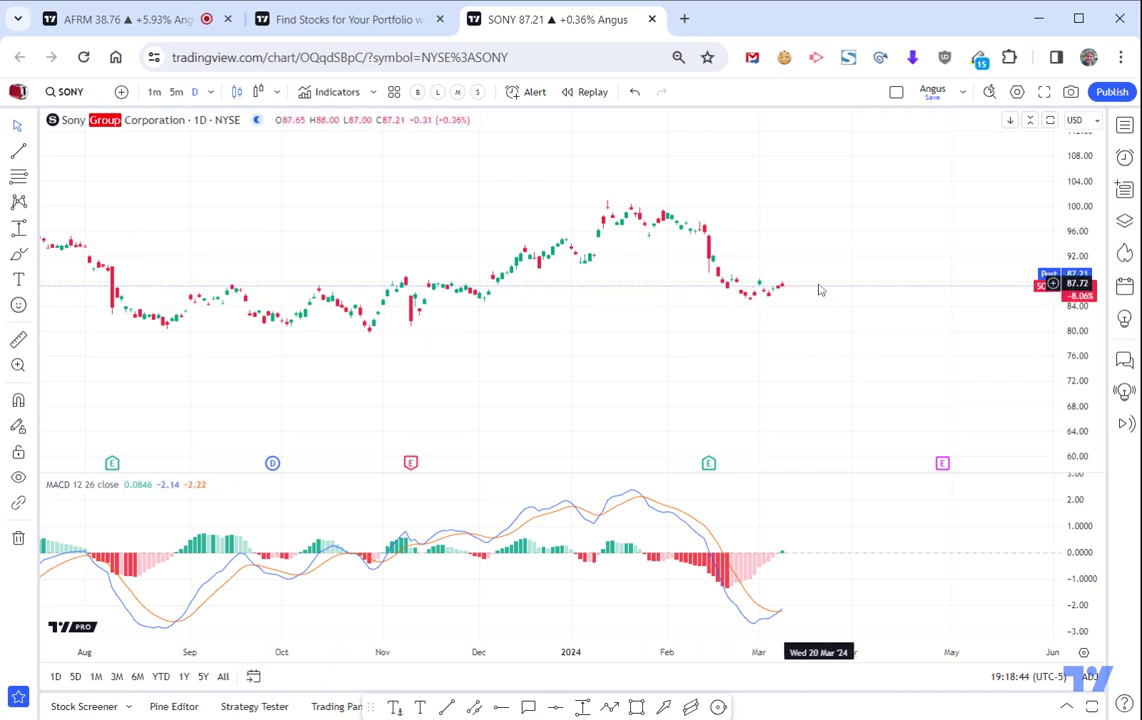
left_click(585, 707)
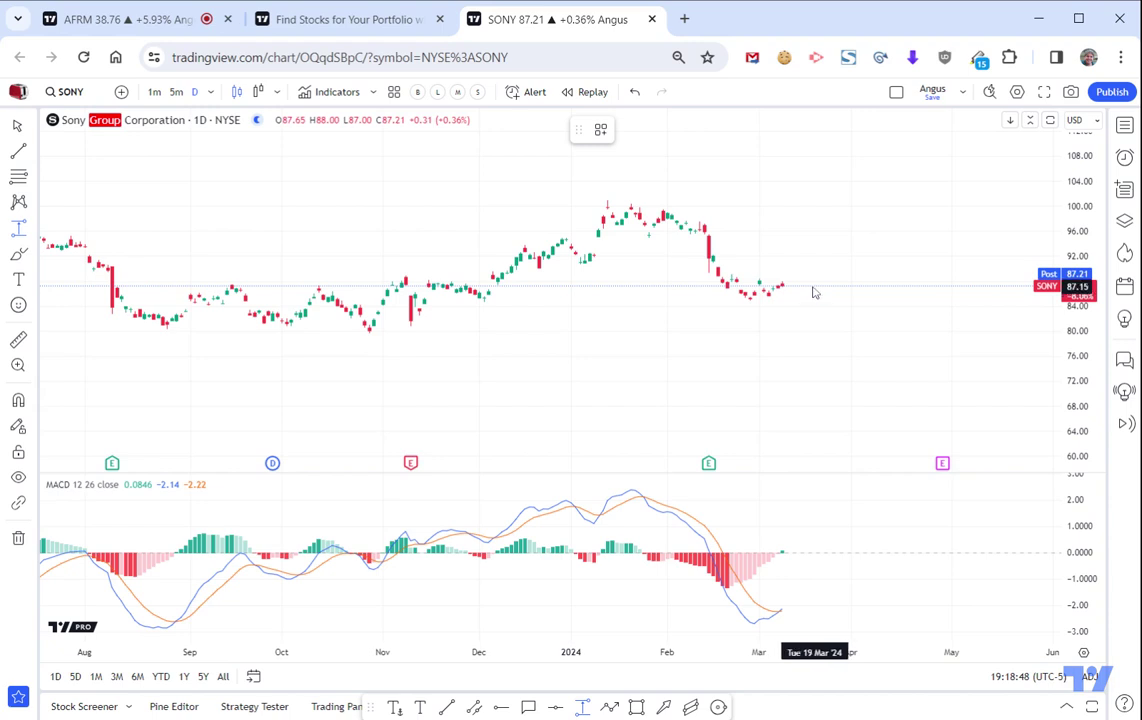
left_click(814, 287)
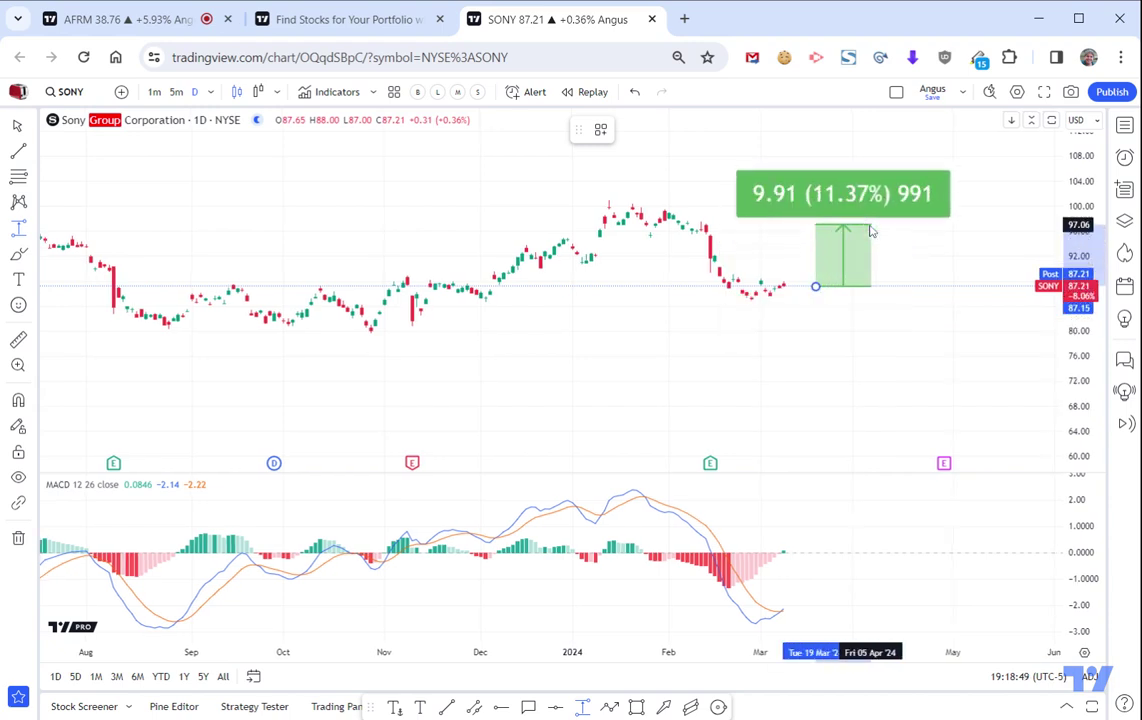
left_click(633, 214)
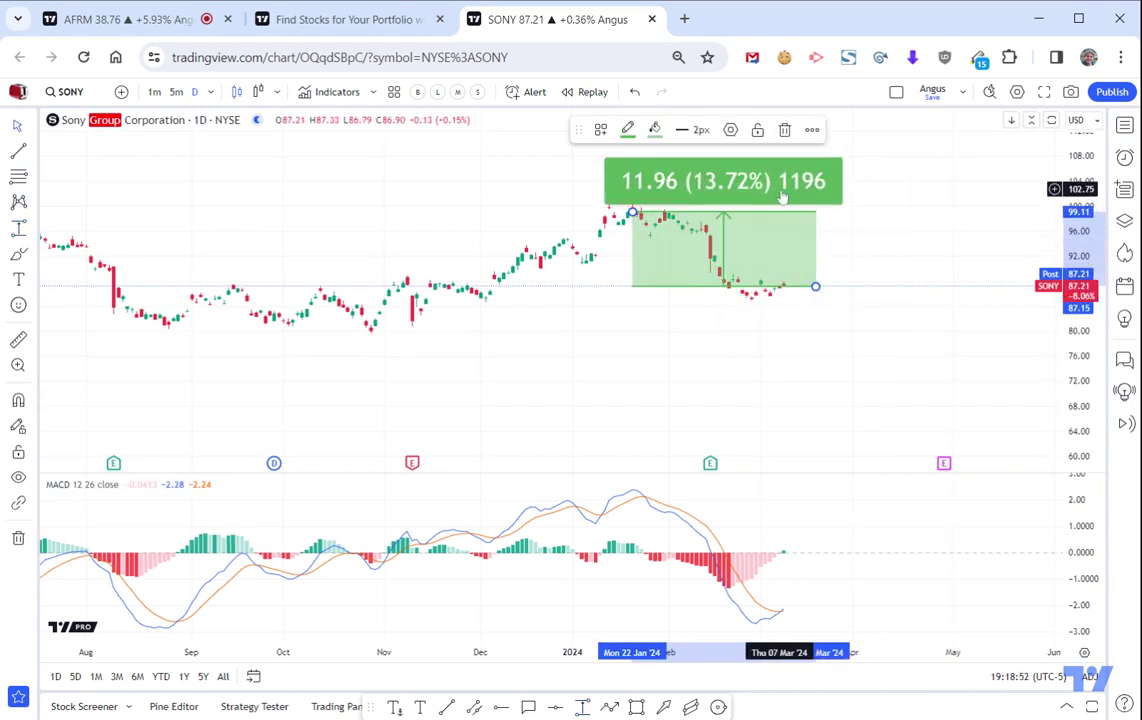
key("Delete")
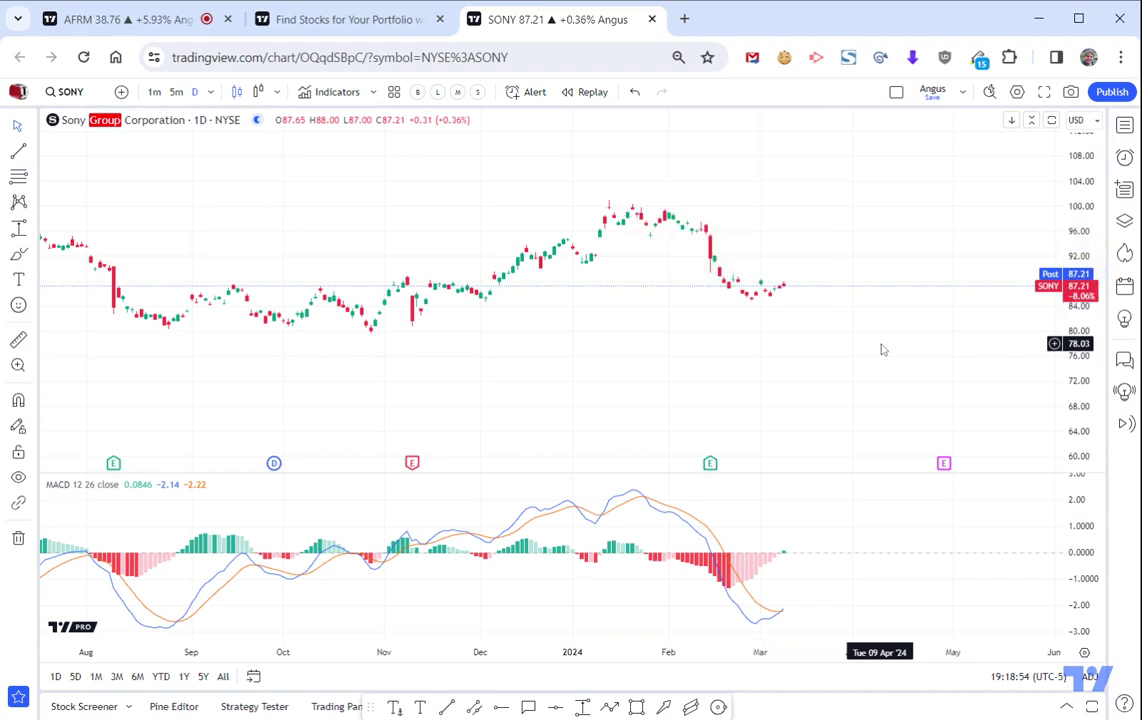
Show SONY's symbol details beside the chart and review its earnings, dividends and quarterly income statement.
left_click(1126, 130)
scroll(977, 531, "down", 5)
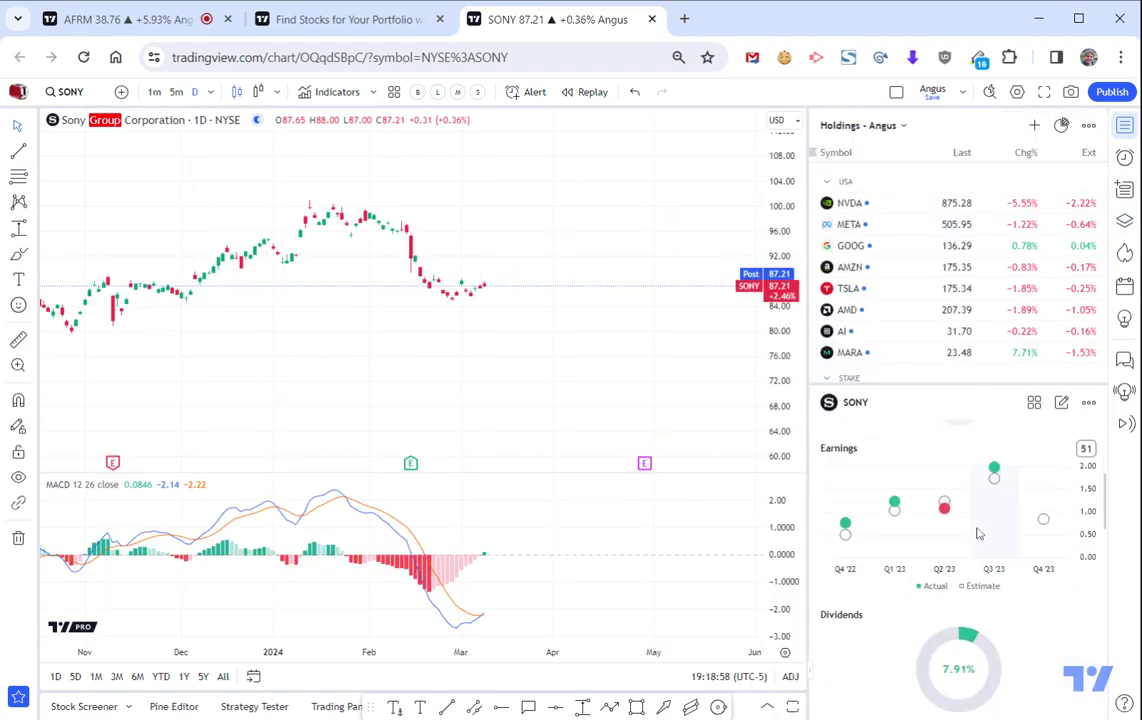
scroll(1042, 629, "down", 1)
scroll(1042, 629, "down", 3)
scroll(887, 632, "up", 1)
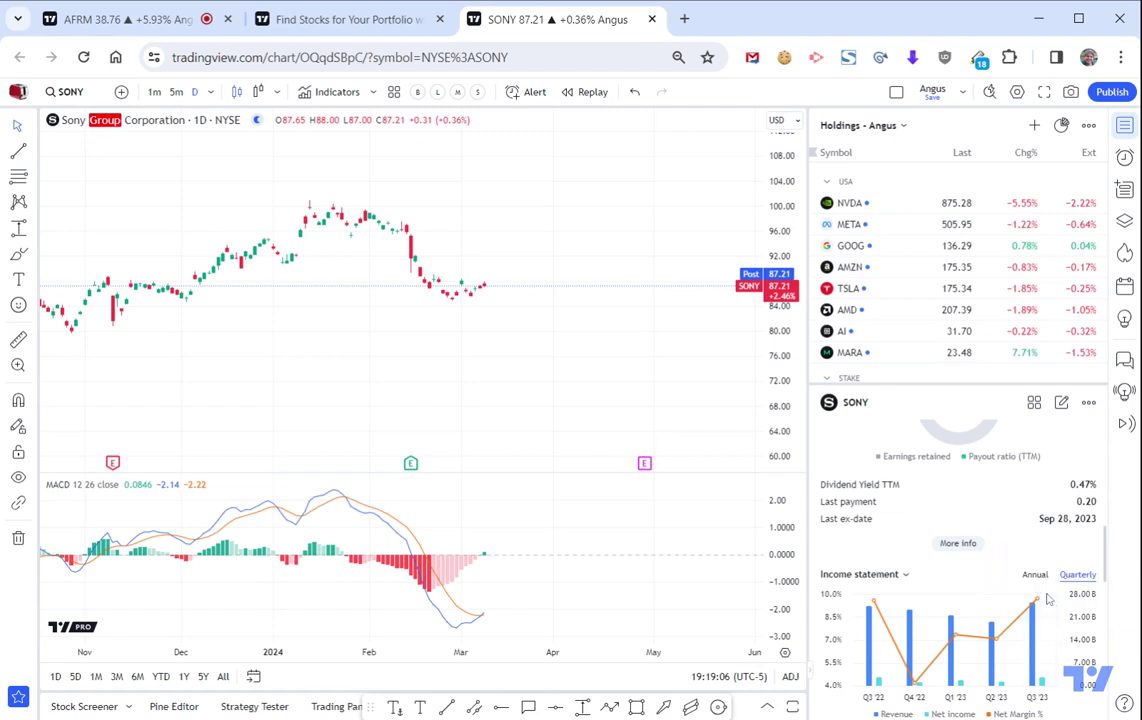
scroll(1059, 502, "down", 1)
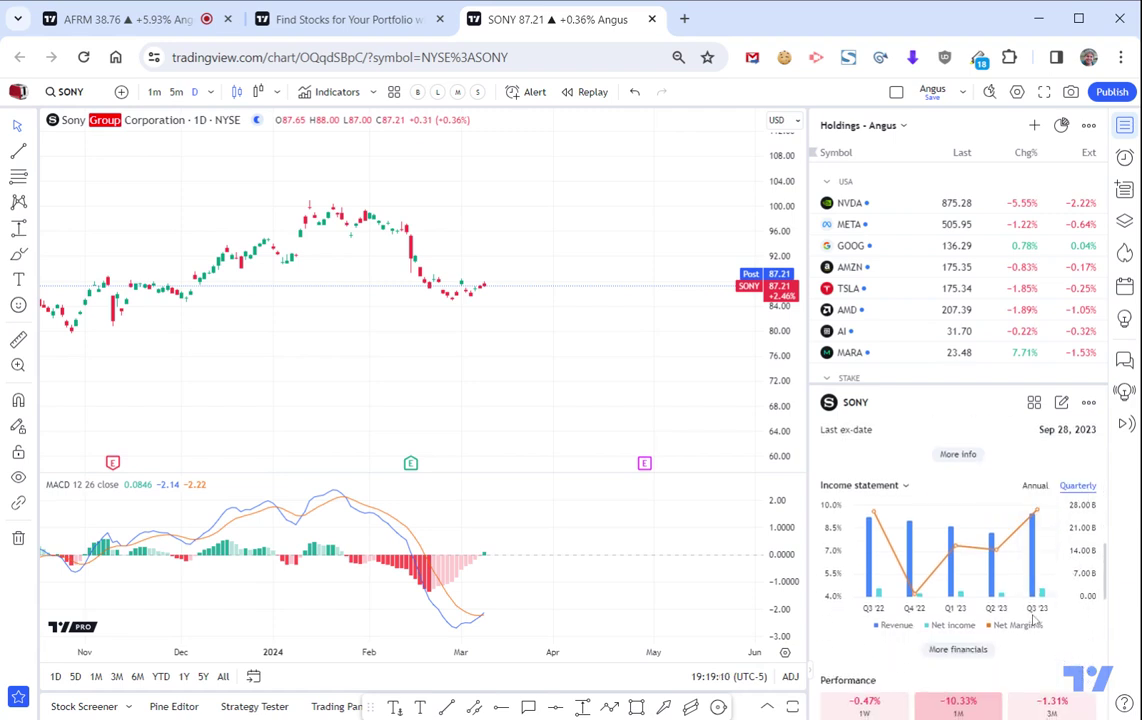
Switch SONY's income statement to Annual and review its technicals, analyst rating, one-year price target and company profile.
left_click(1030, 487)
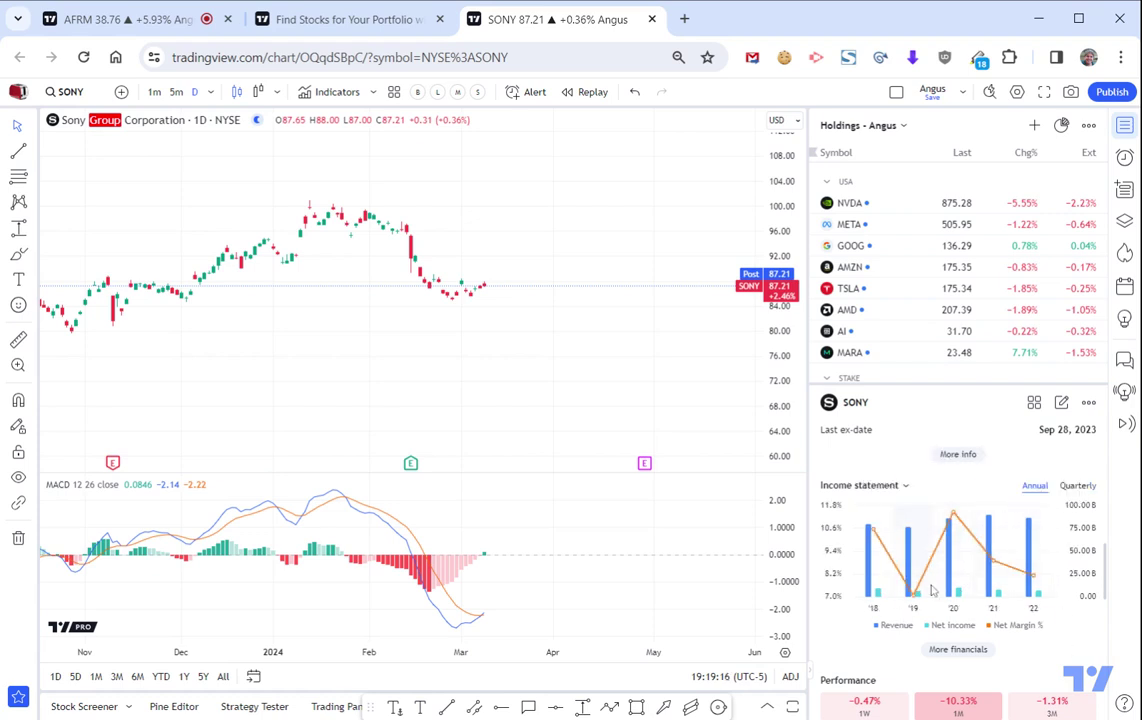
scroll(1047, 624, "down", 5)
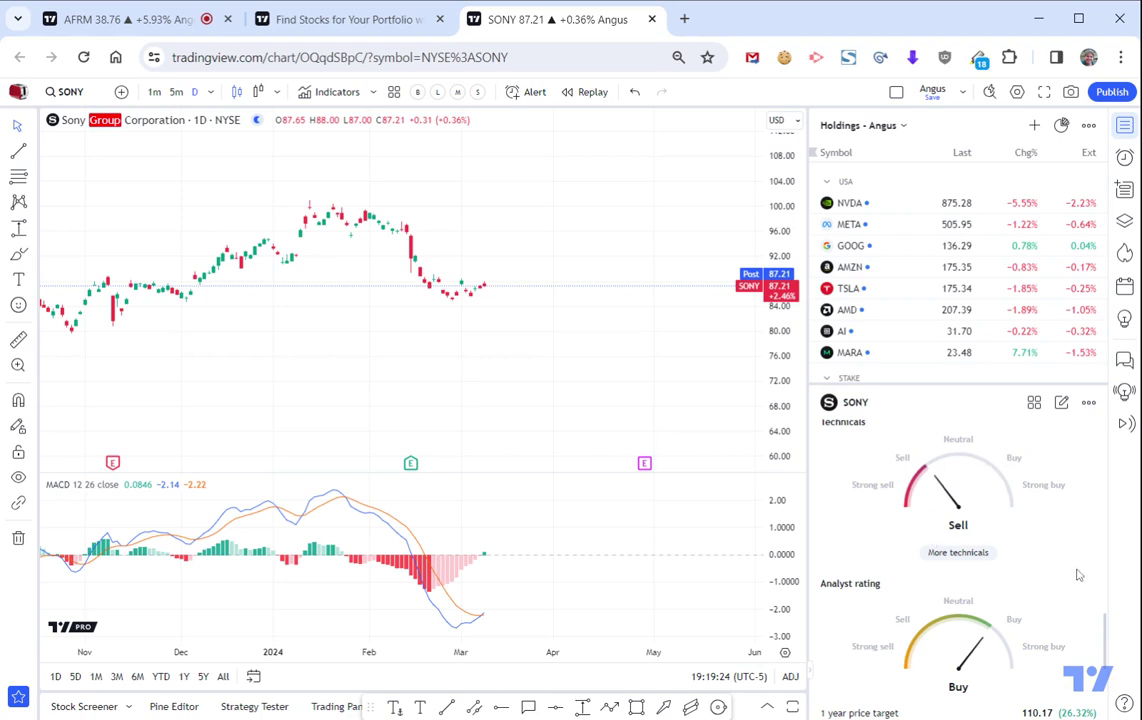
scroll(1025, 540, "down", 2)
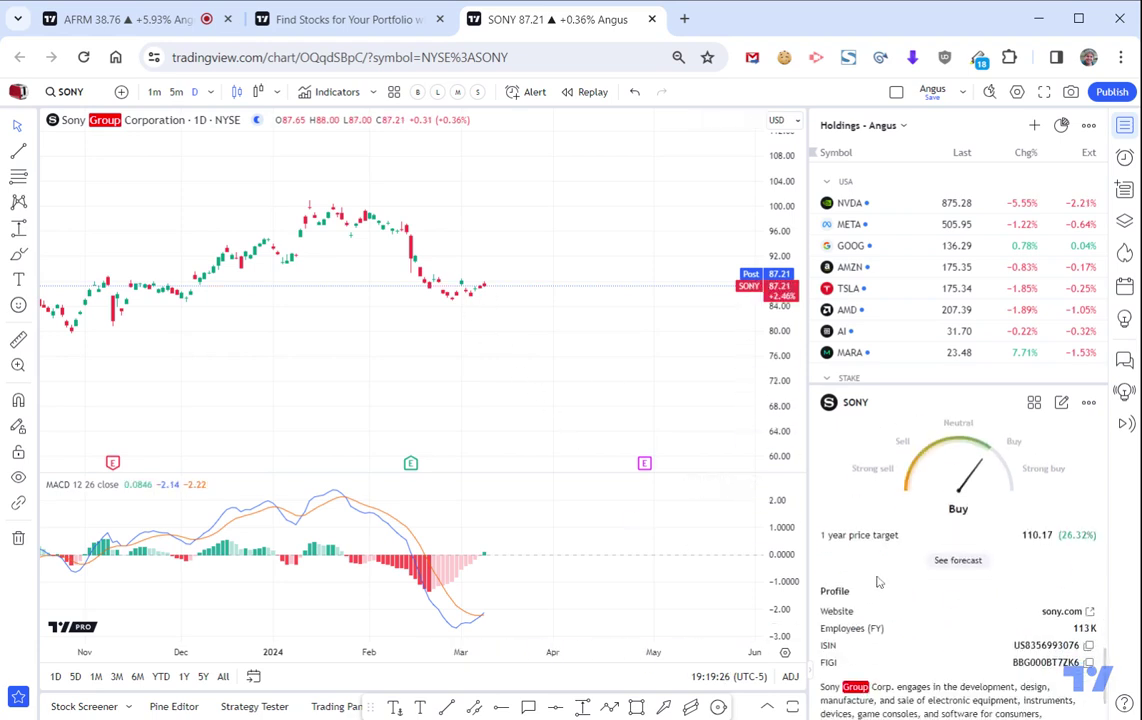
scroll(925, 545, "up", 1)
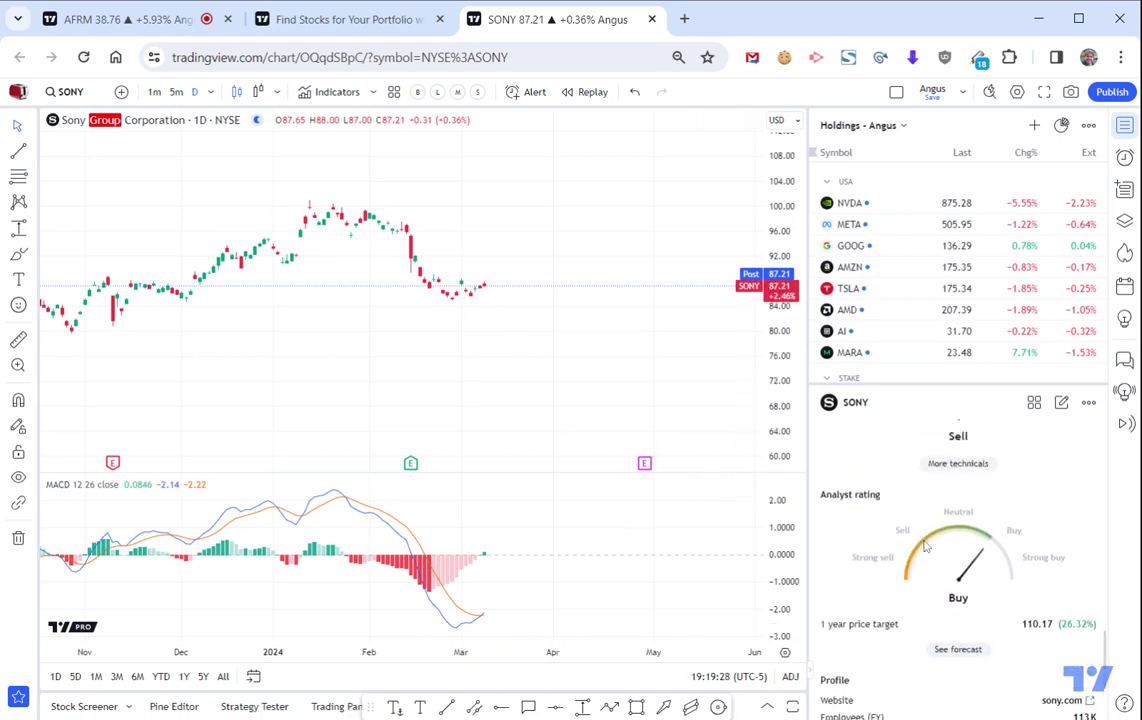
scroll(1040, 556, "down", 2)
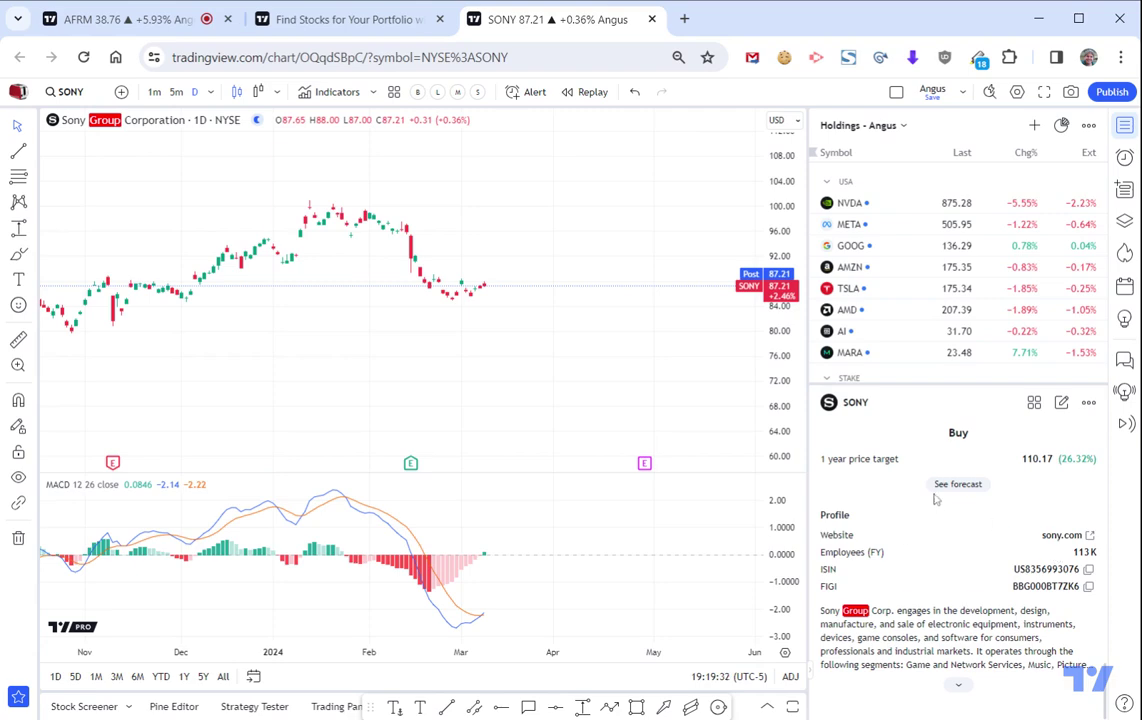
scroll(935, 498, "up", 10)
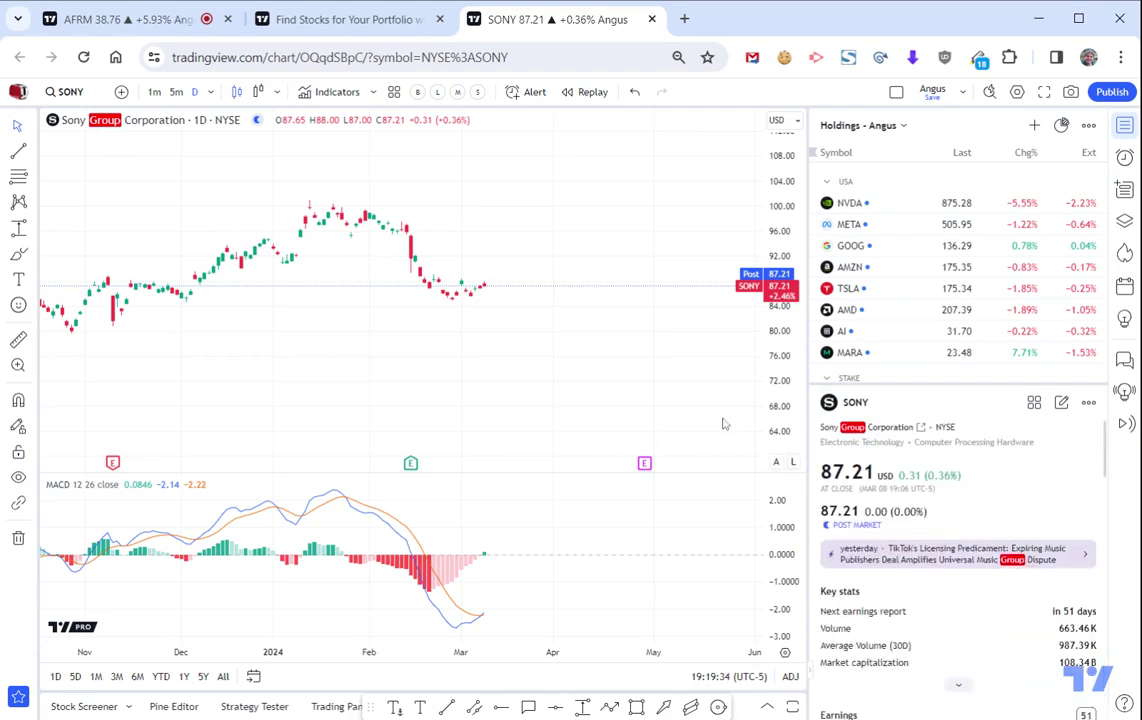
scroll(502, 349, "down", 5)
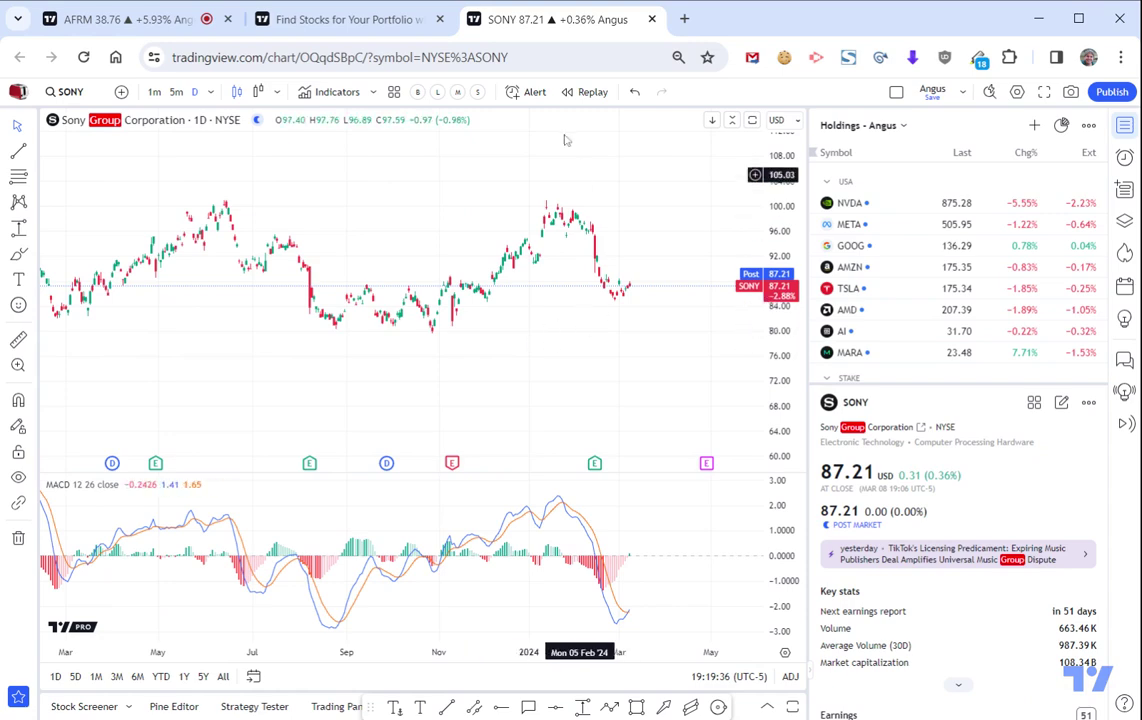
Return to the stock screener, open JPM/PD's symbol page in a new tab and load it in Supercharts.
left_click(376, 22)
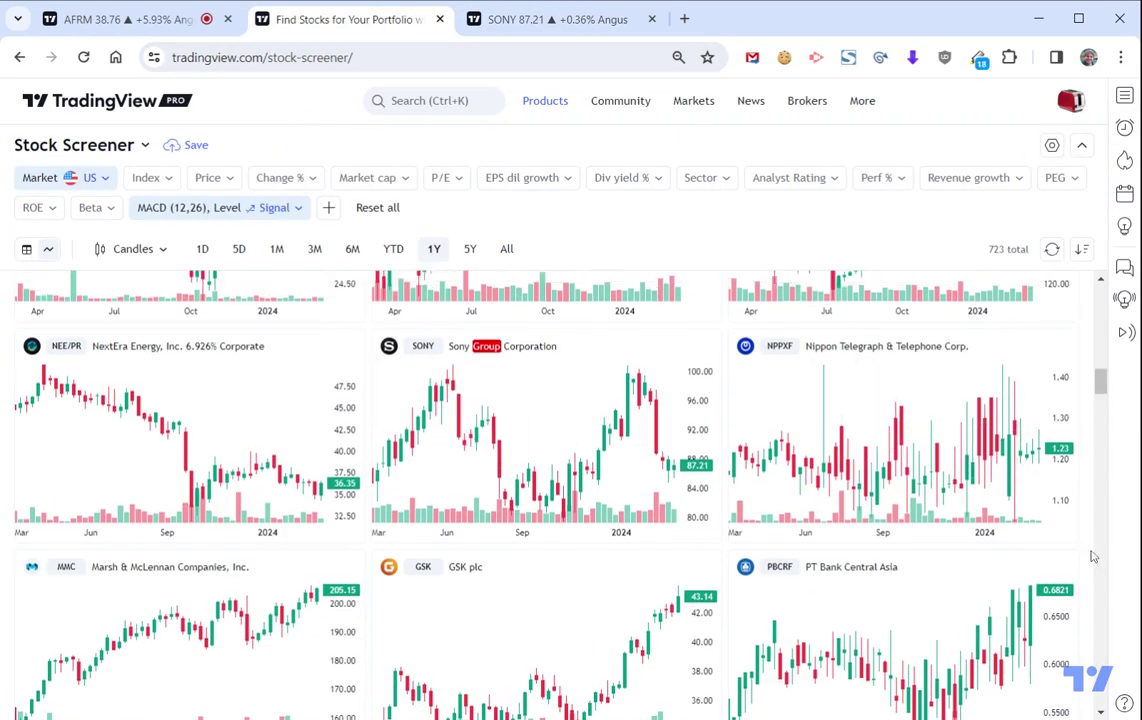
scroll(1092, 559, "up", 10)
scroll(1092, 557, "up", 2)
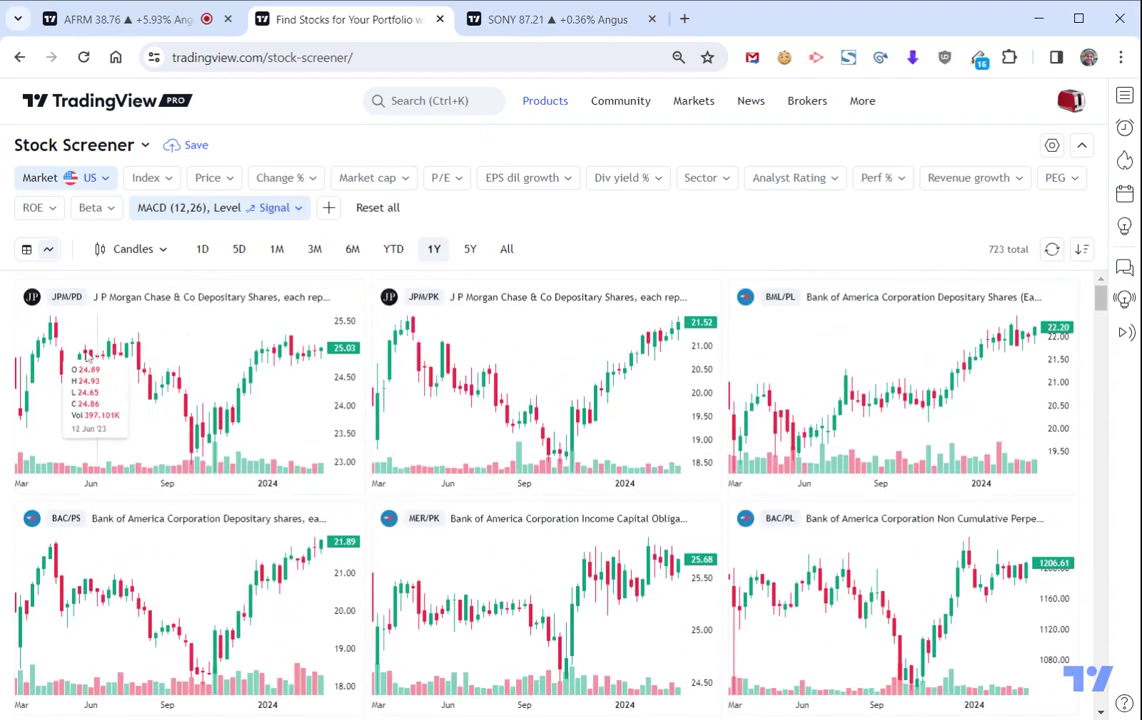
middle_click(57, 302)
left_click(558, 19)
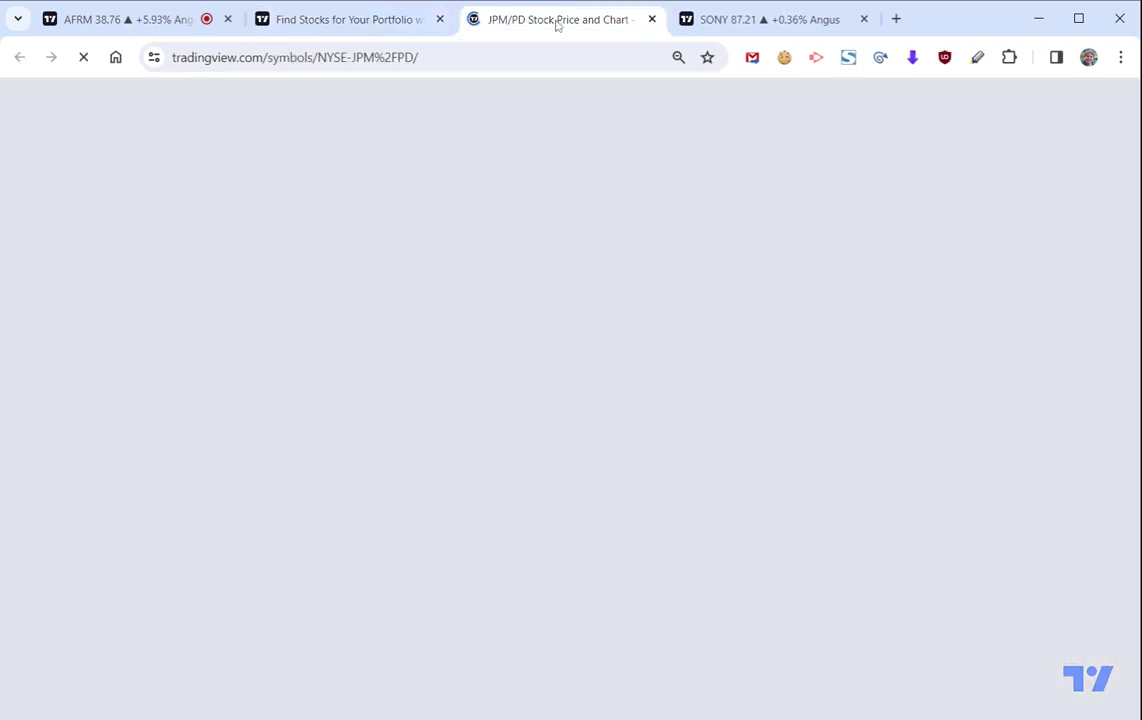
left_click(770, 220)
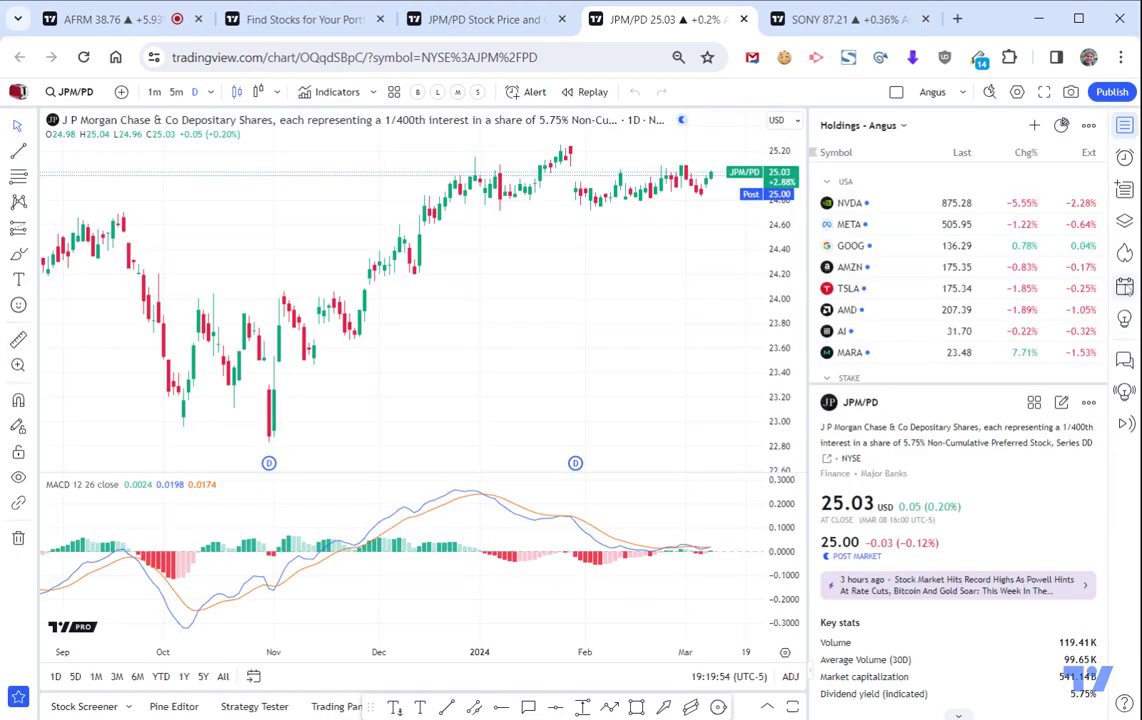
Hide the watchlist and details beside the JPM/PD chart and examine its daily price and MACD history back to mid-2022.
left_click(1124, 127)
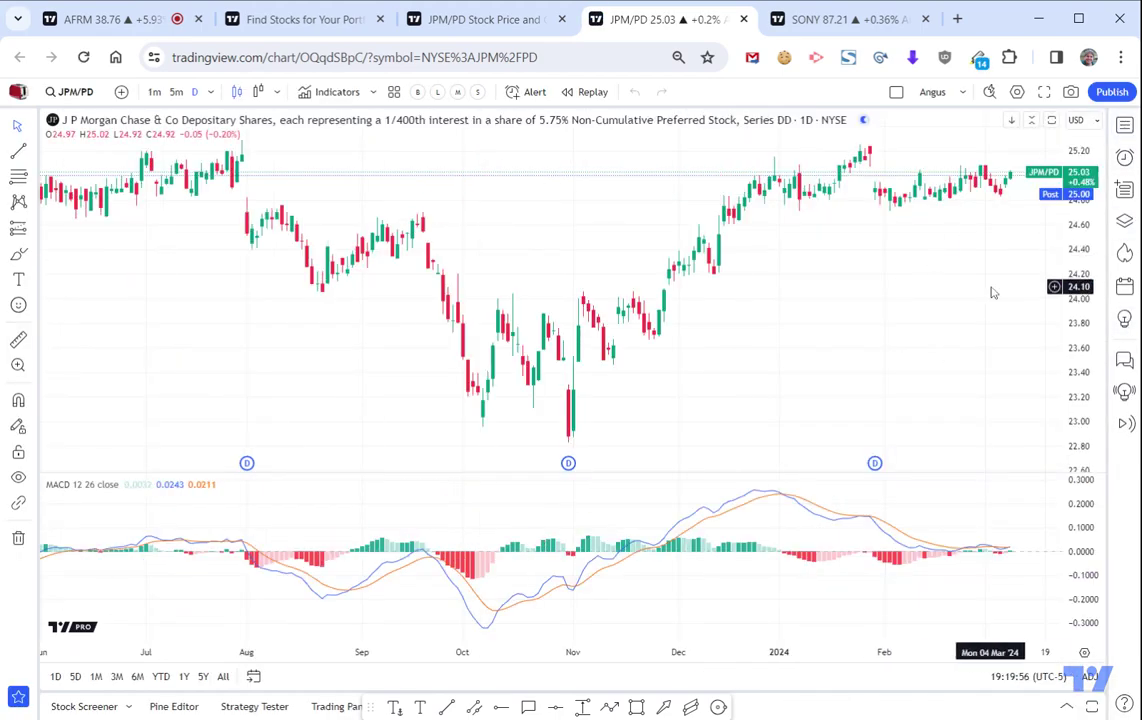
scroll(960, 390, "down", 5)
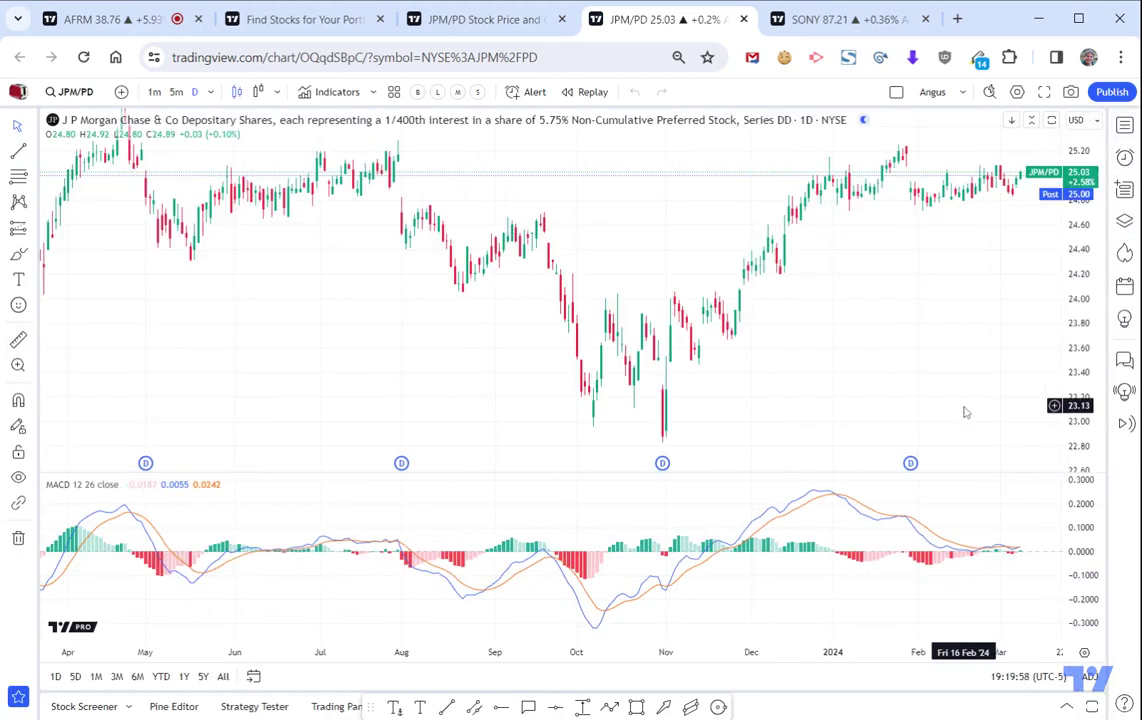
scroll(940, 324, "down", 3)
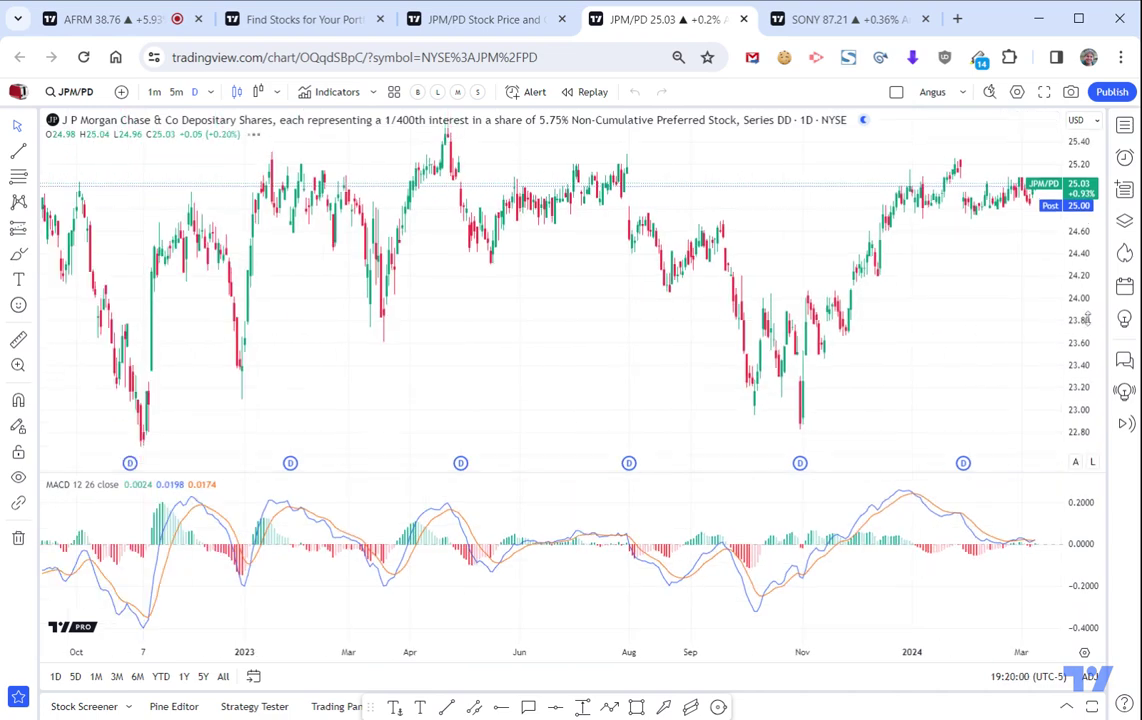
left_click_drag(950, 392, 844, 385)
scroll(850, 386, "down", 2)
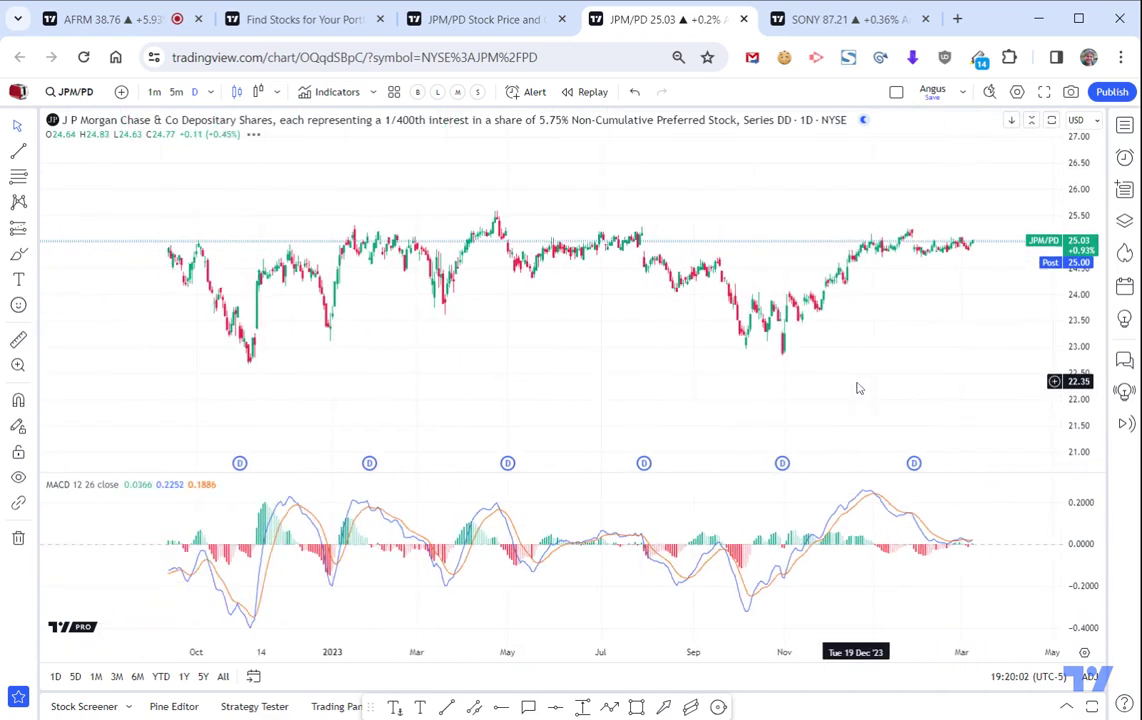
left_click_drag(974, 375, 842, 371)
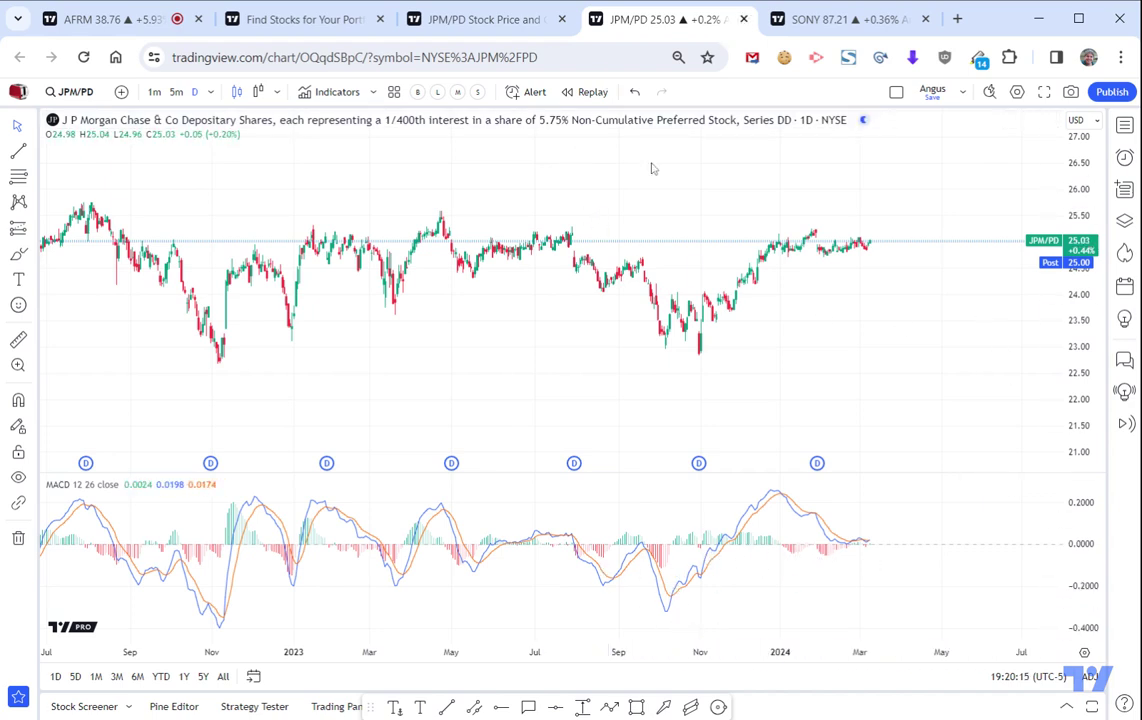
Close the JPM/PD chart, the SONY chart and the JPM/PD symbol page to return to the stock screener.
key("ctrl+w")
left_click(833, 27)
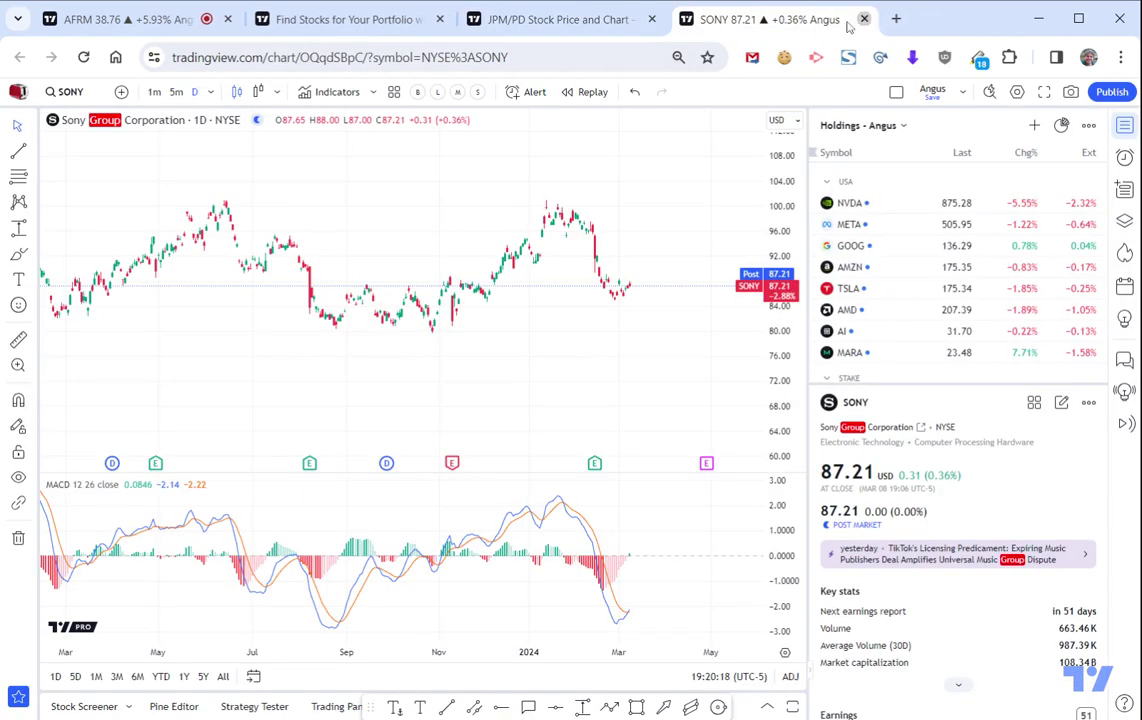
key("ctrl+w")
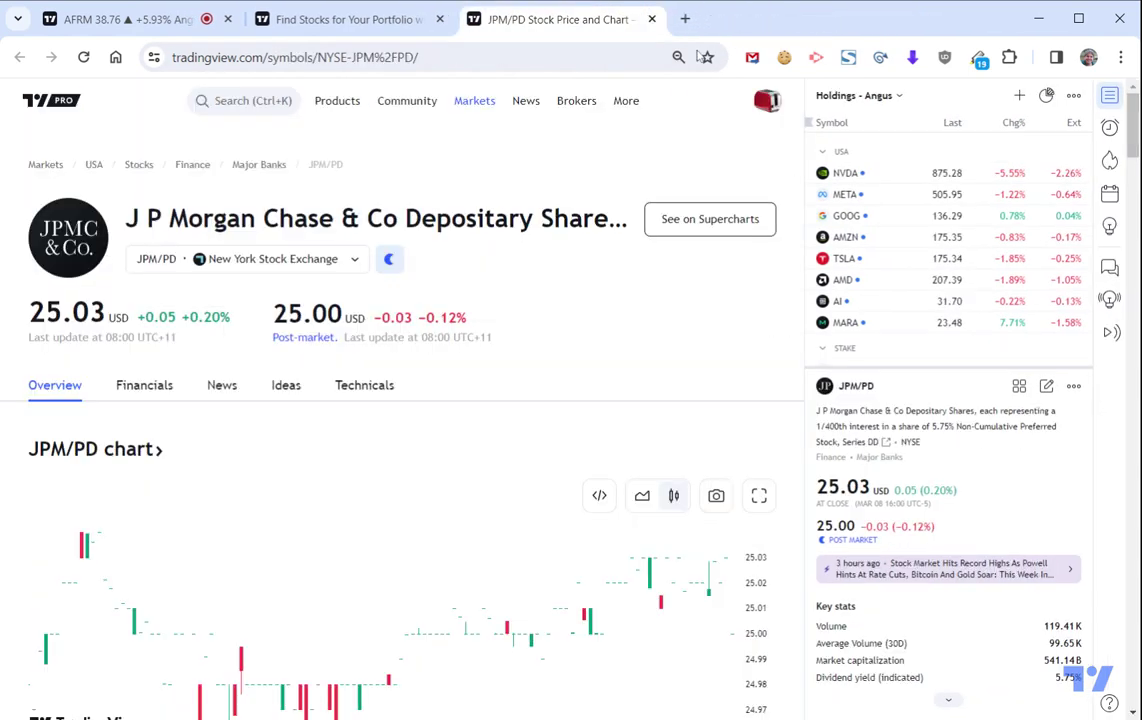
left_click(652, 19)
Review the custom settings of the existing MACD crossover filter and close them without changing anything.
mouse_move(545, 100)
mouse_move(590, 188)
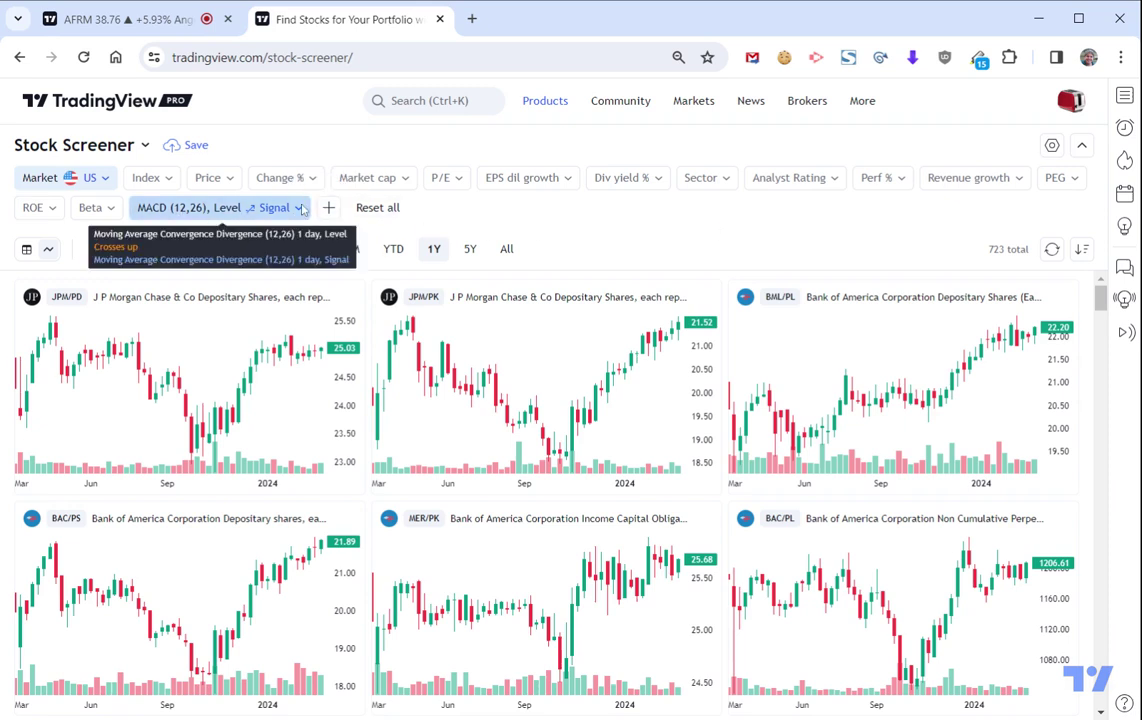
left_click(245, 208)
left_click(180, 441)
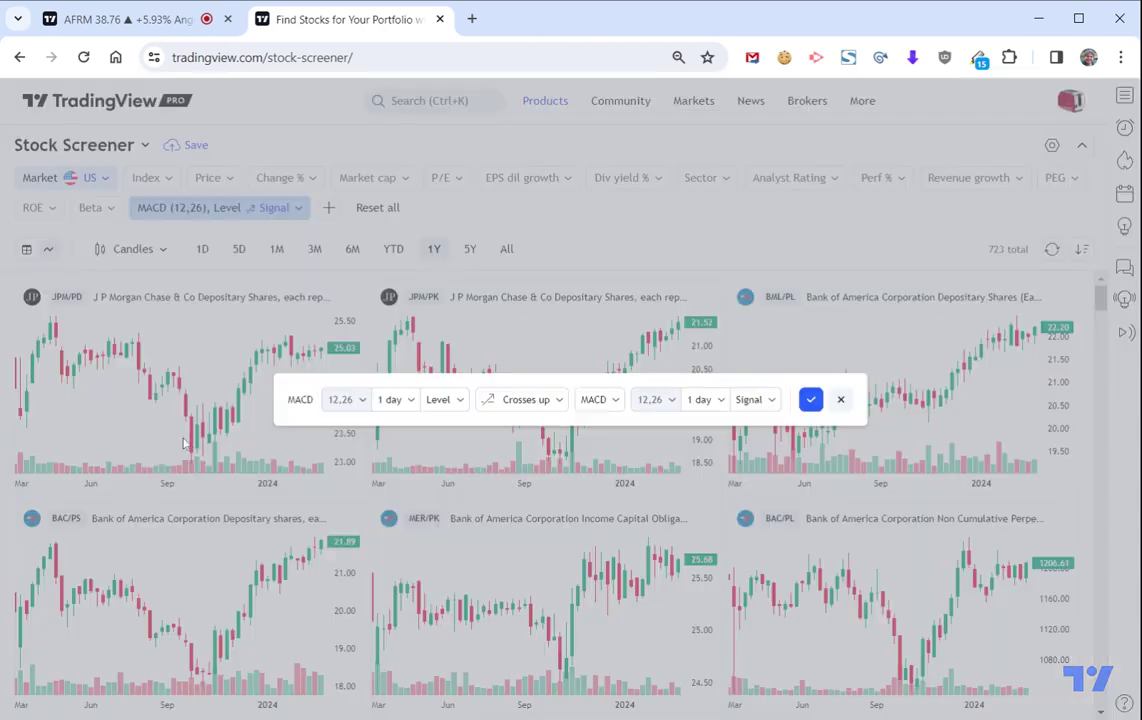
left_click(848, 404)
Add a second Moving Average Convergence Divergence filter to the screener and set it to Level 0 and below.
left_click(328, 207)
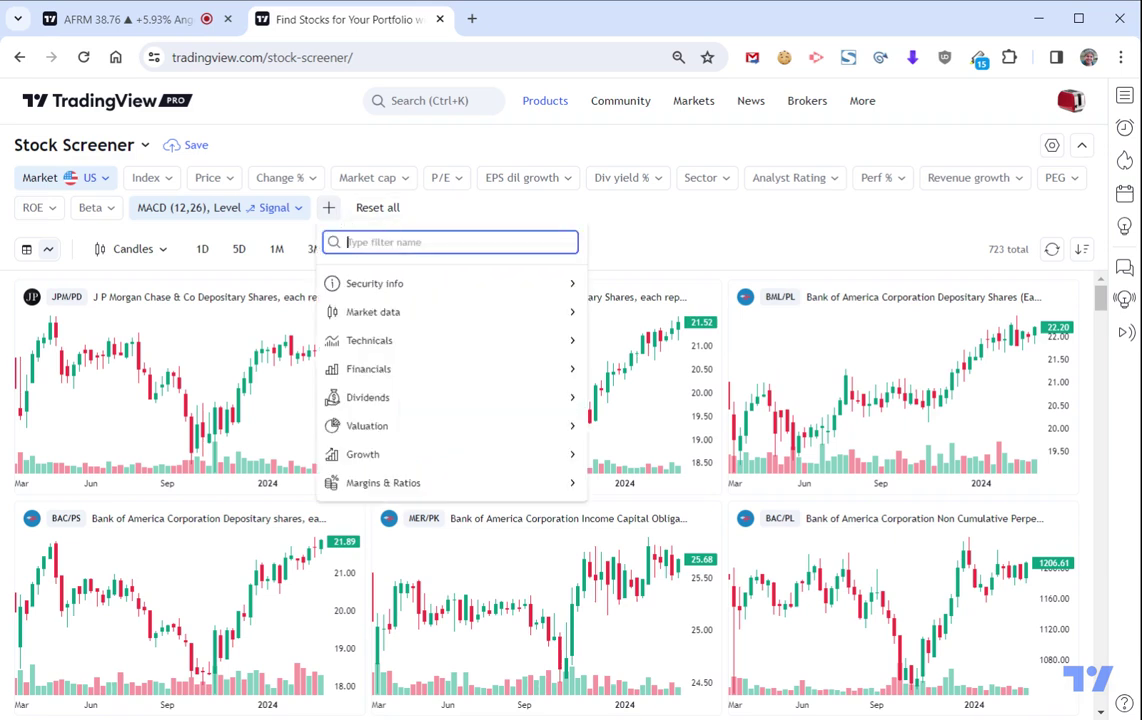
type("MACD")
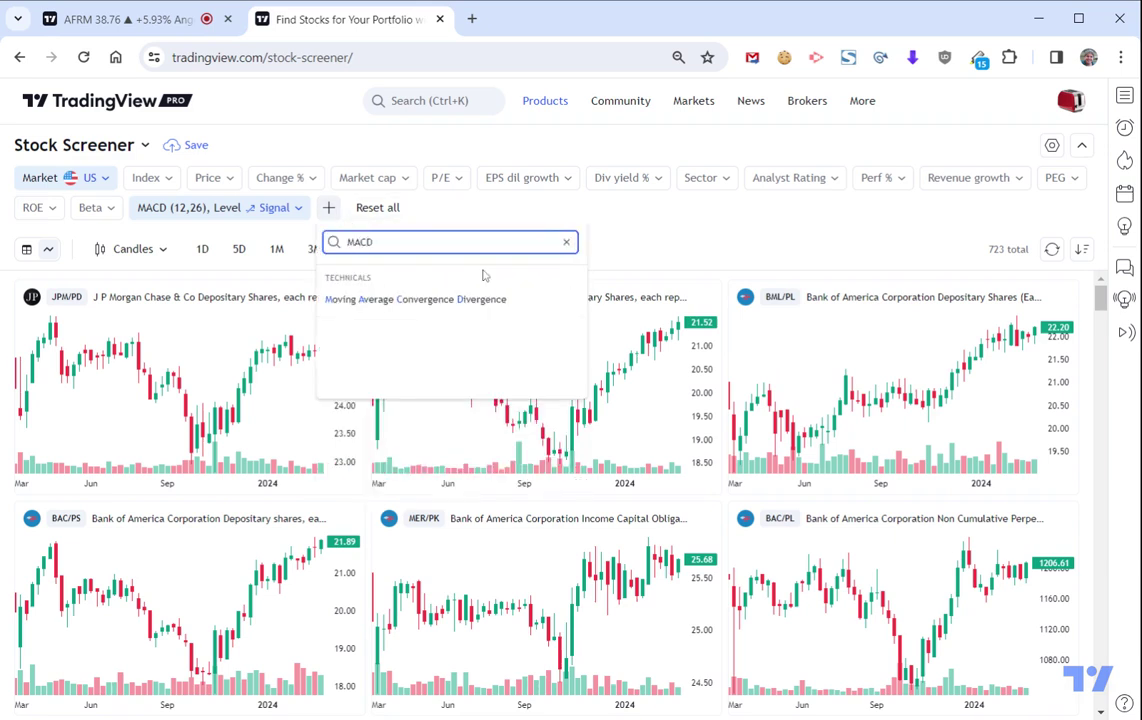
left_click(482, 300)
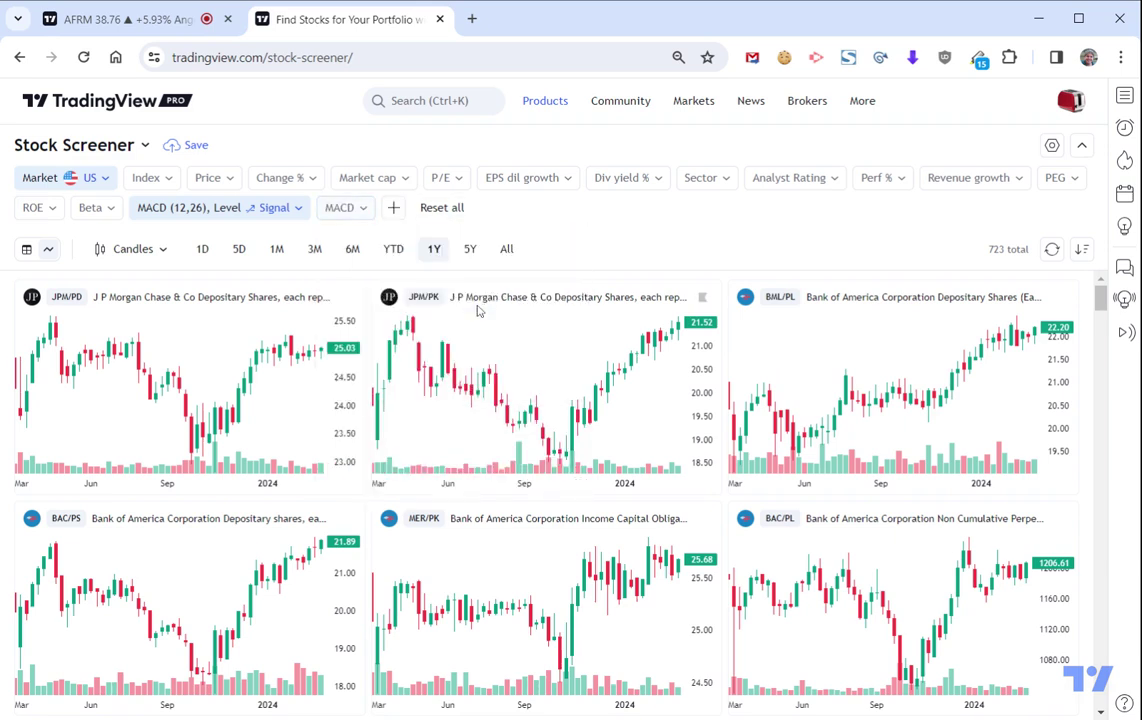
left_click(362, 211)
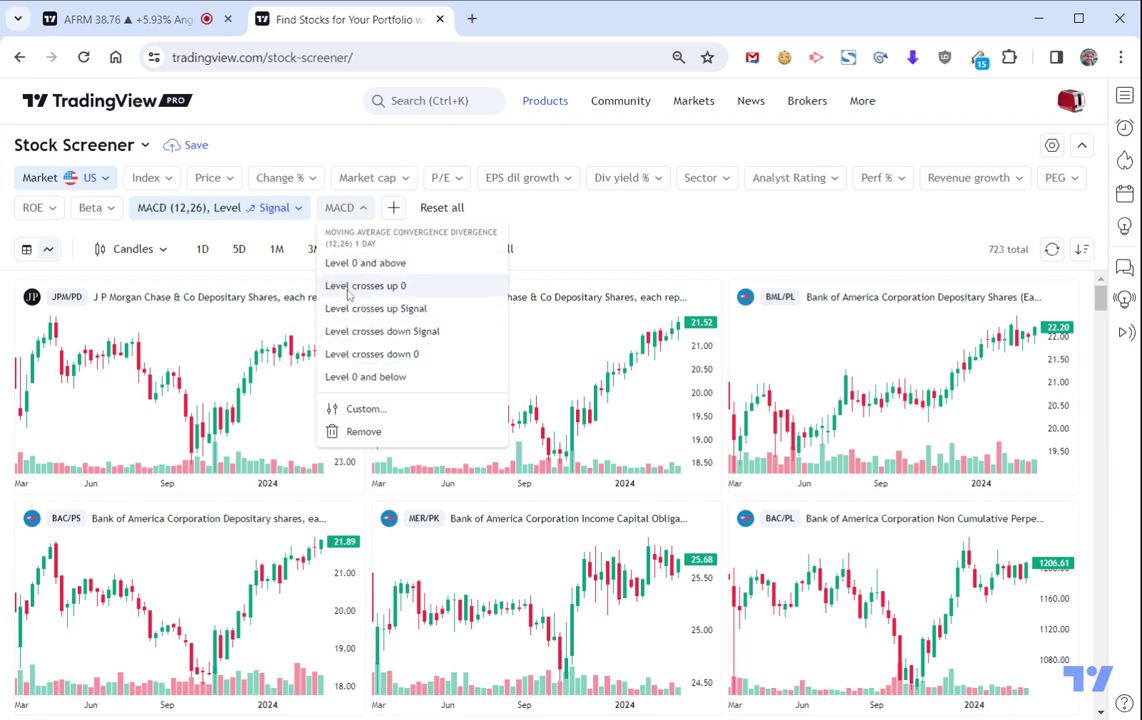
left_click(362, 377)
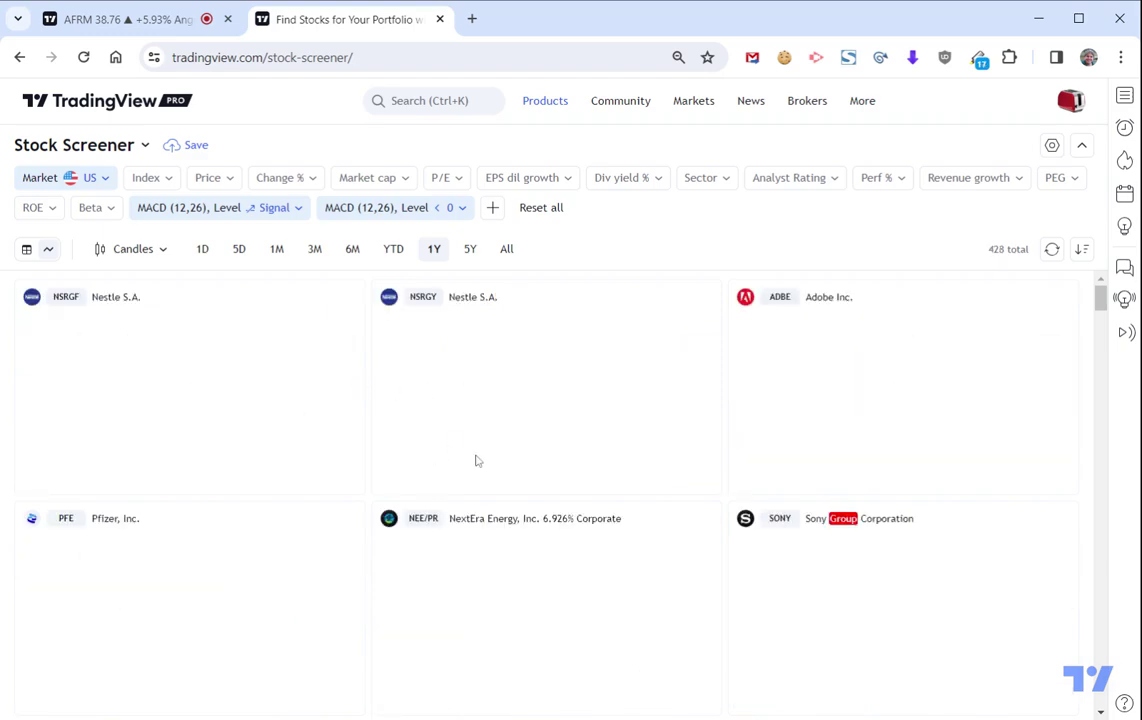
scroll(619, 510, "down", 2)
scroll(550, 420, "up", 2)
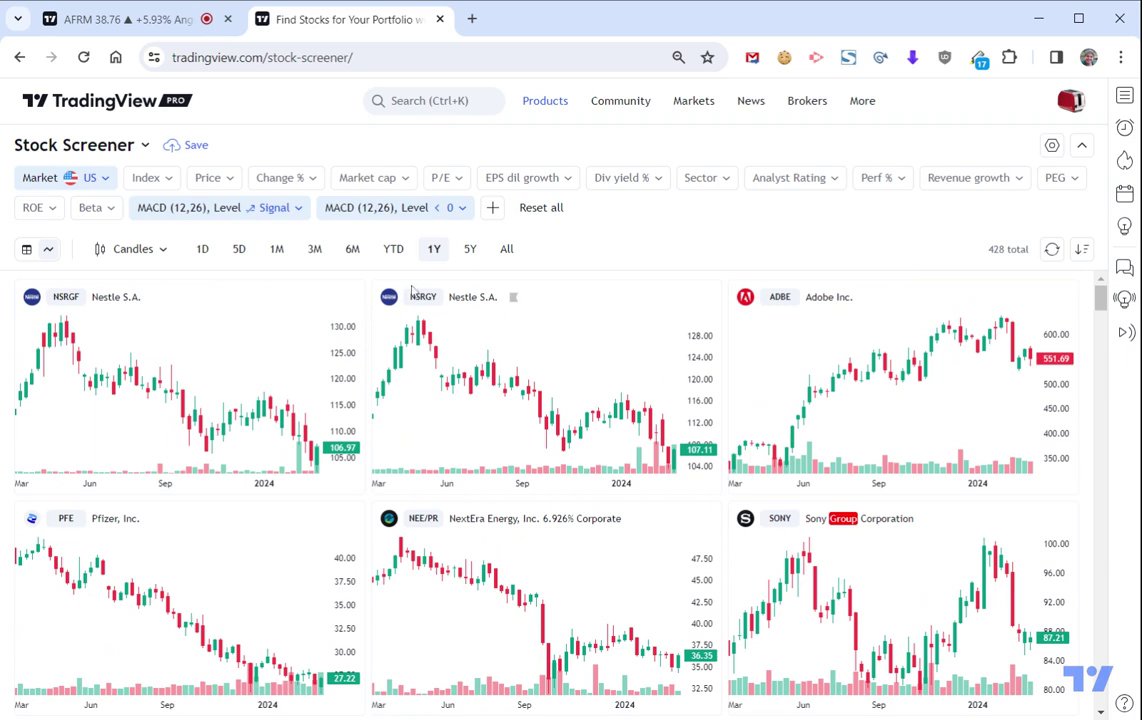
Open the symbol pages of NSRGF, ADBE, PFE and HSY from the screener results in new tabs.
left_click(72, 304)
left_click(784, 309)
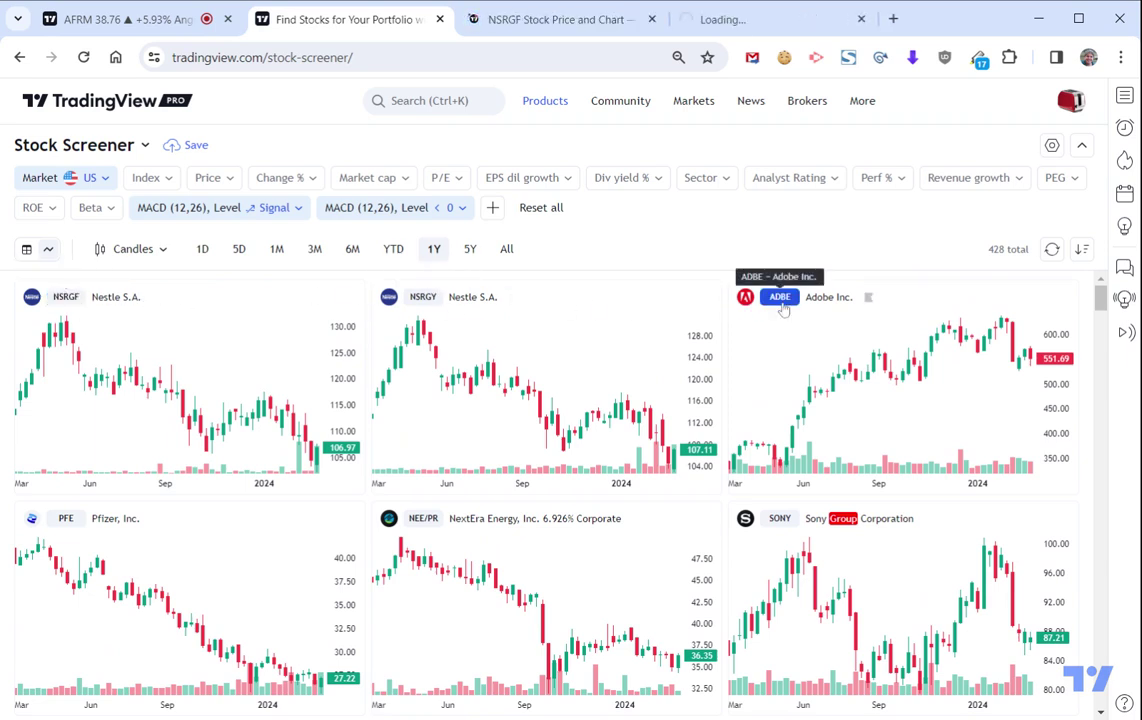
scroll(298, 461, "down", 3)
scroll(120, 360, "up", 1)
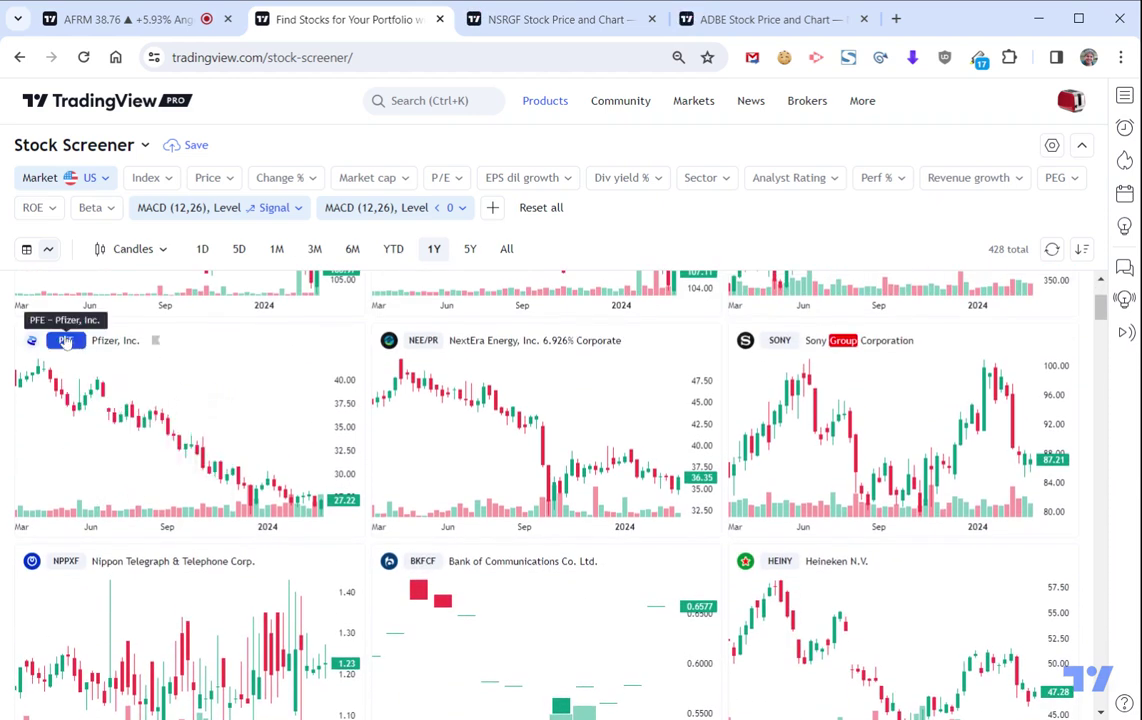
left_click(65, 342)
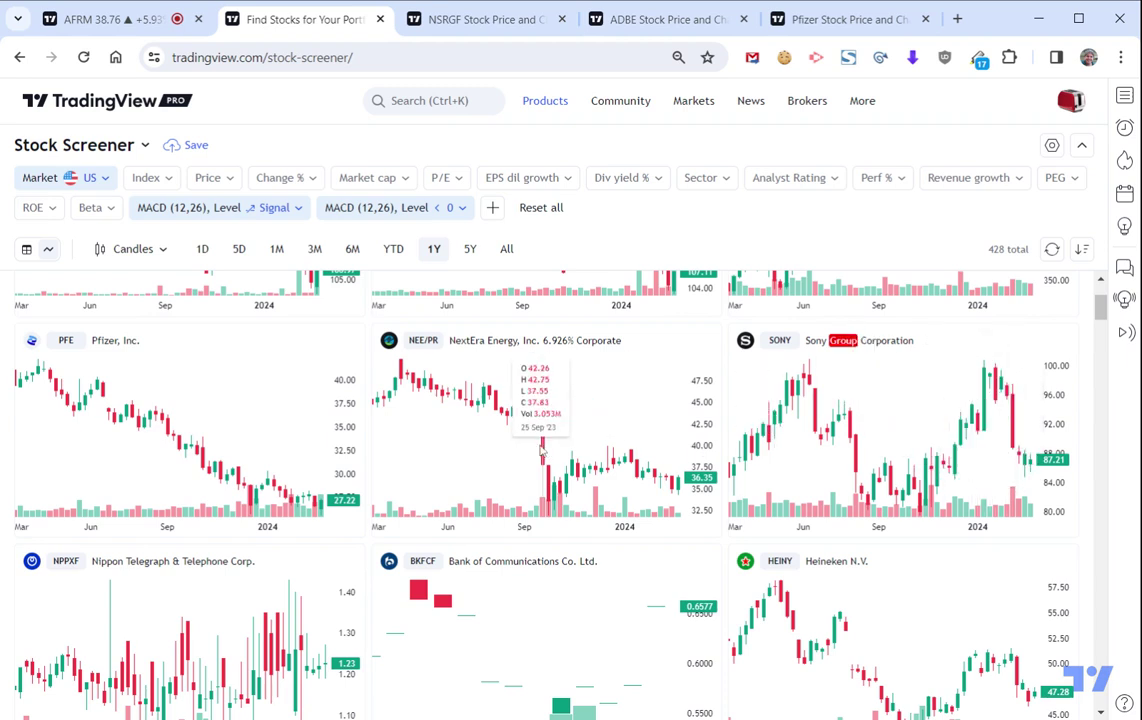
scroll(613, 581, "down", 3)
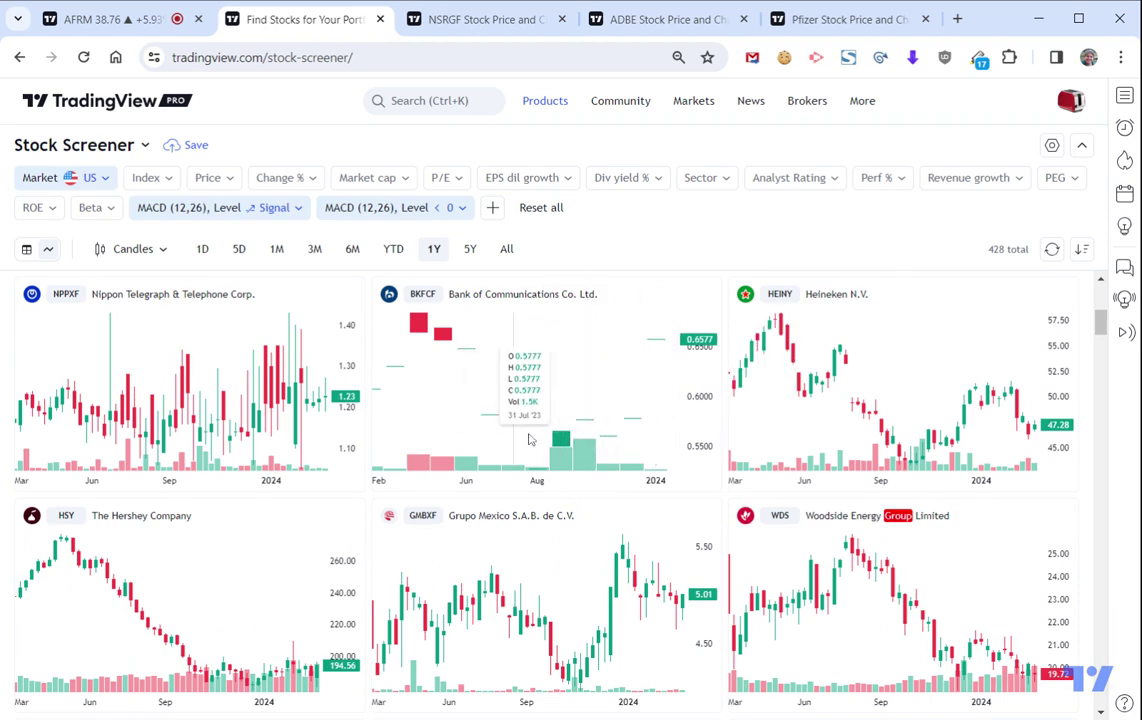
scroll(670, 545, "down", 2)
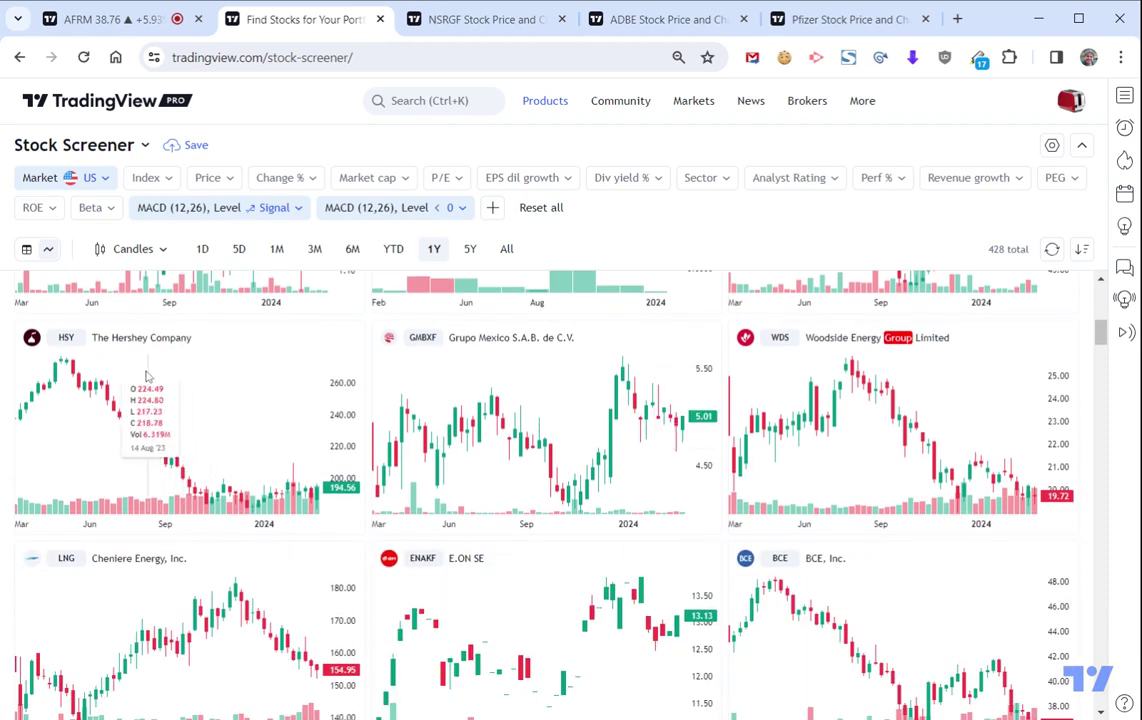
left_click(66, 338)
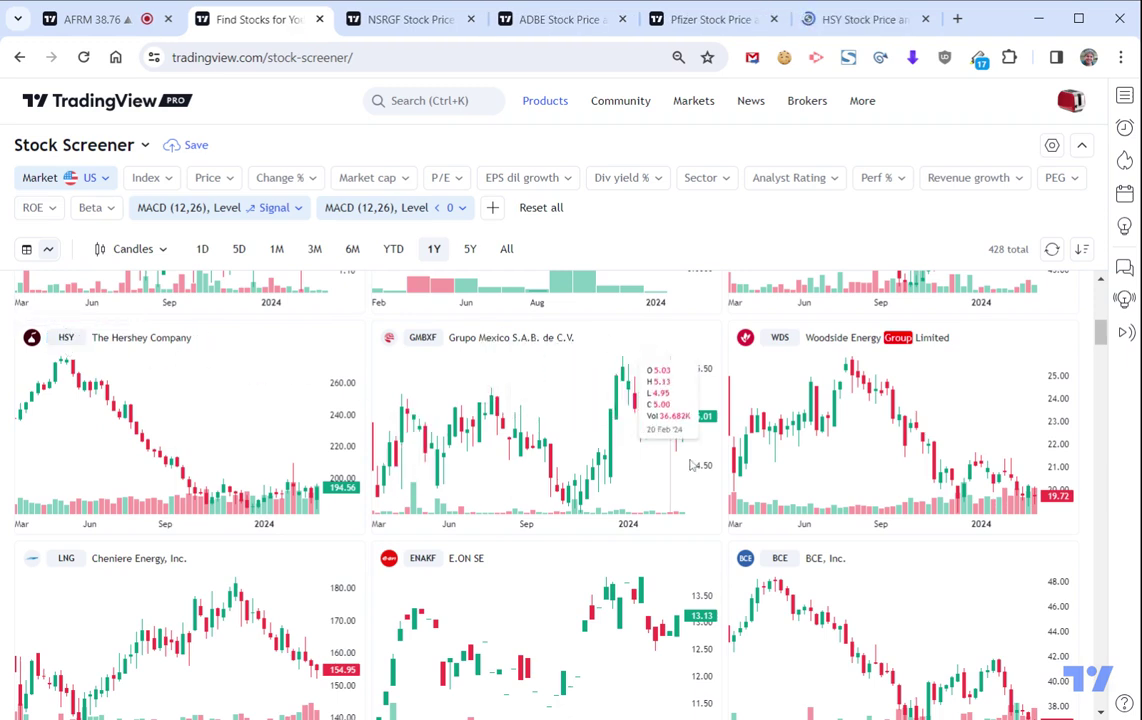
Browse the remaining chart results, then filter the screener to a one-day price change of 5% and above.
scroll(746, 519, "down", 1)
scroll(746, 519, "down", 3)
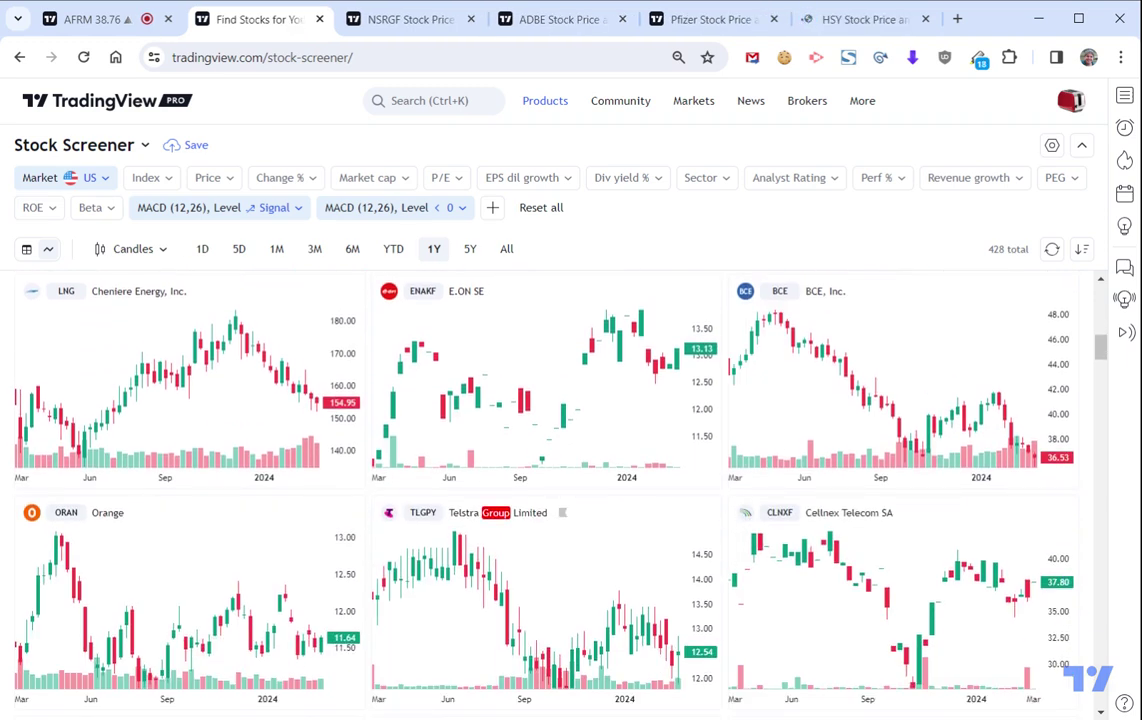
scroll(631, 494, "down", 2)
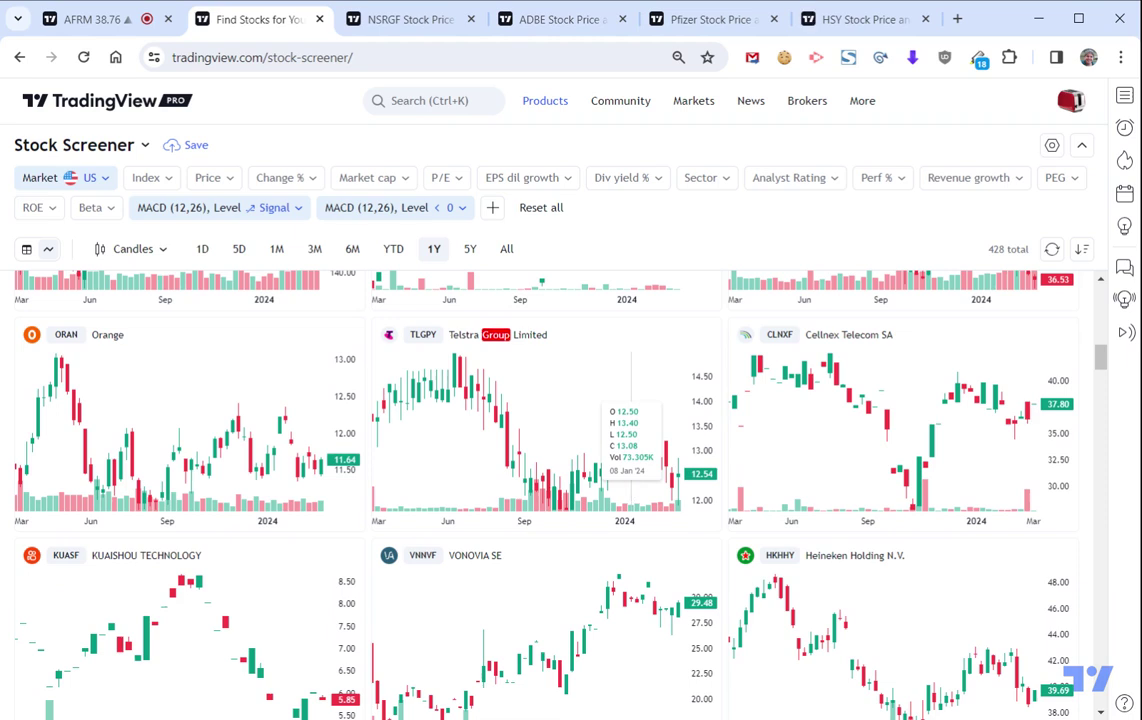
scroll(631, 494, "down", 3)
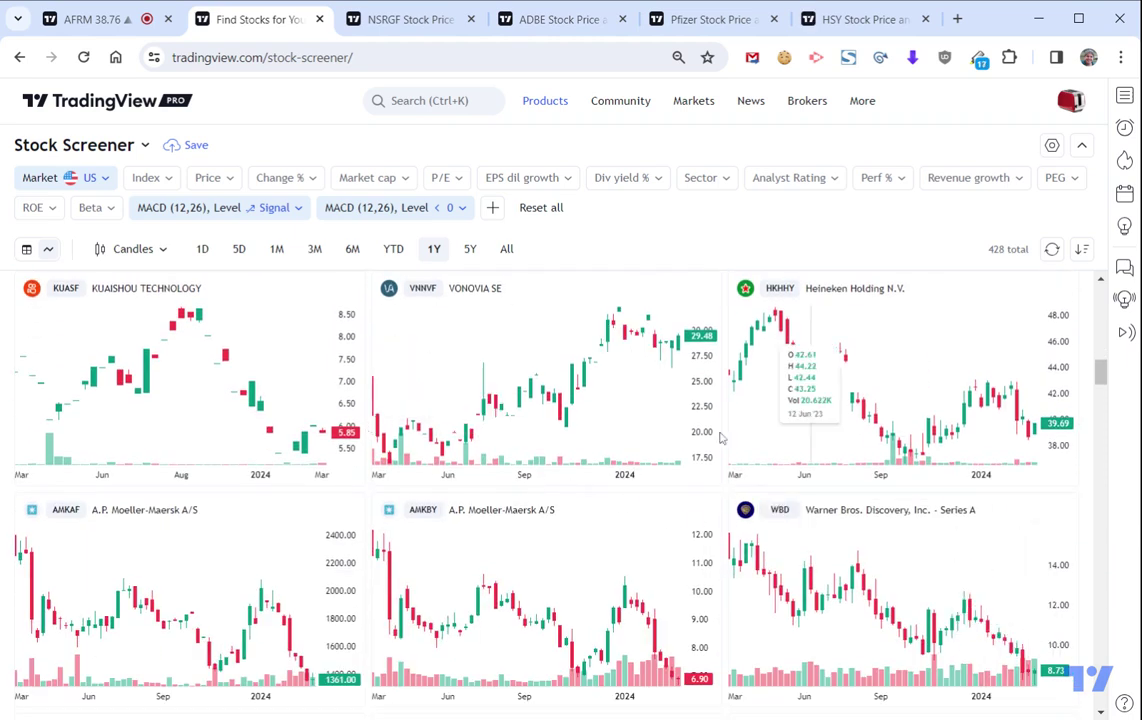
scroll(928, 488, "down", 2)
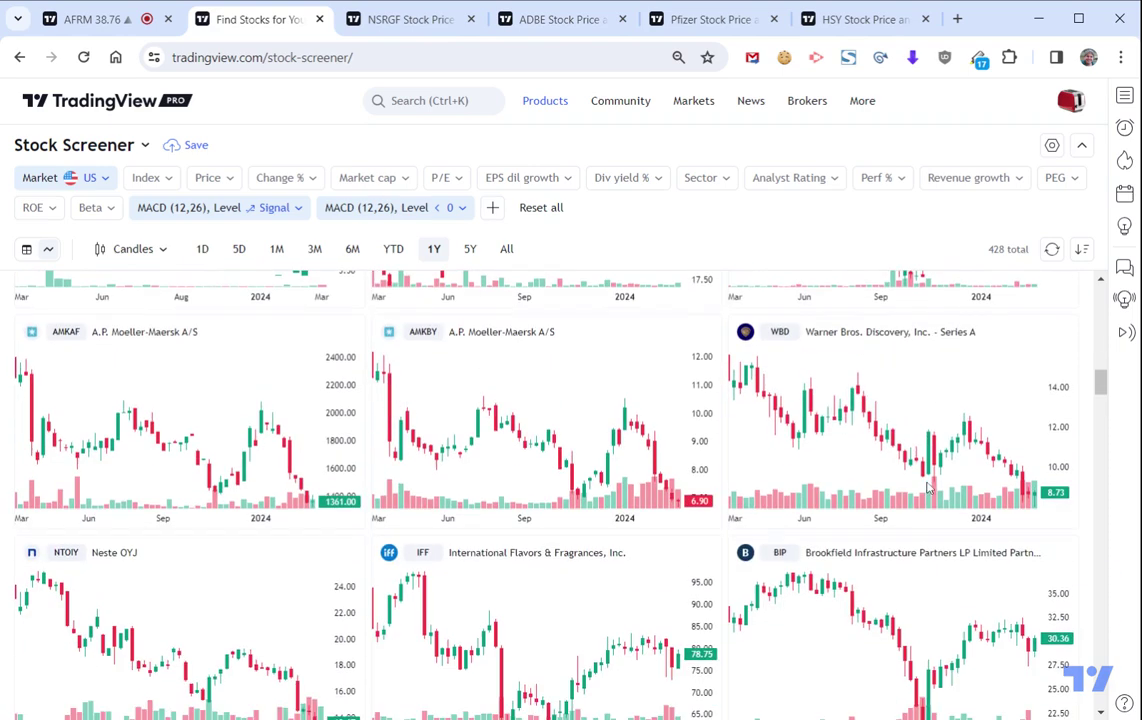
scroll(422, 345, "up", 15)
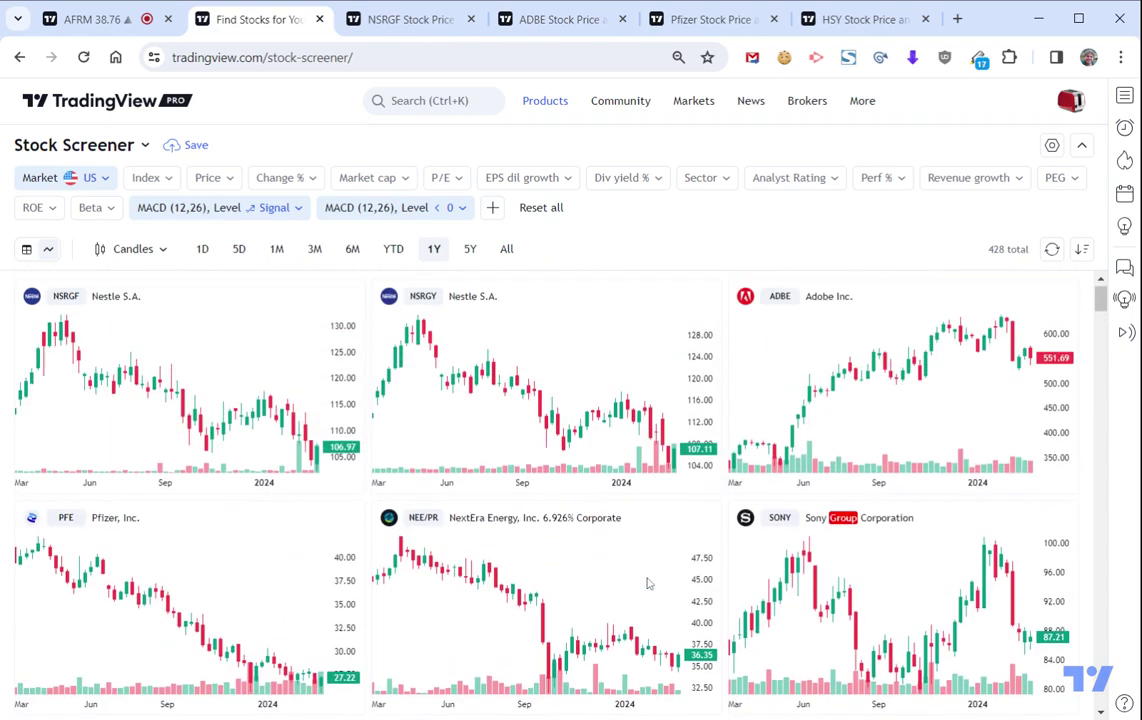
left_click(314, 180)
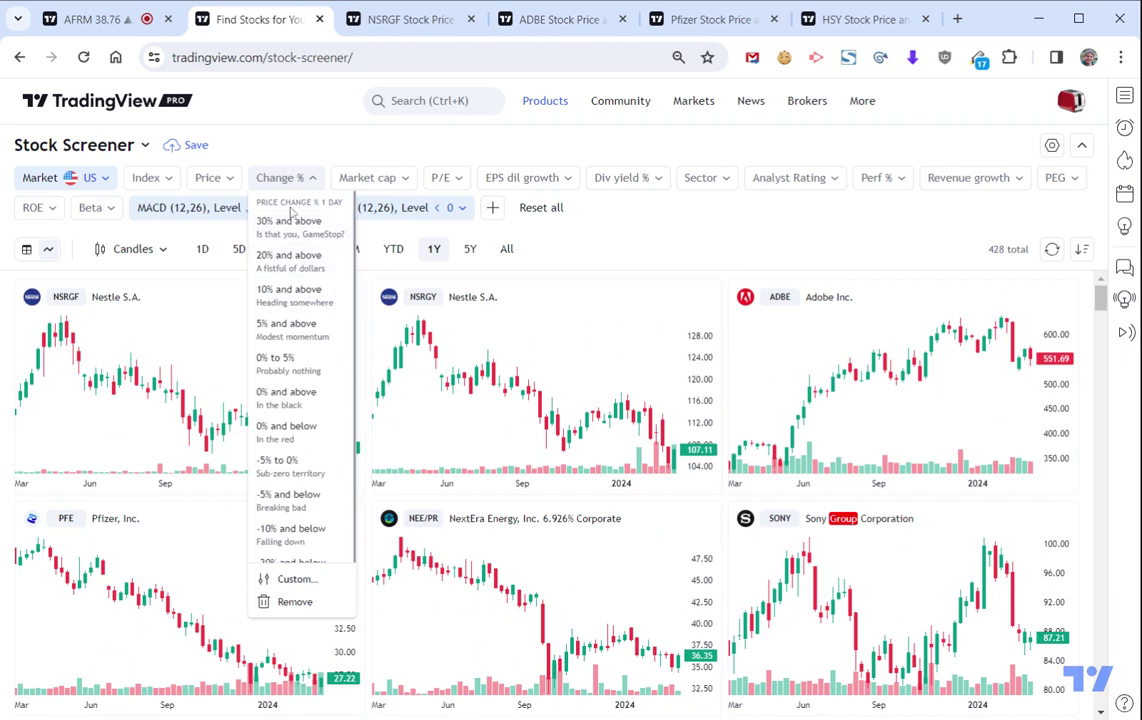
left_click(312, 336)
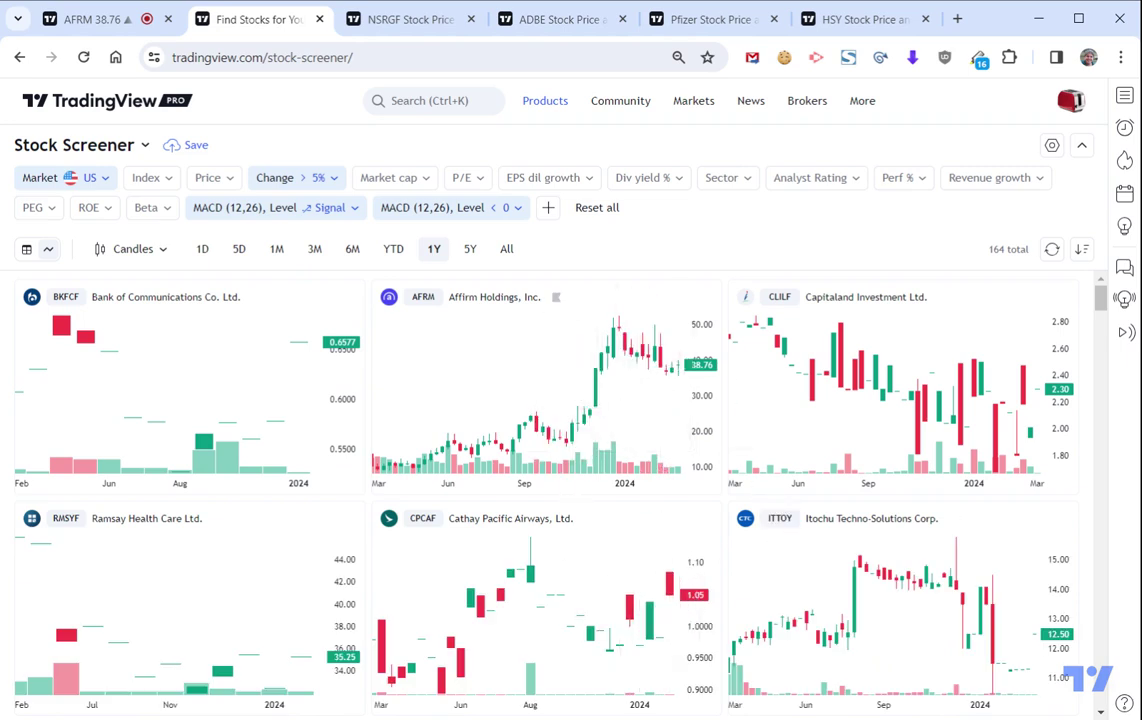
Open the AFRM symbol page in a new tab and look through the rest of the filtered charts.
left_click(433, 308)
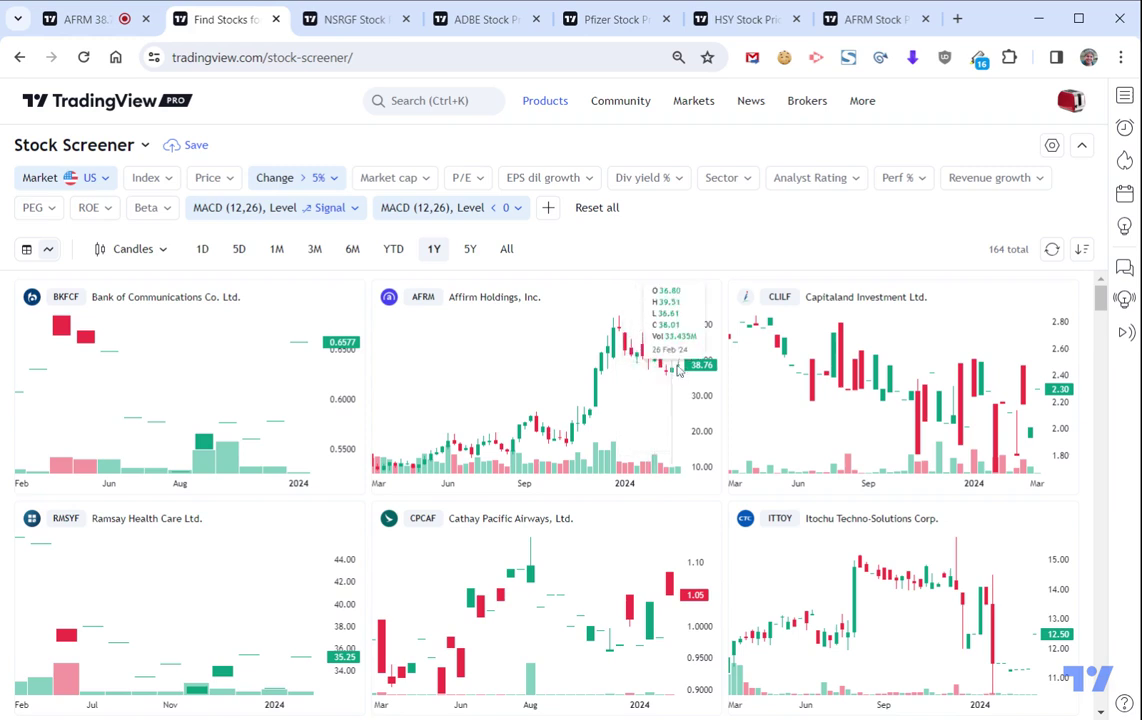
scroll(590, 548, "down", 2)
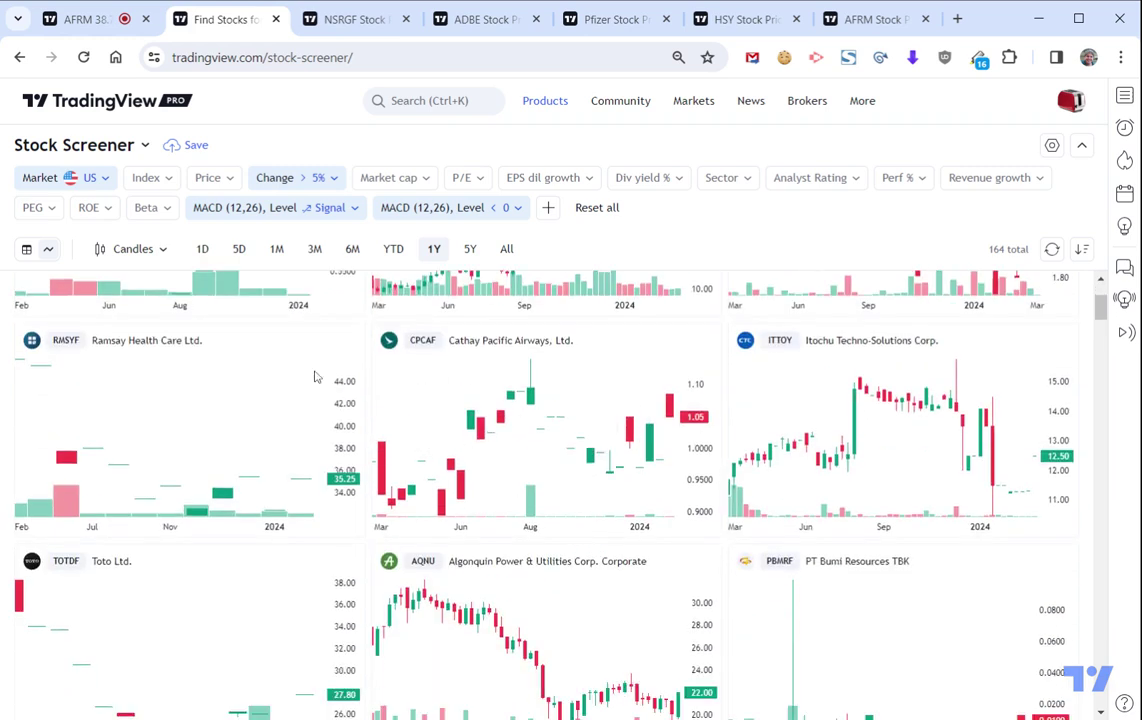
scroll(314, 362, "down", 2)
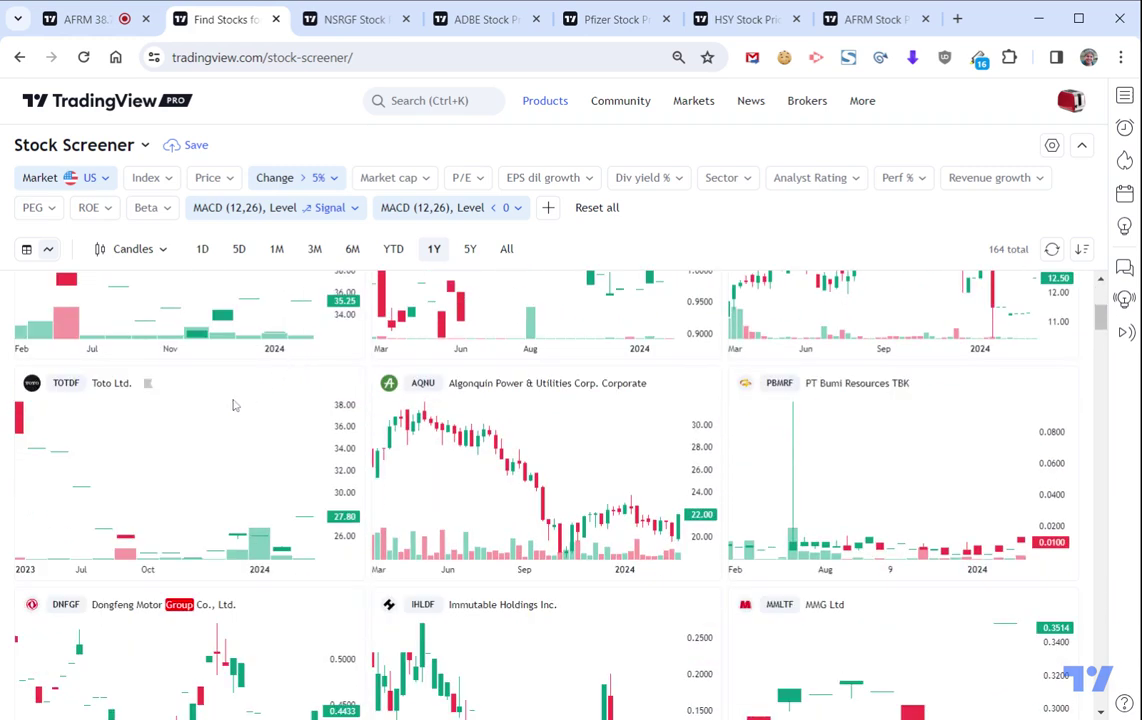
scroll(220, 410, "down", 3)
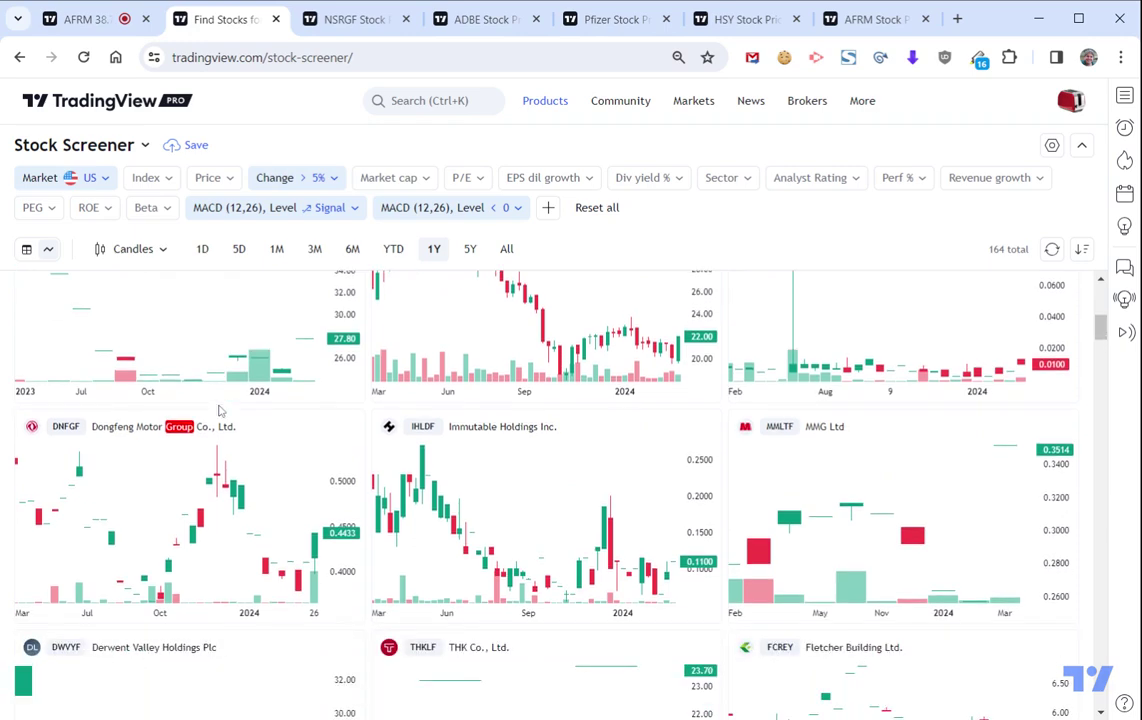
scroll(220, 410, "down", 1)
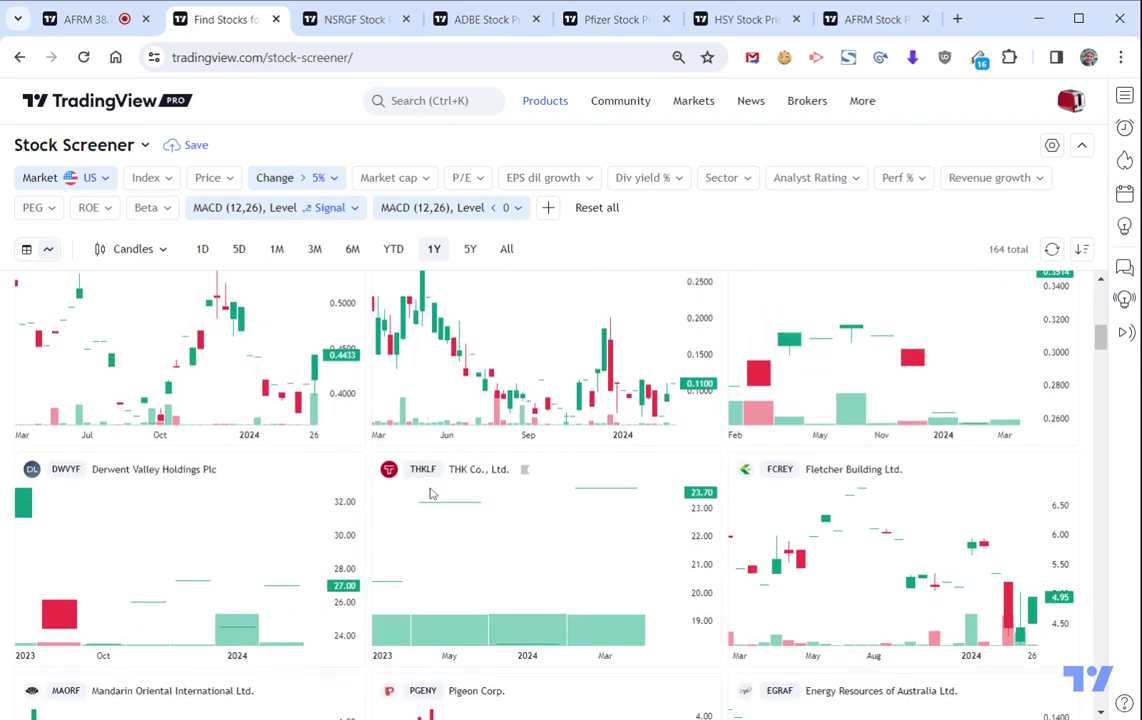
scroll(432, 493, "down", 2)
scroll(750, 540, "down", 3)
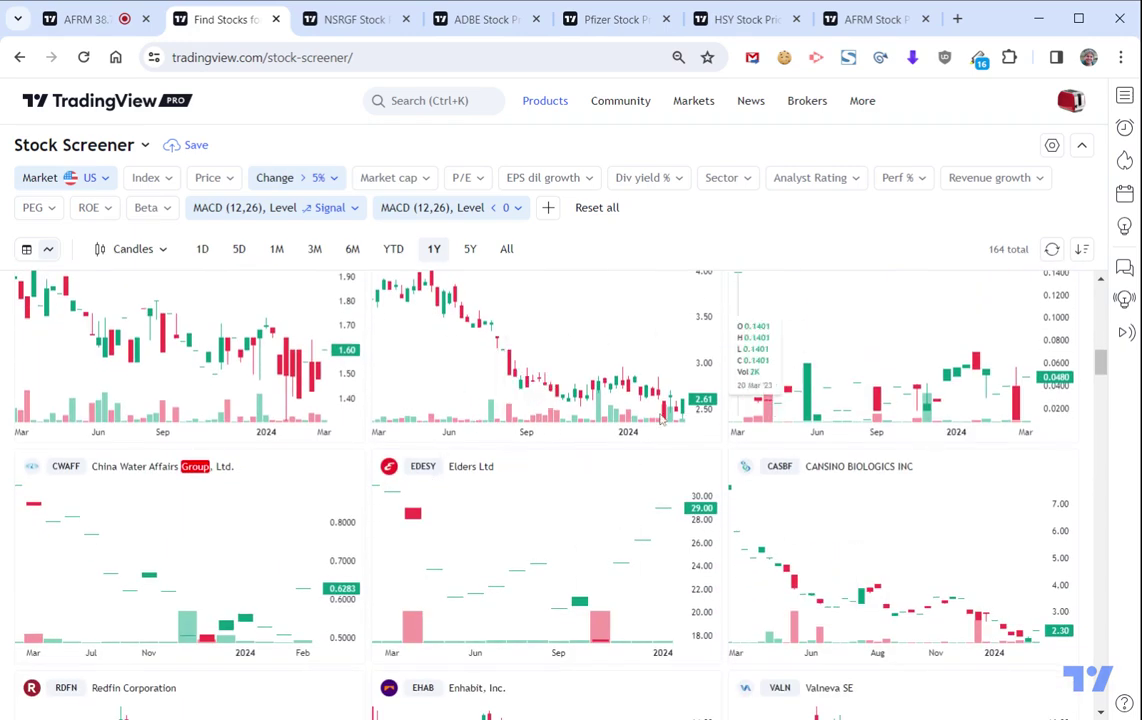
scroll(700, 470, "up", 15)
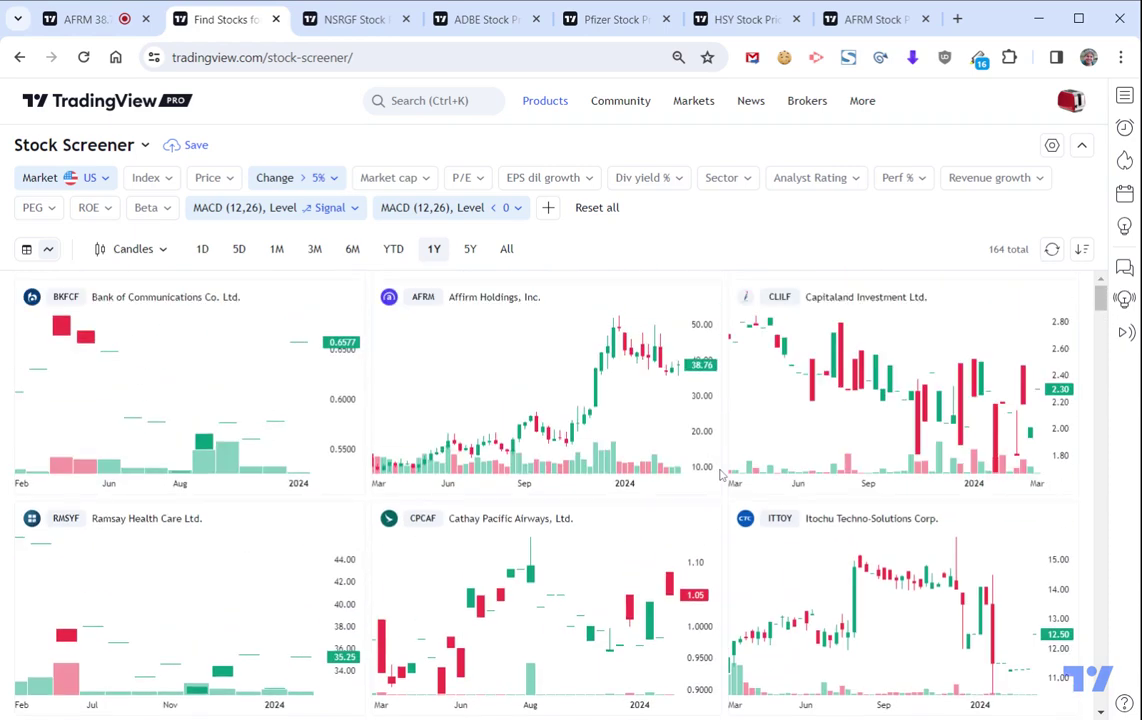
Filter the screener to a year-to-date performance of 20% and above and a price between 10 and 10000 USD.
left_click(927, 184)
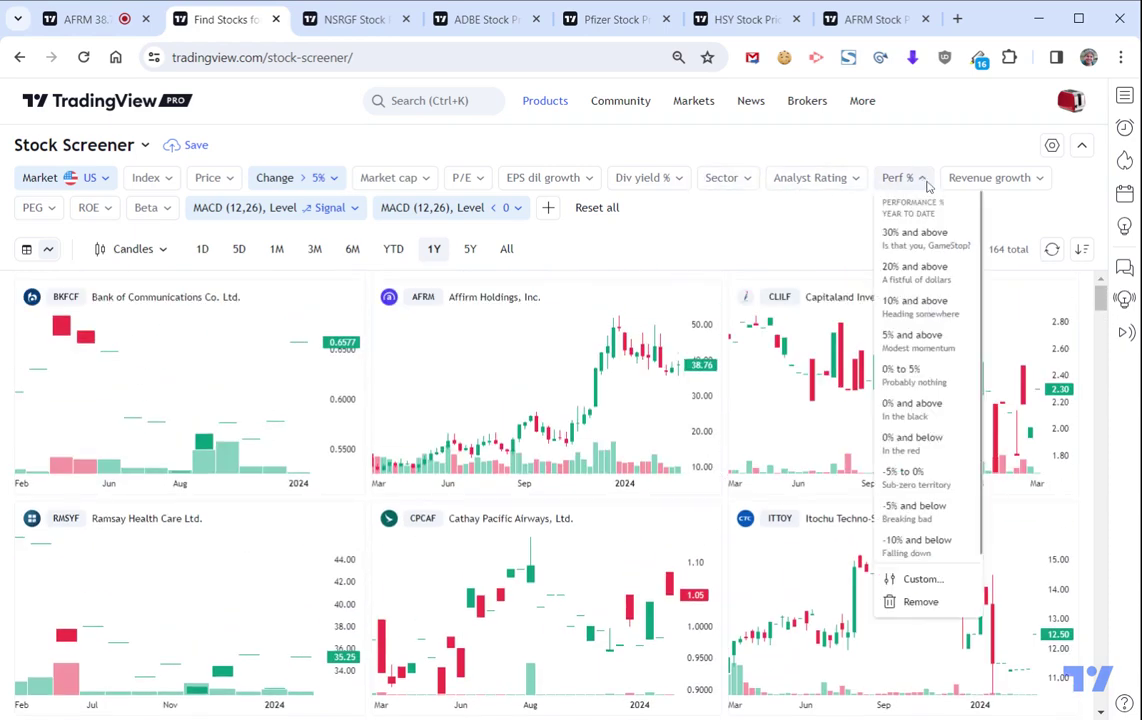
left_click(928, 284)
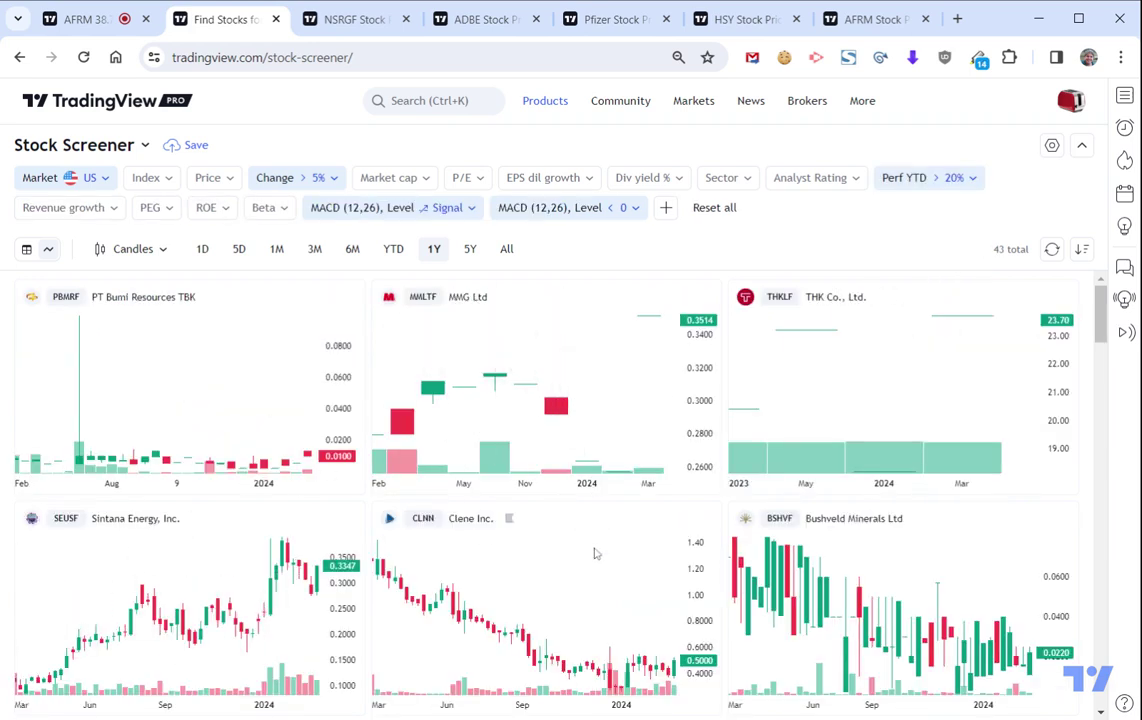
scroll(695, 576, "down", 2)
scroll(595, 567, "up", 2)
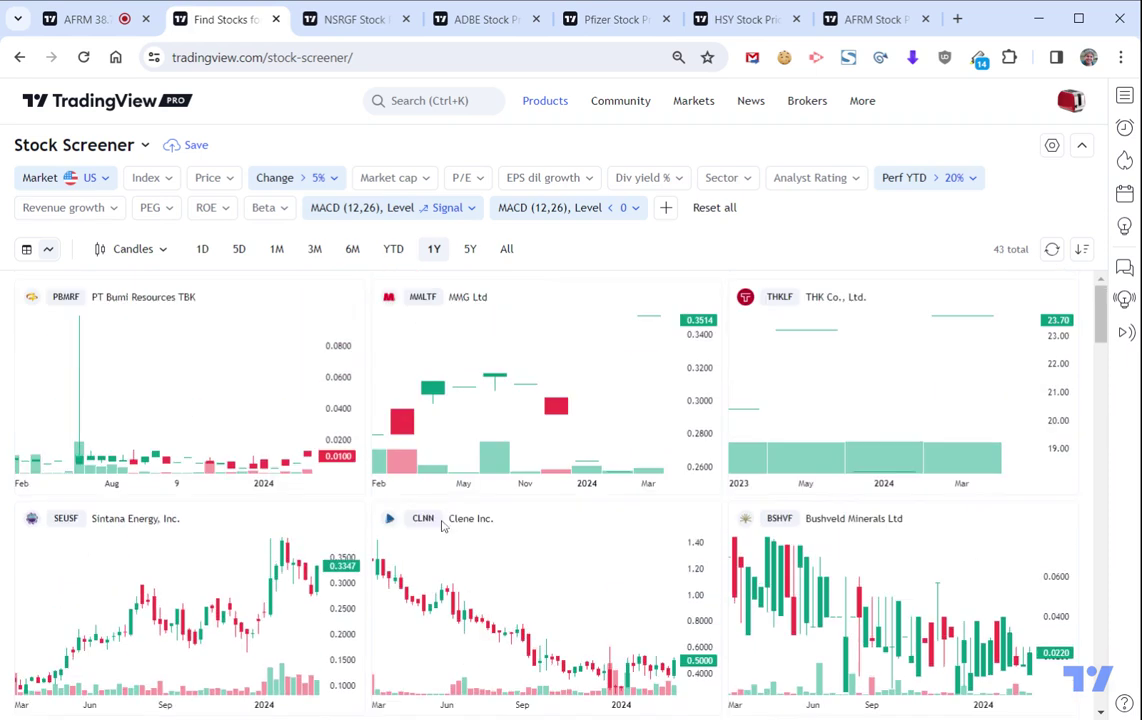
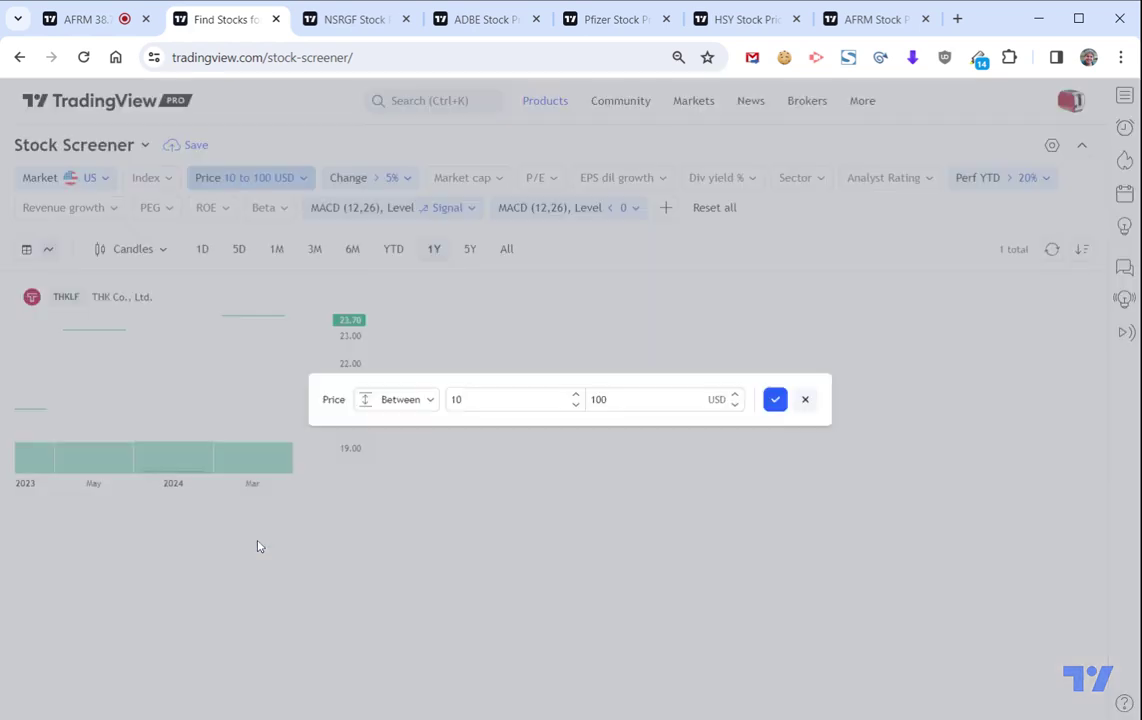
left_click(777, 399)
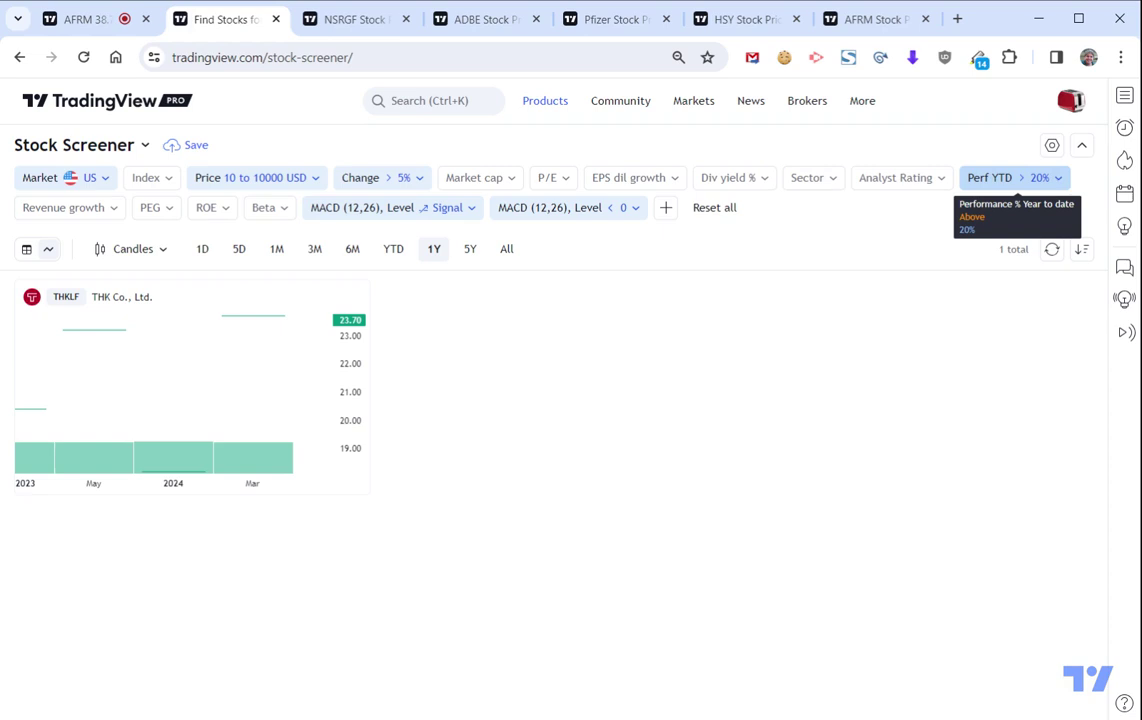
Reset the MACD filter for Level below 0 and look through the resulting charts.
left_click(633, 211)
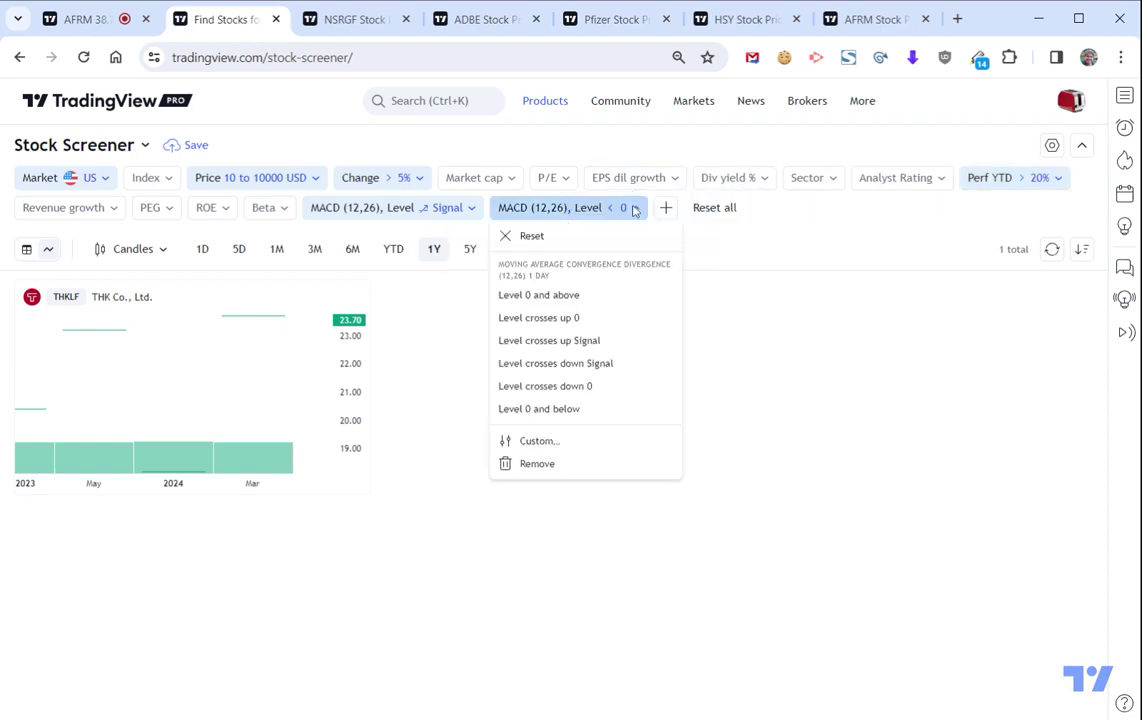
left_click(524, 236)
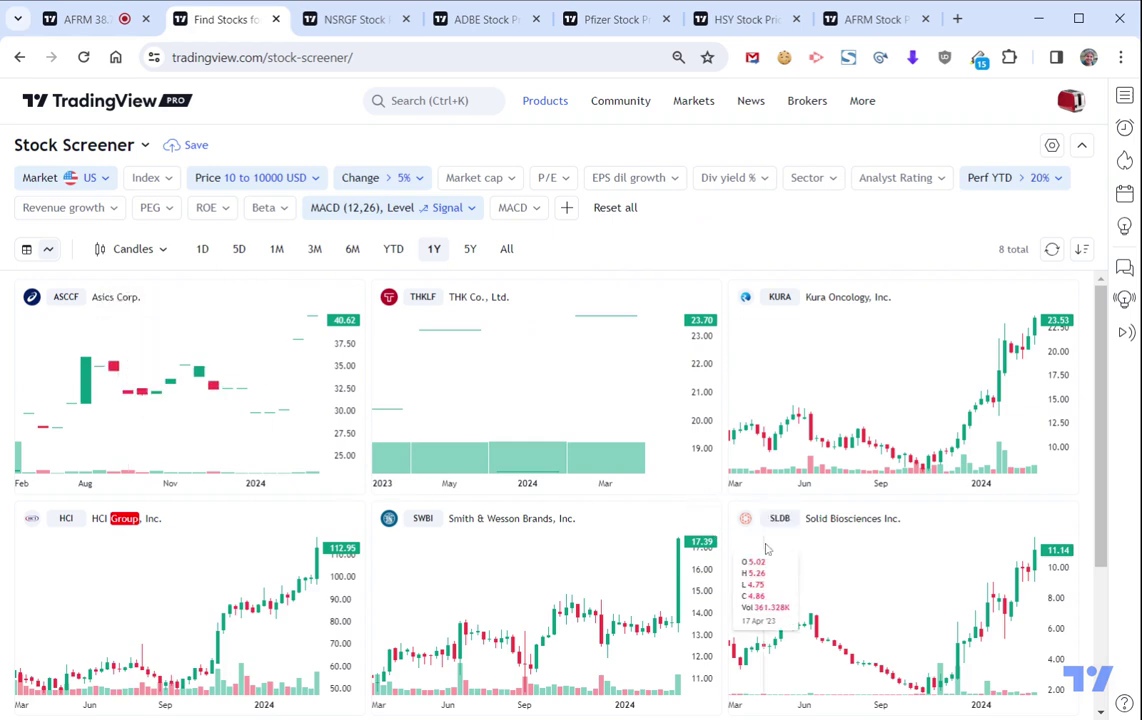
scroll(765, 545, "down", 3)
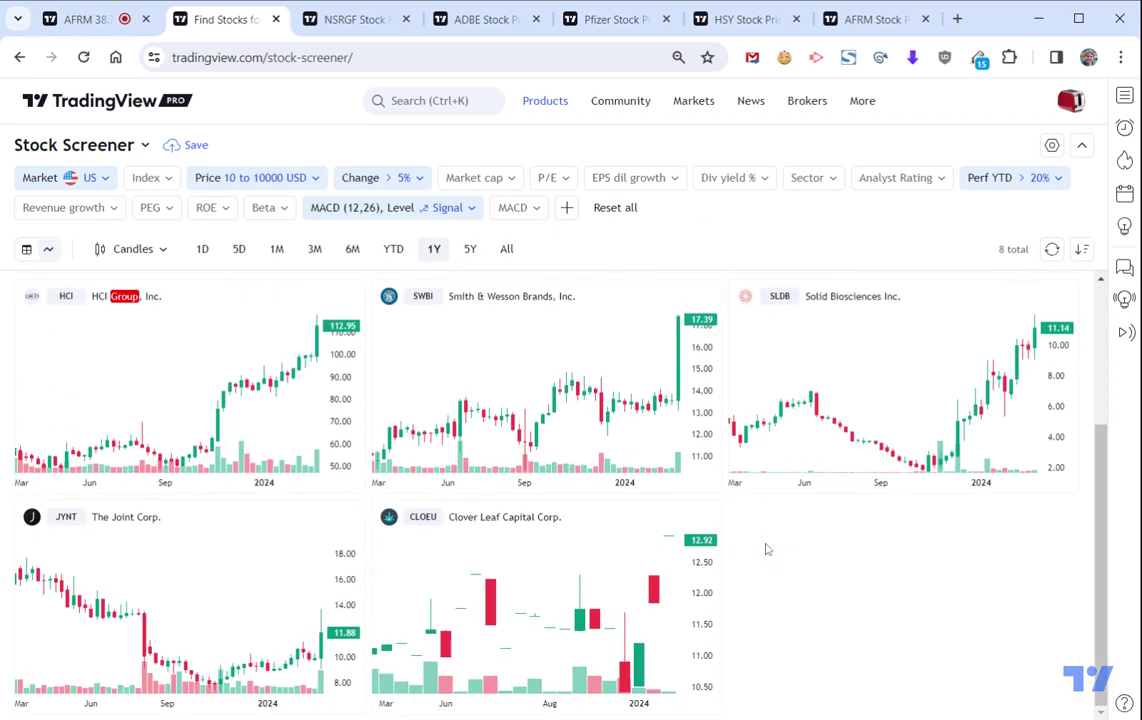
scroll(833, 597, "up", 3)
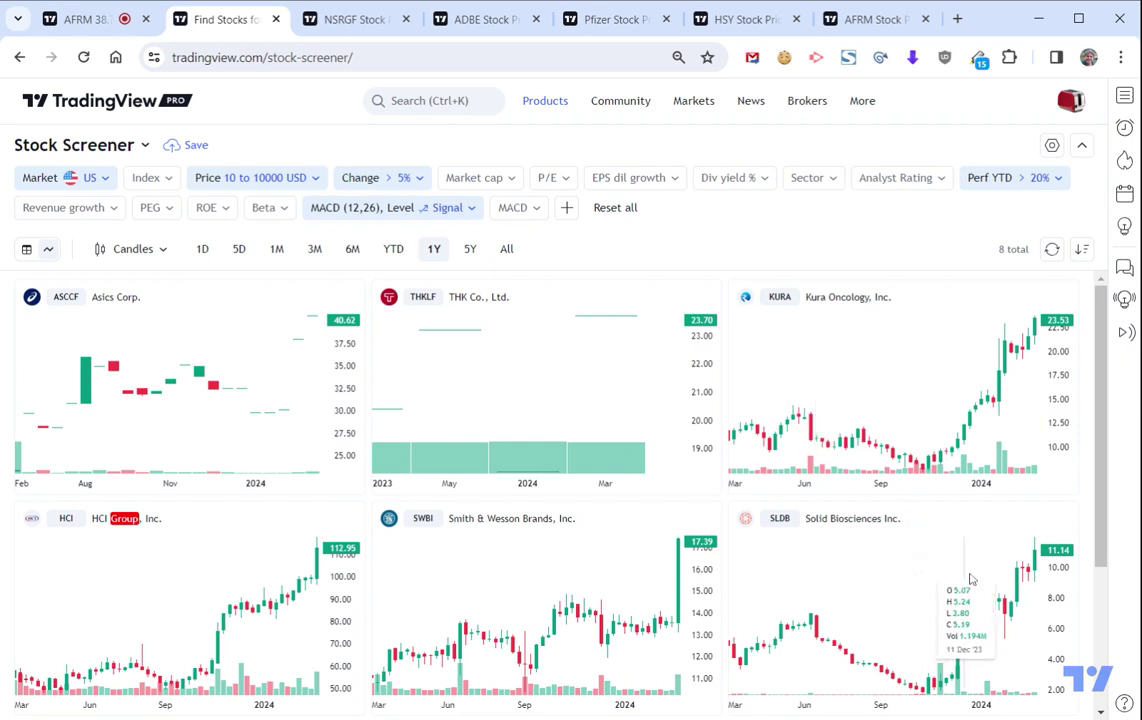
scroll(1007, 613, "down", 1)
scroll(762, 333, "up", 1)
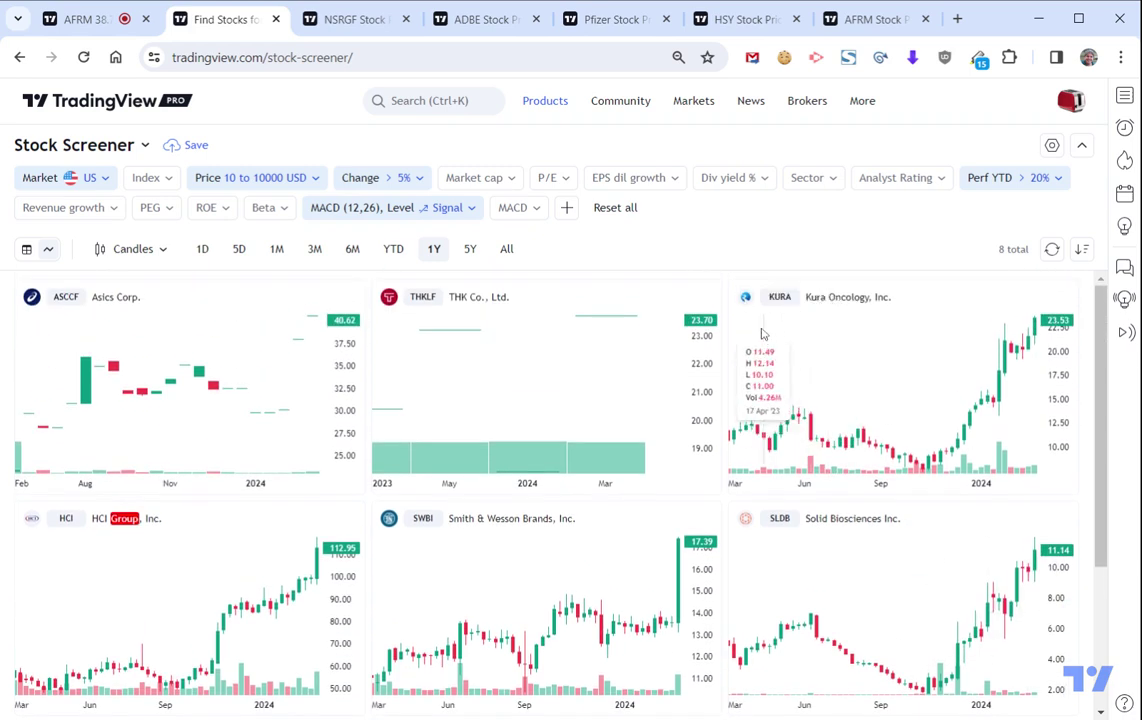
Open the KURA symbol page in a new tab and check the remaining screener charts.
left_click(783, 299)
scroll(240, 370, "down", 3)
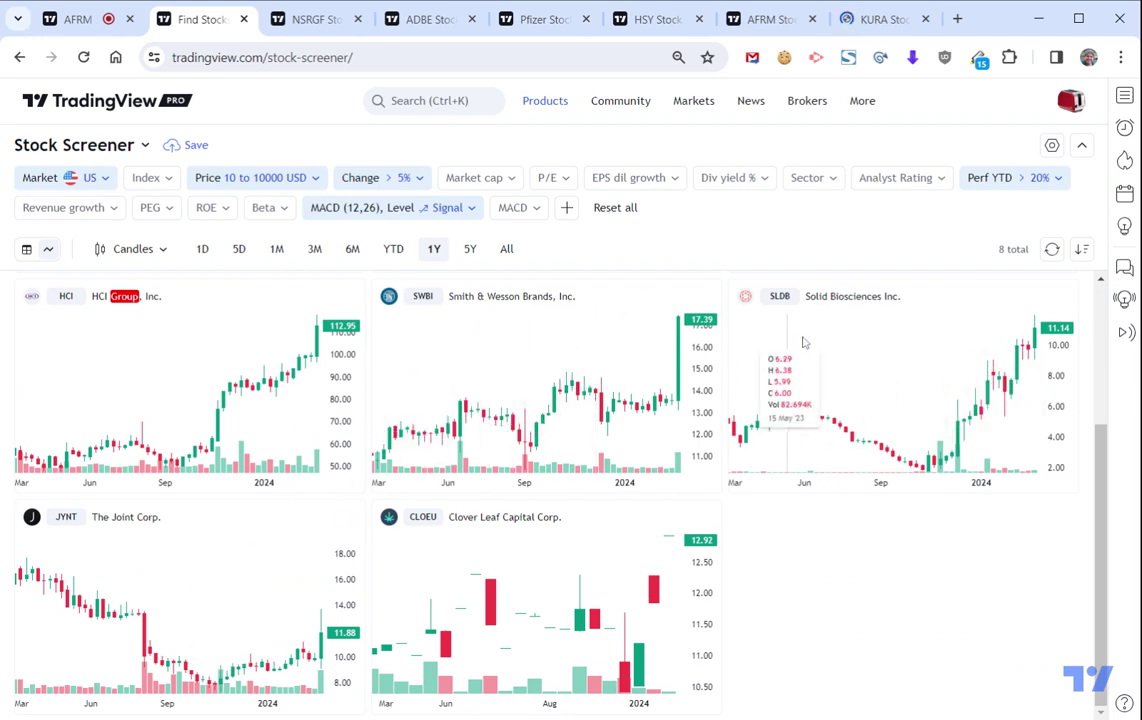
scroll(673, 472, "up", 2)
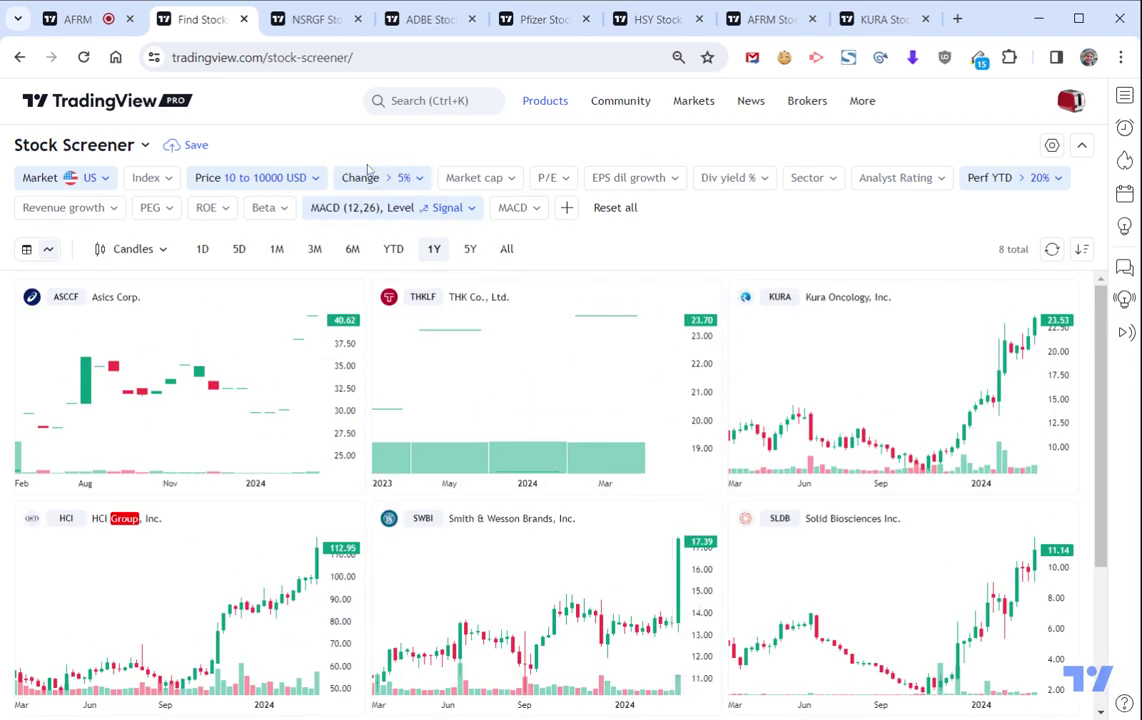
Set a custom one-day price change filter of above 2%.
left_click(426, 179)
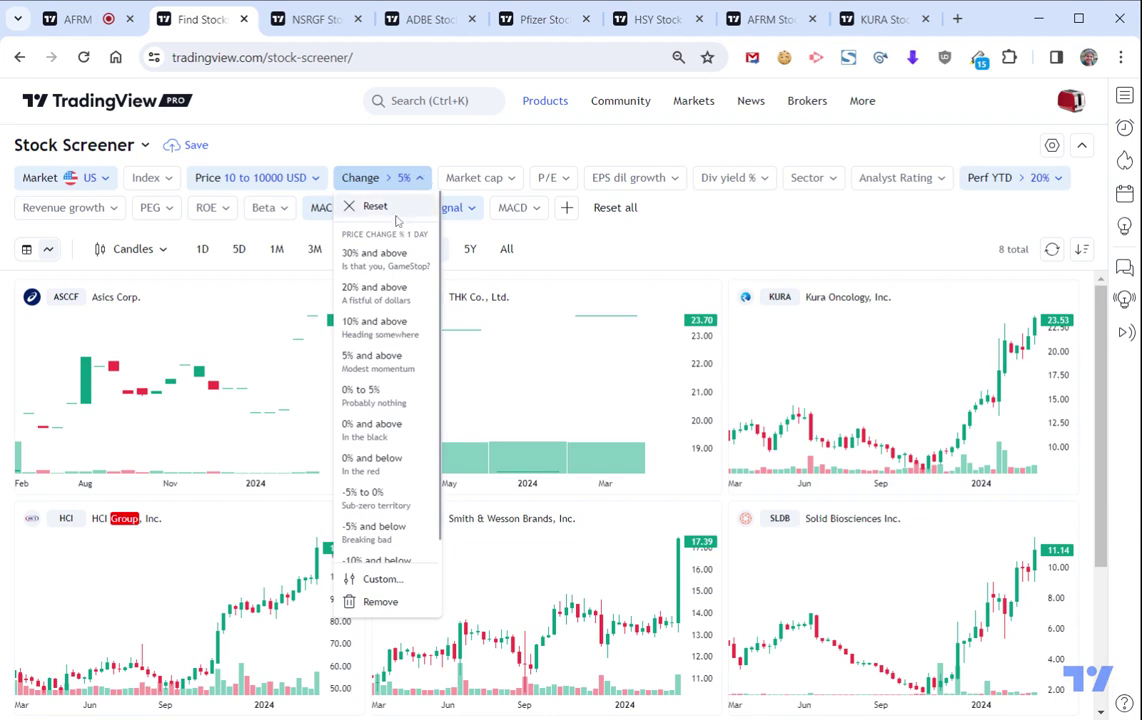
left_click(379, 582)
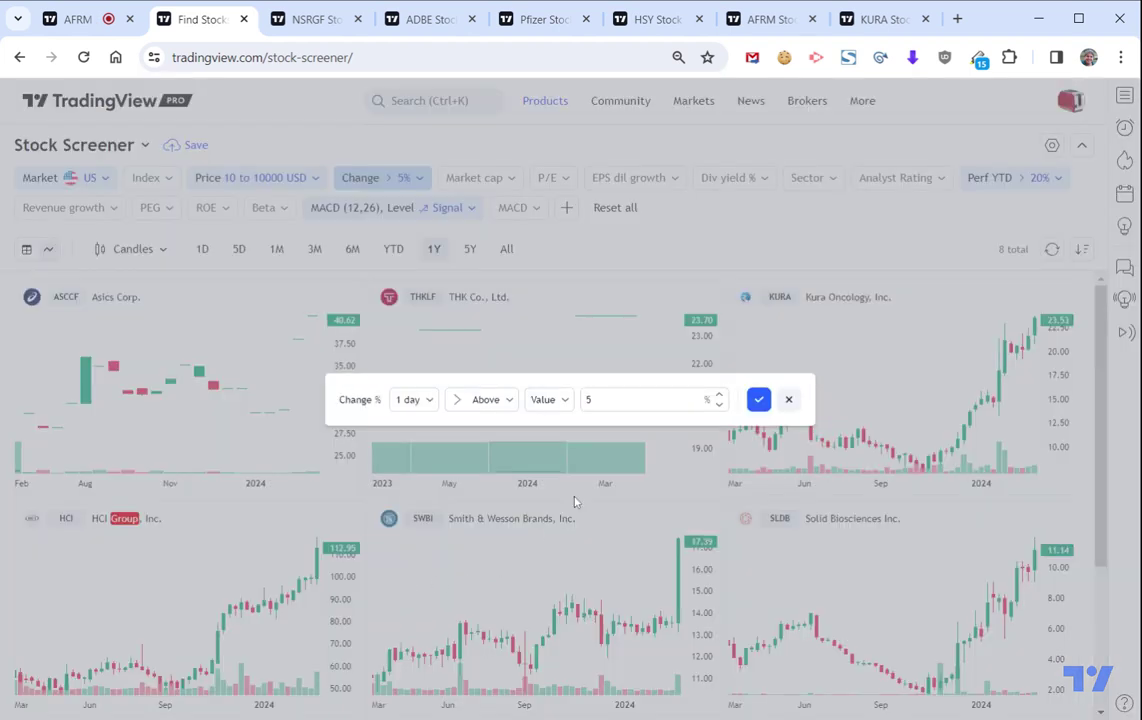
type("2")
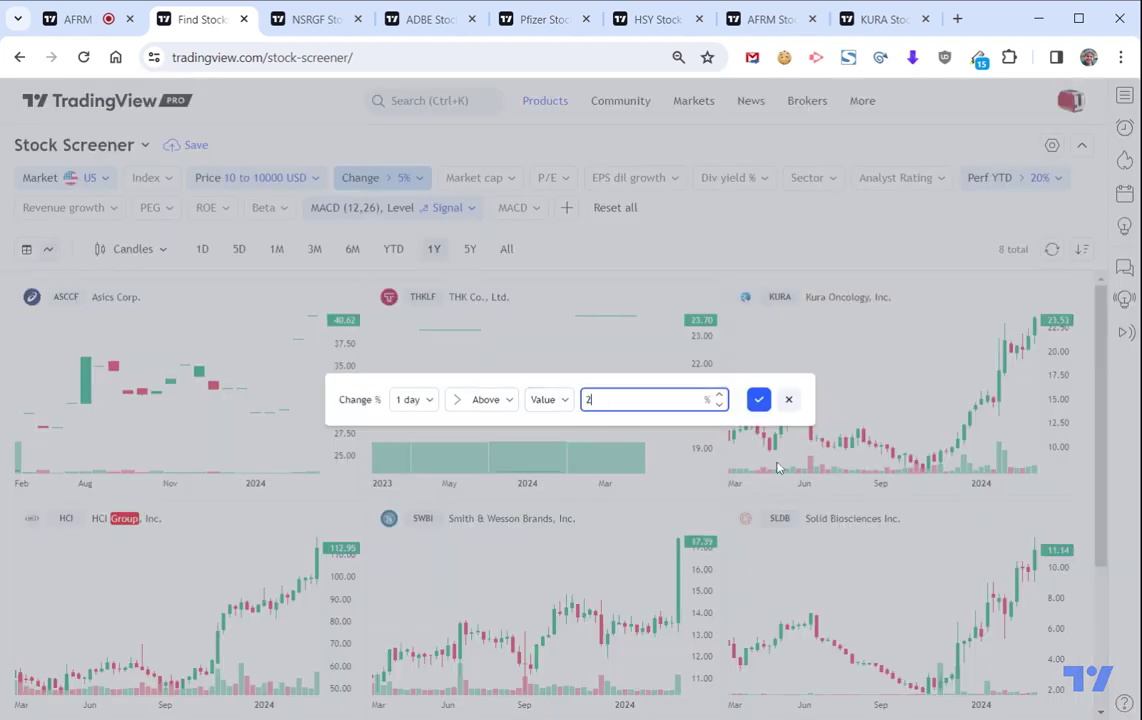
left_click(759, 400)
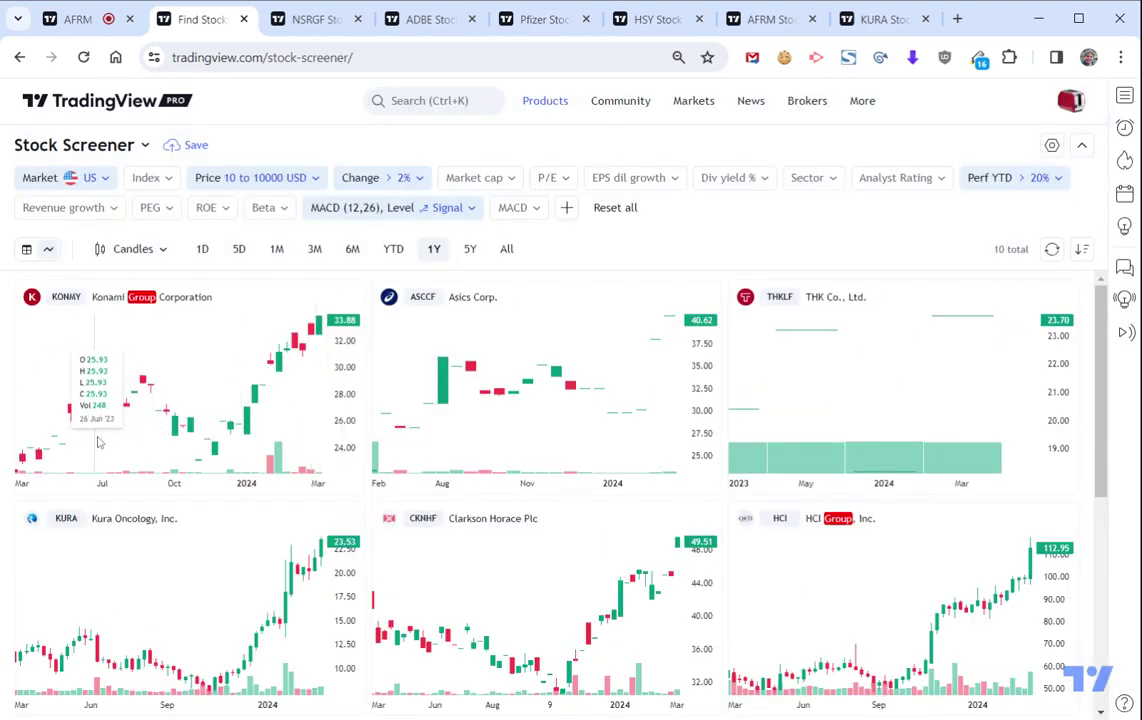
Look through the filtered charts and open the SLDB and JYNT symbol pages in new tabs.
scroll(190, 450, "down", 3)
scroll(192, 453, "up", 1)
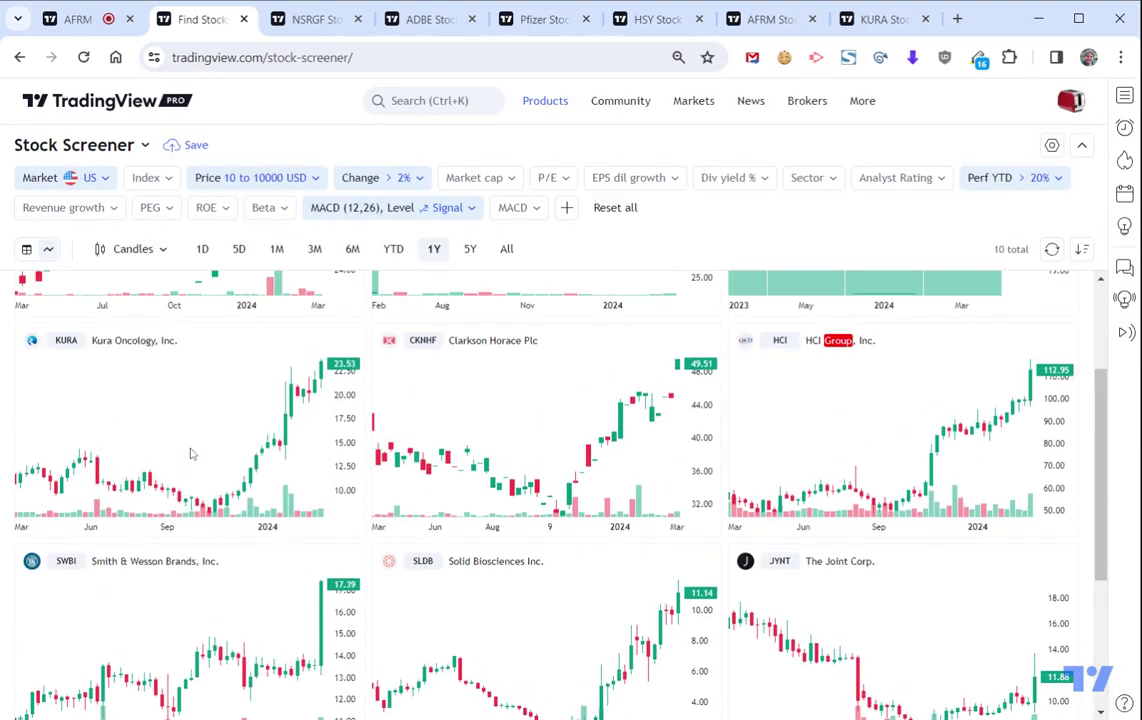
scroll(753, 555, "down", 2)
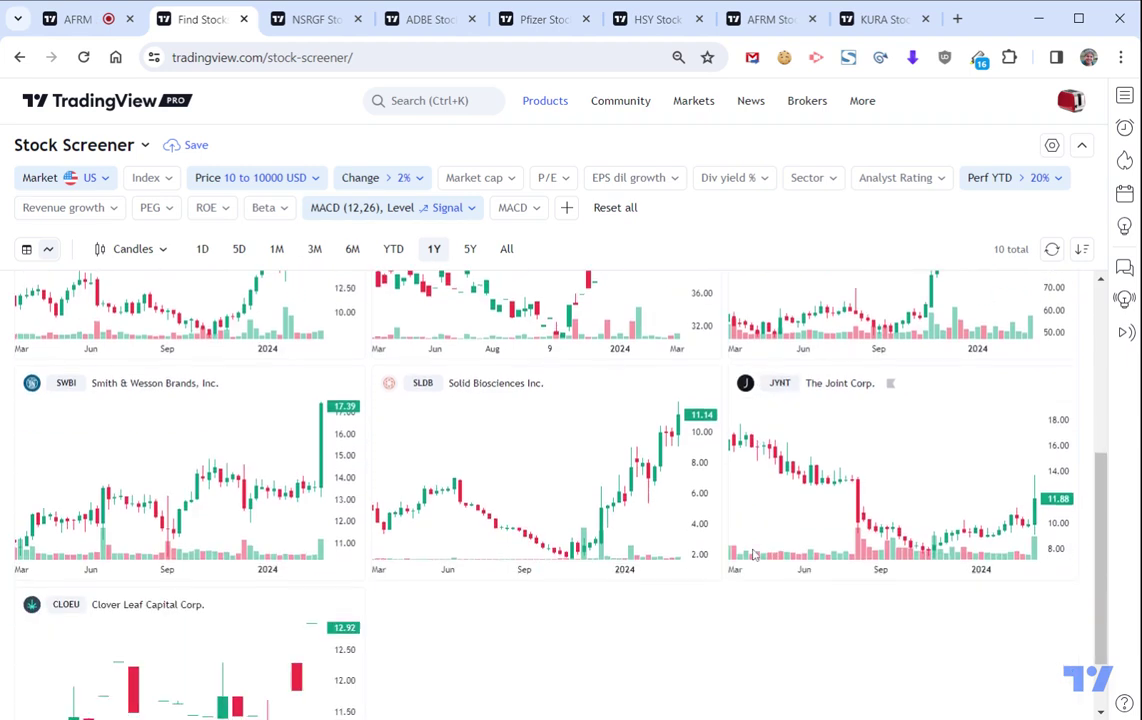
scroll(754, 555, "down", 1)
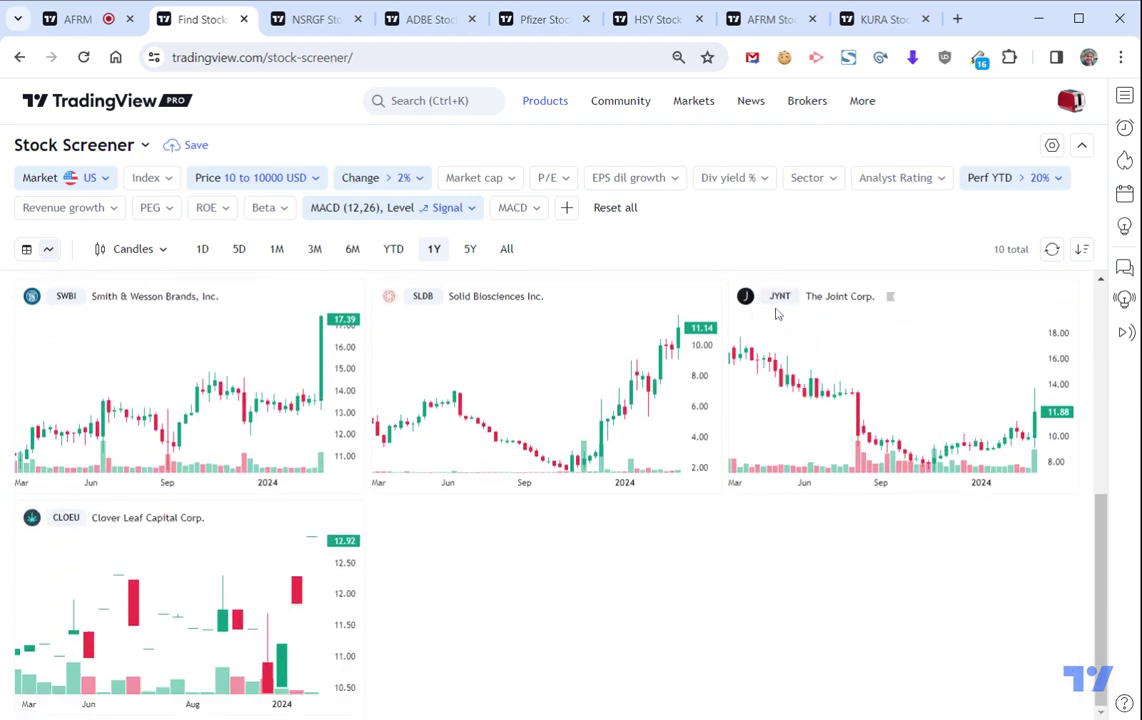
left_click(420, 298)
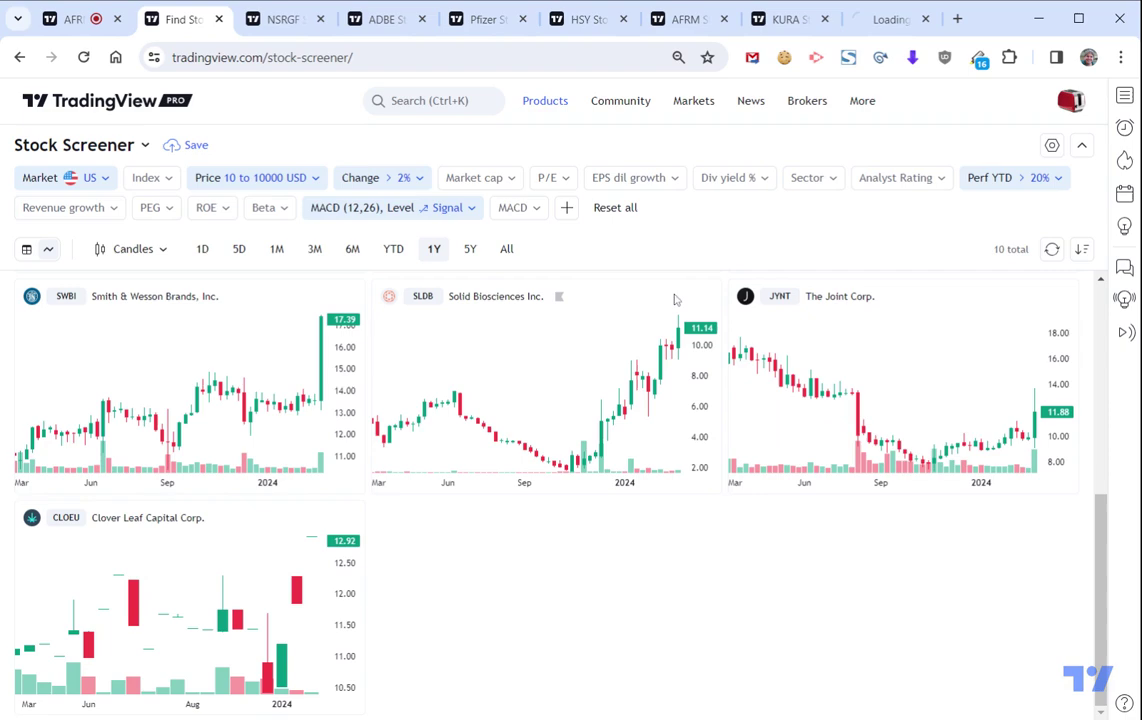
left_click(776, 298)
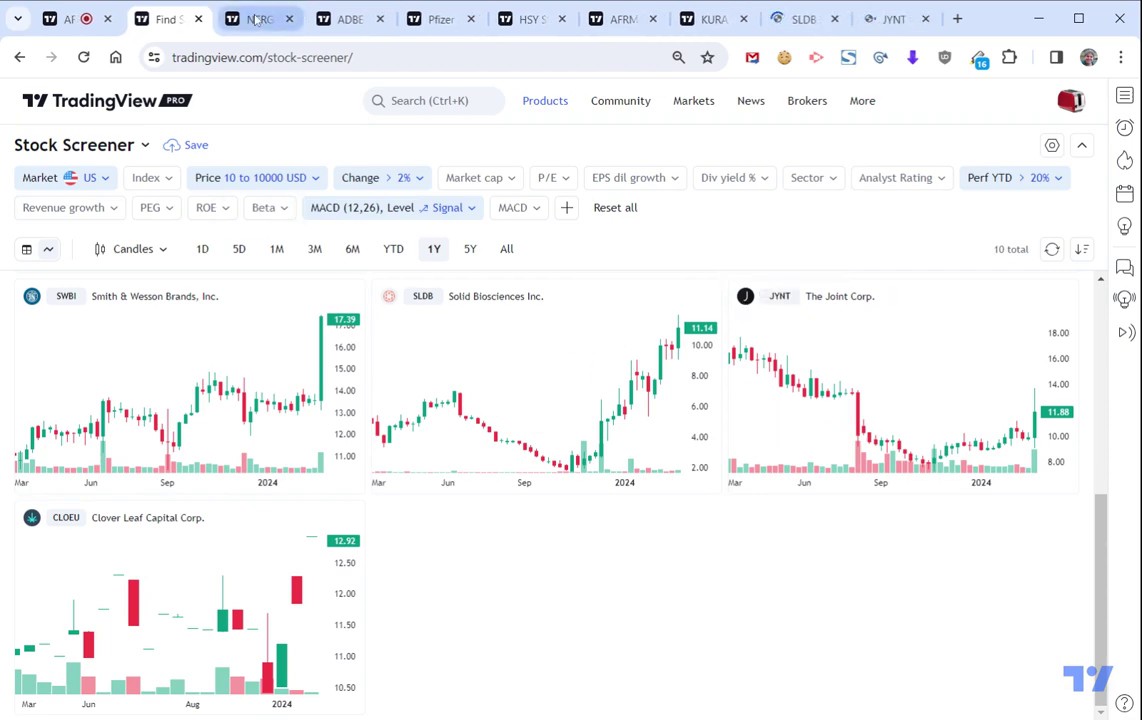
Switch to the NSRGF symbol page and open the stock in Supercharts.
left_click(257, 20)
left_click(65, 30)
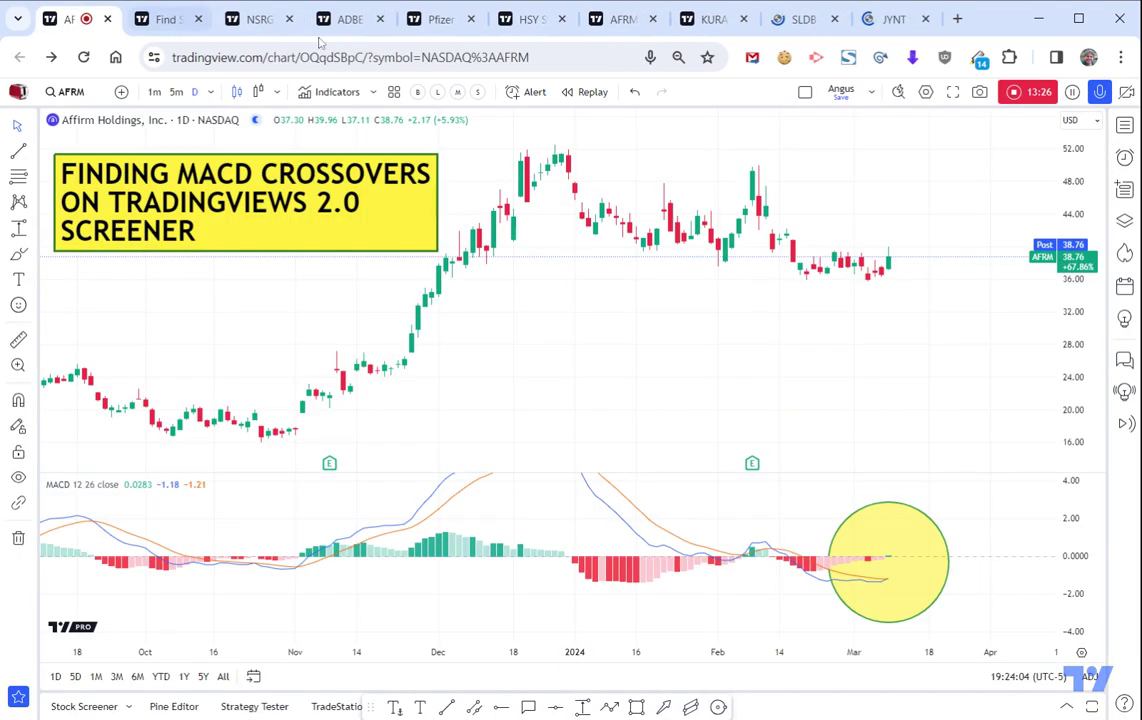
left_click(150, 20)
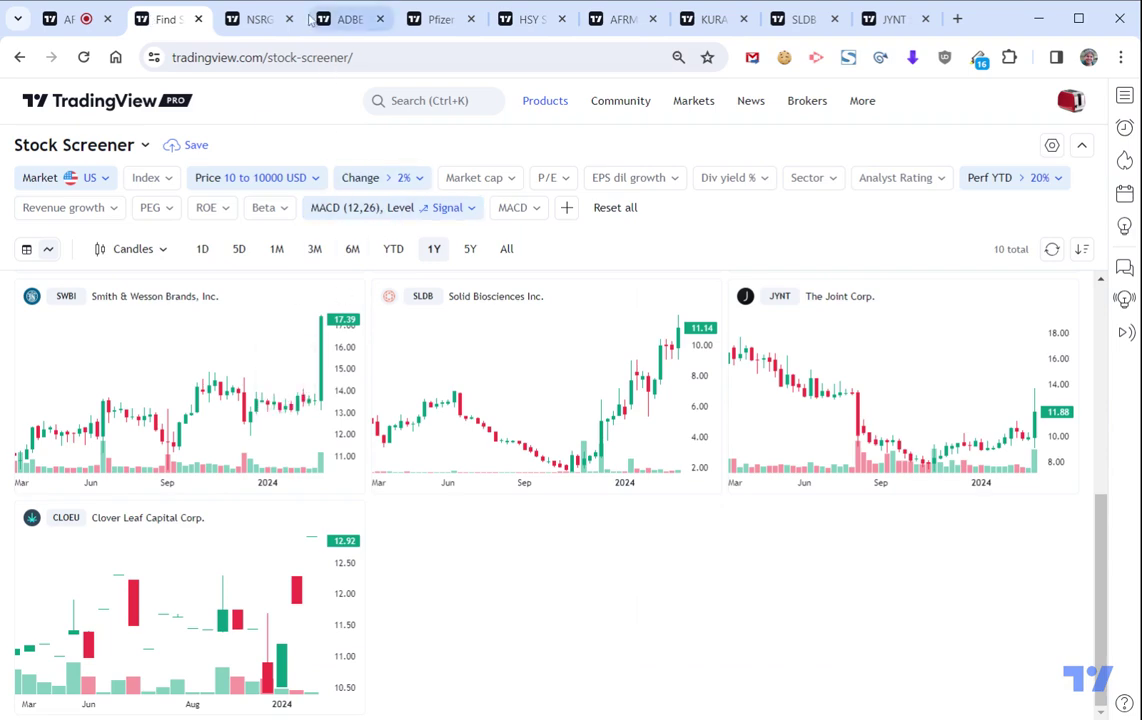
left_click(260, 20)
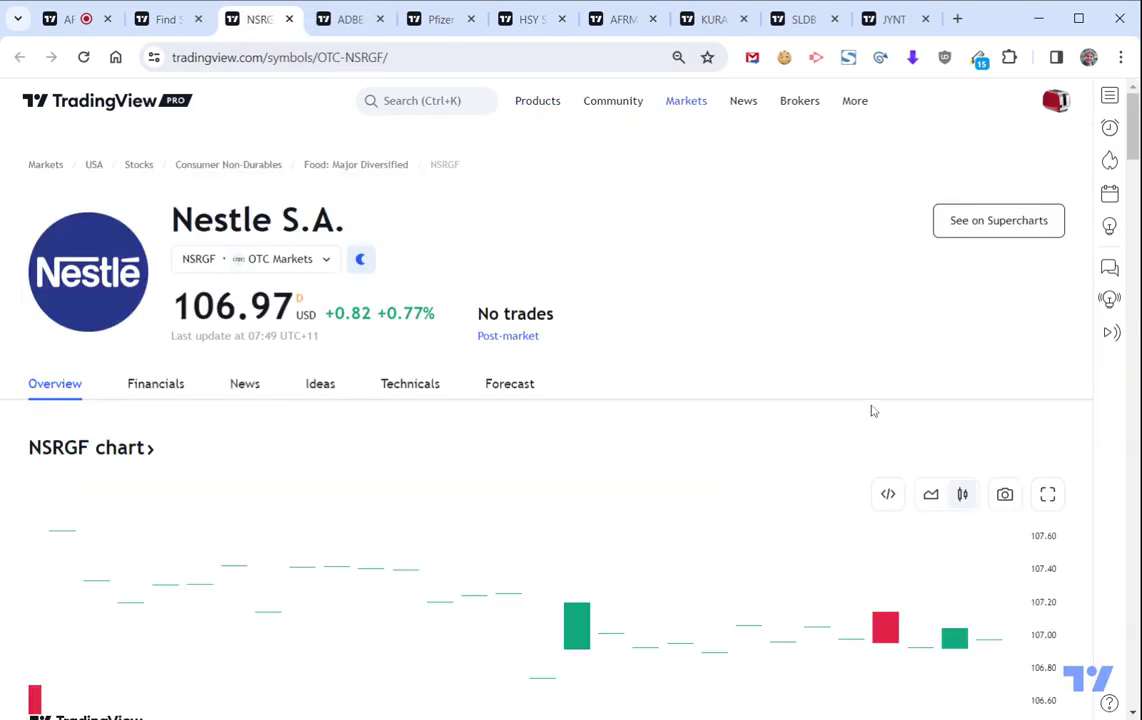
scroll(871, 411, "down", 4)
scroll(556, 492, "up", 3)
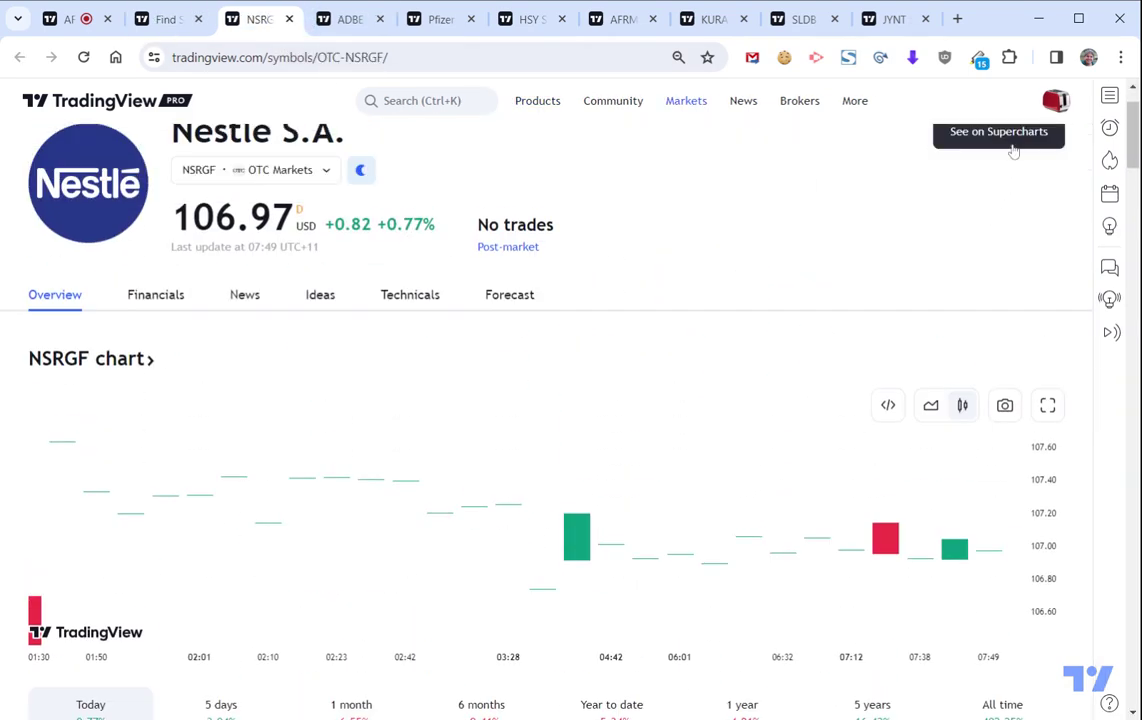
left_click(1000, 135)
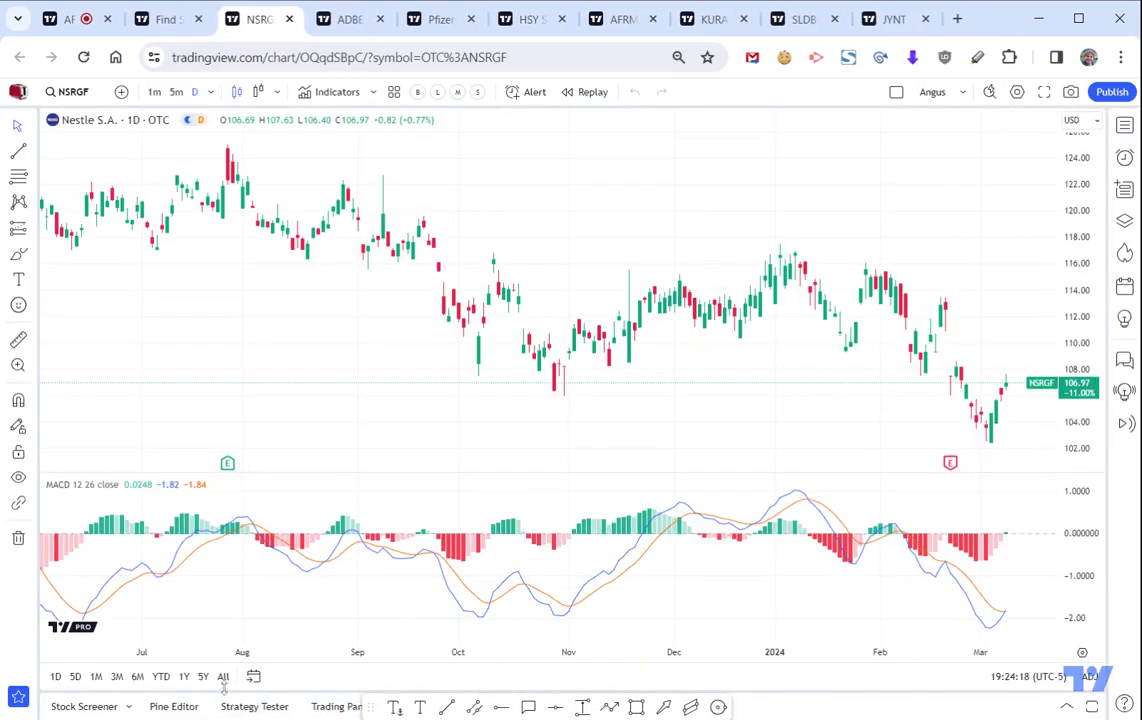
Set the NSRGF chart range to one year, then examine several years of price and MACD history and the 2024 earnings marker.
left_click(185, 676)
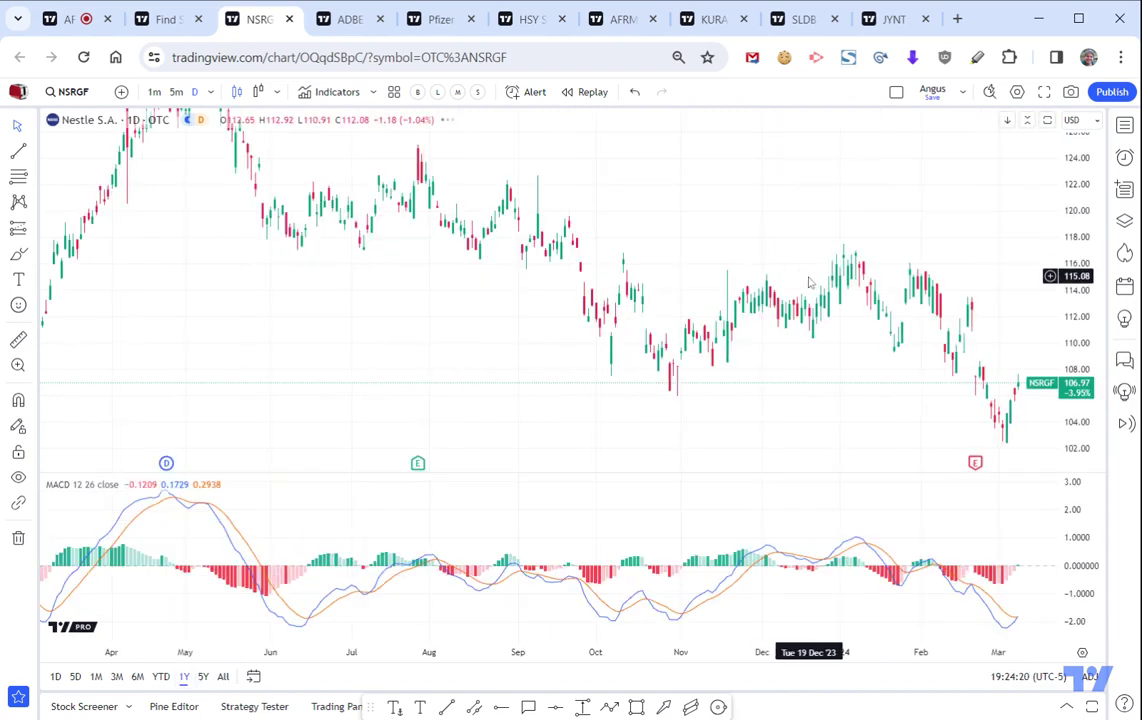
scroll(805, 280, "down", 2)
scroll(810, 283, "down", 3)
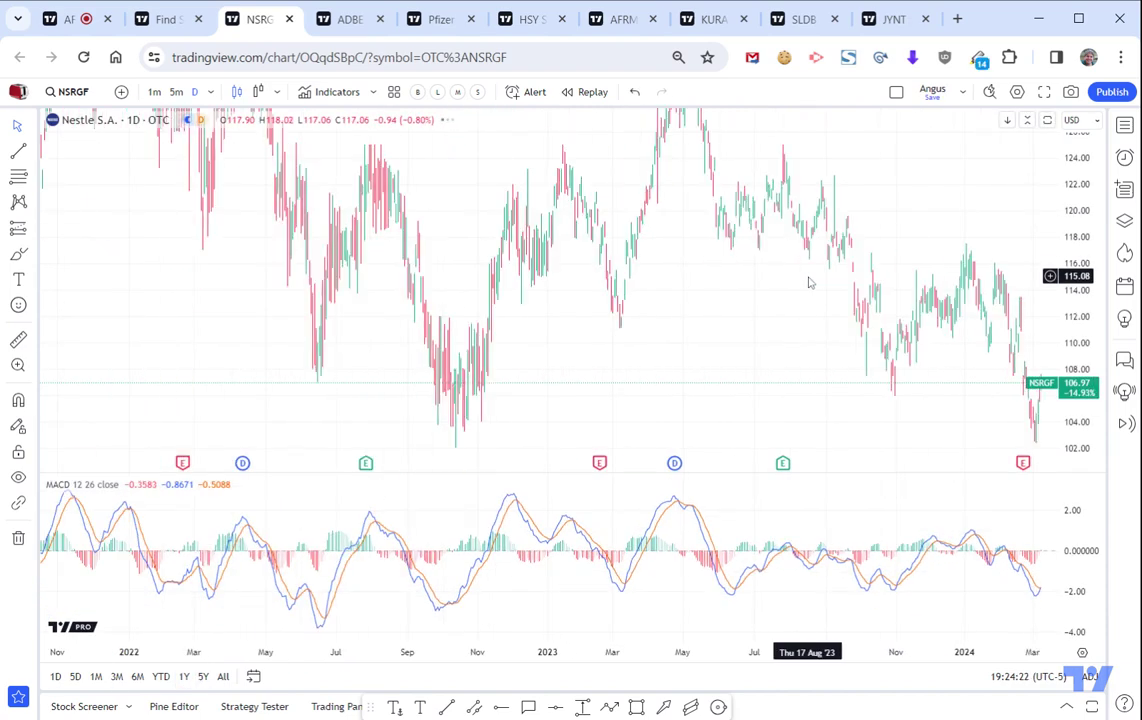
scroll(810, 283, "down", 3)
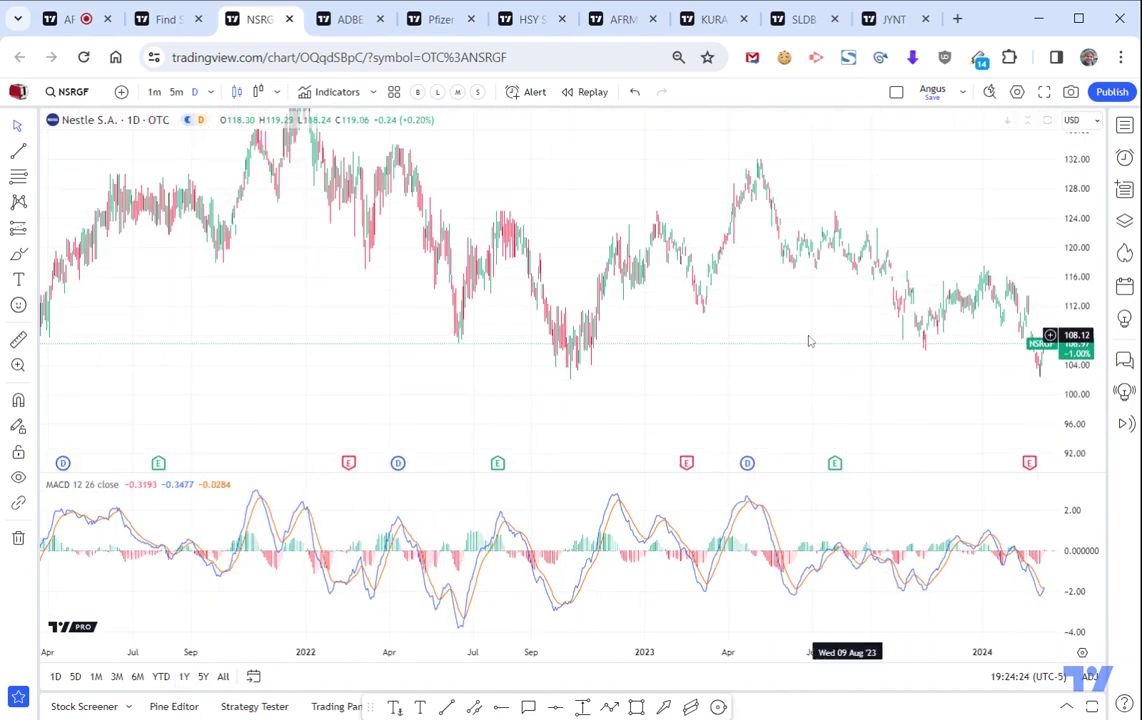
scroll(810, 341, "down", 5)
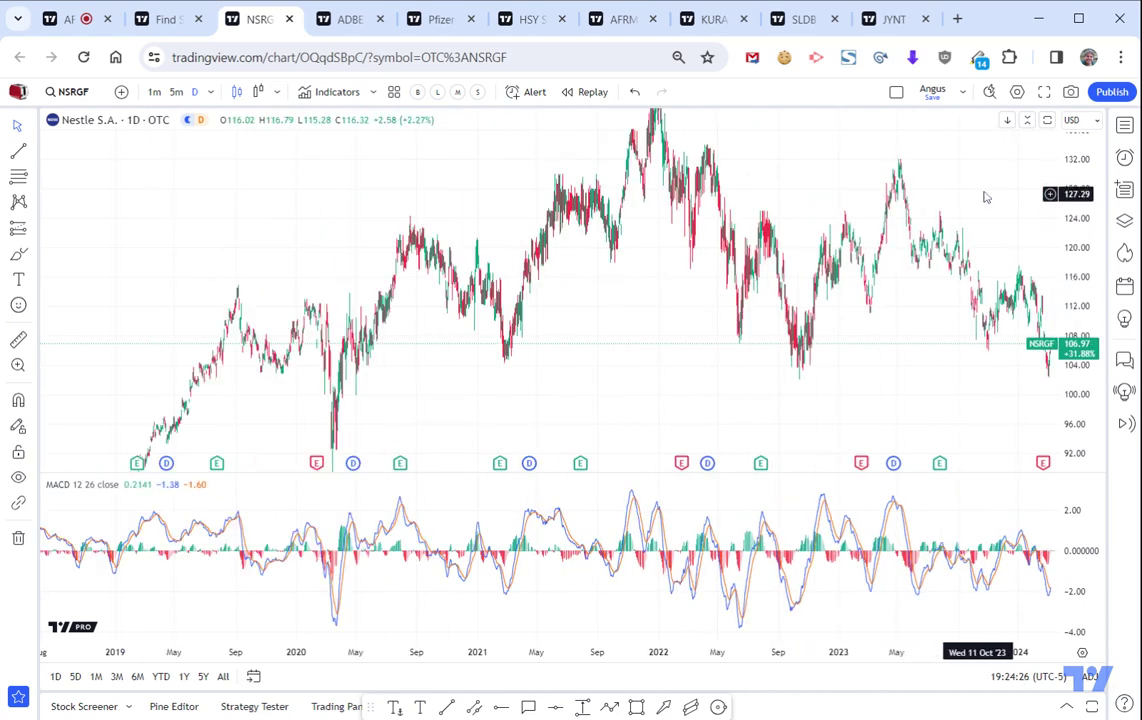
left_click_drag(989, 181, 665, 257)
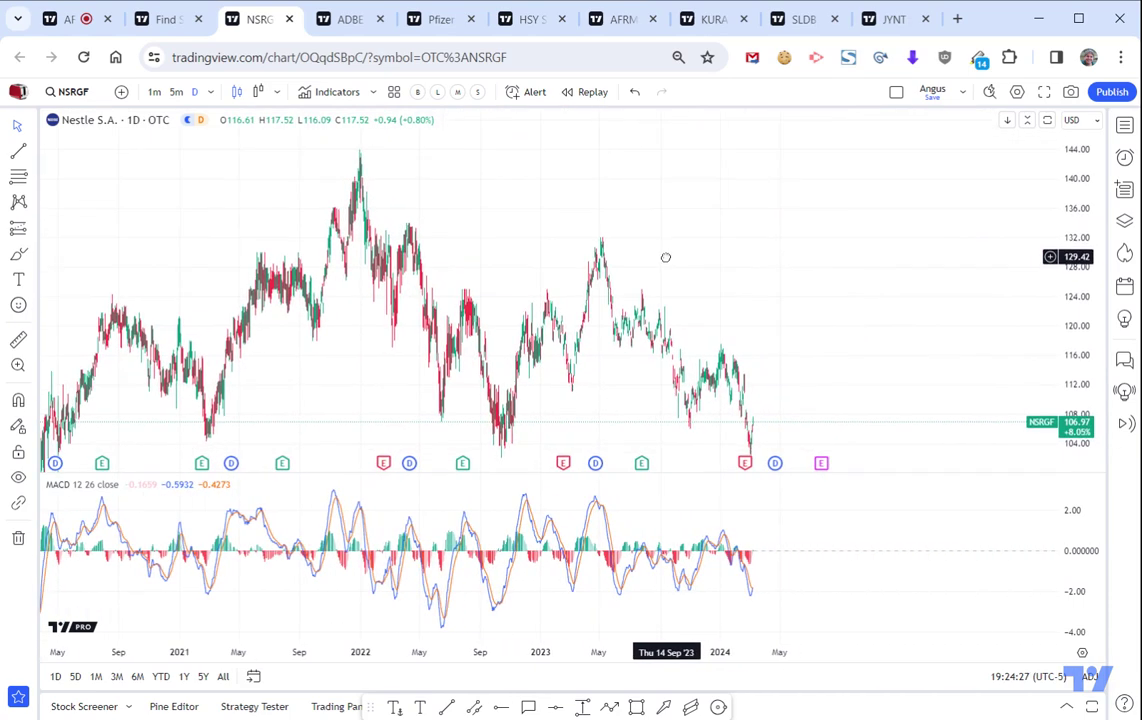
scroll(790, 331, "up", 5)
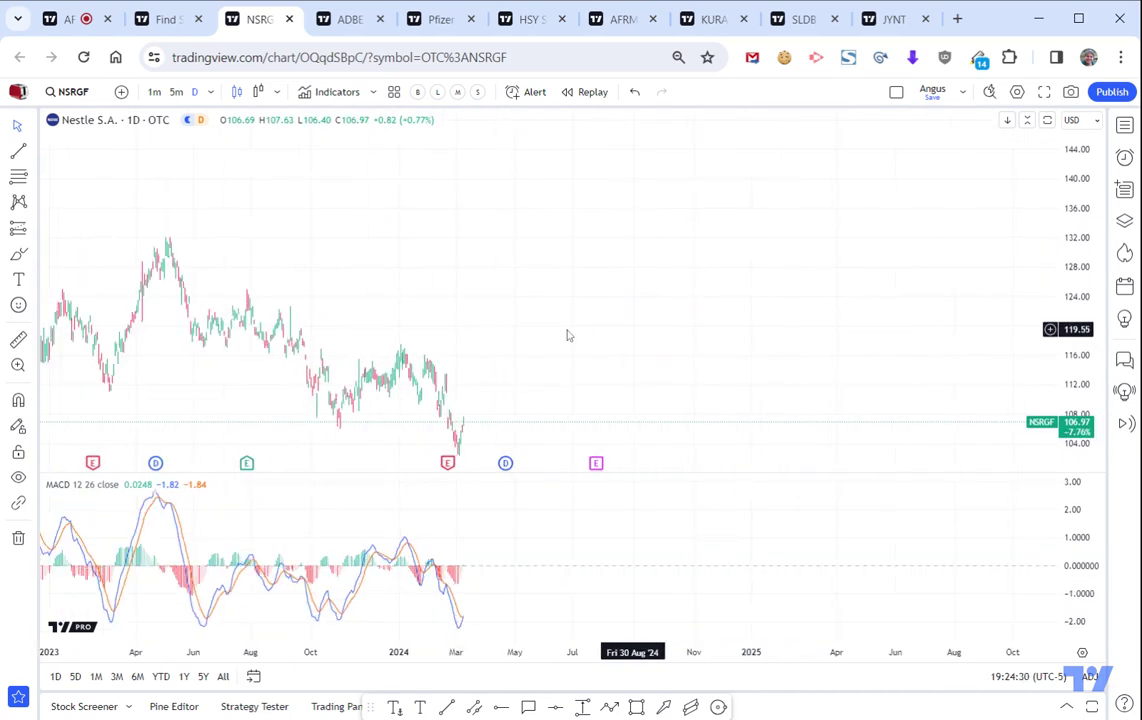
left_click_drag(567, 335, 938, 327)
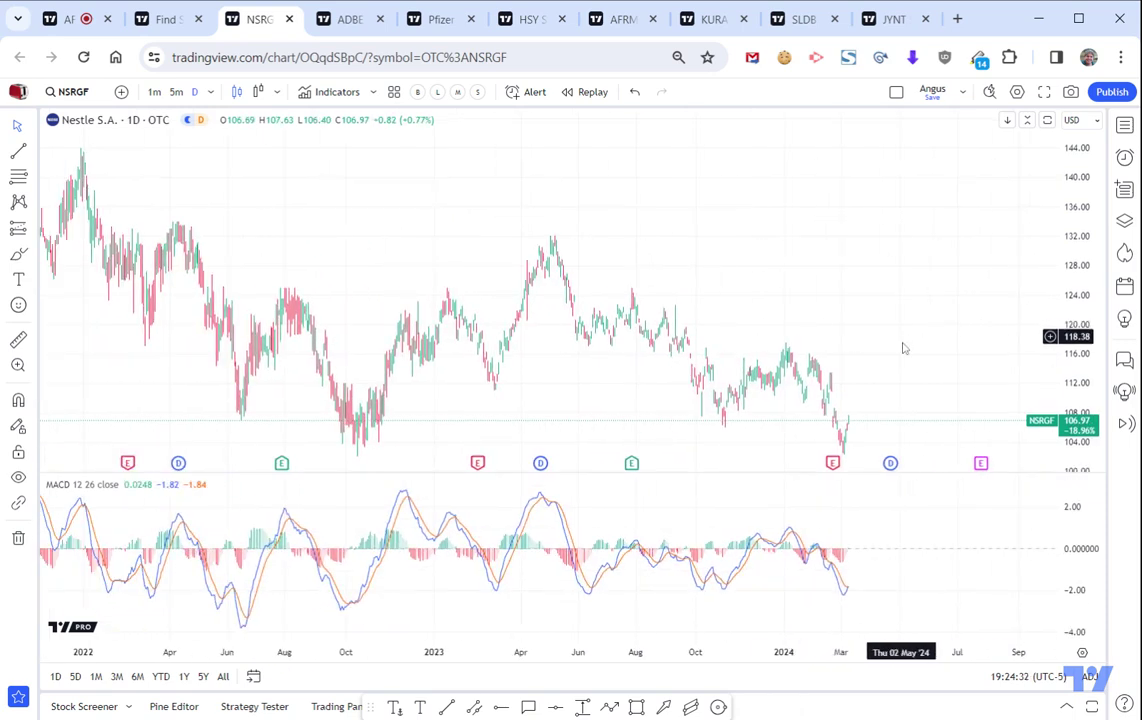
left_click(834, 464)
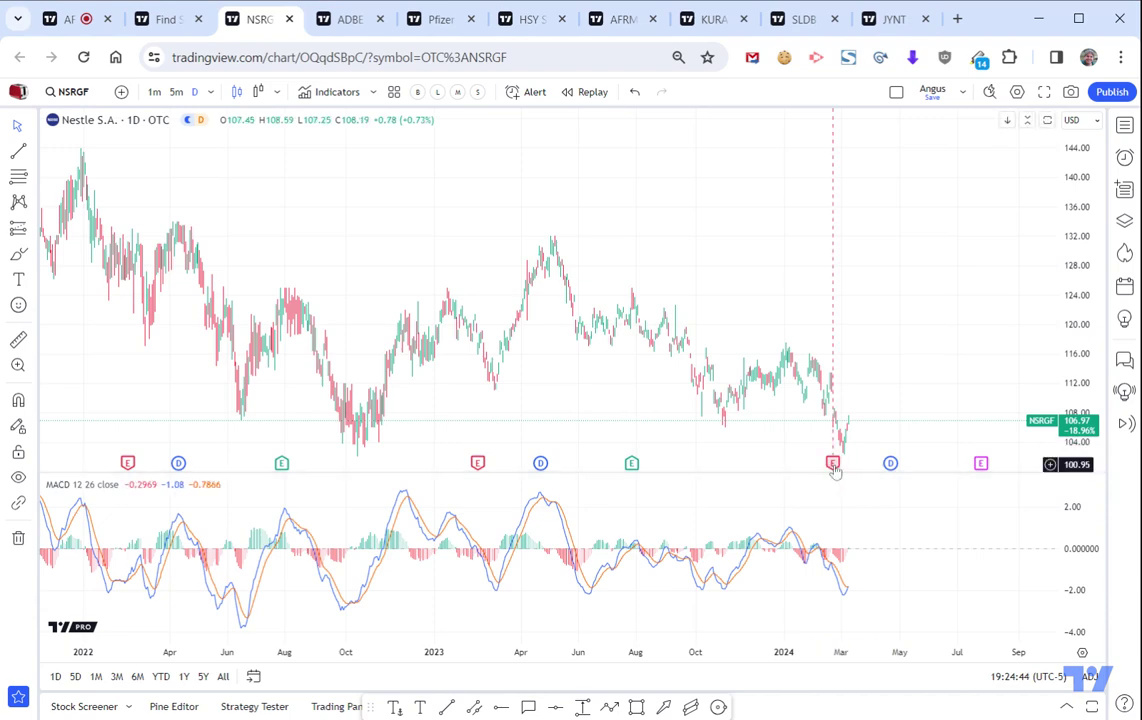
scroll(901, 378, "up", 2)
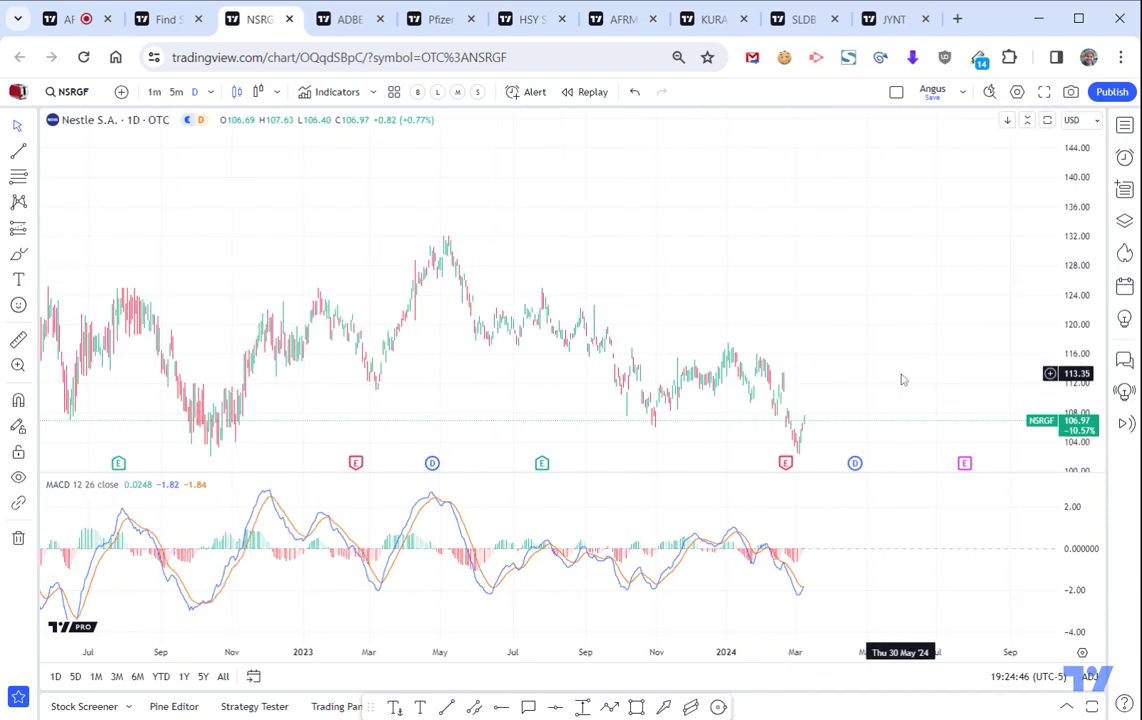
Measure the price range from NSRGF's current price up to its late December 2023 level, remove the measurement, and review the longer price history.
scroll(901, 378, "up", 4)
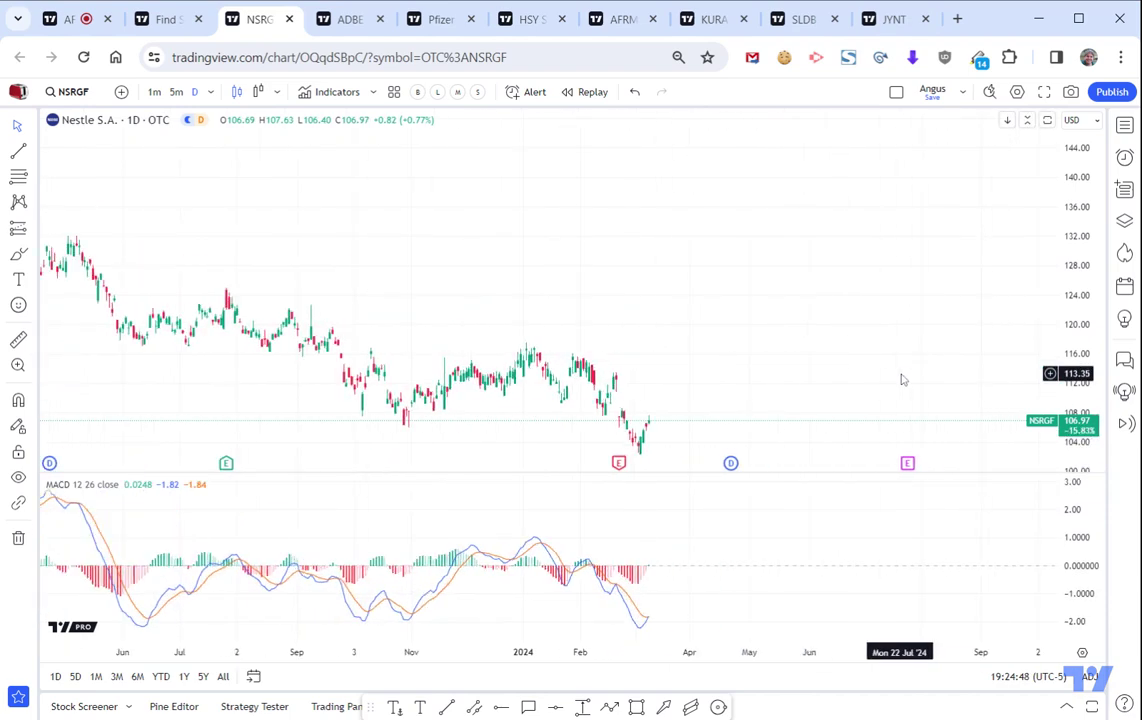
left_click_drag(698, 383, 892, 374)
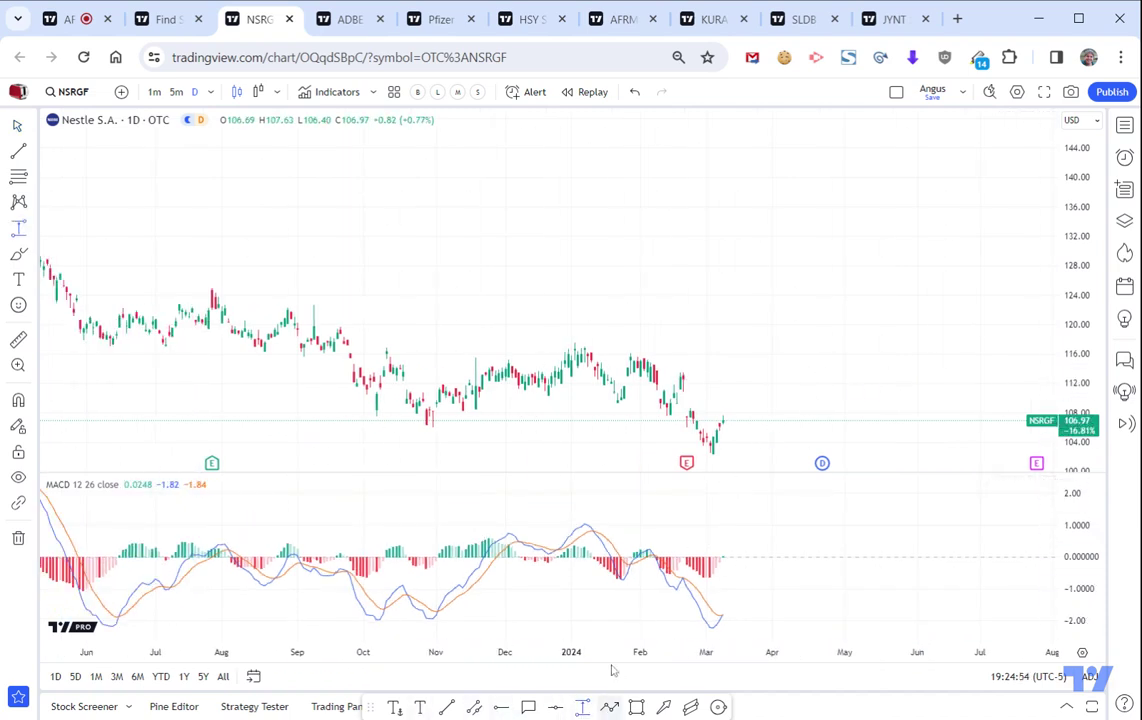
left_click(772, 421)
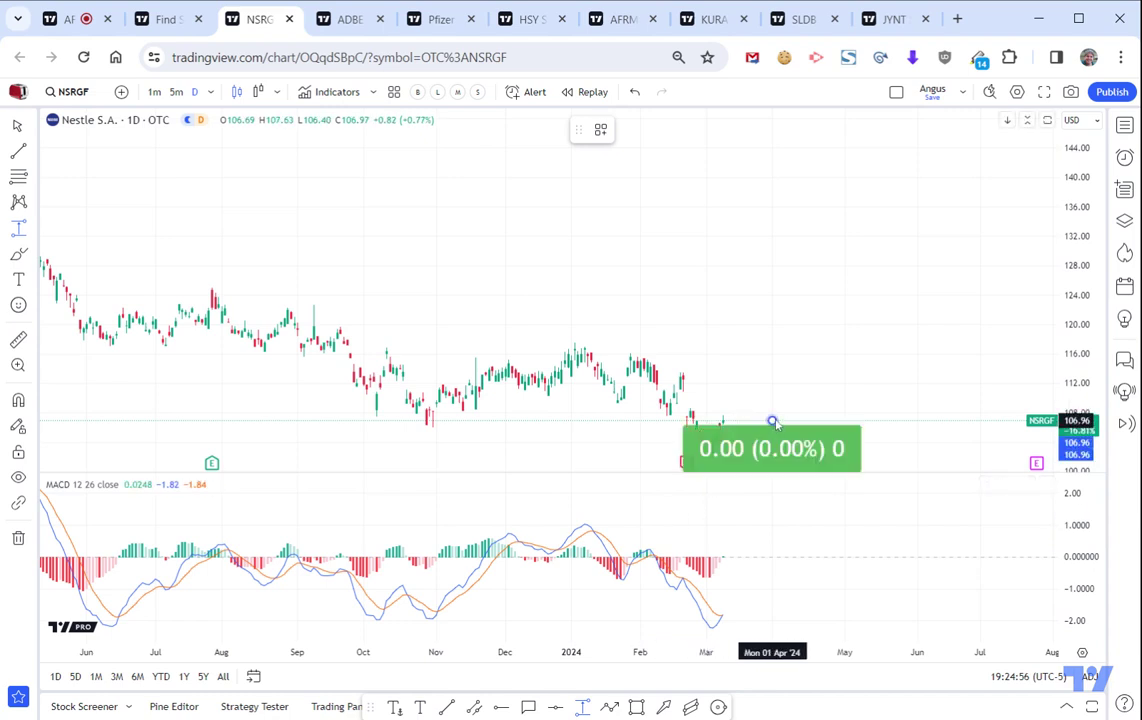
left_click(568, 350)
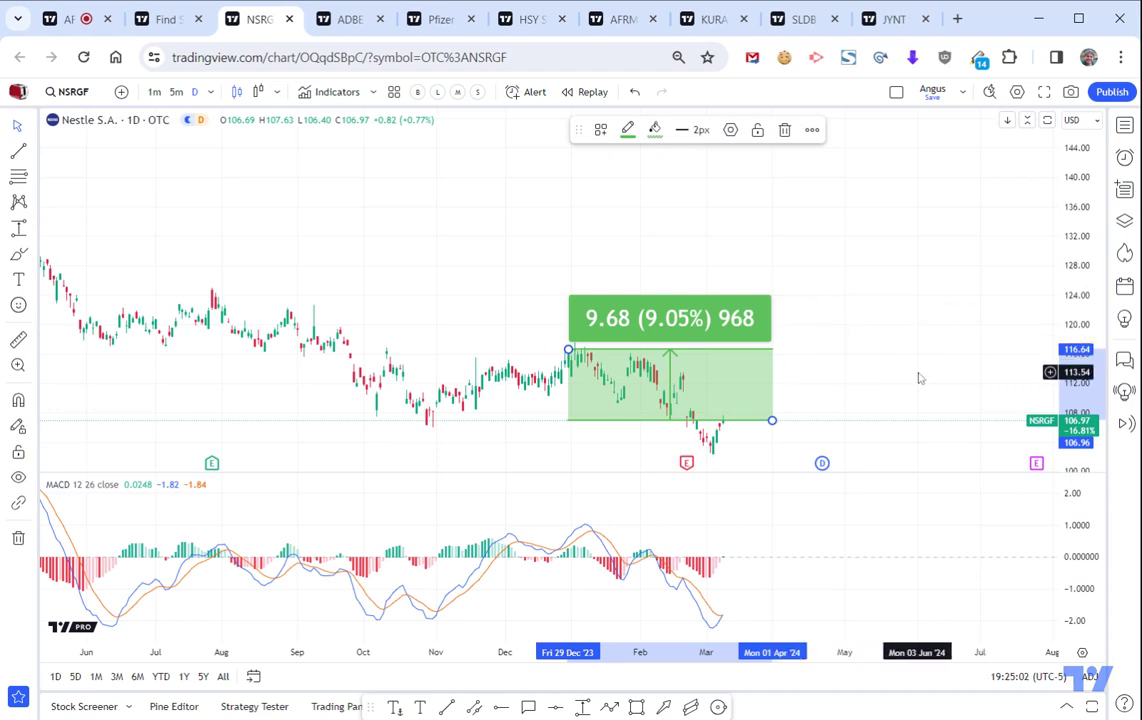
key("Delete")
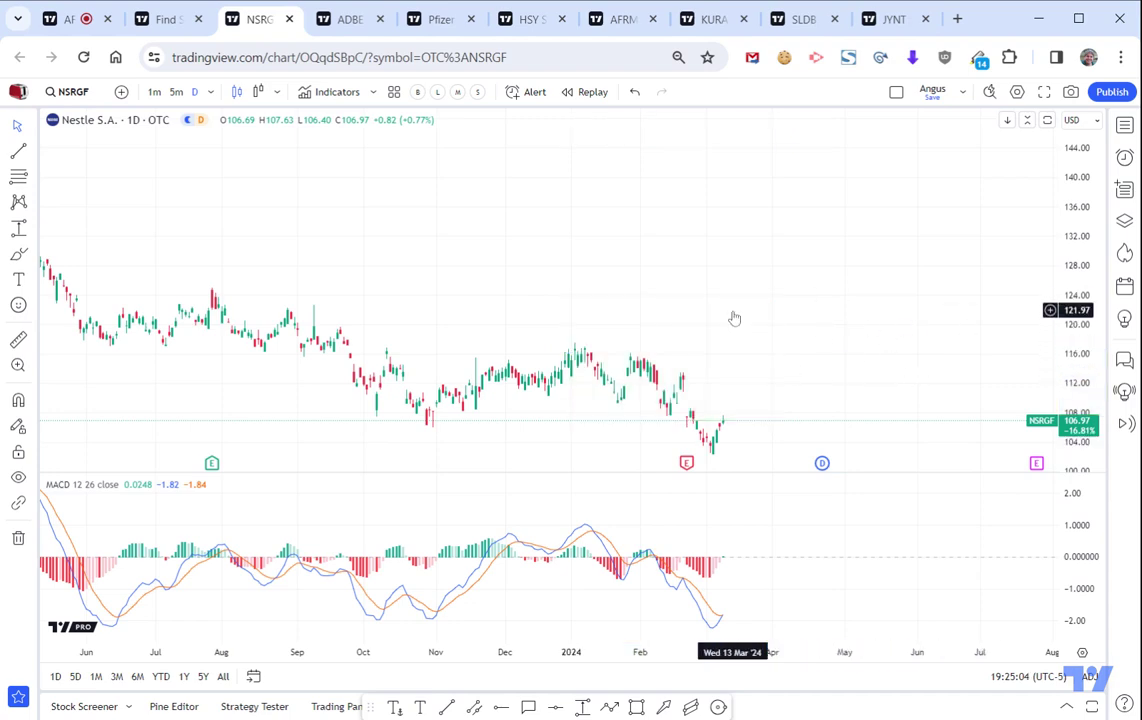
scroll(745, 325, "down", 6)
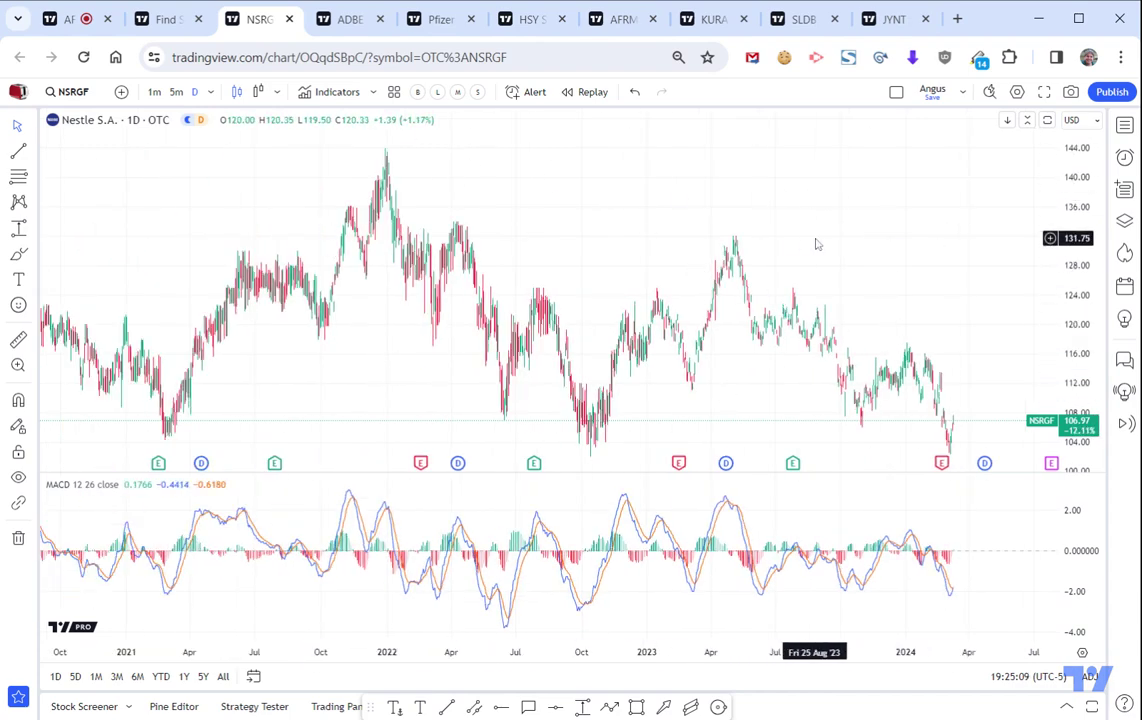
Close the NSRGF chart and open Adobe (ADBE) in Supercharts, closing its symbol page.
key("ctrl+w")
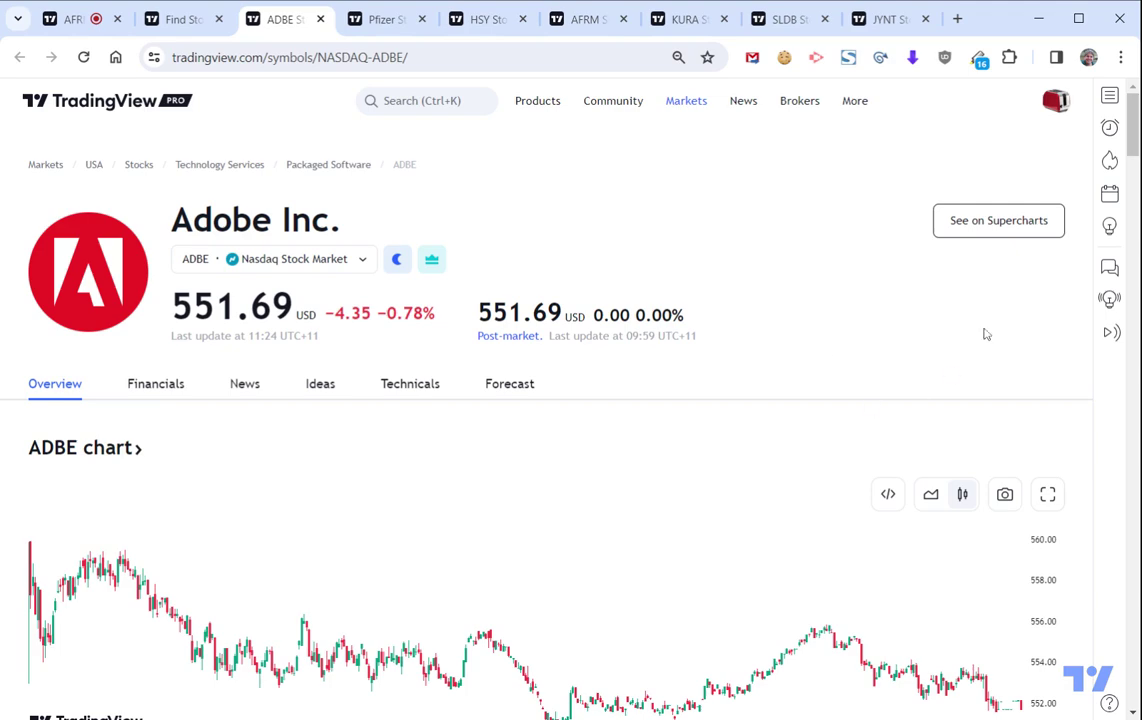
left_click(1053, 222)
left_click(268, 19)
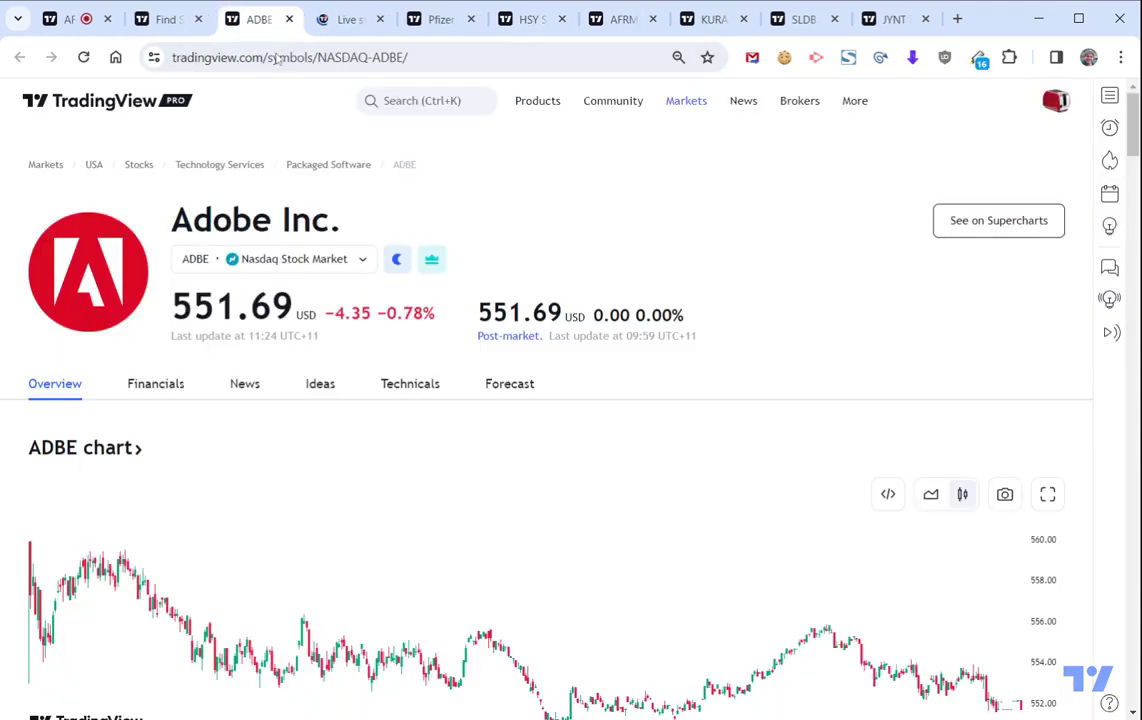
key("ctrl+w")
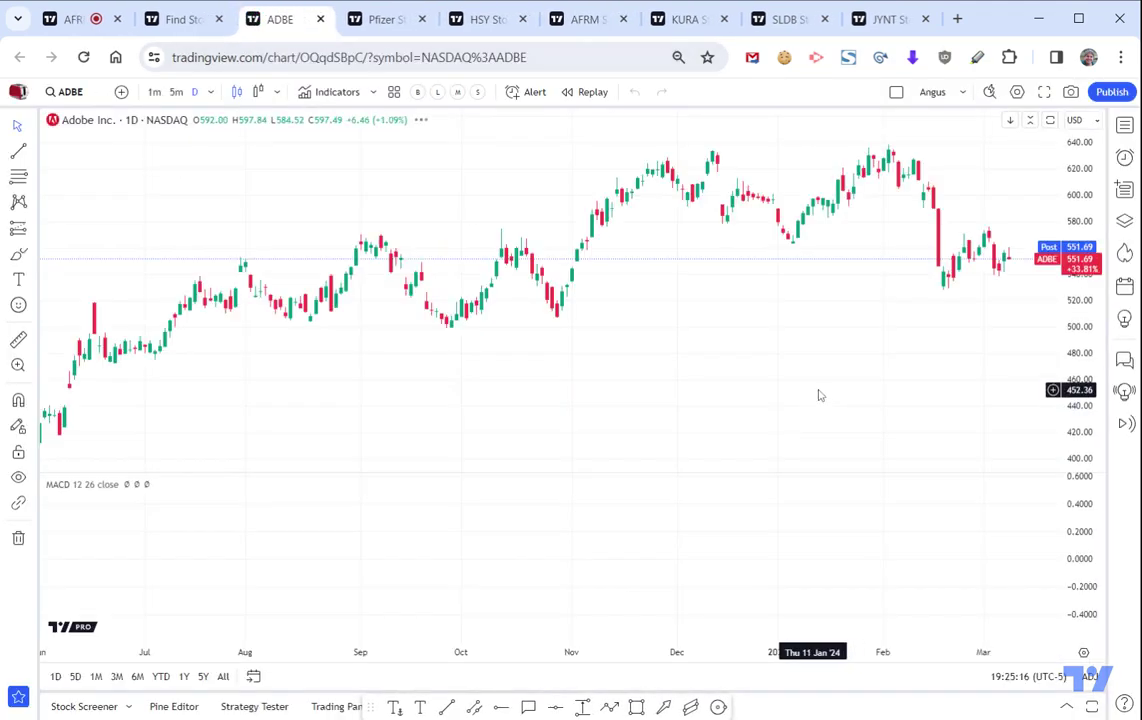
Remove the old price range drawing near June 2023 from the ADBE chart and inspect the latest MACD crossover.
scroll(502, 382, "down", 3)
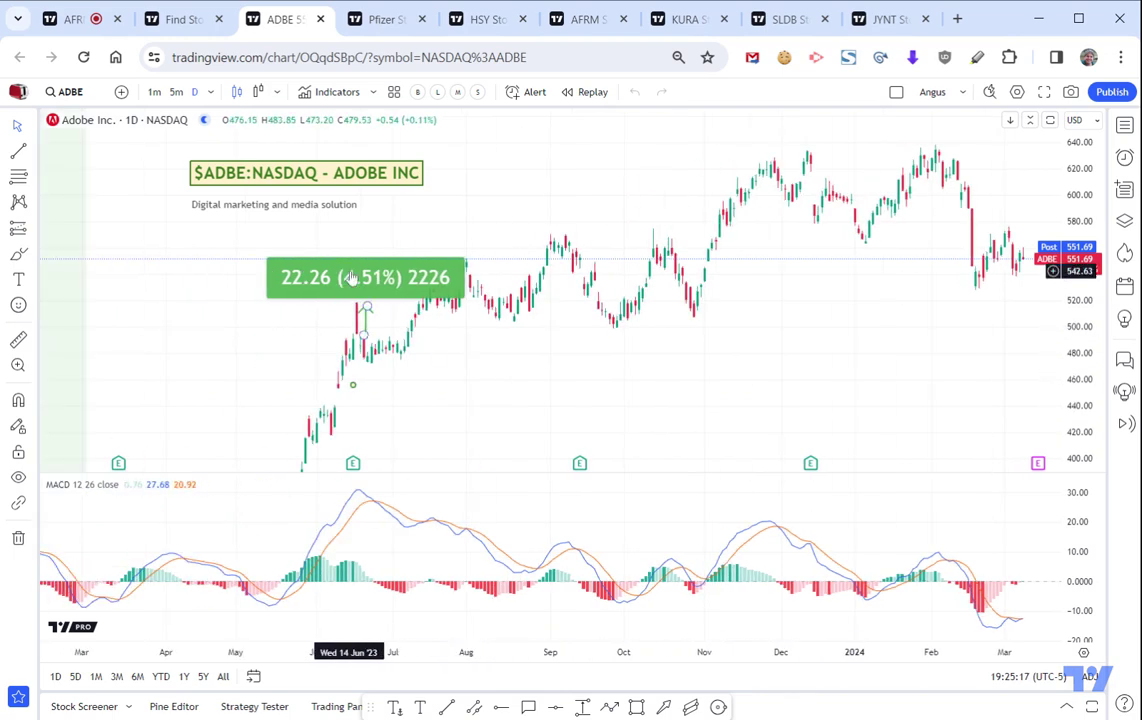
left_click(484, 306)
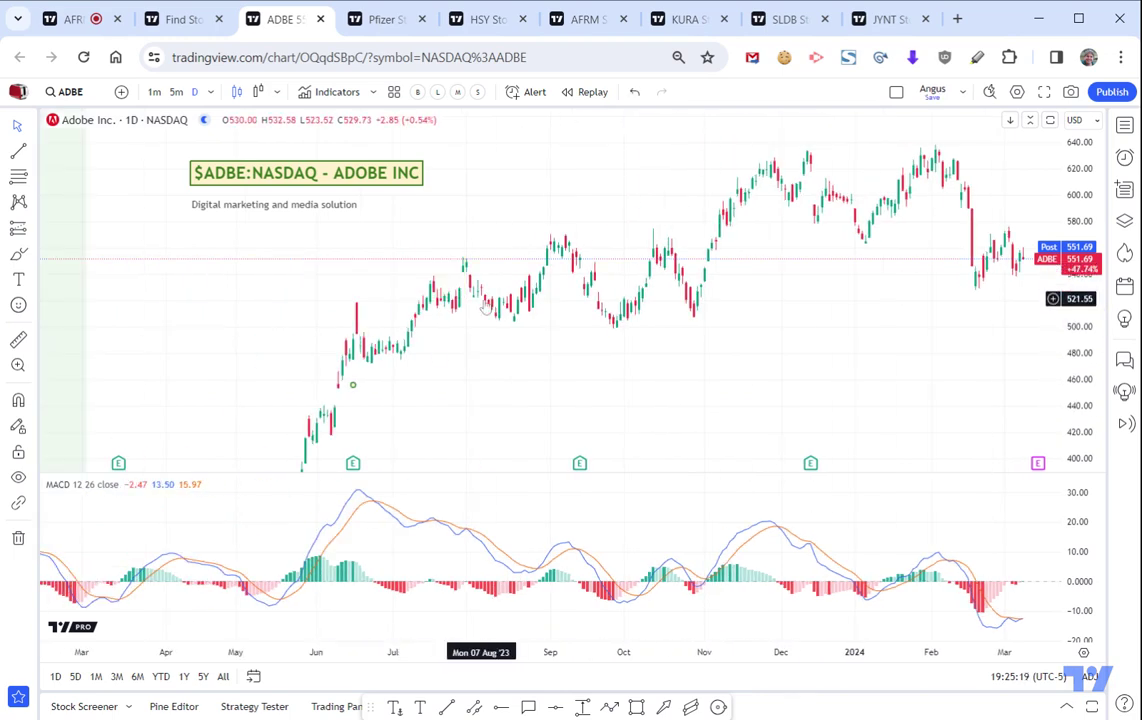
scroll(720, 380, "up", 5)
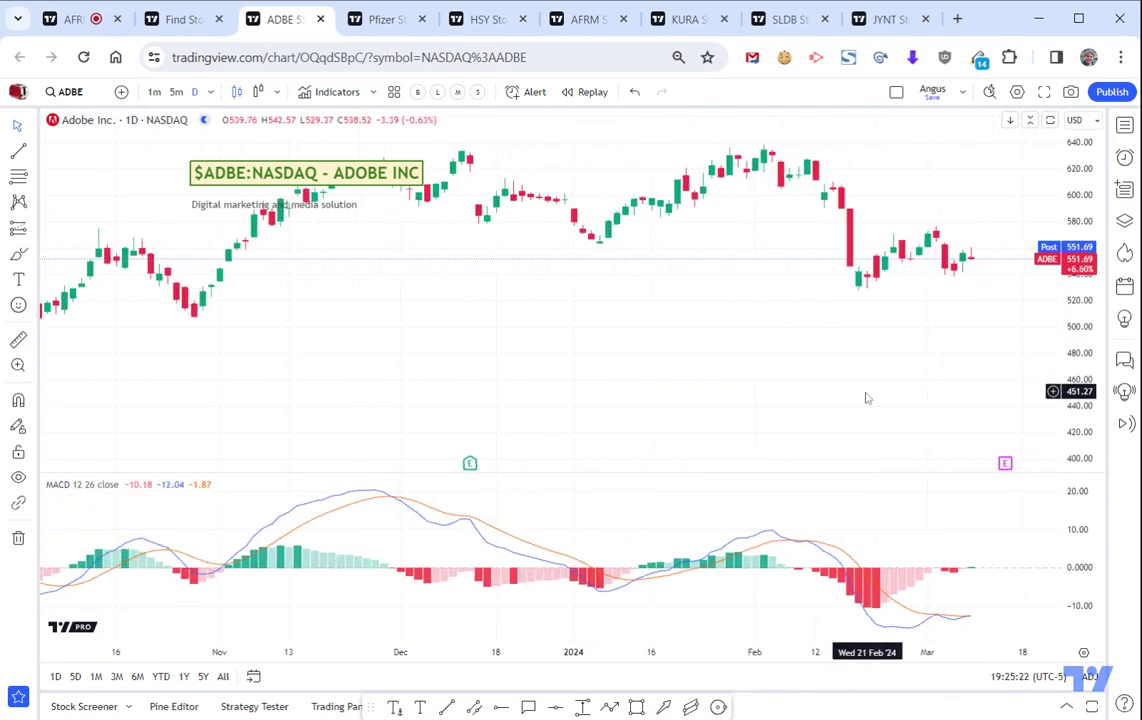
scroll(866, 398, "up", 3)
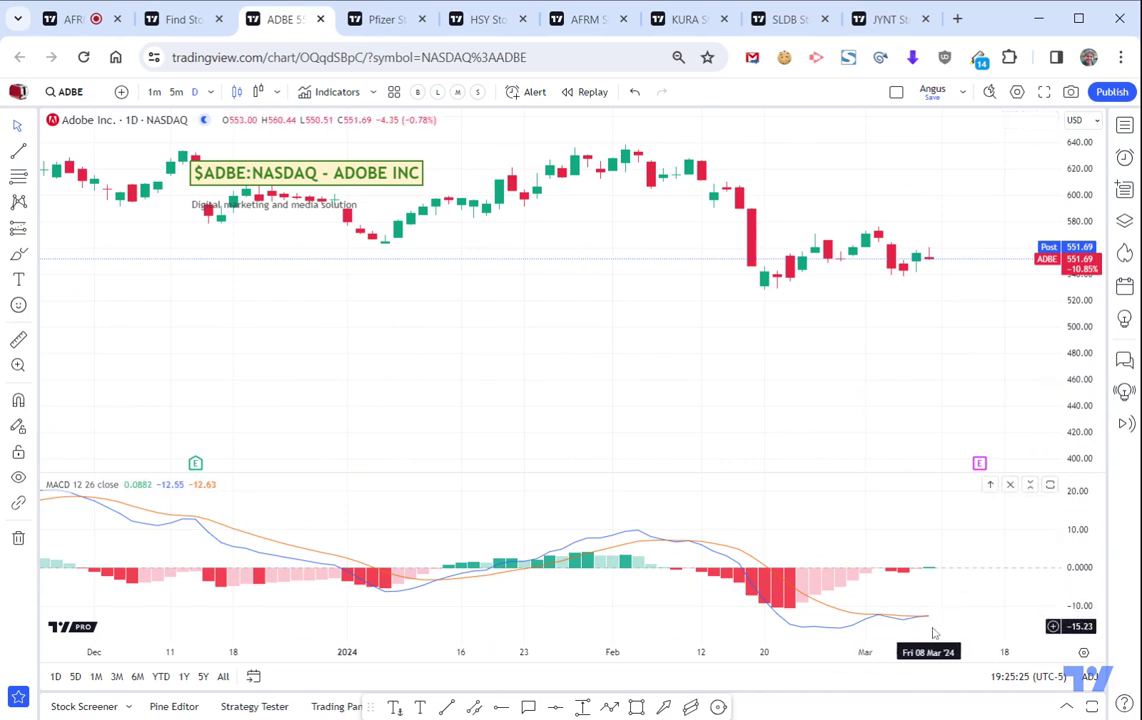
scroll(845, 297, "down", 3)
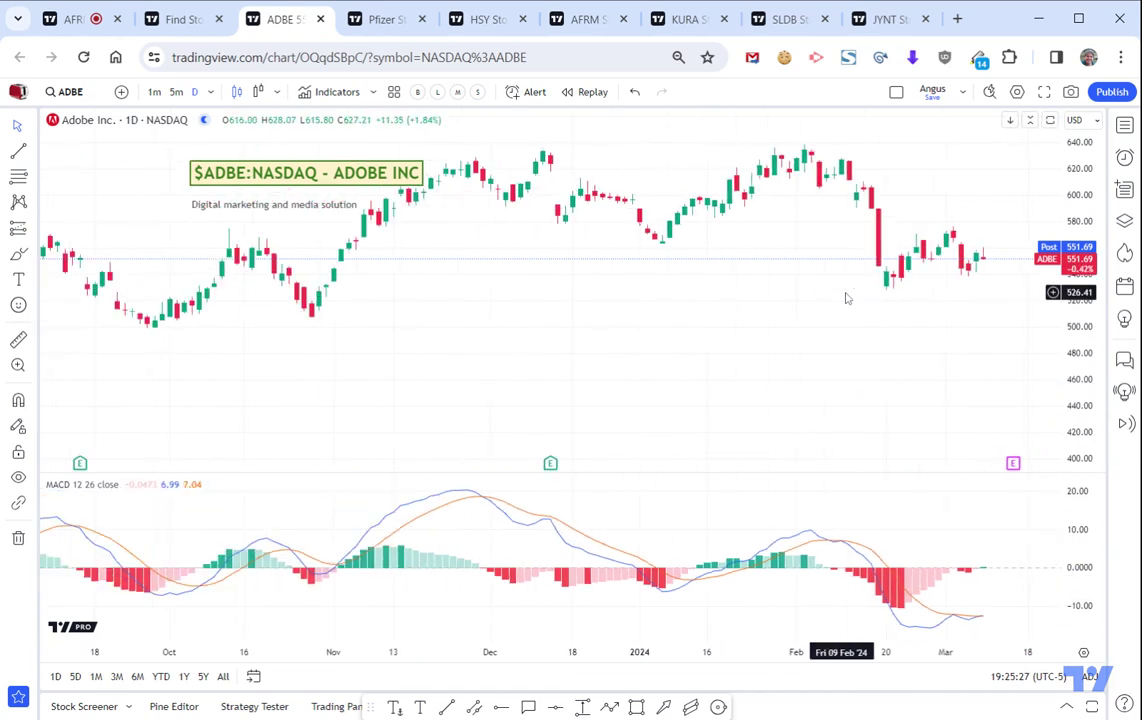
Add the Relative Strength Index indicator to the ADBE chart.
left_click(335, 92)
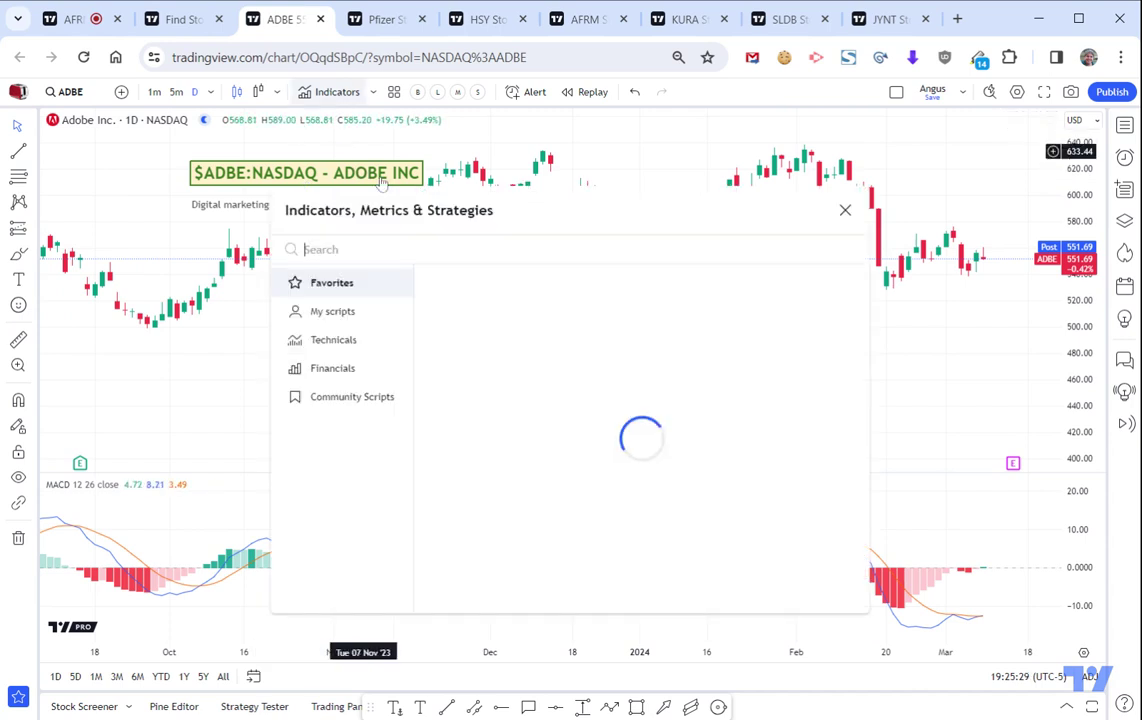
type("RSI")
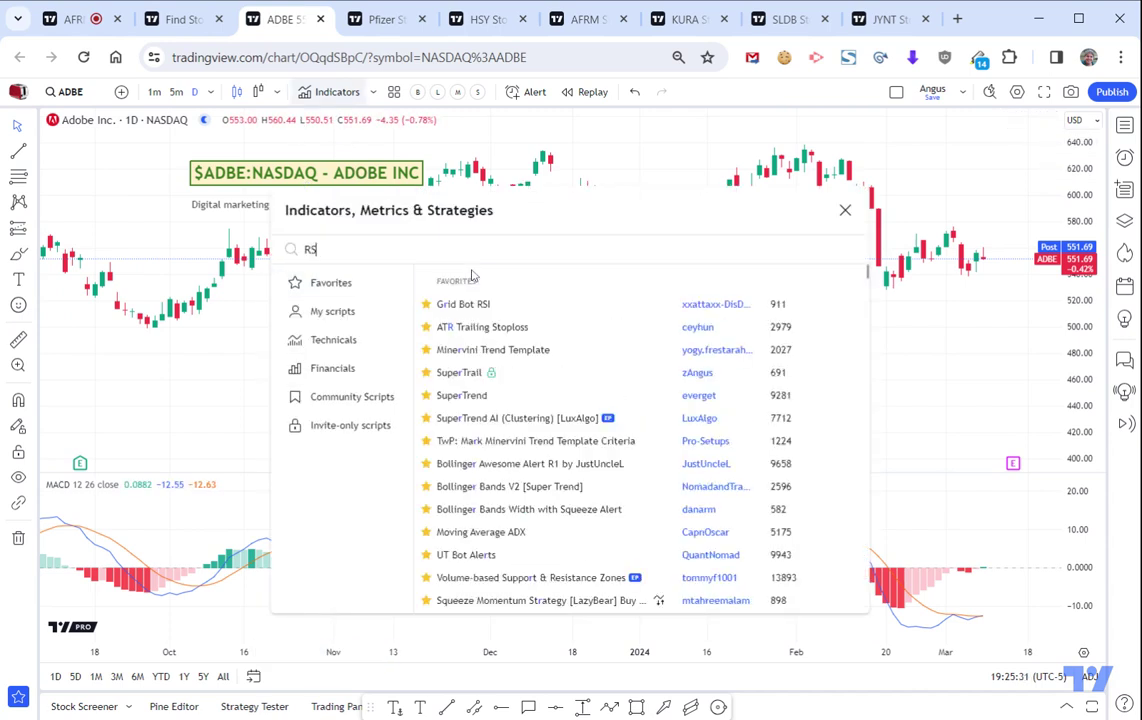
left_click(503, 355)
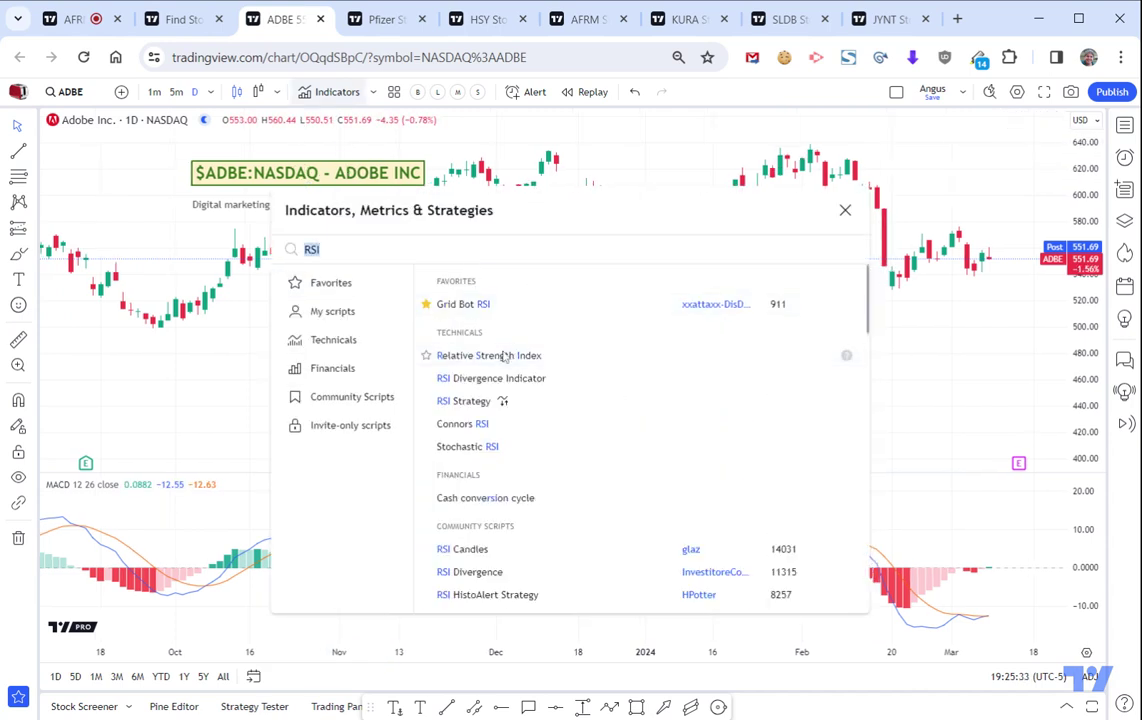
left_click(943, 360)
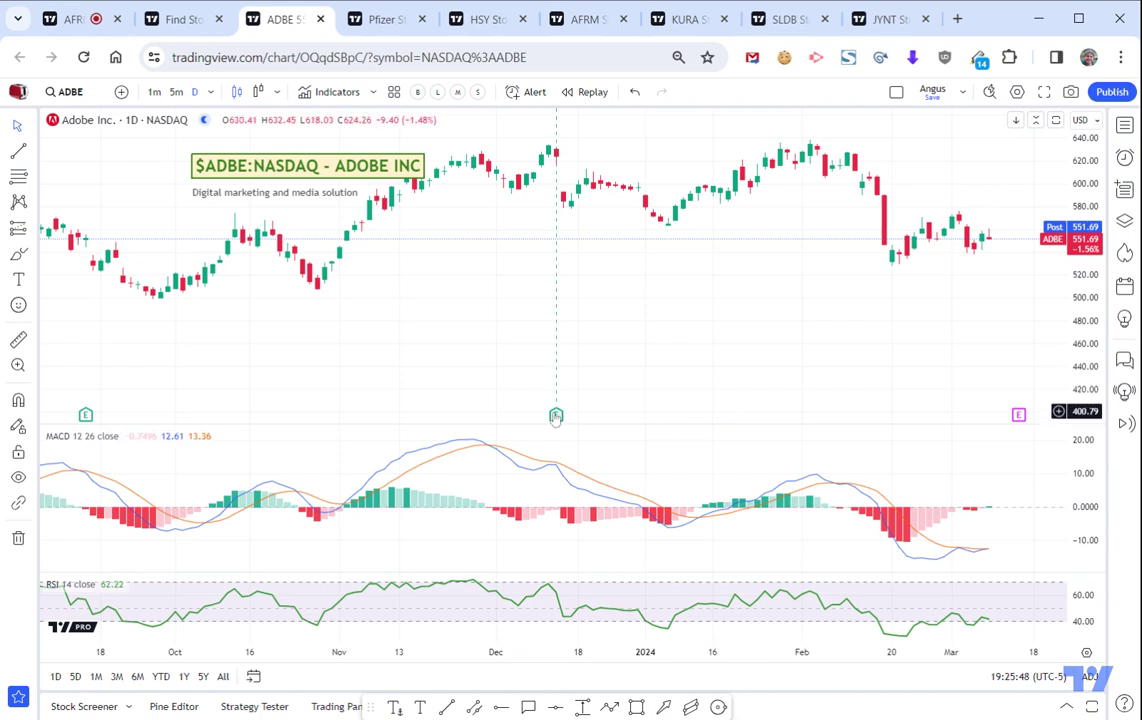
Check ADBE's December and September 2023 earnings details, the upcoming earnings marker, and the recent price, MACD and RSI action.
mouse_move(556, 416)
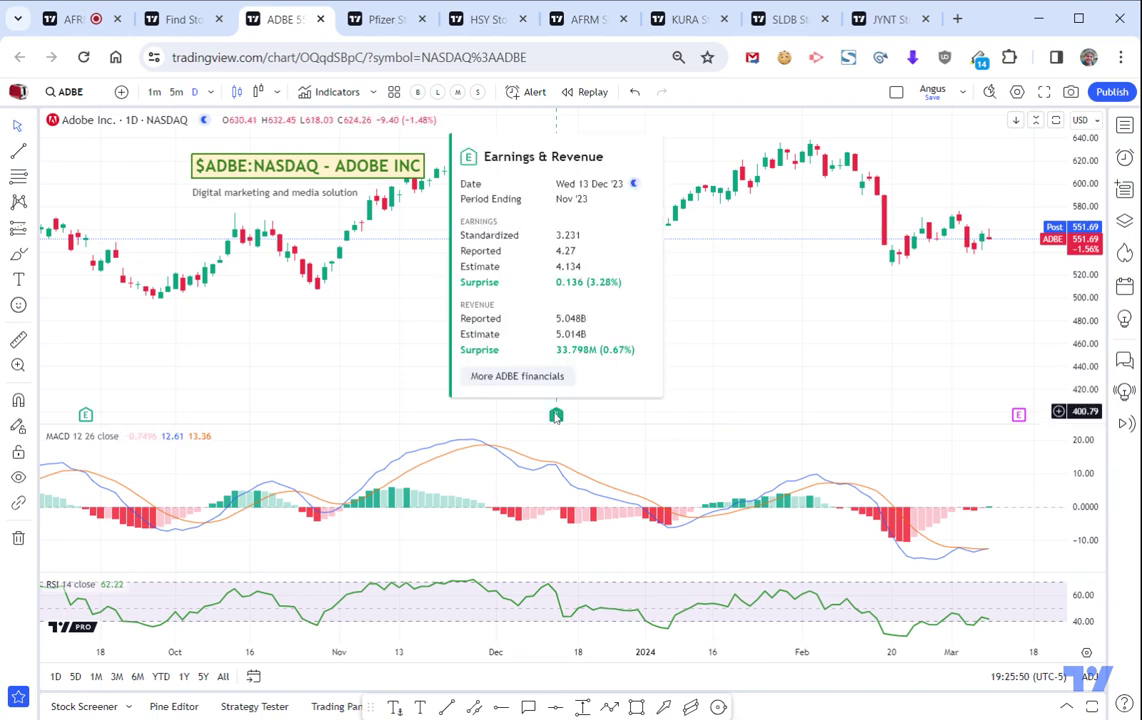
mouse_move(85, 420)
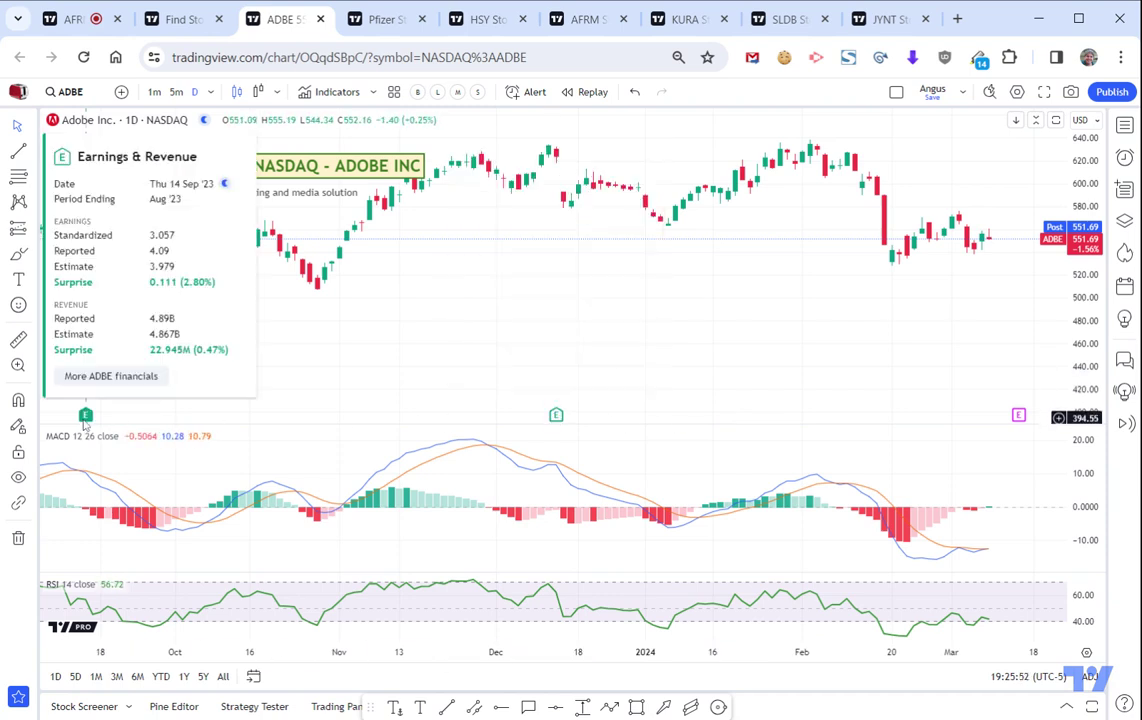
scroll(928, 349, "up", 3)
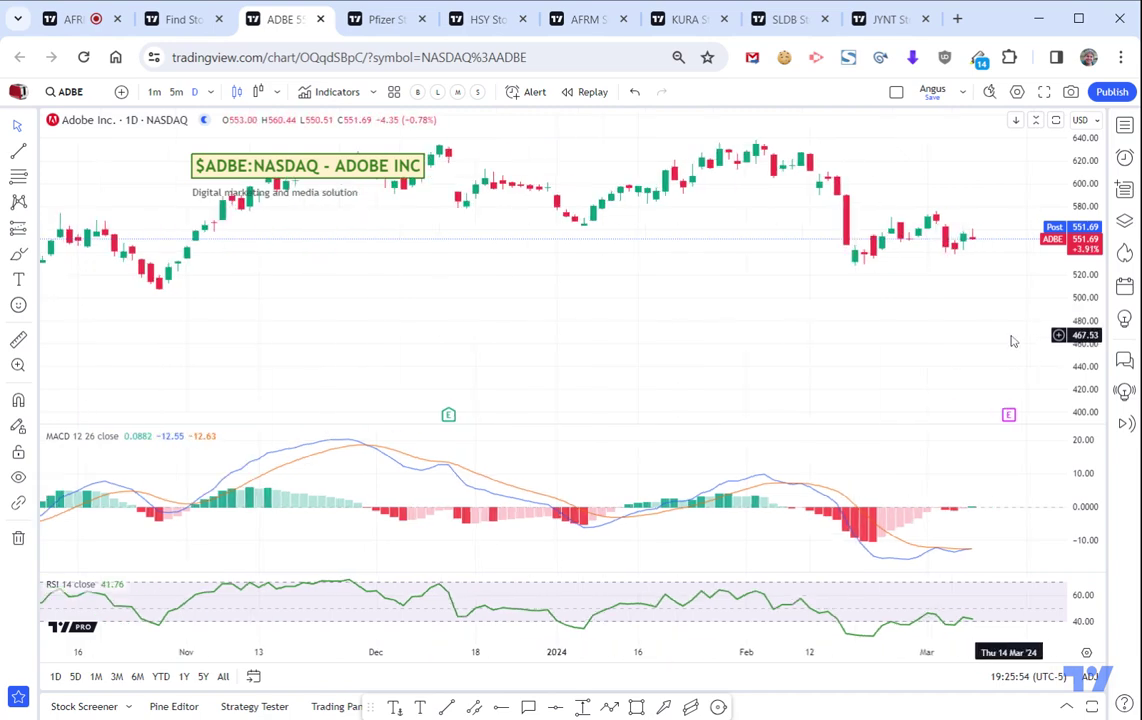
scroll(1011, 341, "up", 4)
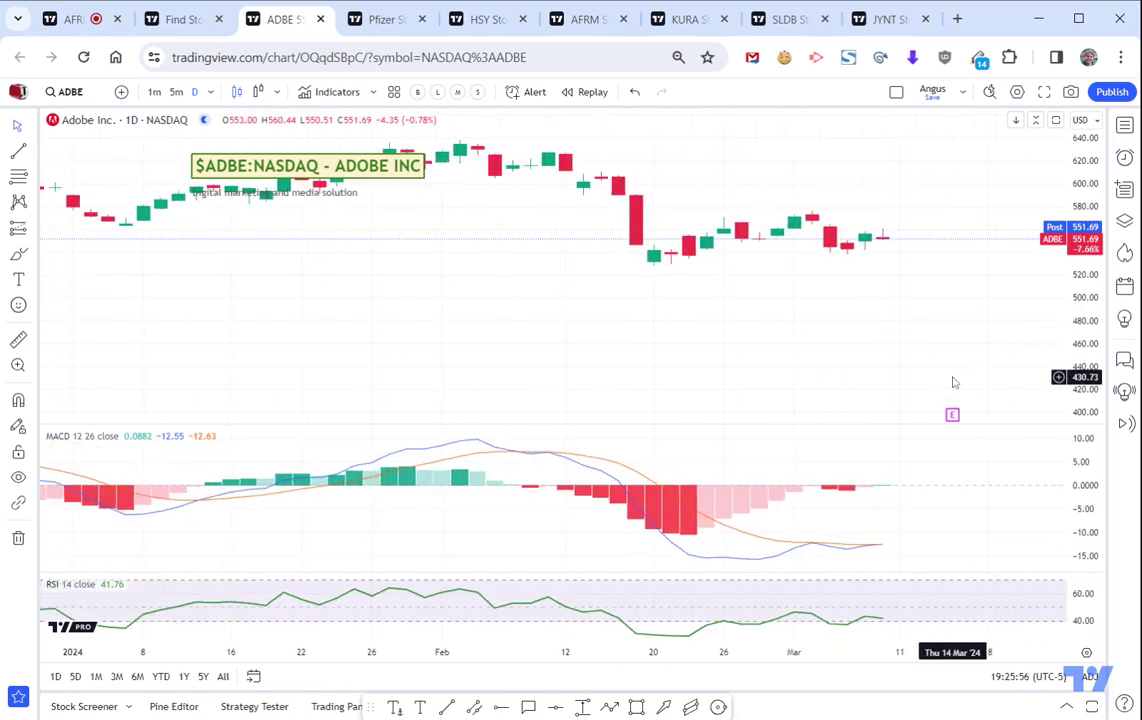
scroll(951, 350, "down", 5)
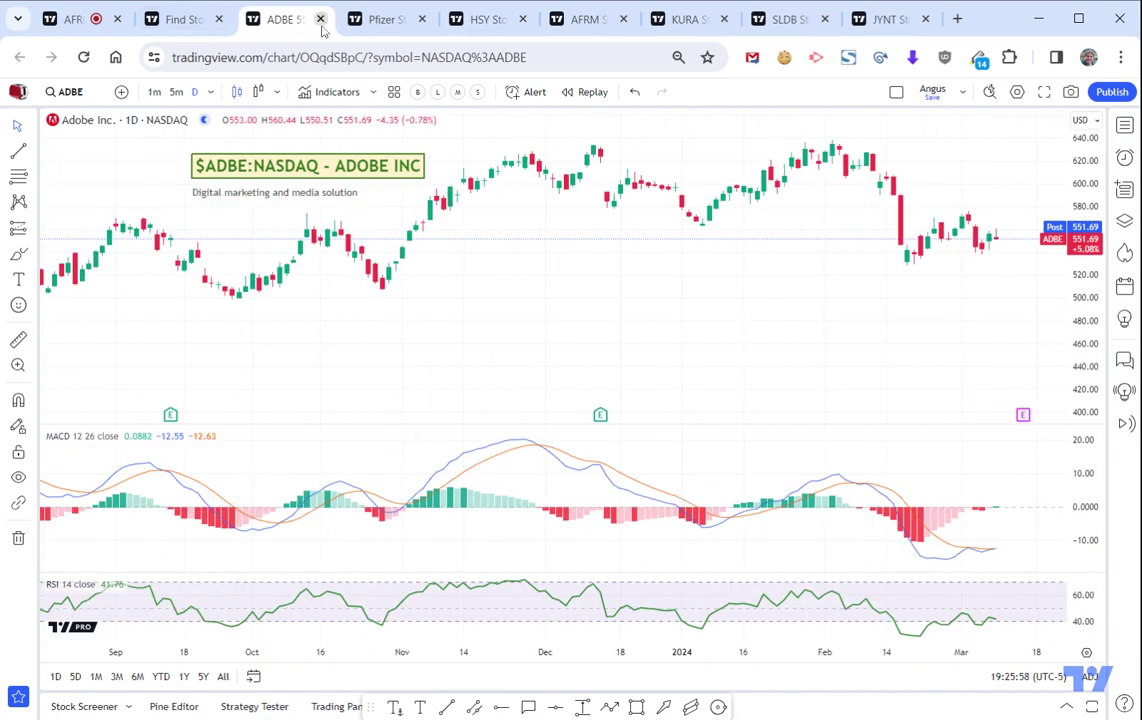
Close the ADBE chart and open Pfizer (PFE) in Supercharts, closing its symbol page.
left_click(385, 19)
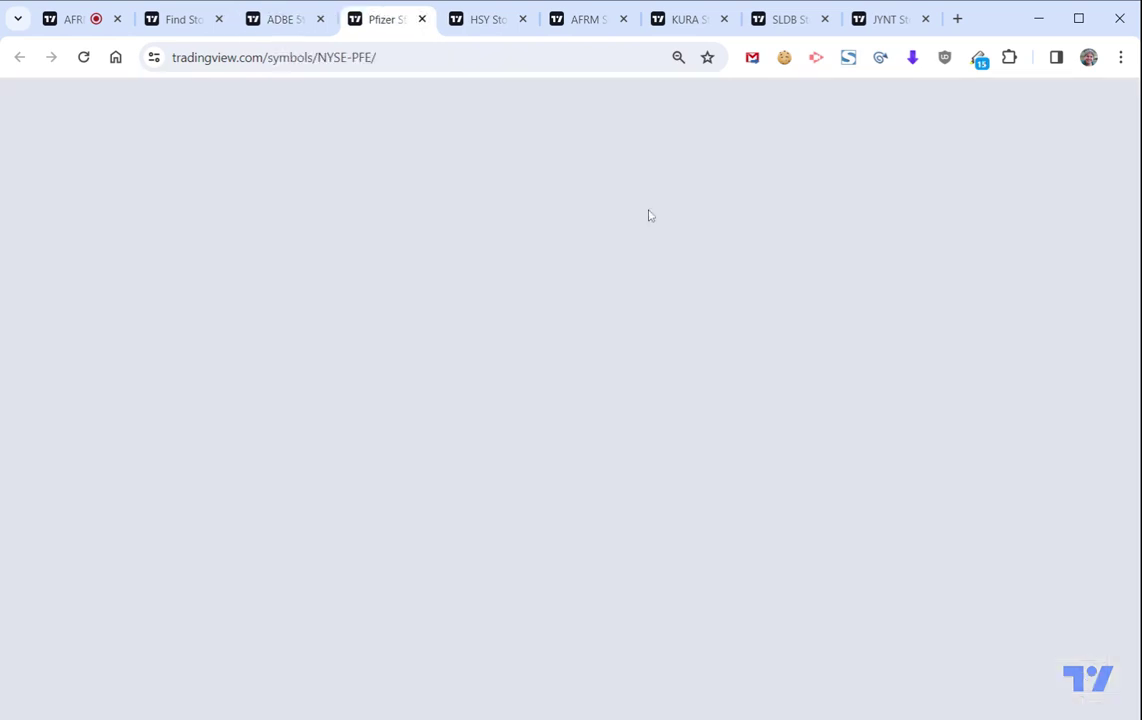
scroll(913, 382, "down", 3)
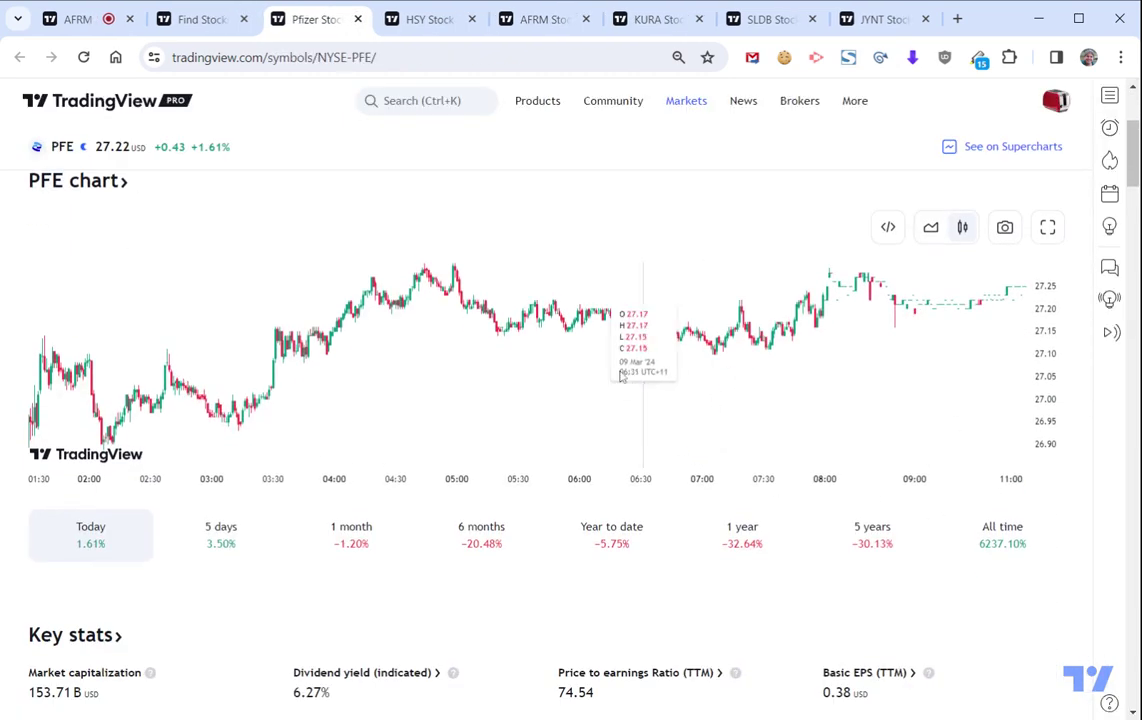
scroll(591, 331, "up", 3)
left_click(1030, 230)
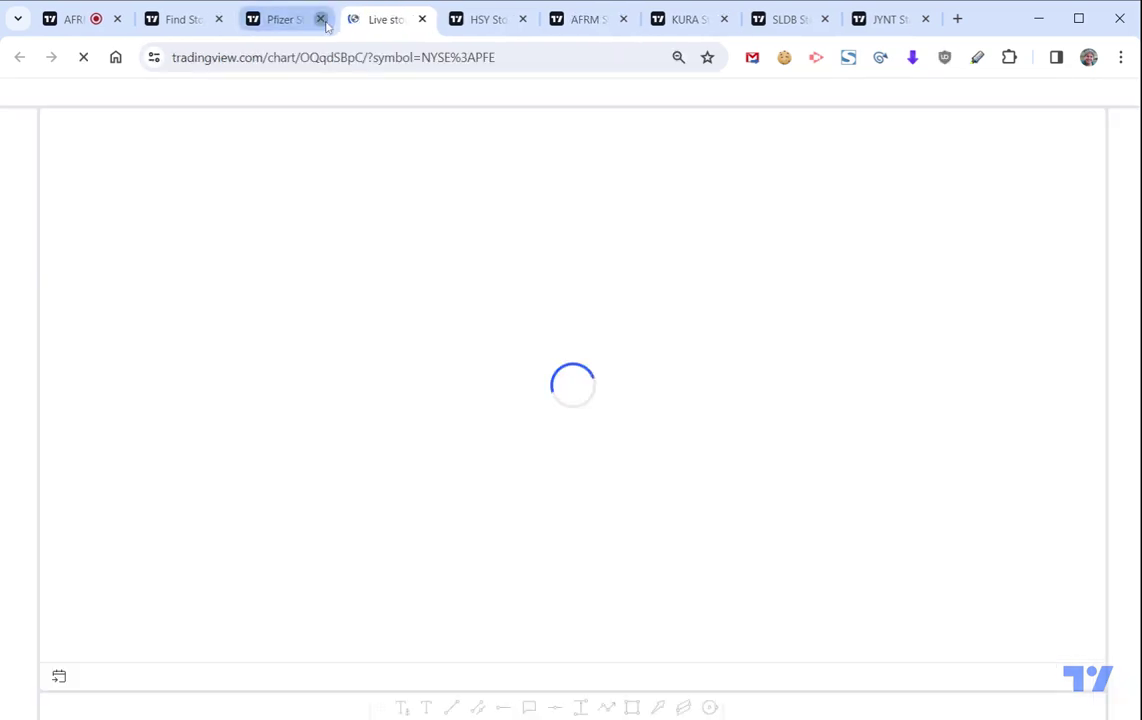
left_click(320, 19)
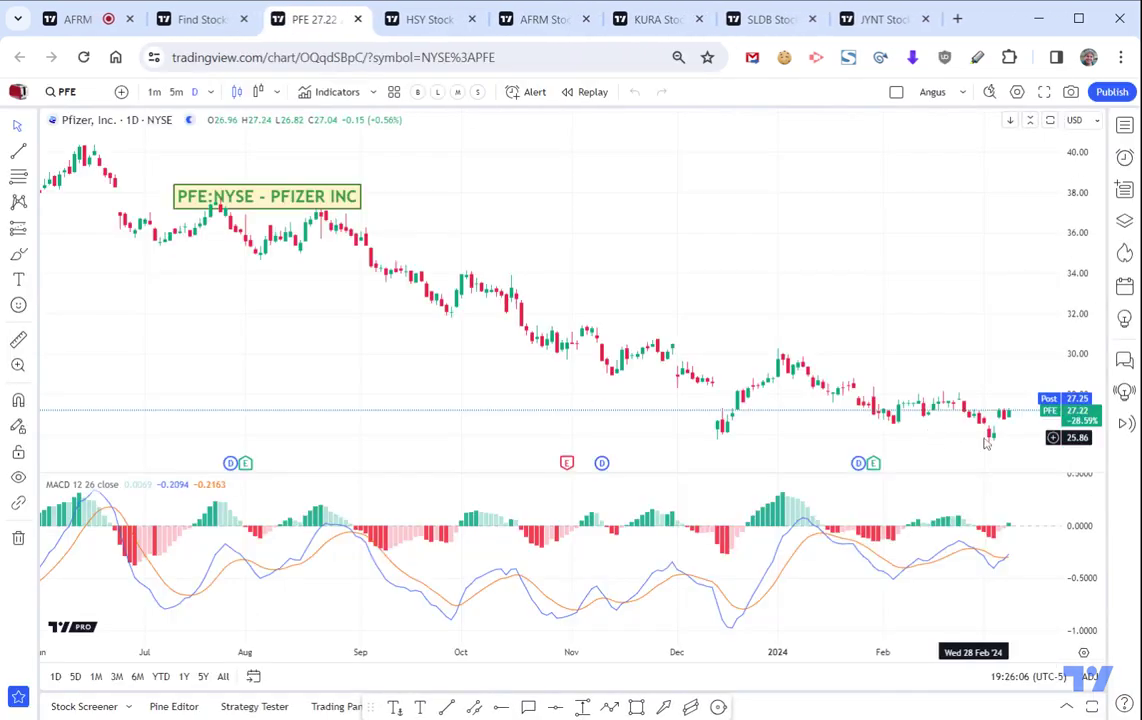
Delete the old price range drawing near March 2023 from the PFE chart.
scroll(950, 318, "down", 3)
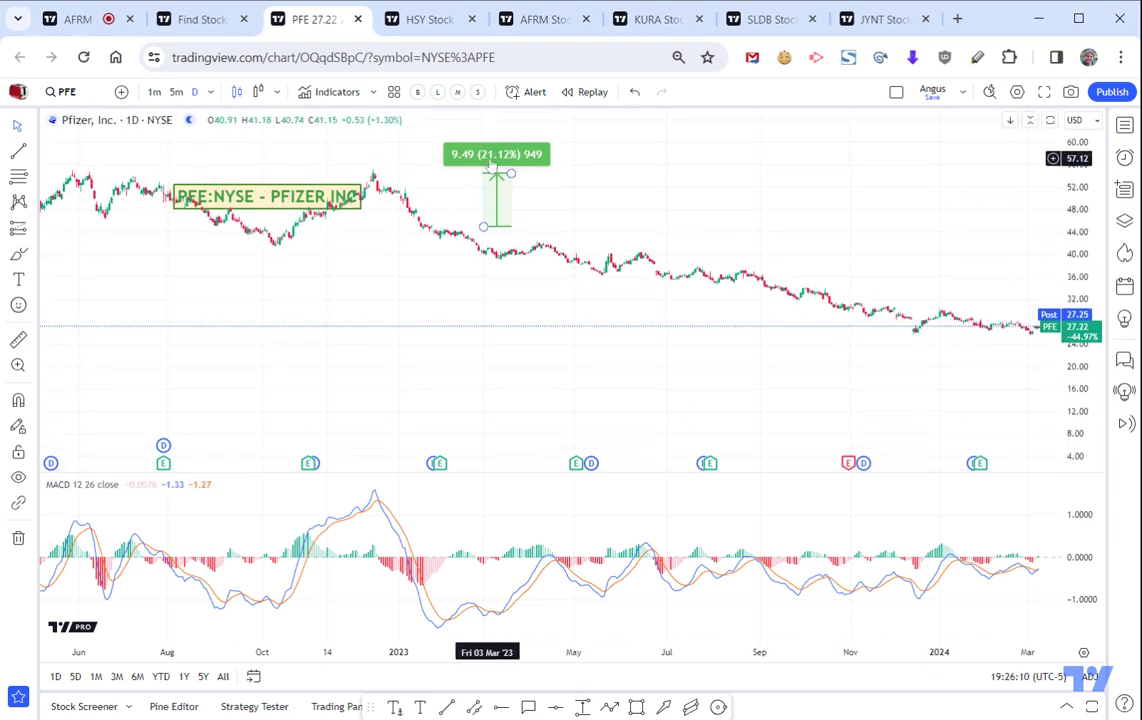
left_click(500, 190)
key("Delete")
Examine PFE's multi-year price and MACD history, including its former lows and the downtrend since 2023.
scroll(754, 283, "down", 5)
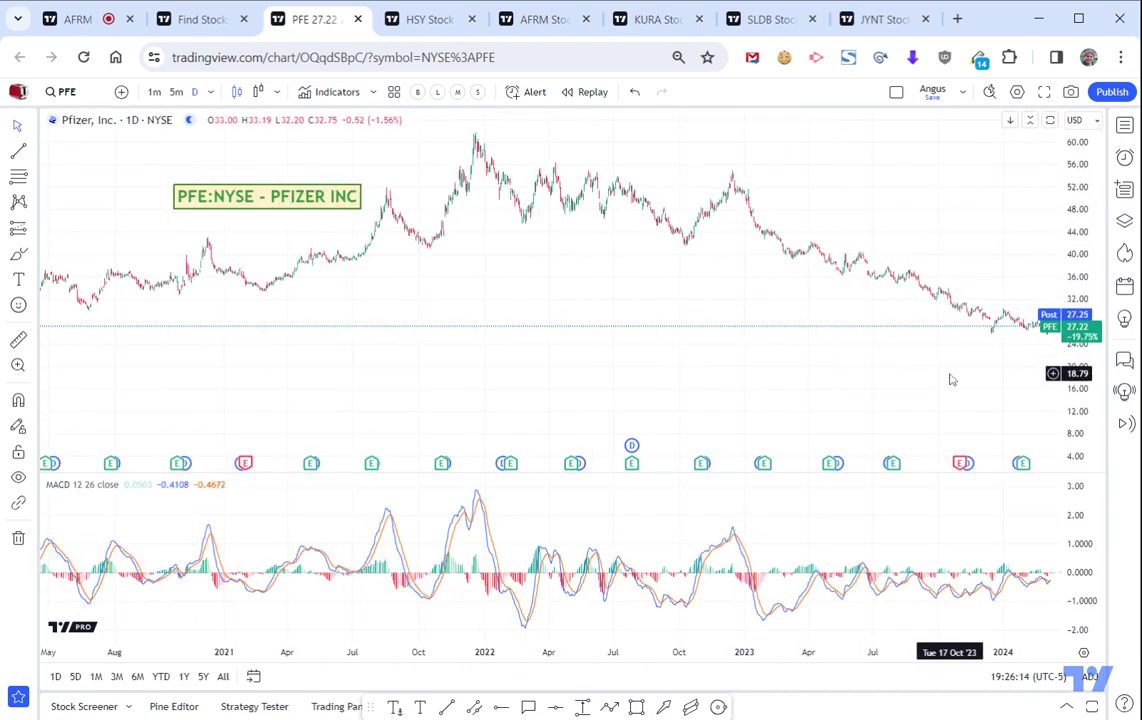
scroll(940, 377, "down", 5)
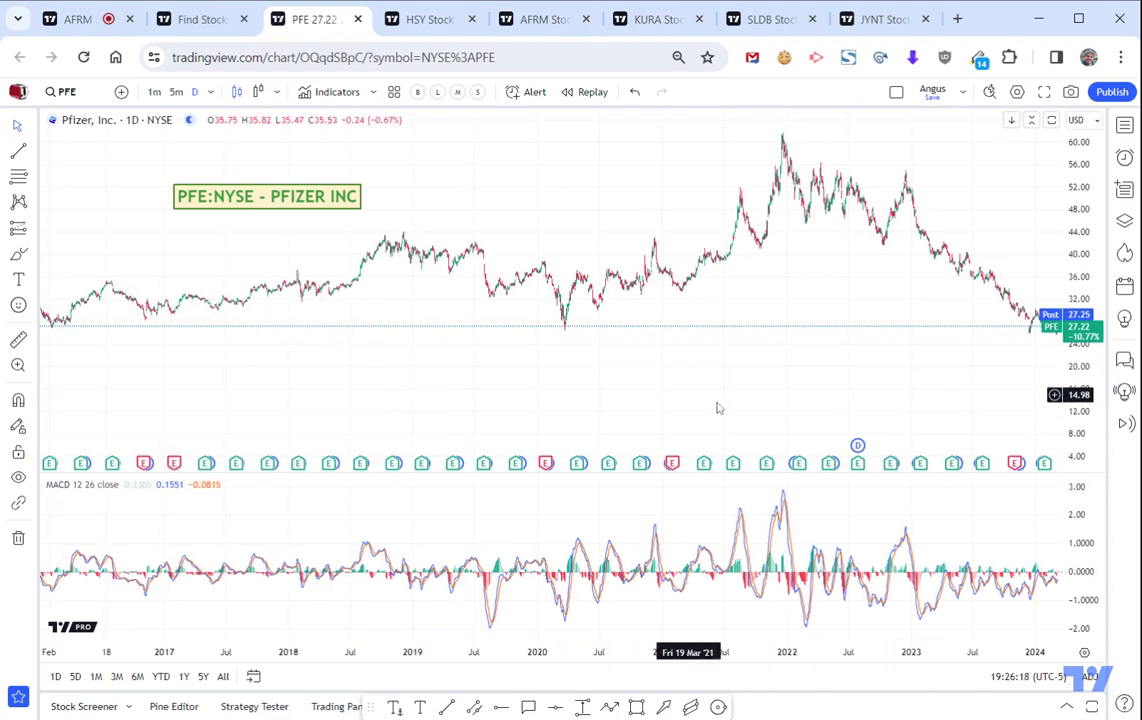
scroll(829, 410, "up", 3)
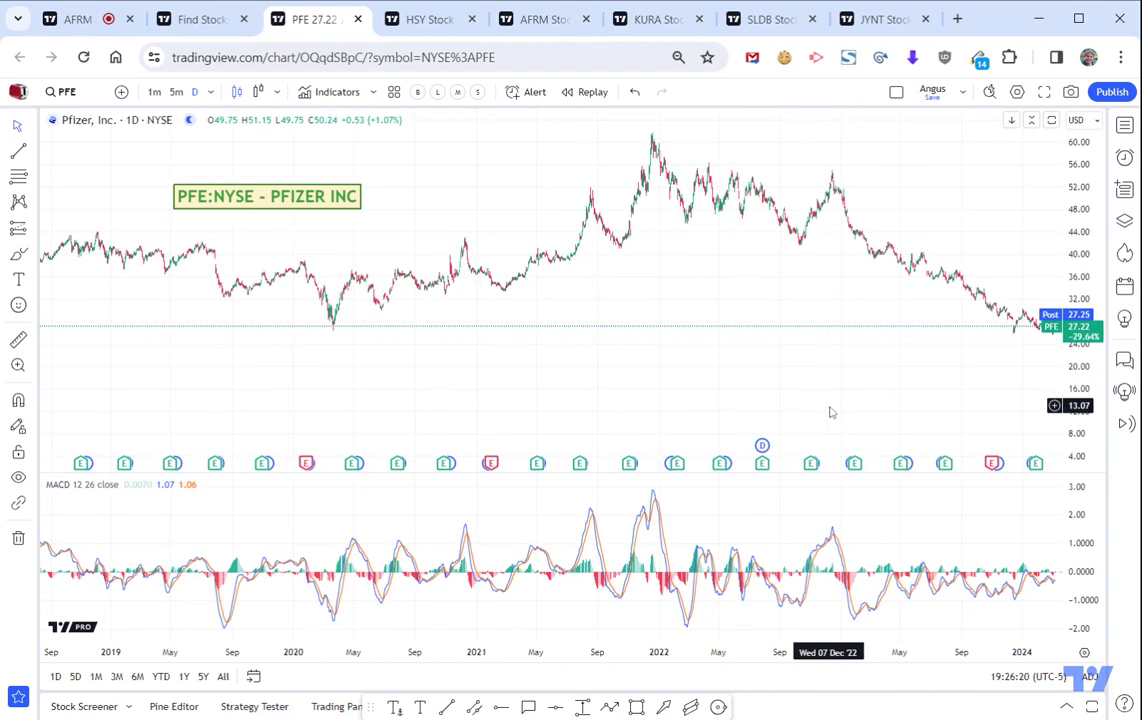
left_click_drag(829, 410, 701, 404)
scroll(701, 404, "down", 5)
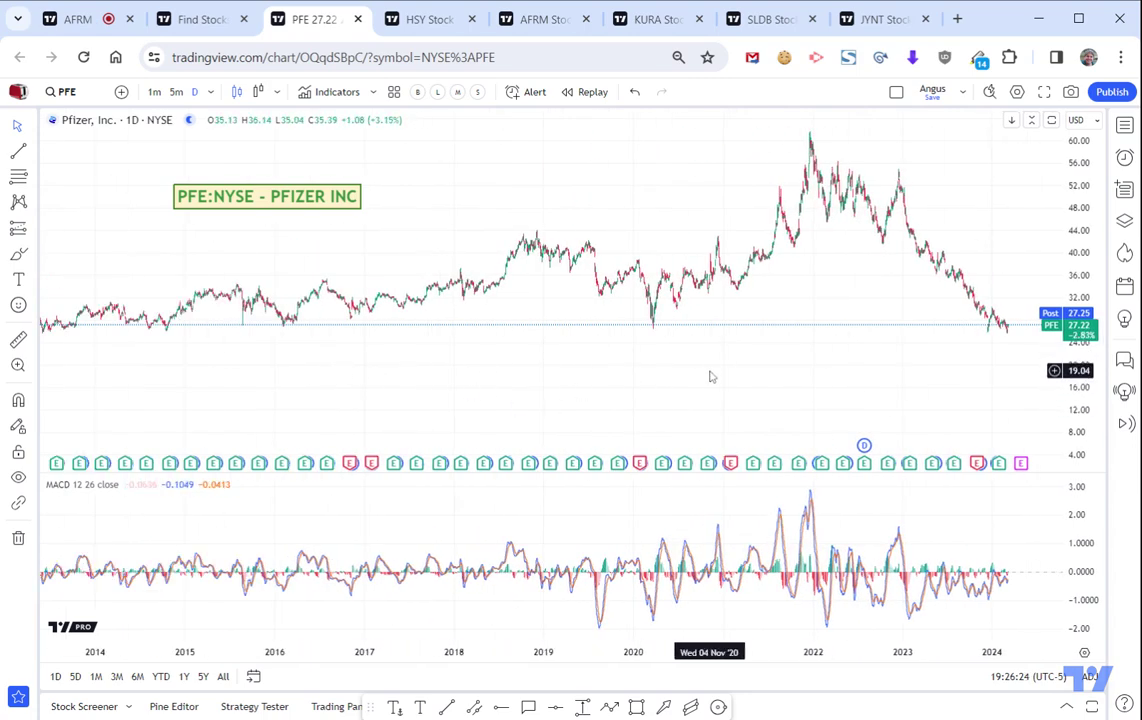
scroll(805, 379, "right", 10)
scroll(648, 375, "up", 3)
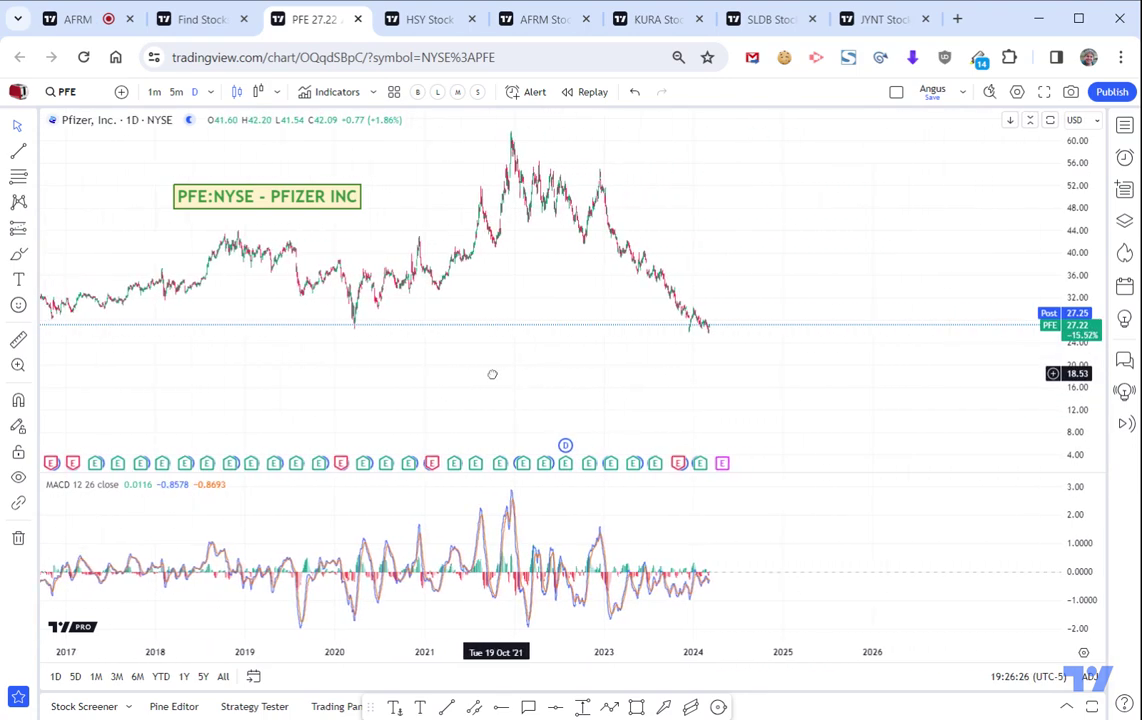
left_click_drag(675, 275, 984, 291)
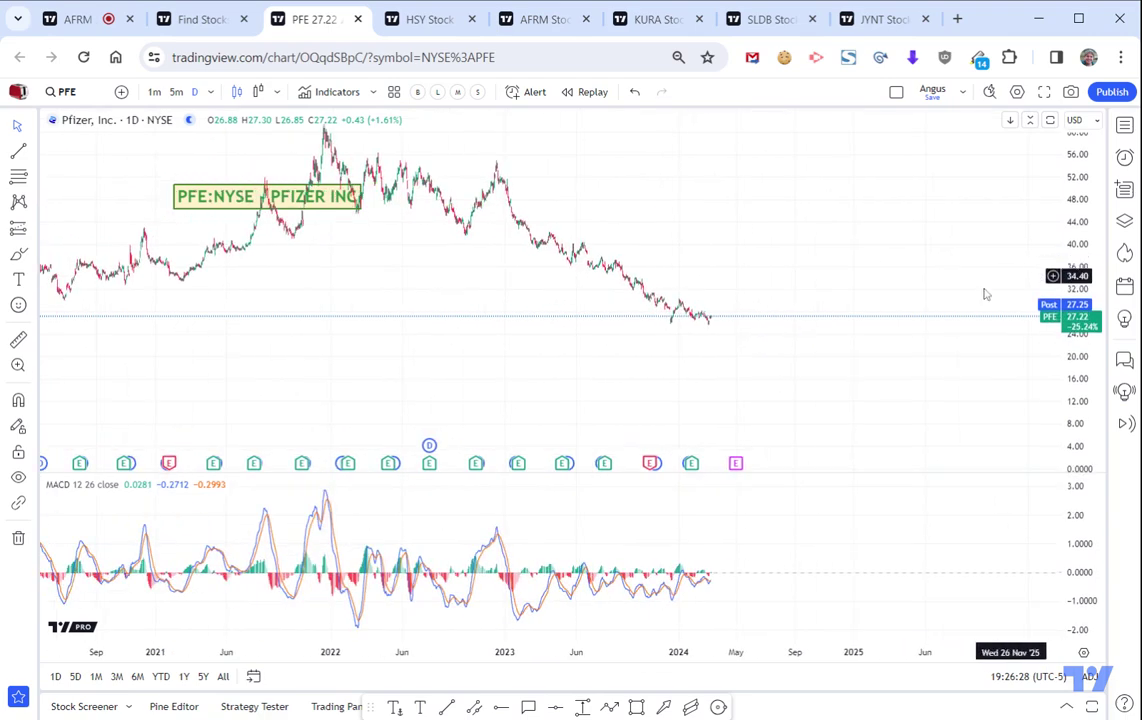
scroll(882, 372, "up", 5)
left_click_drag(548, 268, 831, 344)
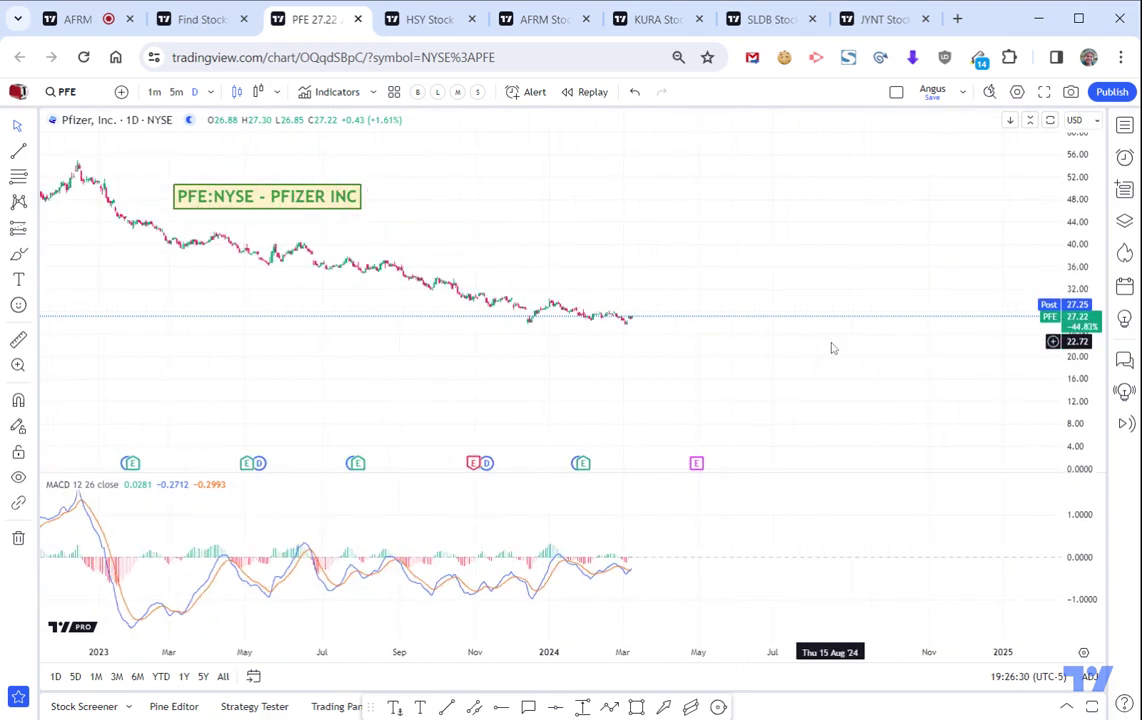
Refit the PFE price scale and examine the recent daily candles and MACD crossover from late 2023 to March 2024.
scroll(831, 344, "up", 4)
left_click_drag(538, 281, 963, 270)
scroll(935, 375, "up", 4)
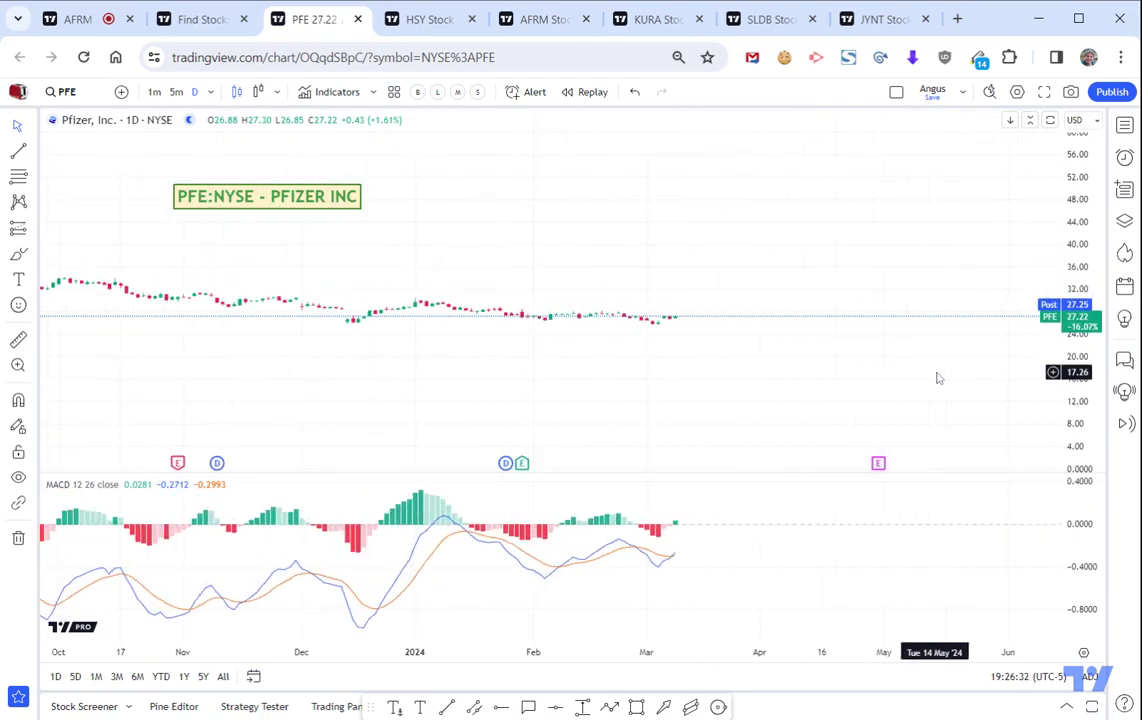
scroll(703, 289, "up", 3)
left_click_drag(517, 393, 1070, 382)
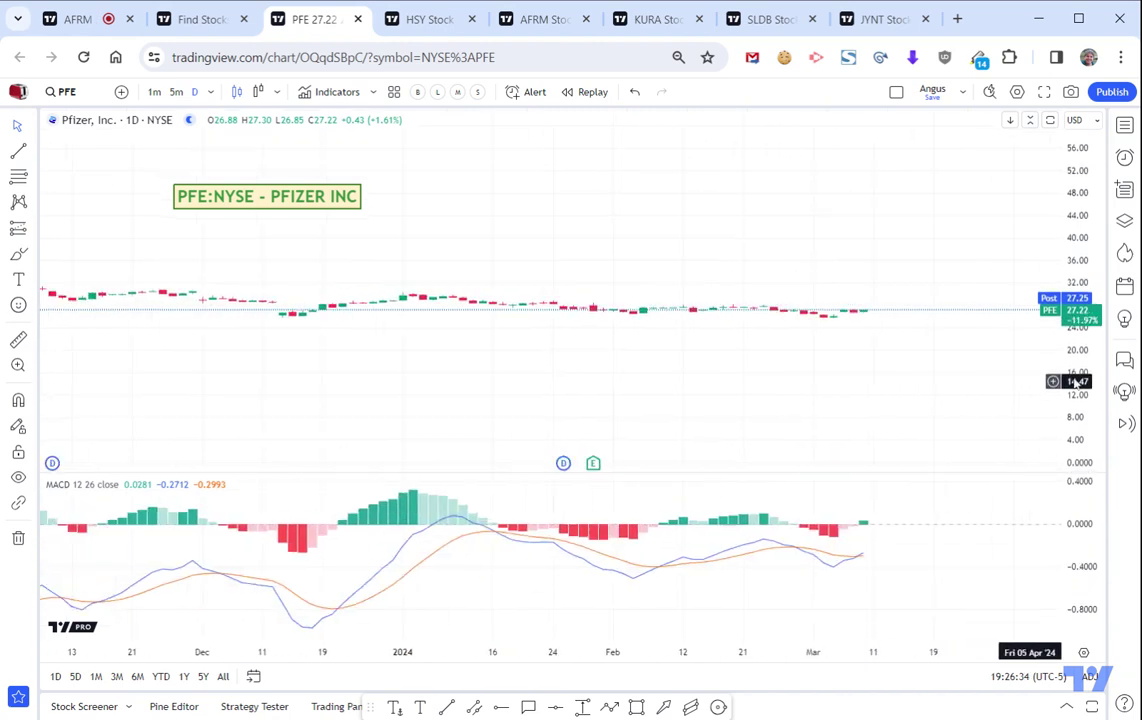
left_click(1053, 383)
double_click(1081, 355)
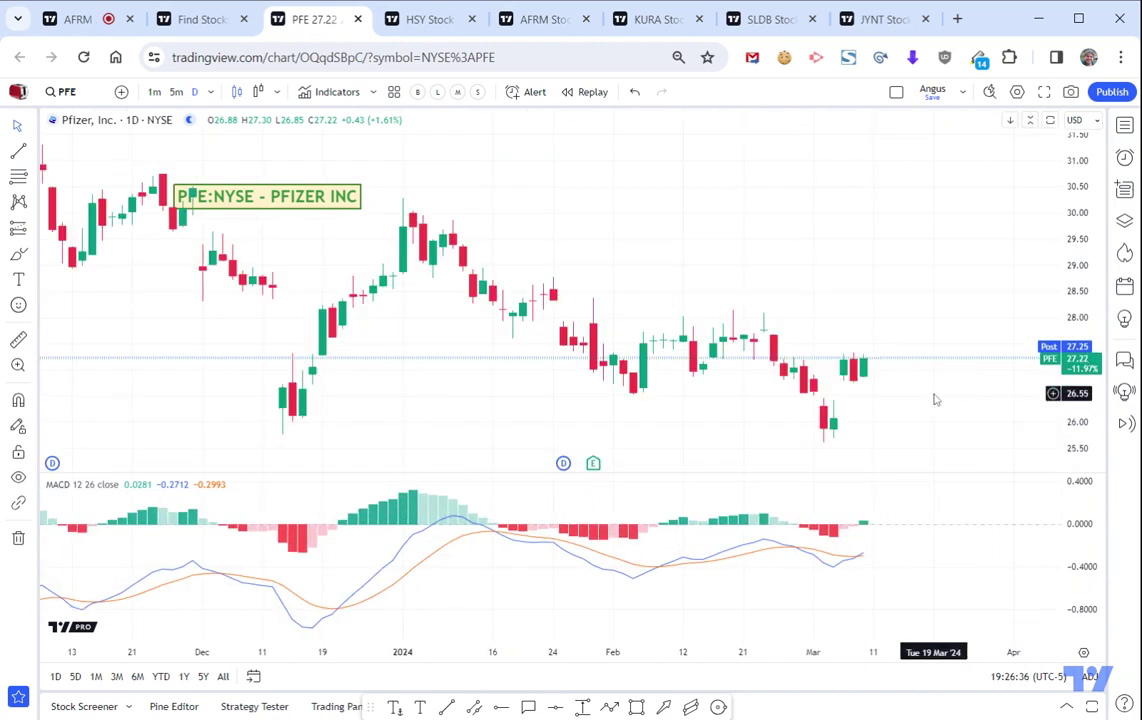
scroll(938, 399, "down", 2)
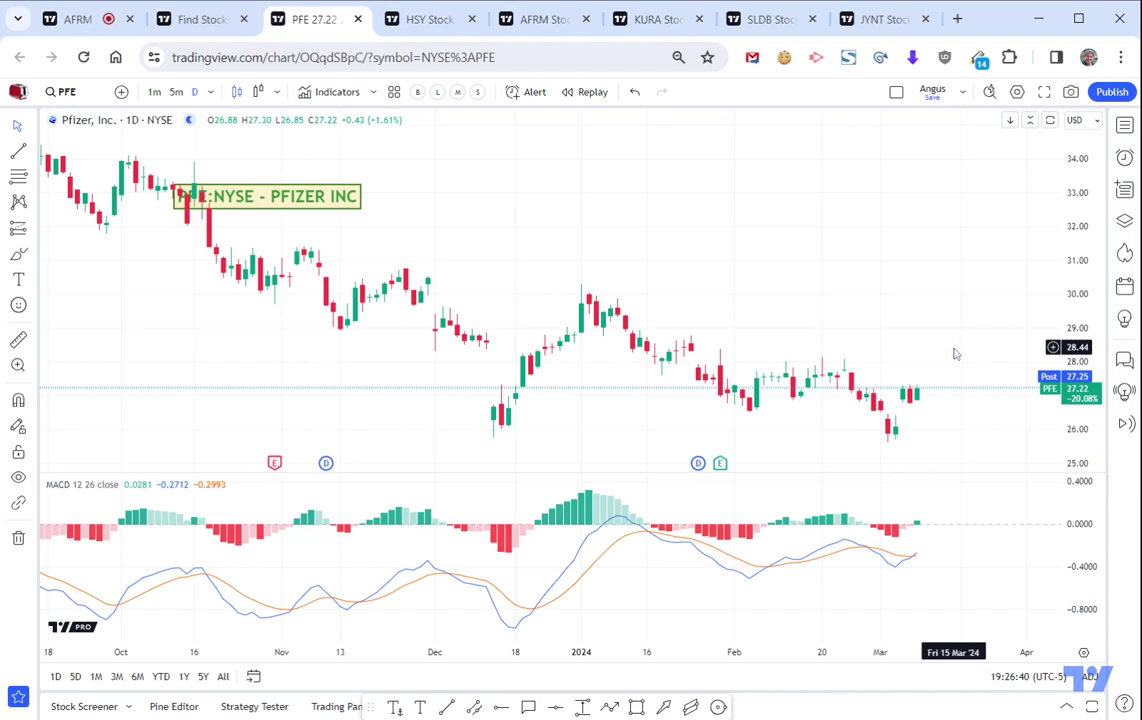
left_click_drag(954, 353, 834, 354)
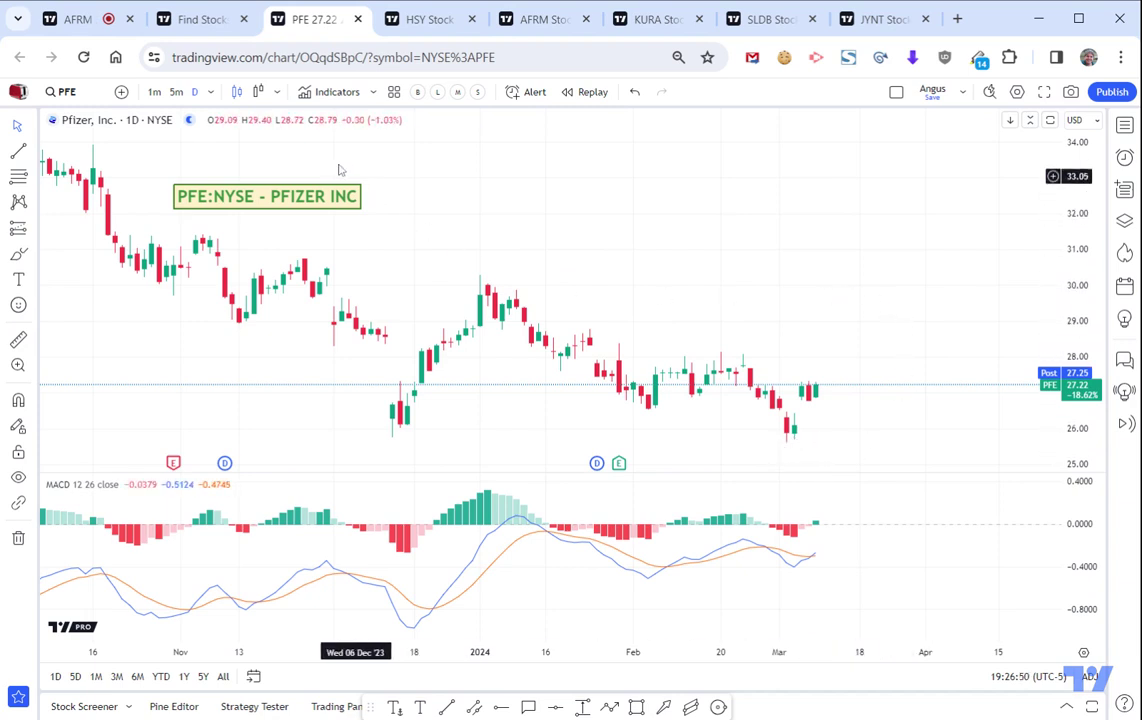
Add the Relative Strength Index indicator to the PFE chart.
left_click(311, 97)
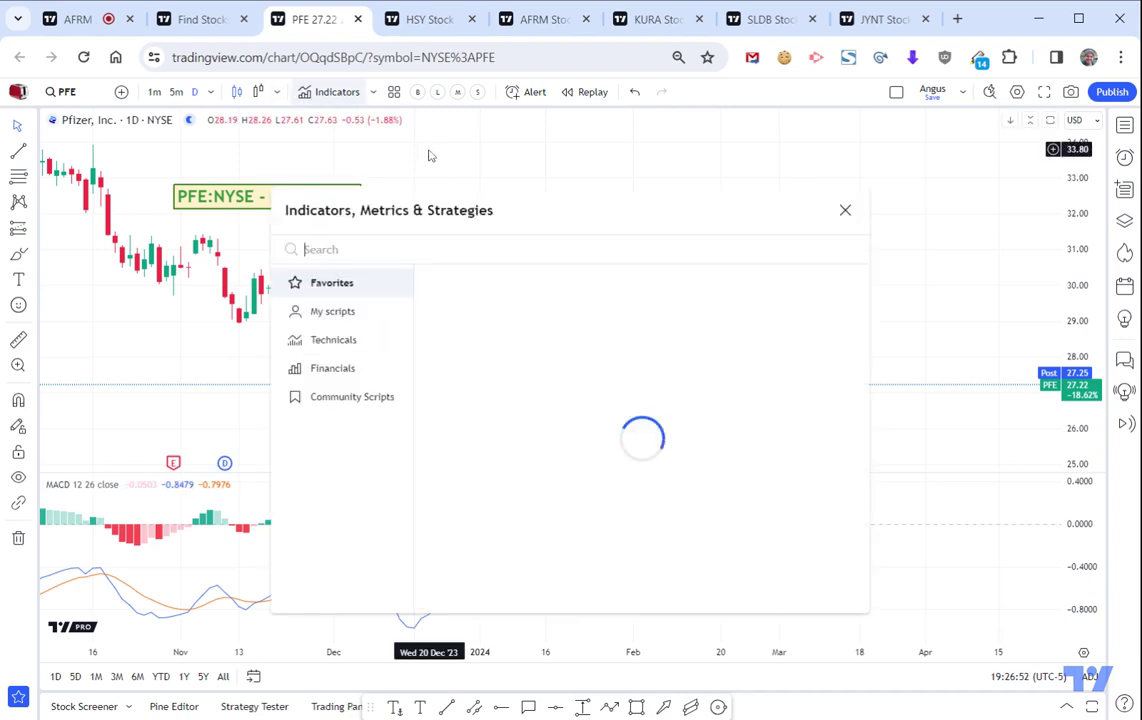
type("RSI")
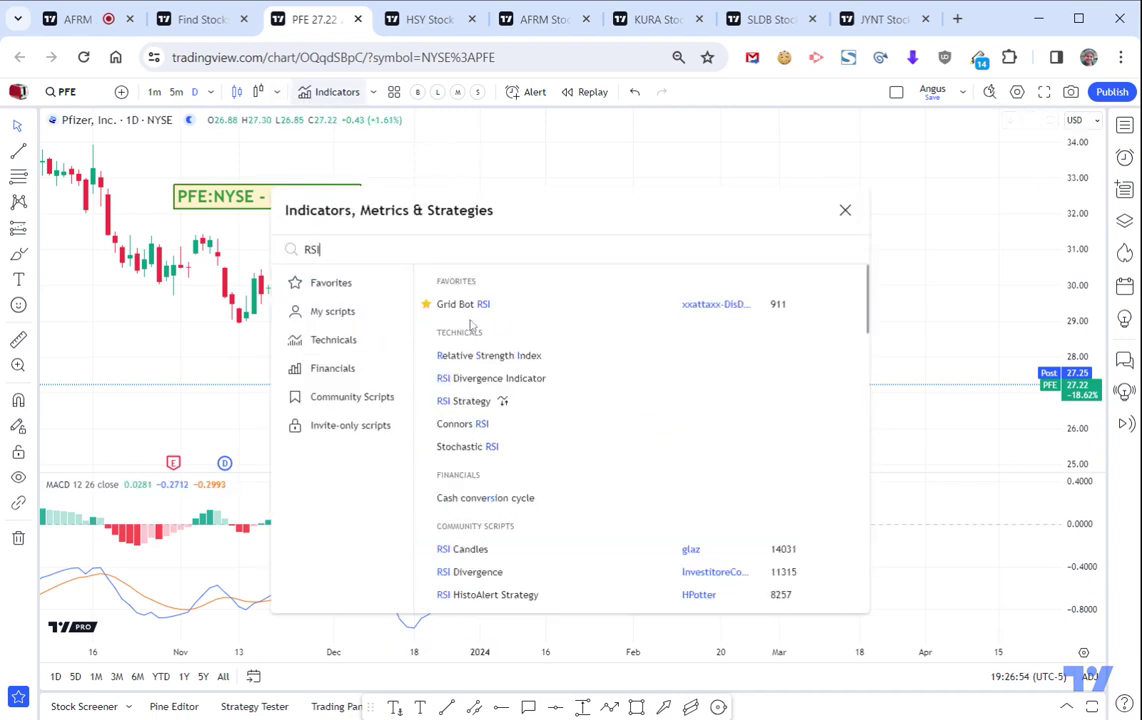
left_click(631, 365)
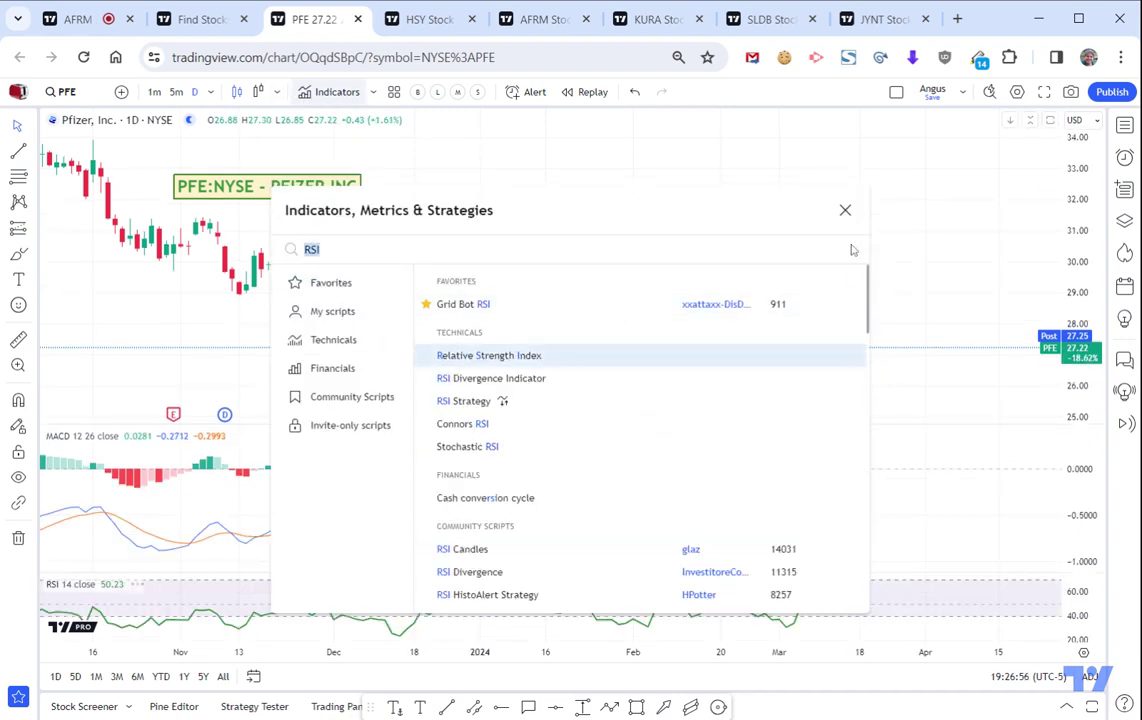
left_click(845, 212)
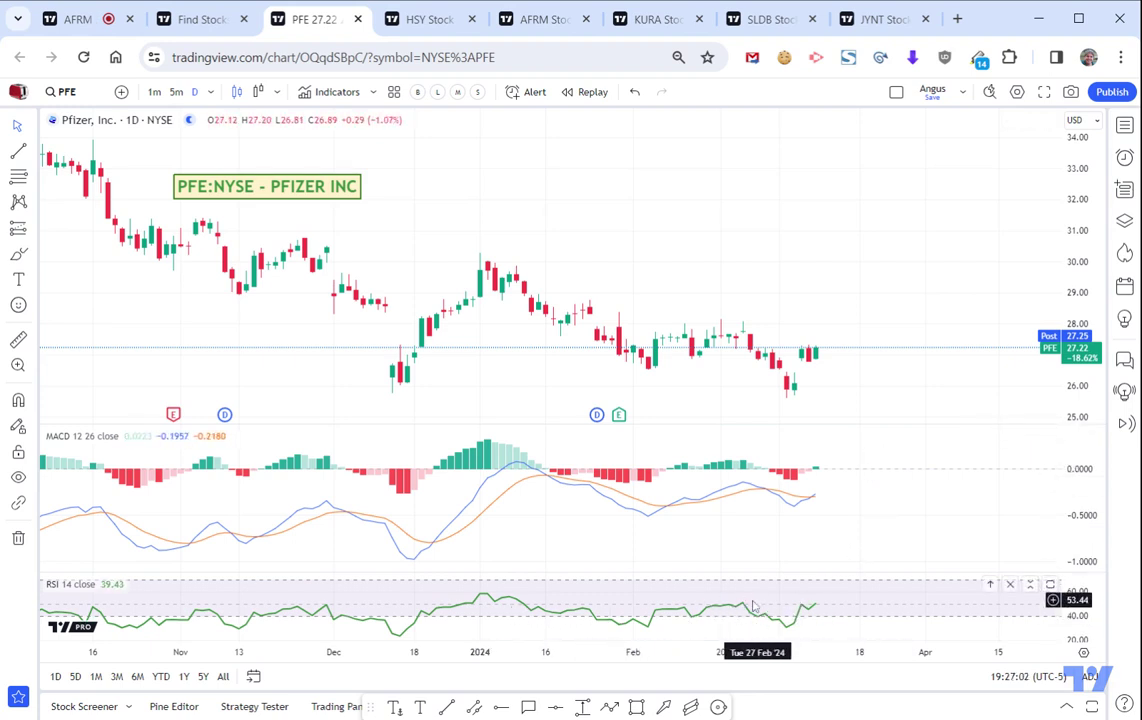
Draw a regression trend channel on PFE from the 14 December 2022 peak to 5 March 2024.
scroll(913, 412, "down", 2)
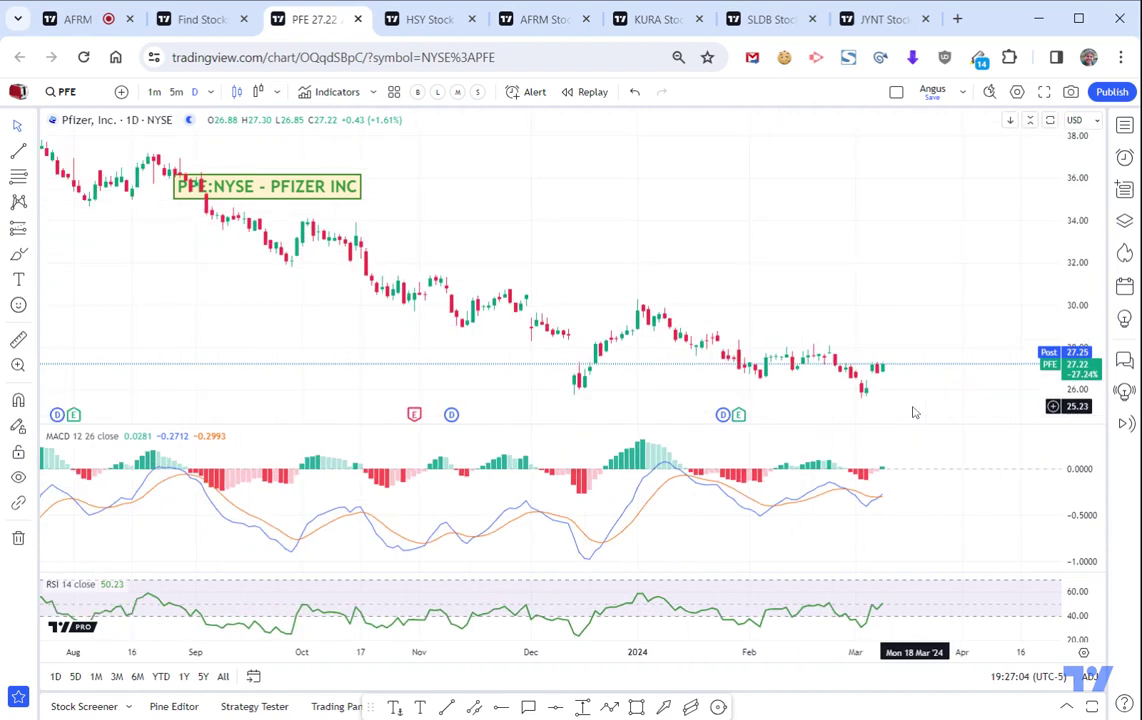
scroll(913, 412, "down", 3)
scroll(913, 412, "down", 2)
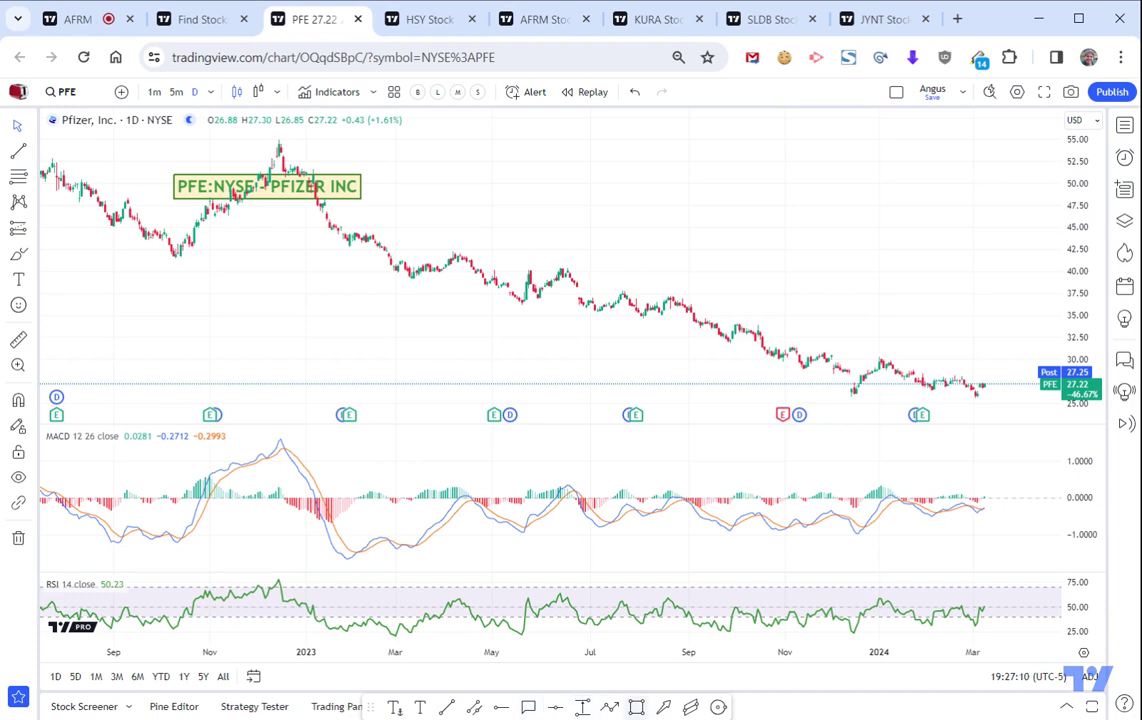
left_click(690, 707)
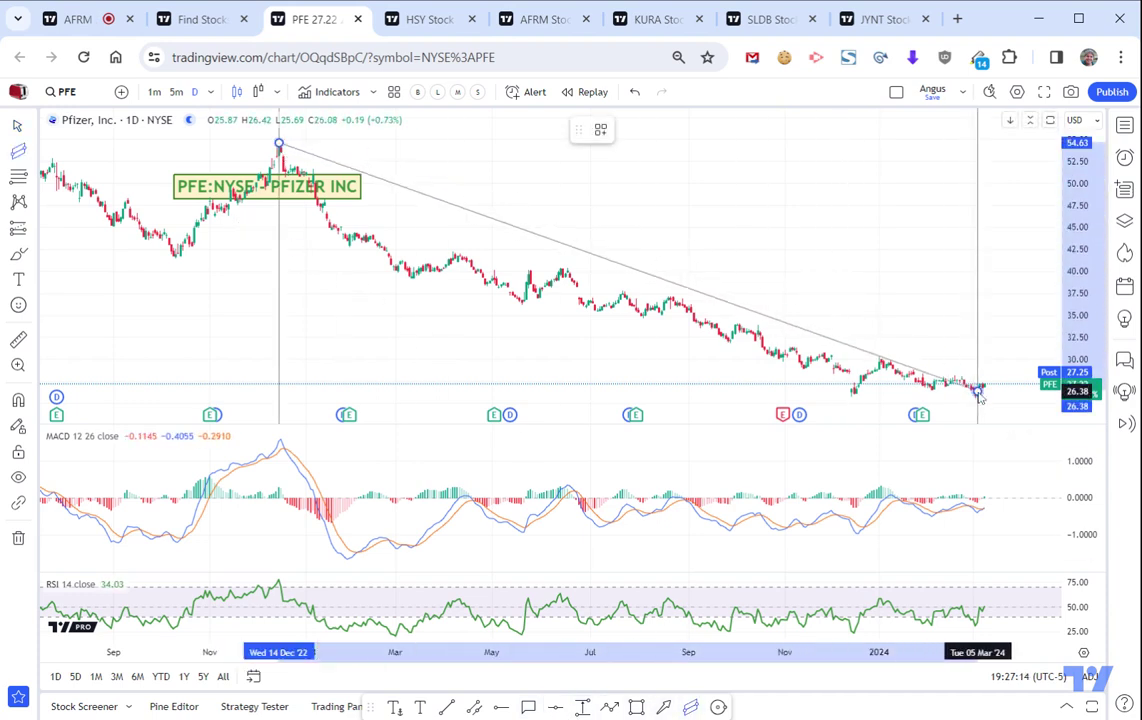
left_click(977, 390)
left_click(1007, 436)
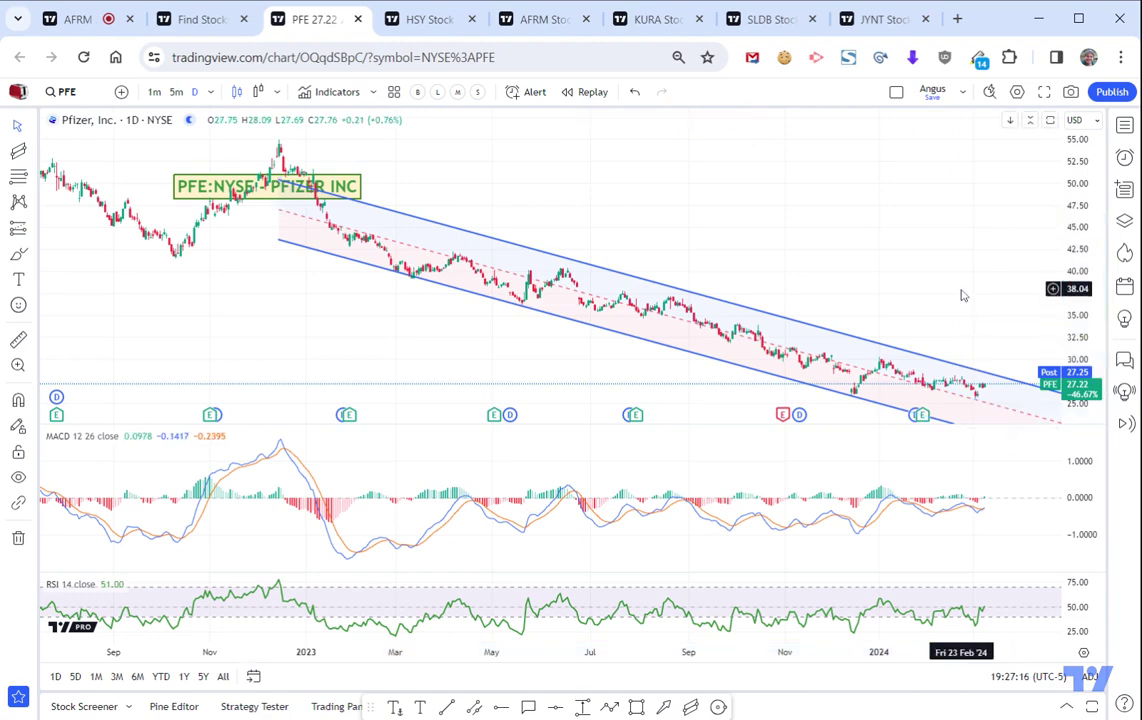
Examine the PFE downtrend channel against the price, MACD and RSI history back to 2014.
scroll(962, 295, "up", 1)
scroll(962, 295, "down", 3)
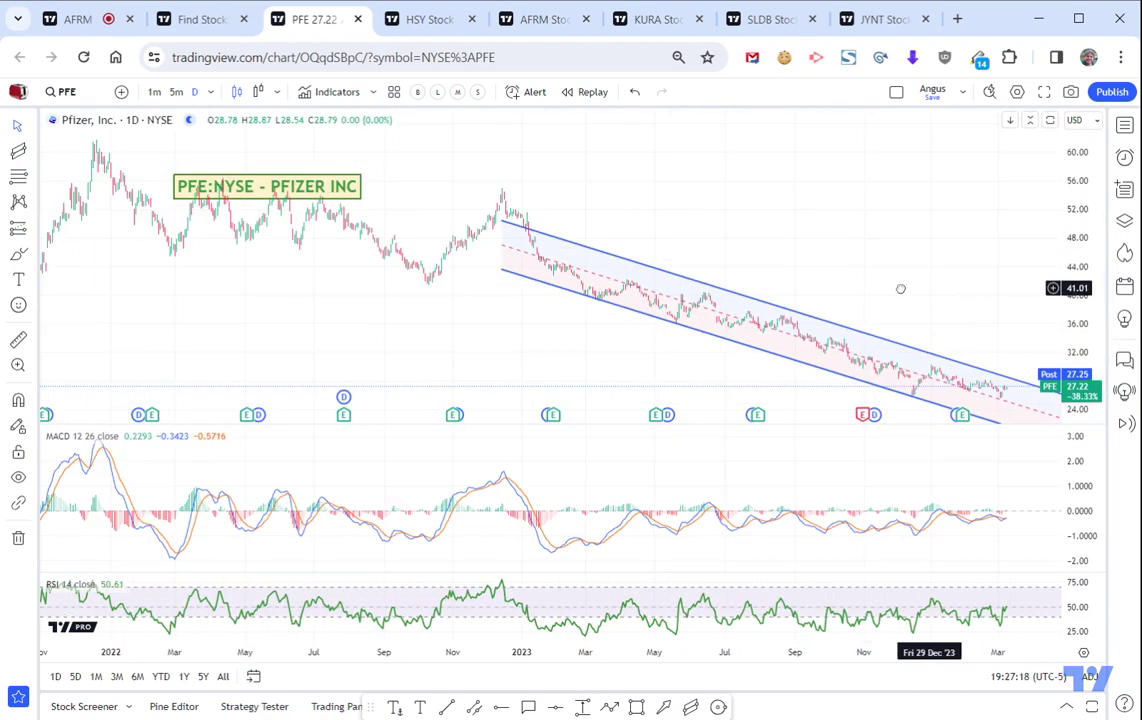
left_click_drag(900, 288, 750, 273)
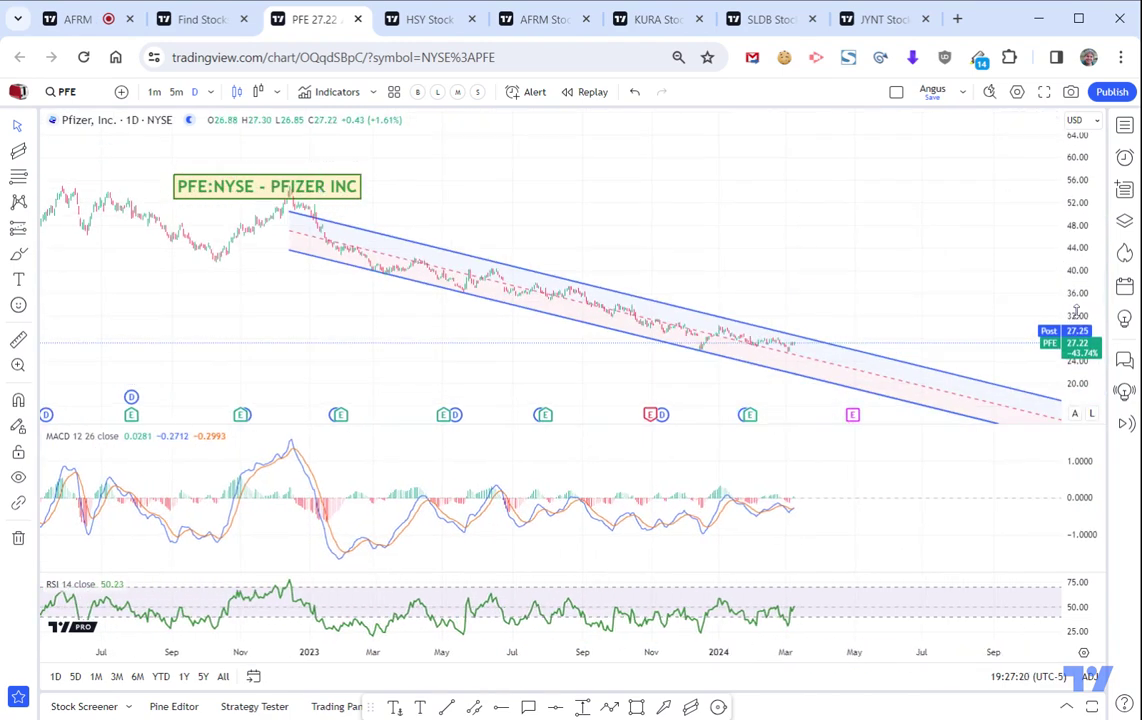
left_click_drag(897, 292, 904, 296)
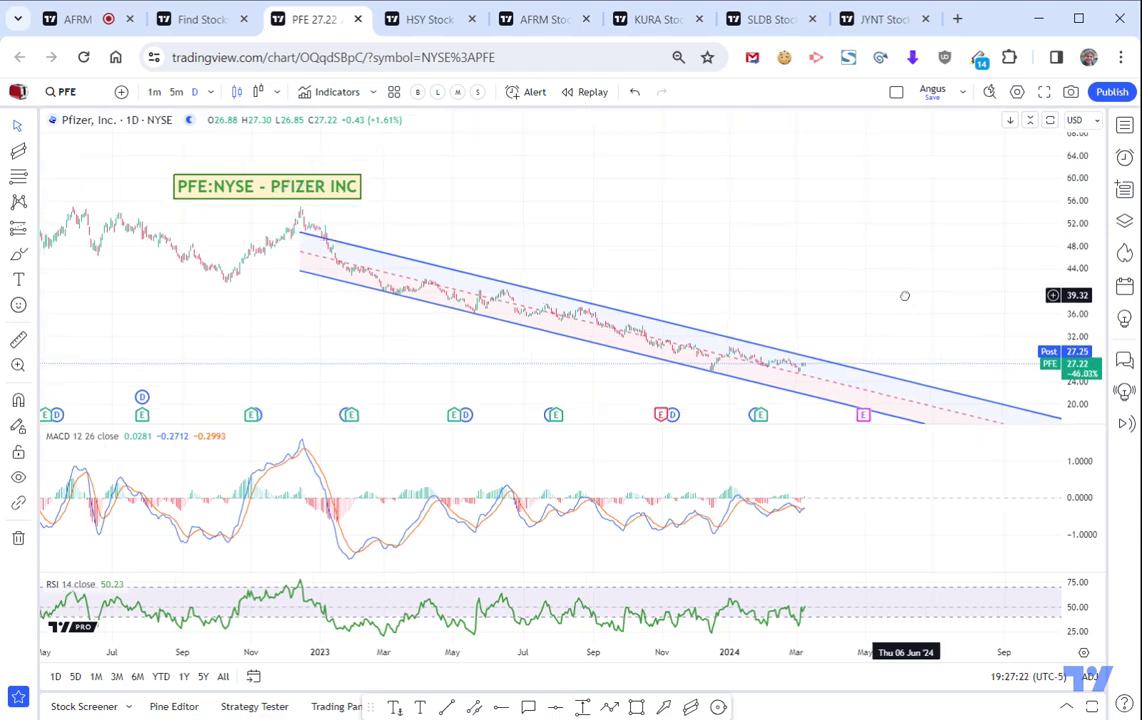
scroll(813, 315, "down", 5)
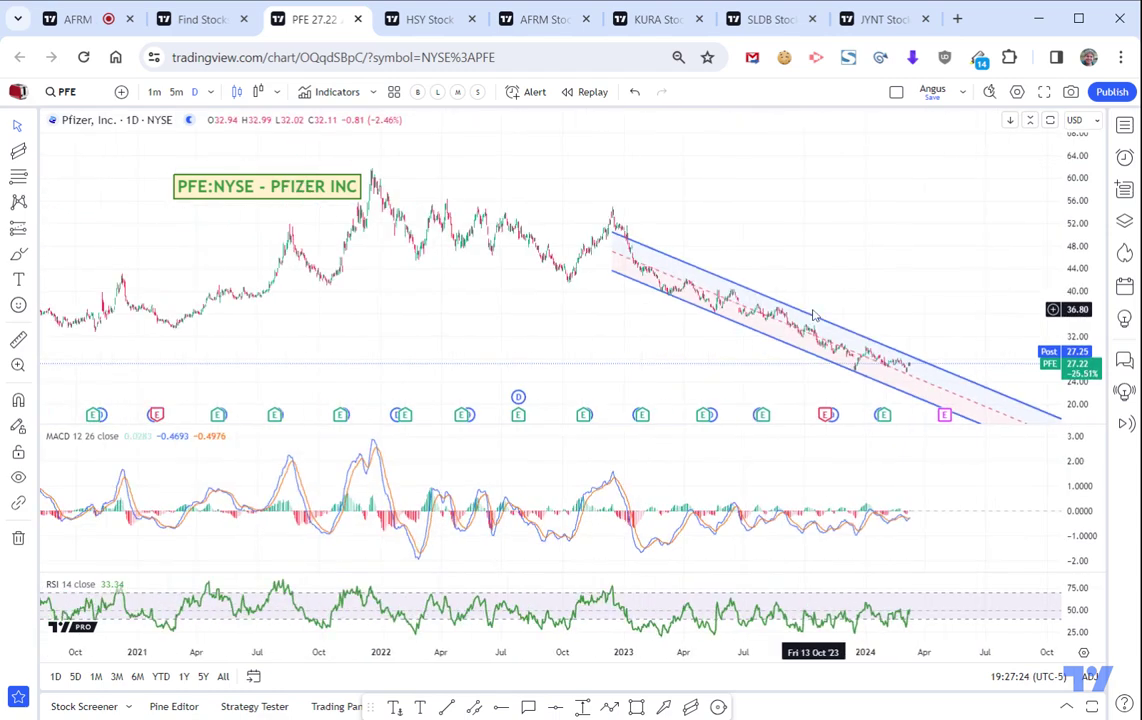
scroll(813, 315, "down", 2)
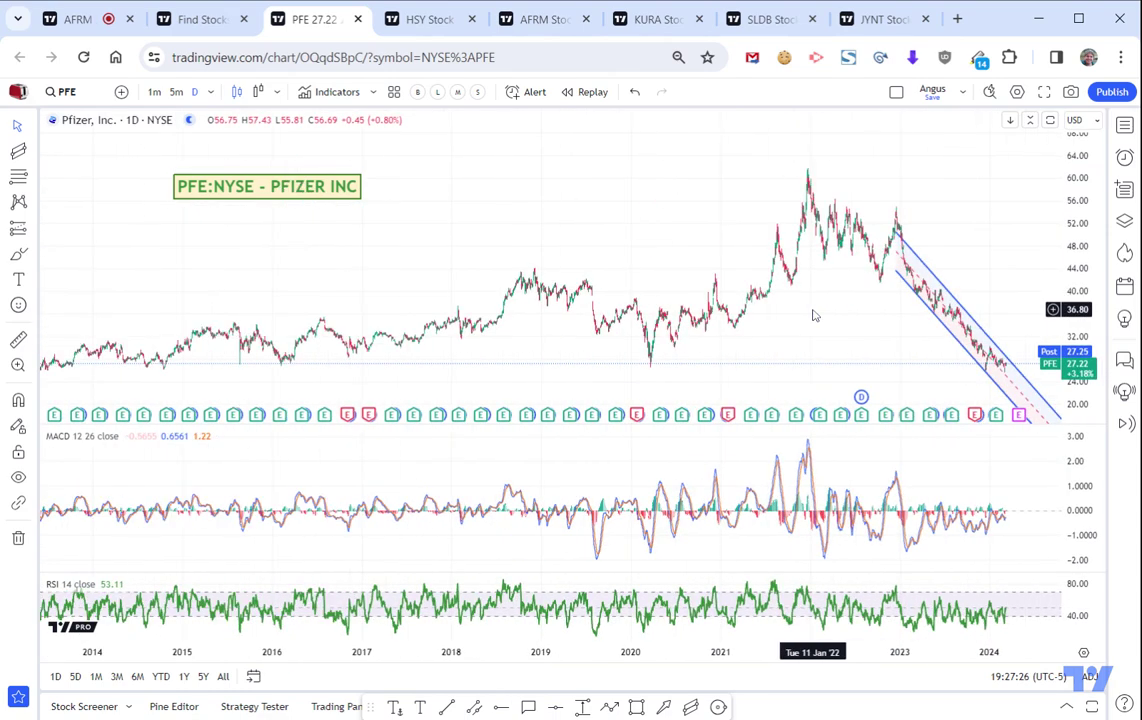
scroll(813, 315, "up", 8)
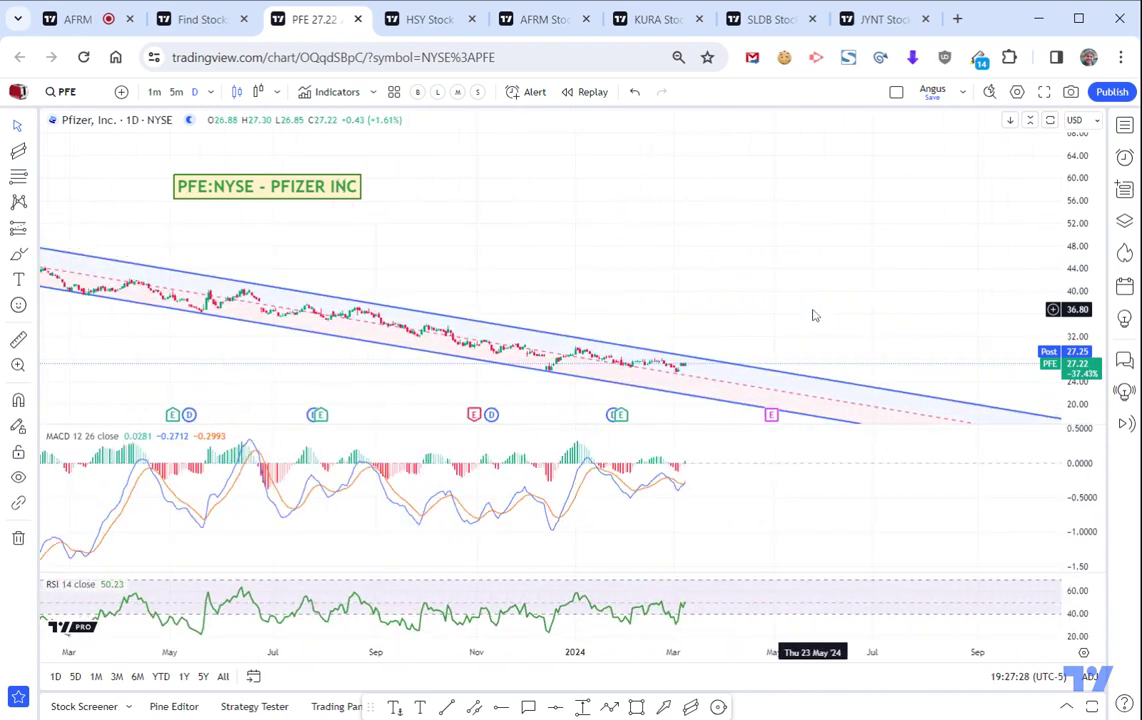
Open the PFE symbol details and review its key stats, earnings, dividends and quarterly income statement.
left_click(1124, 128)
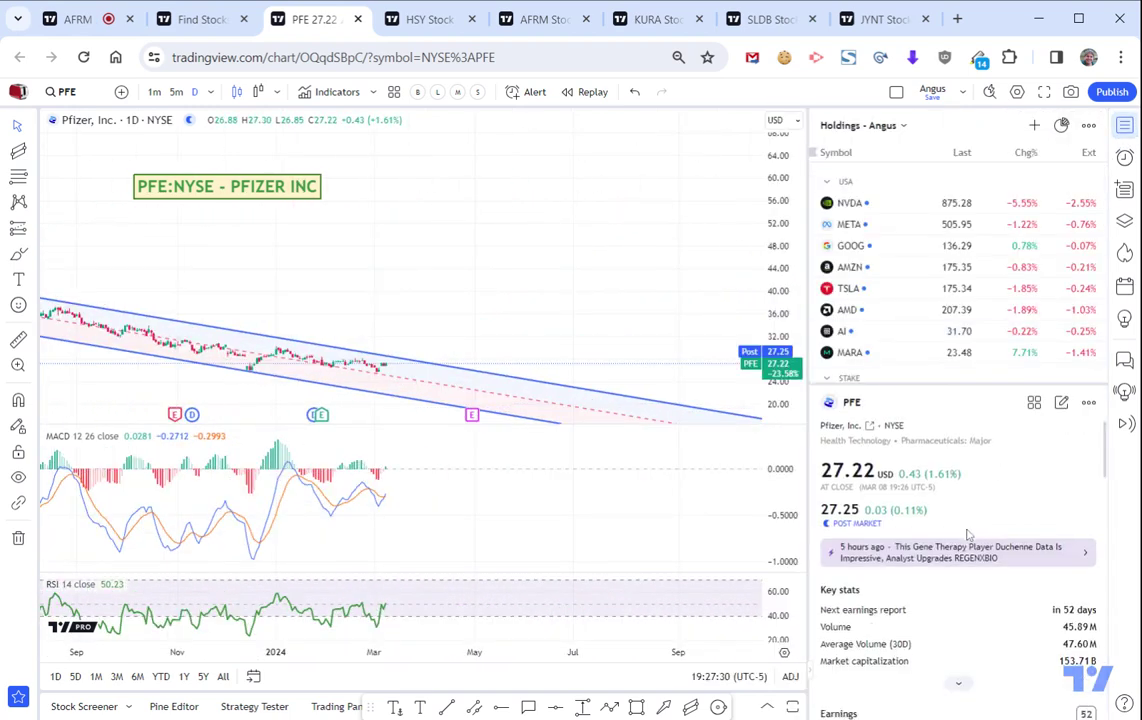
scroll(964, 540, "down", 5)
scroll(964, 541, "up", 5)
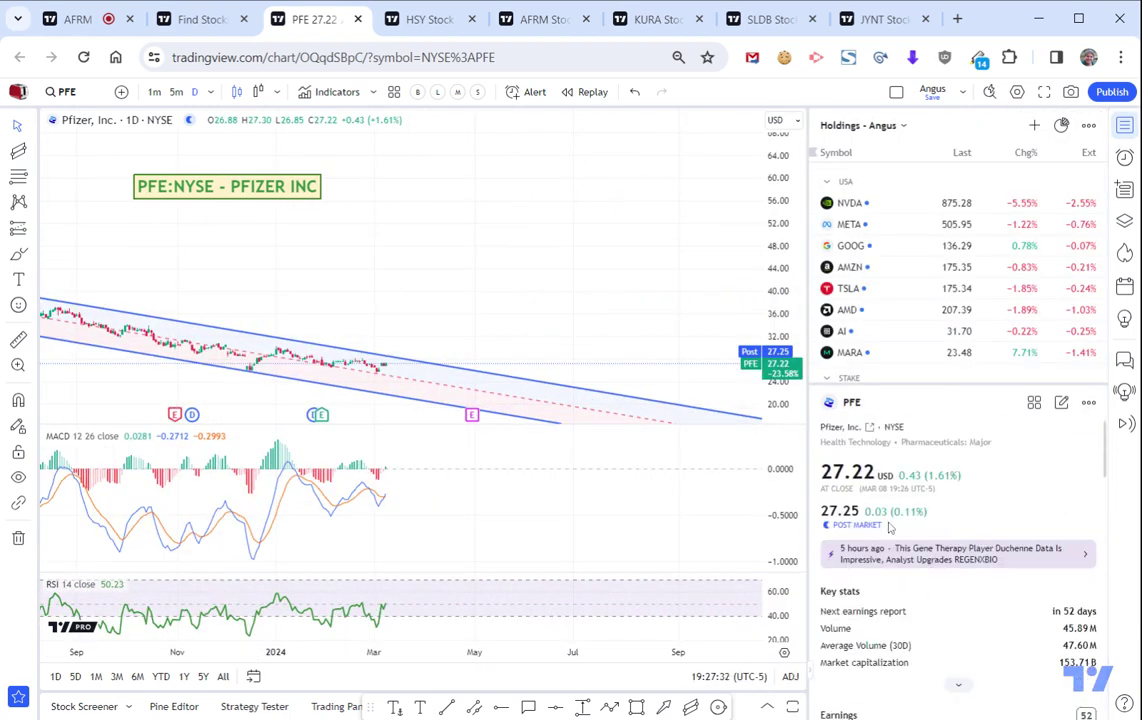
scroll(966, 543, "down", 3)
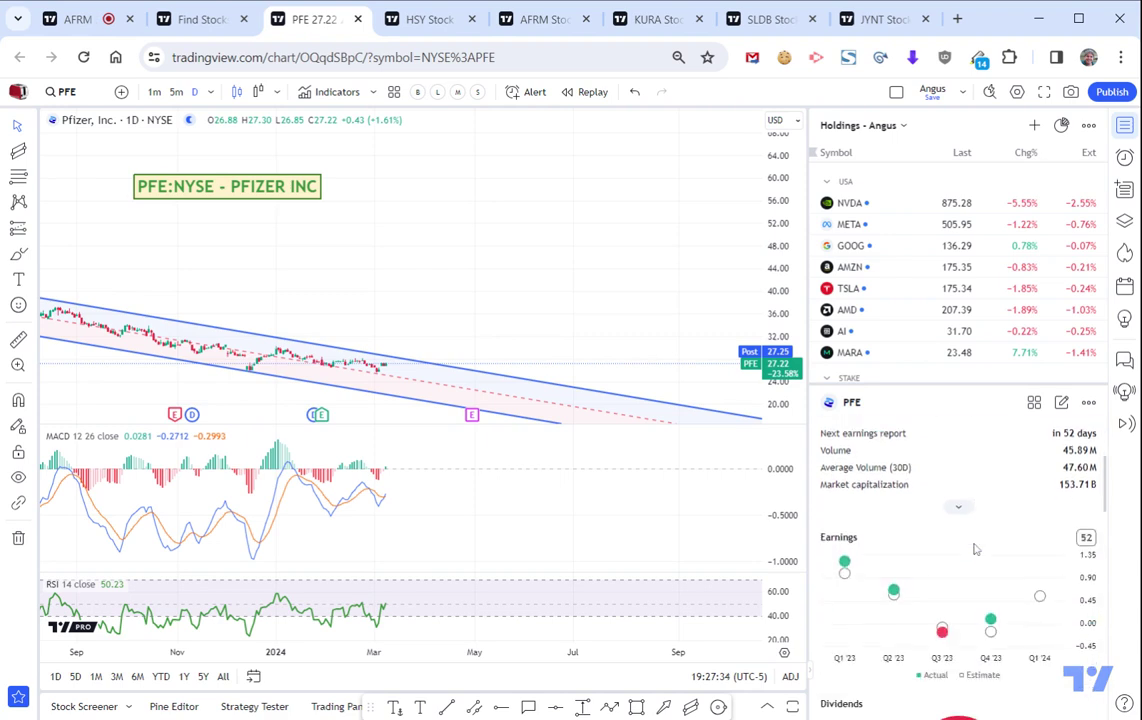
scroll(975, 549, "down", 2)
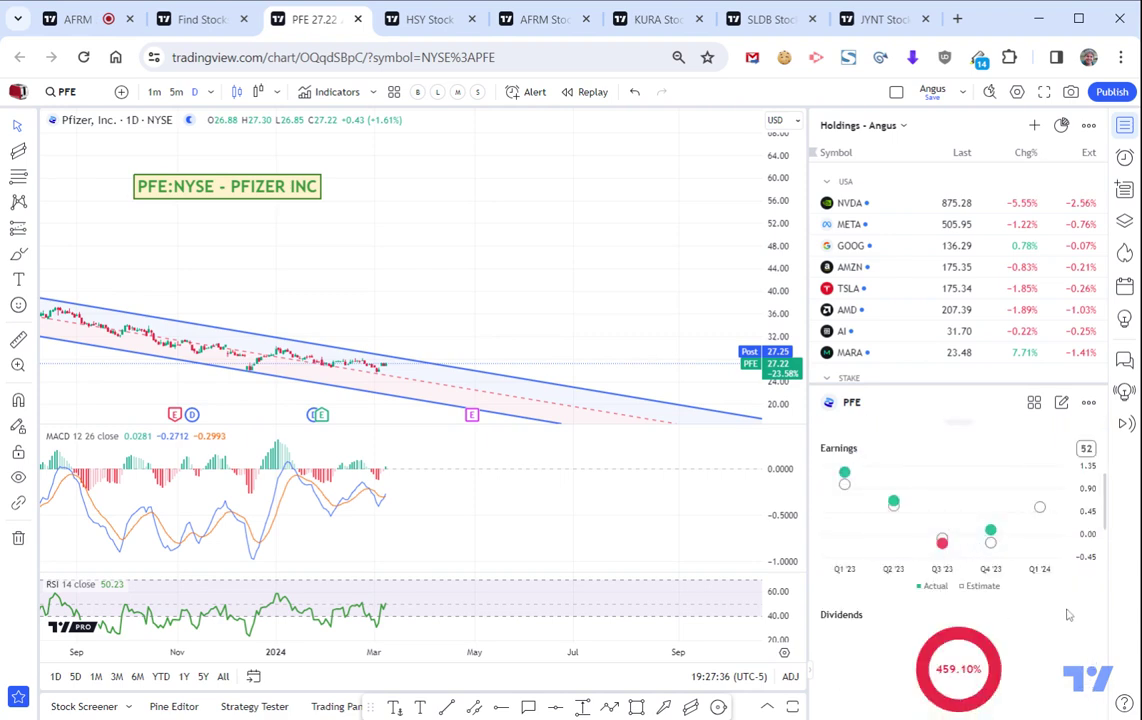
scroll(1066, 612, "down", 3)
scroll(1083, 614, "down", 2)
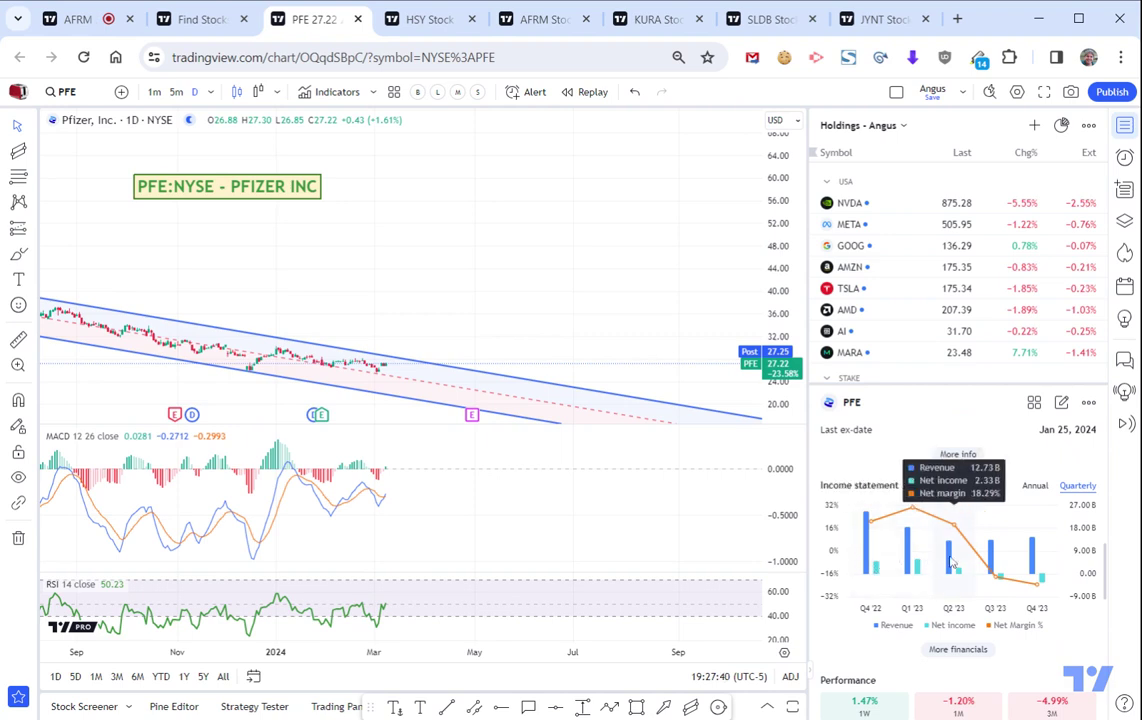
View PFE's annual income statement, technicals and analyst rating with its price target, and compare them with the charted channel.
left_click(1038, 486)
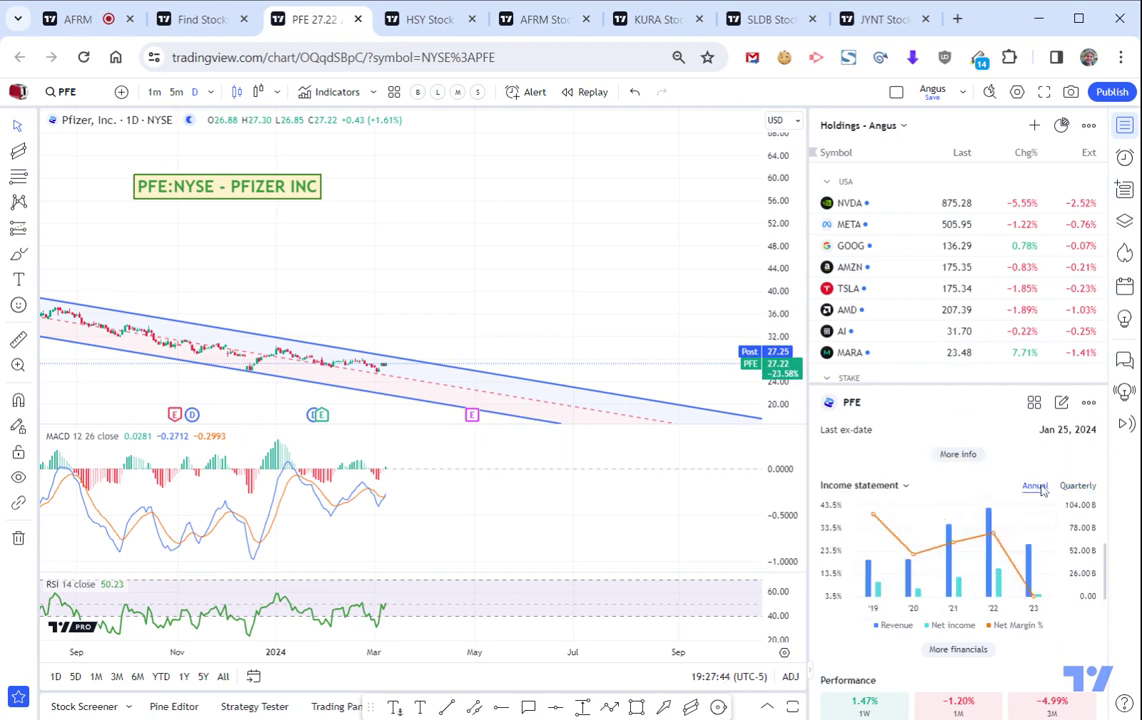
scroll(1075, 628, "down", 3)
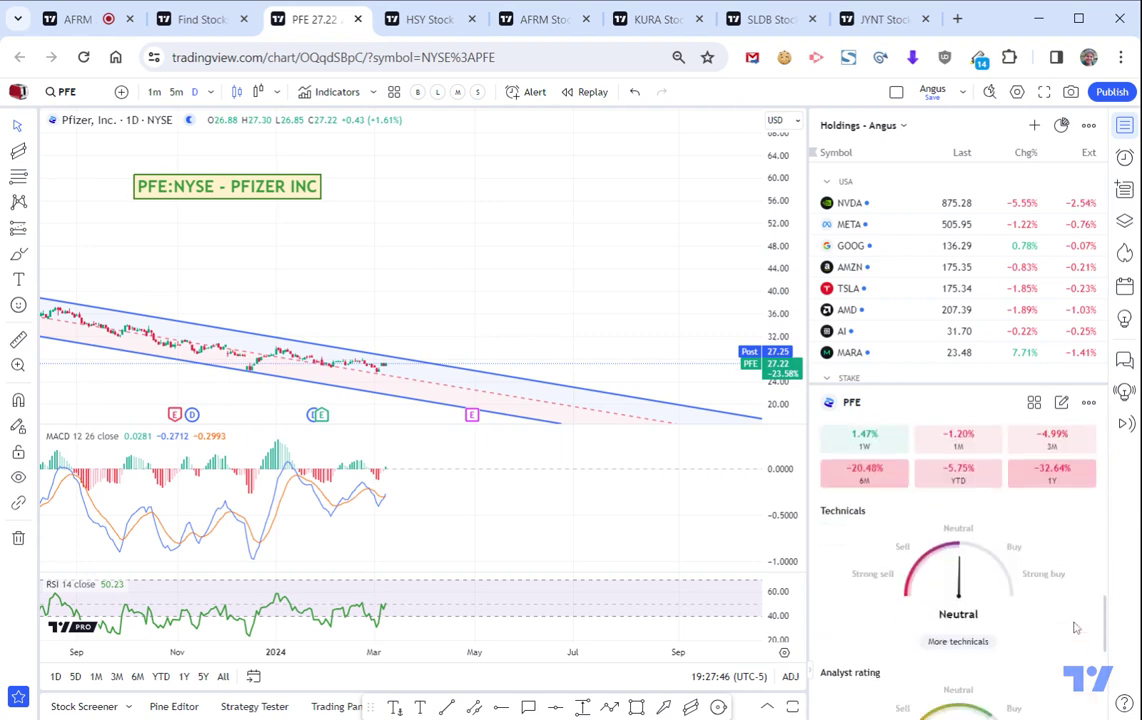
scroll(1075, 628, "down", 3)
scroll(898, 556, "up", 1)
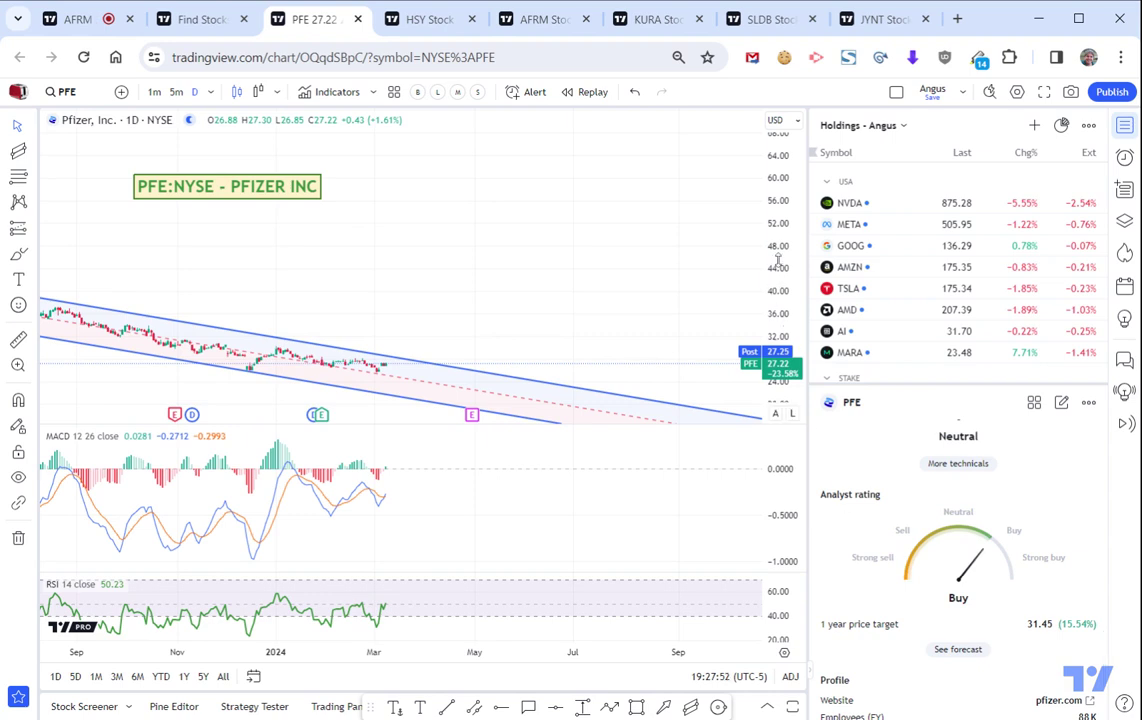
left_click_drag(778, 262, 778, 290)
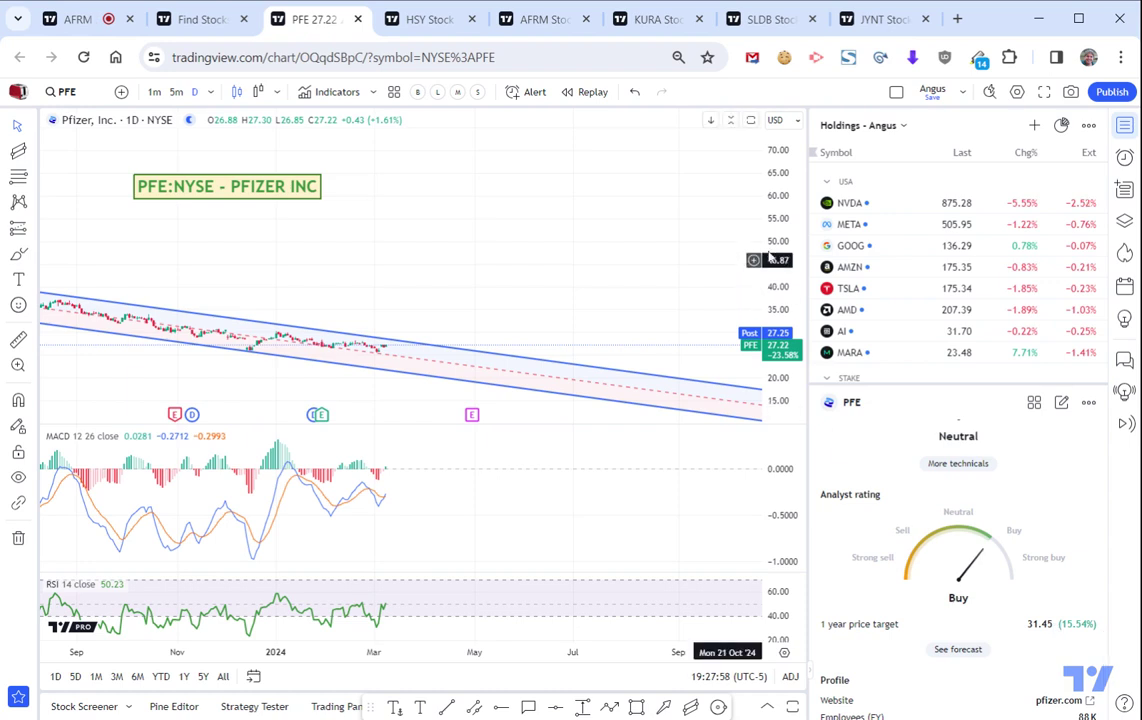
scroll(521, 211, "left", 3)
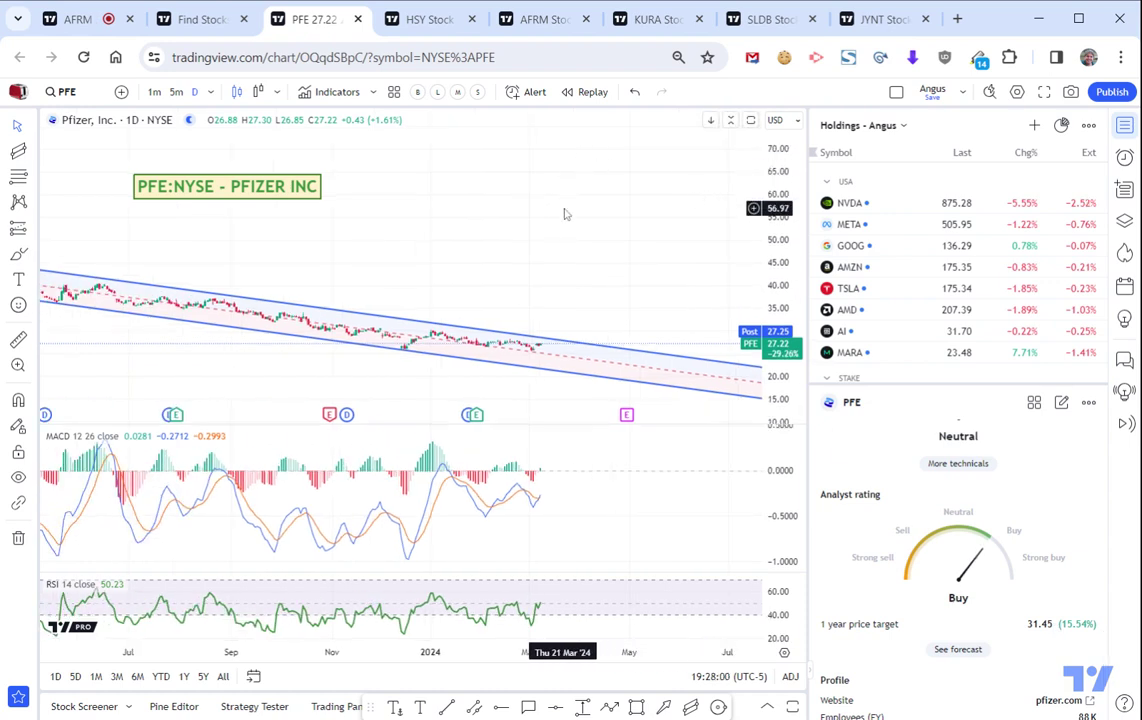
Close the PFE chart and open The Hershey Company (HSY) in Supercharts, closing its symbol page.
key("ctrl+w")
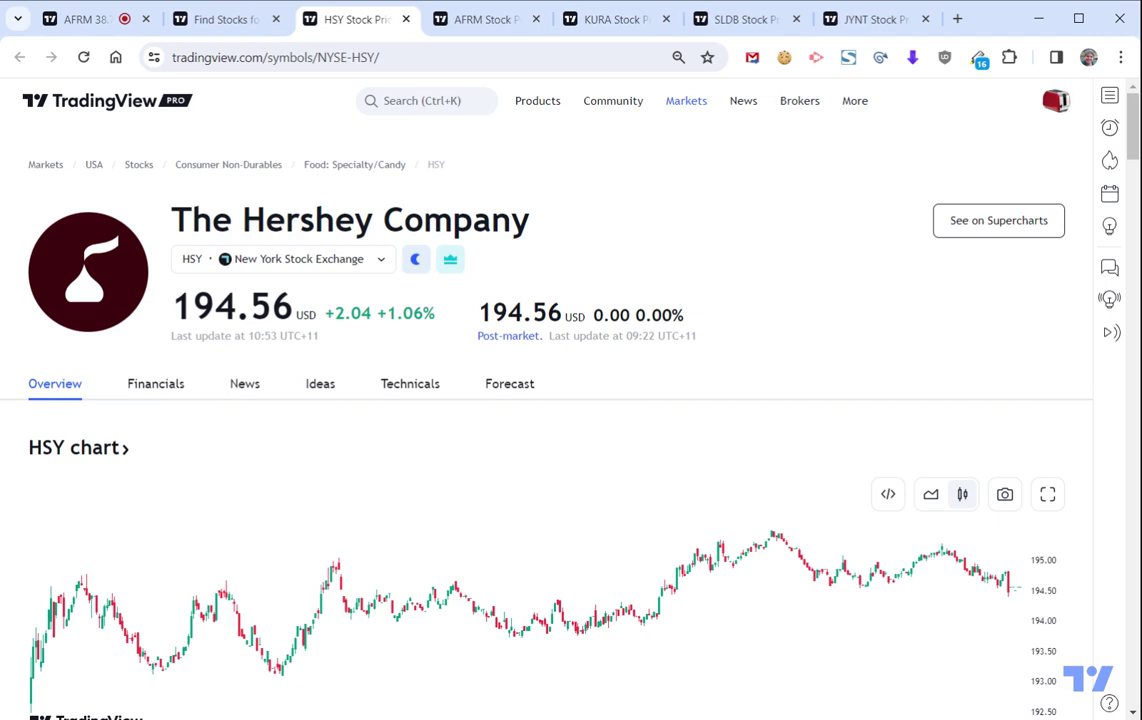
left_click(997, 228)
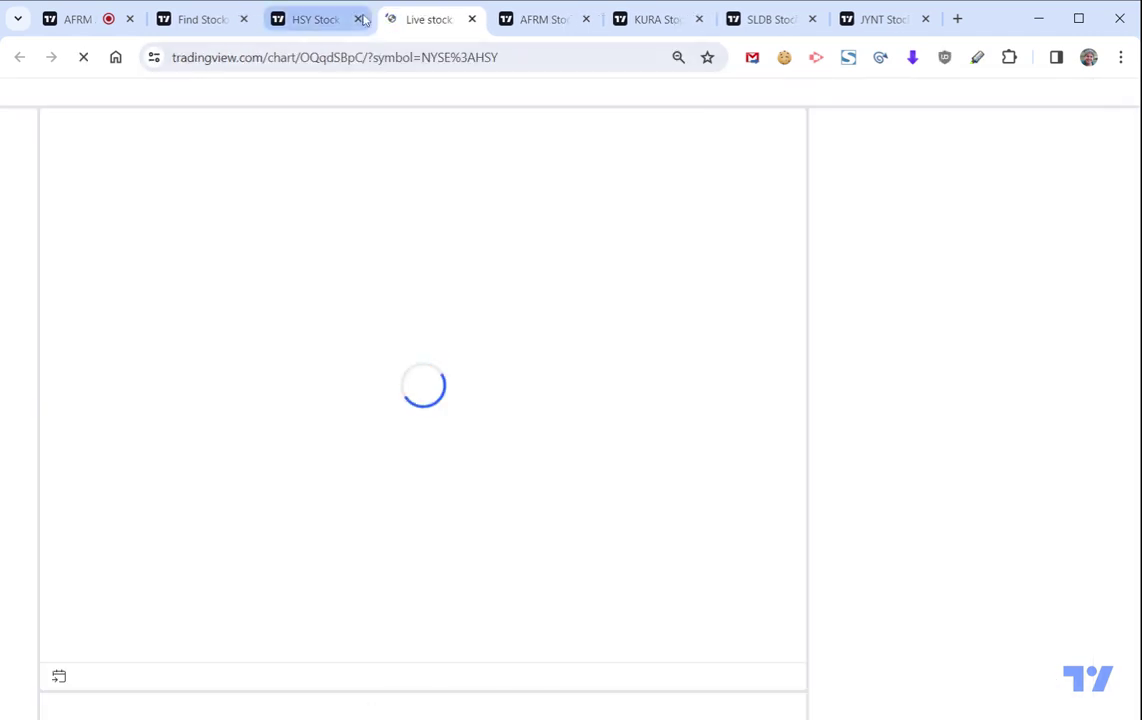
left_click(358, 19)
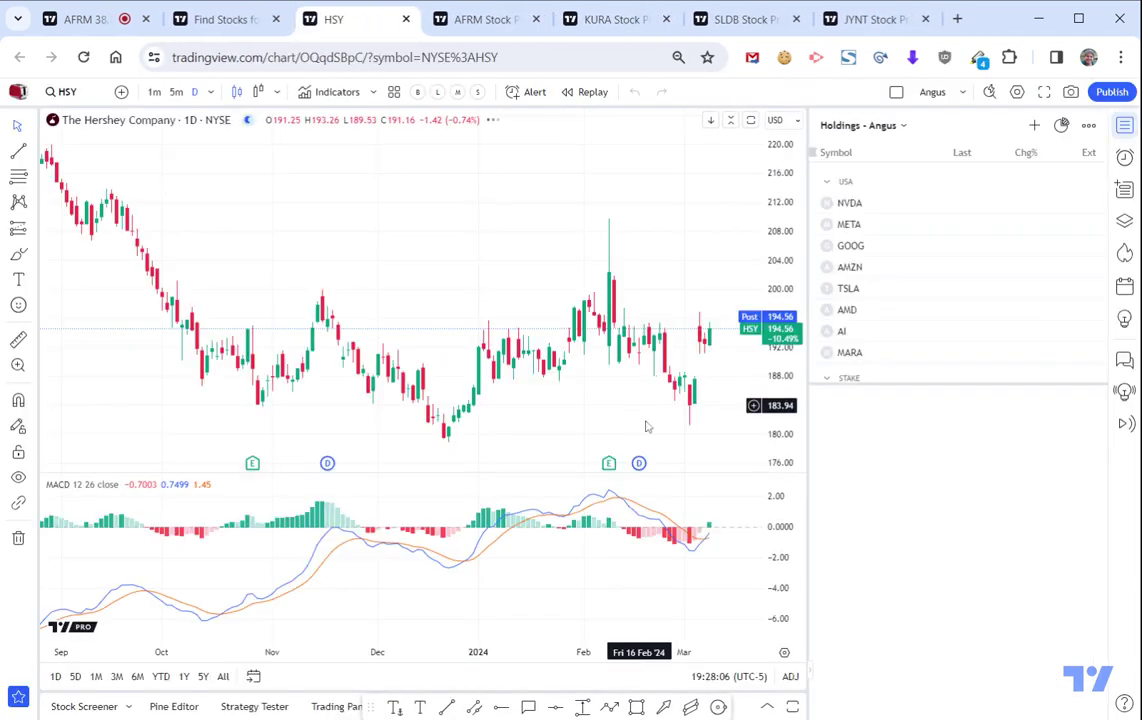
Hide the watchlist and symbol details beside the HSY chart and show the one-year range.
scroll(683, 432, "up", 2)
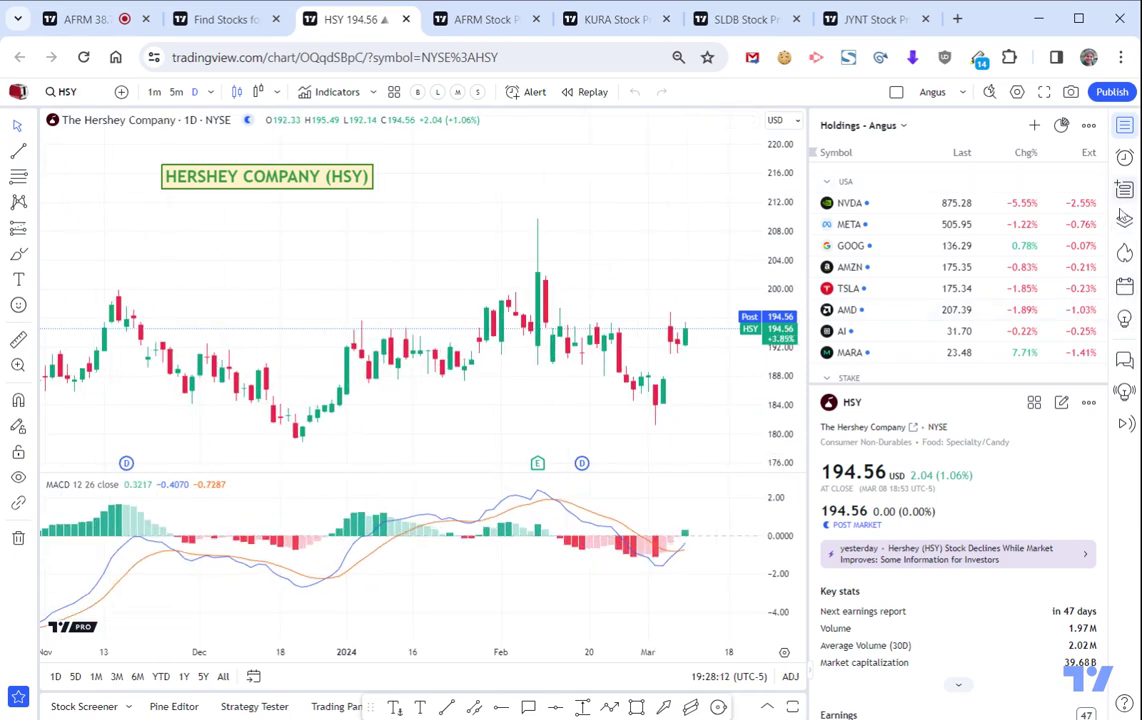
left_click(1124, 127)
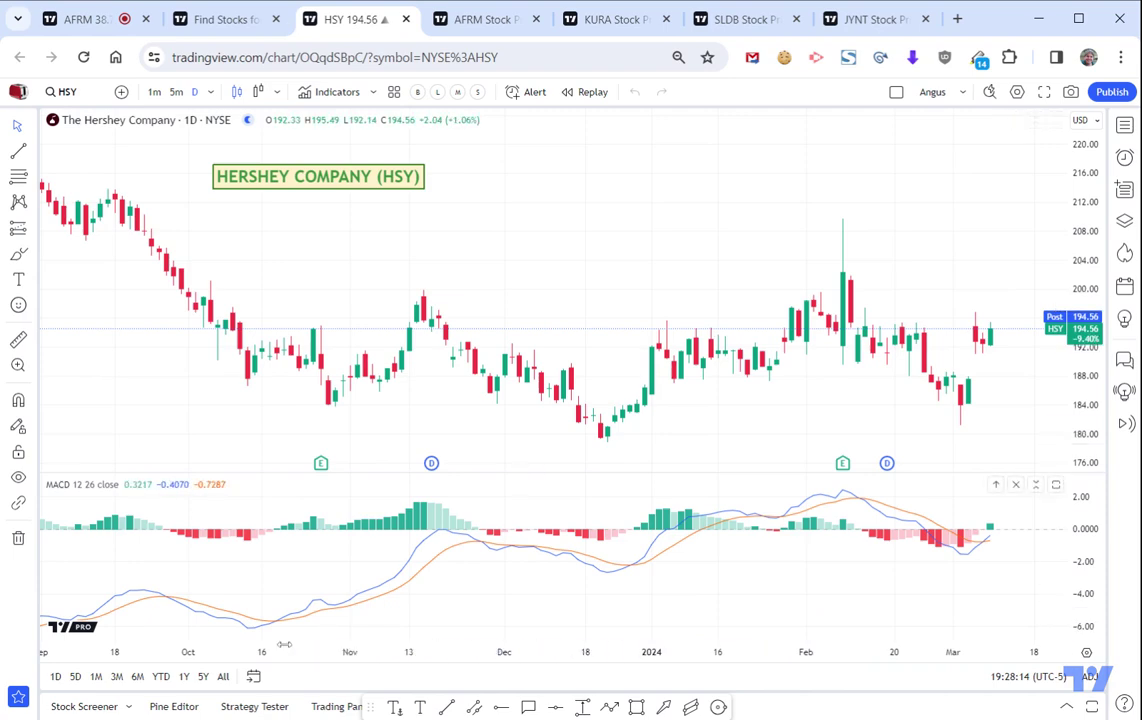
left_click(184, 677)
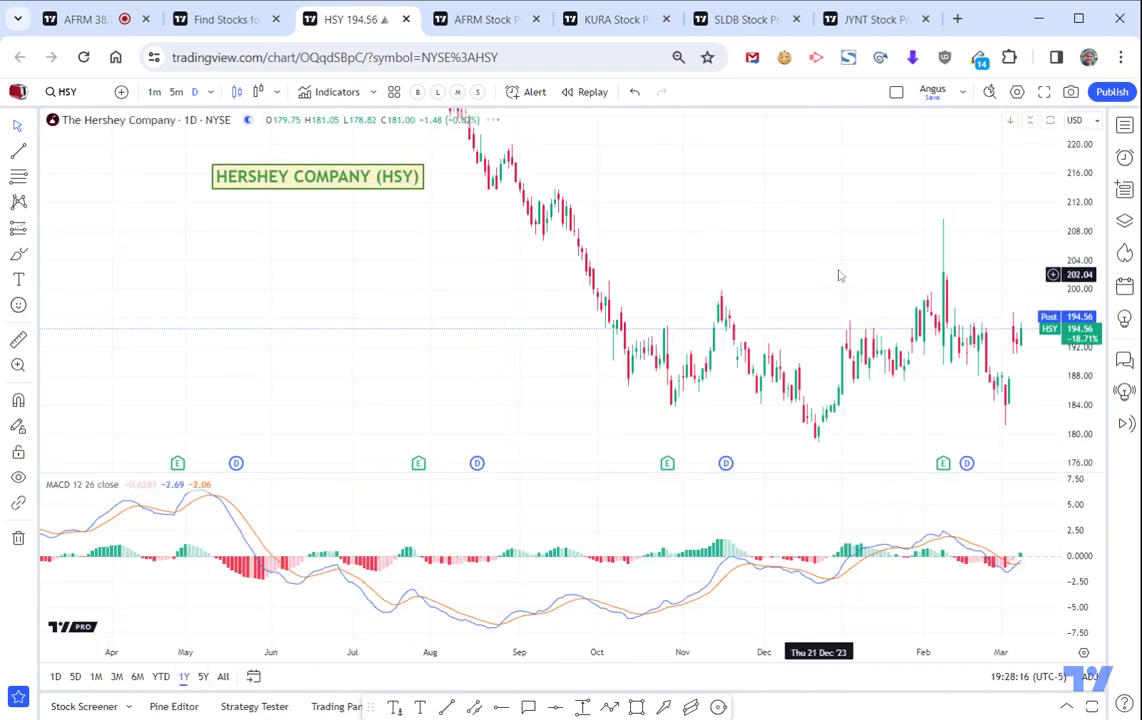
Delete the stop loss line at 150.00 and the buy price line at 155.73 from the HSY chart.
left_click_drag(1076, 158, 1072, 412)
scroll(705, 250, "down", 6)
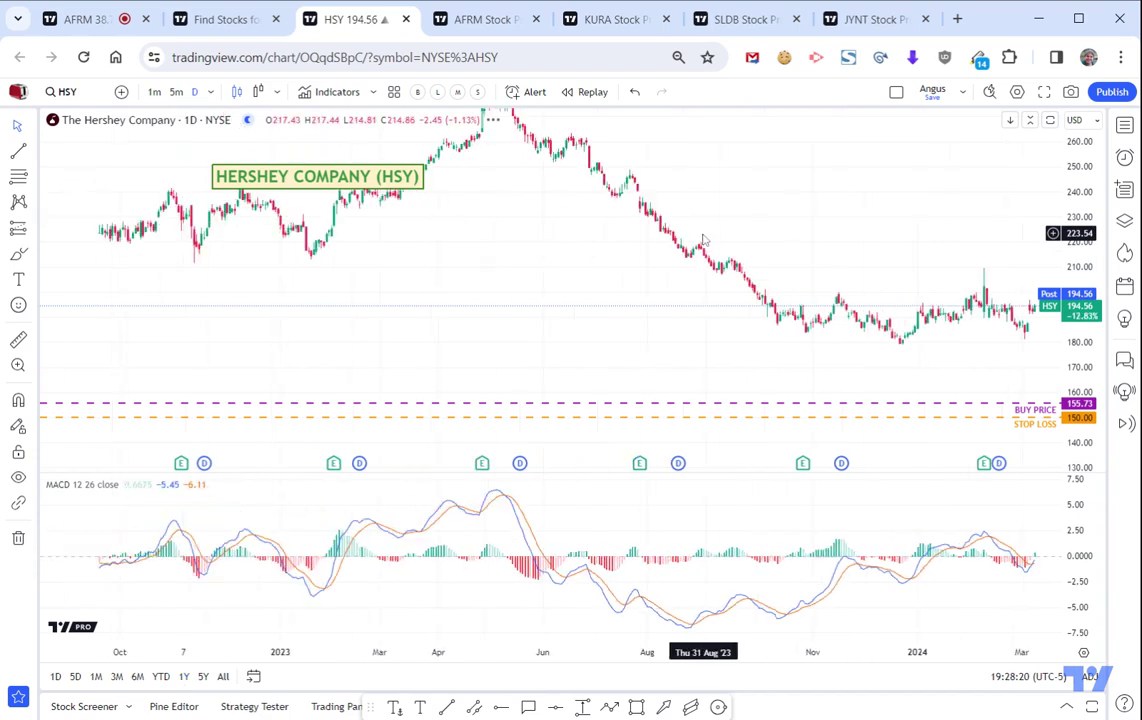
left_click(998, 418)
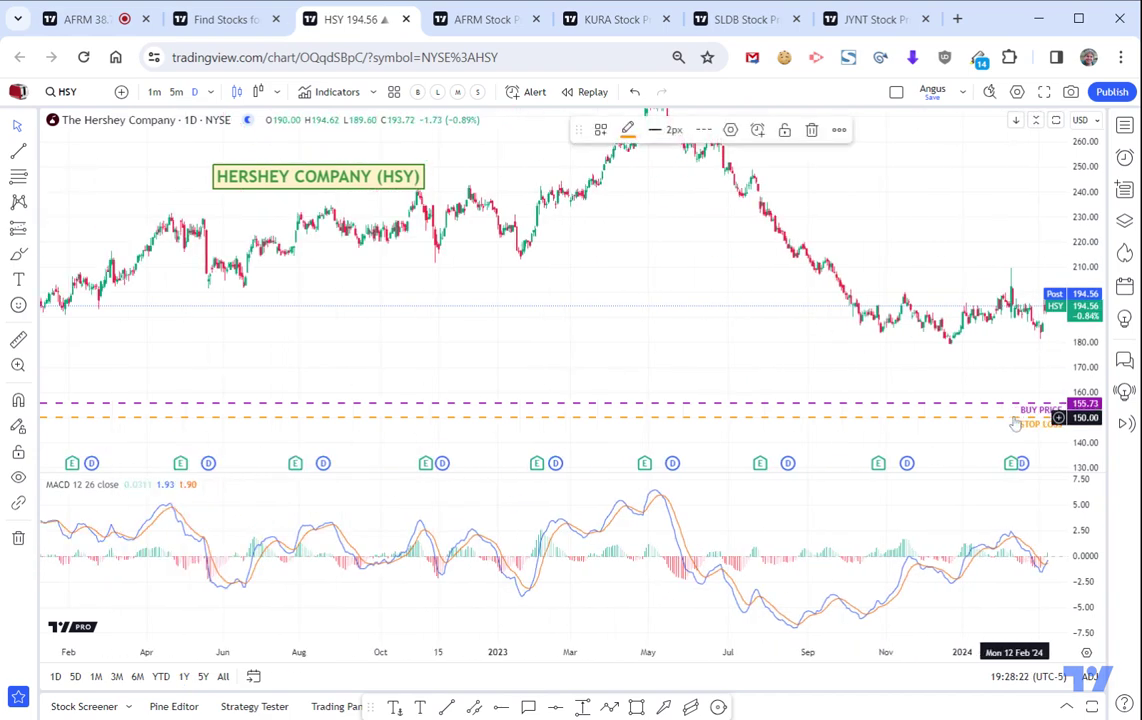
key("Delete")
left_click(1019, 404)
key("Delete")
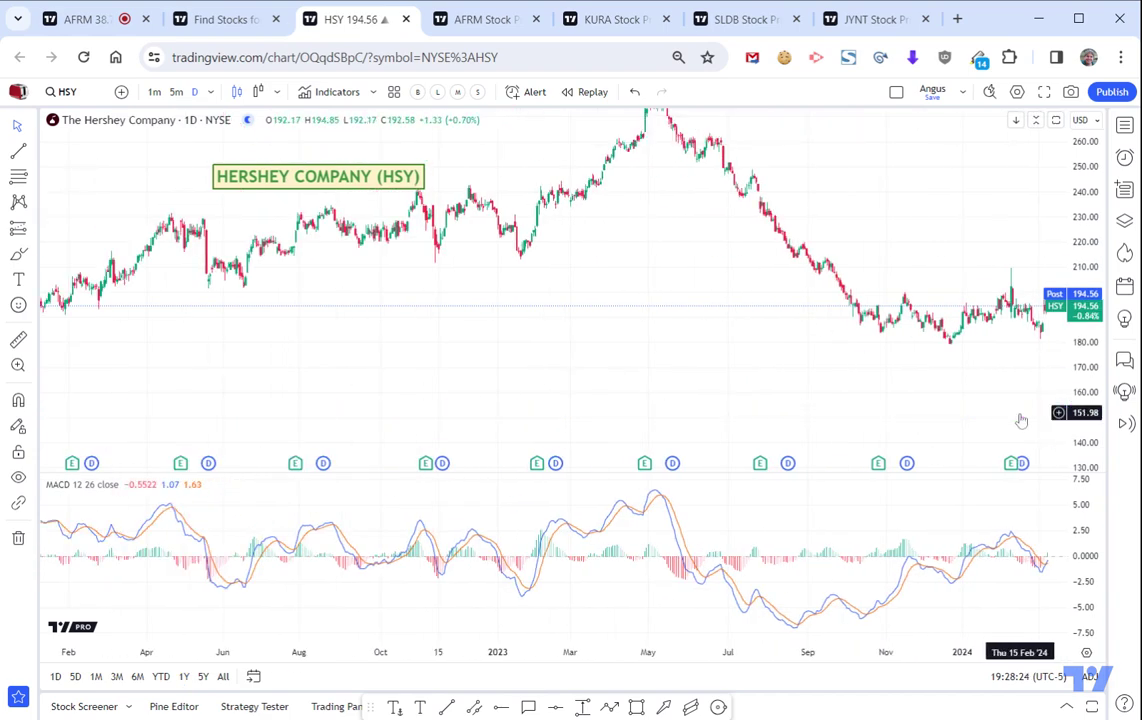
Review HSY's multi-year price history, then its symbol details, including the annual income statement, technicals, analyst rating and price target.
scroll(793, 327, "down", 5)
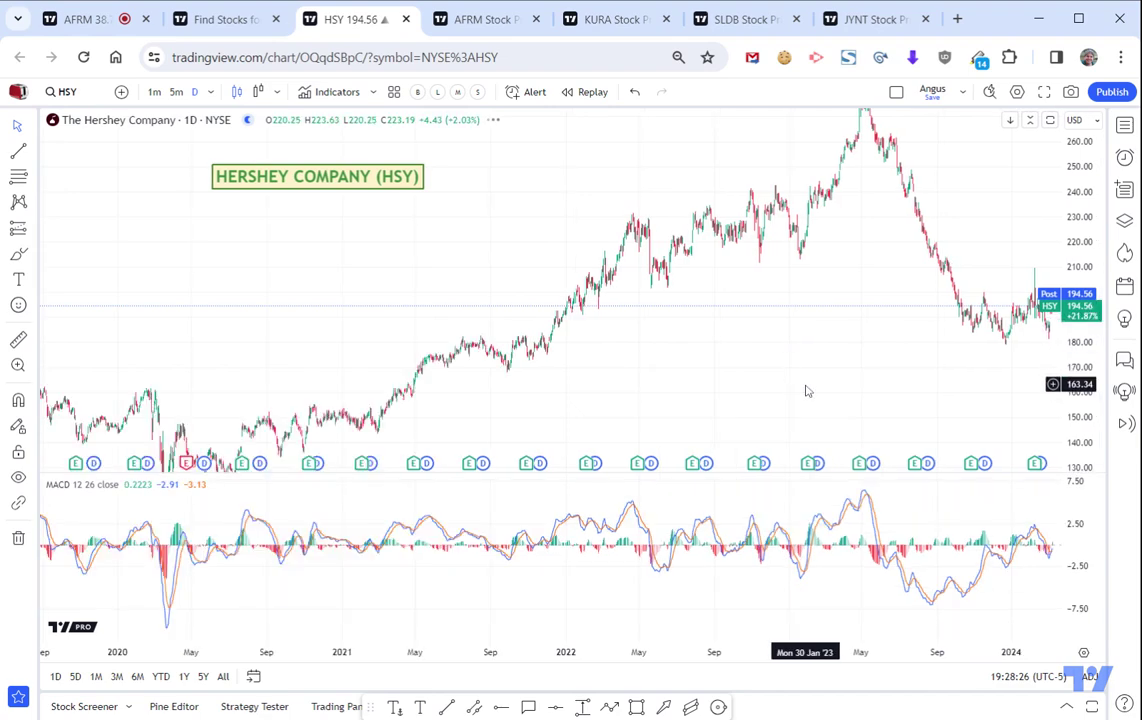
left_click_drag(849, 388, 614, 388)
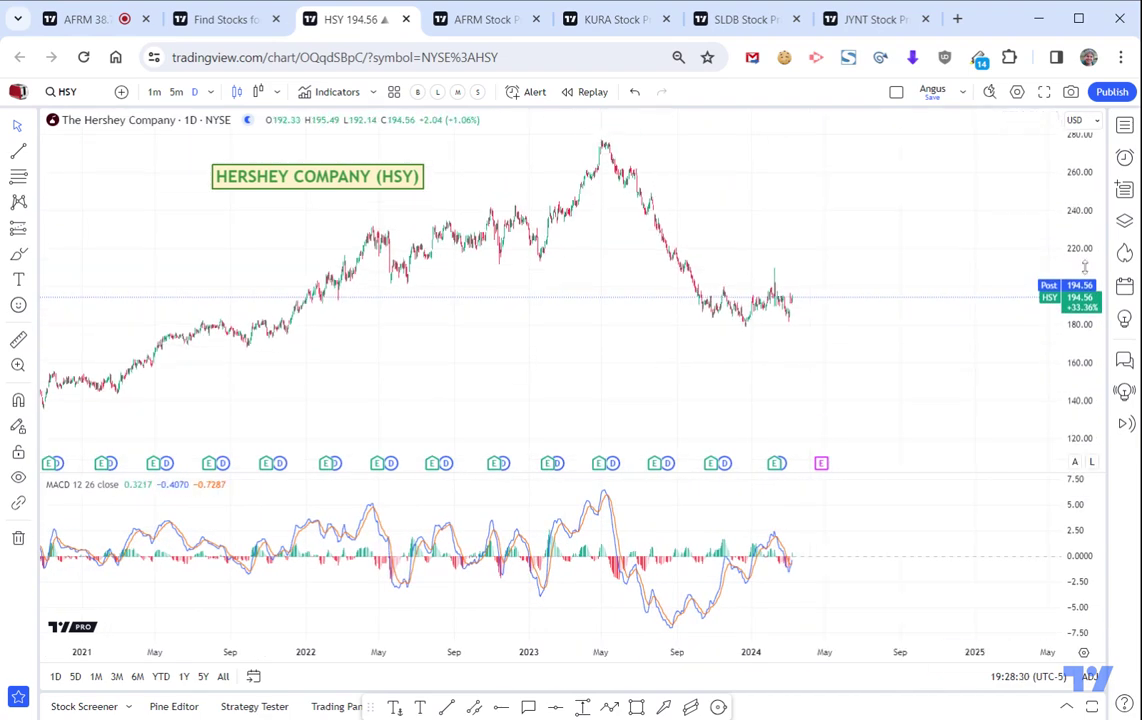
left_click_drag(864, 375, 690, 421)
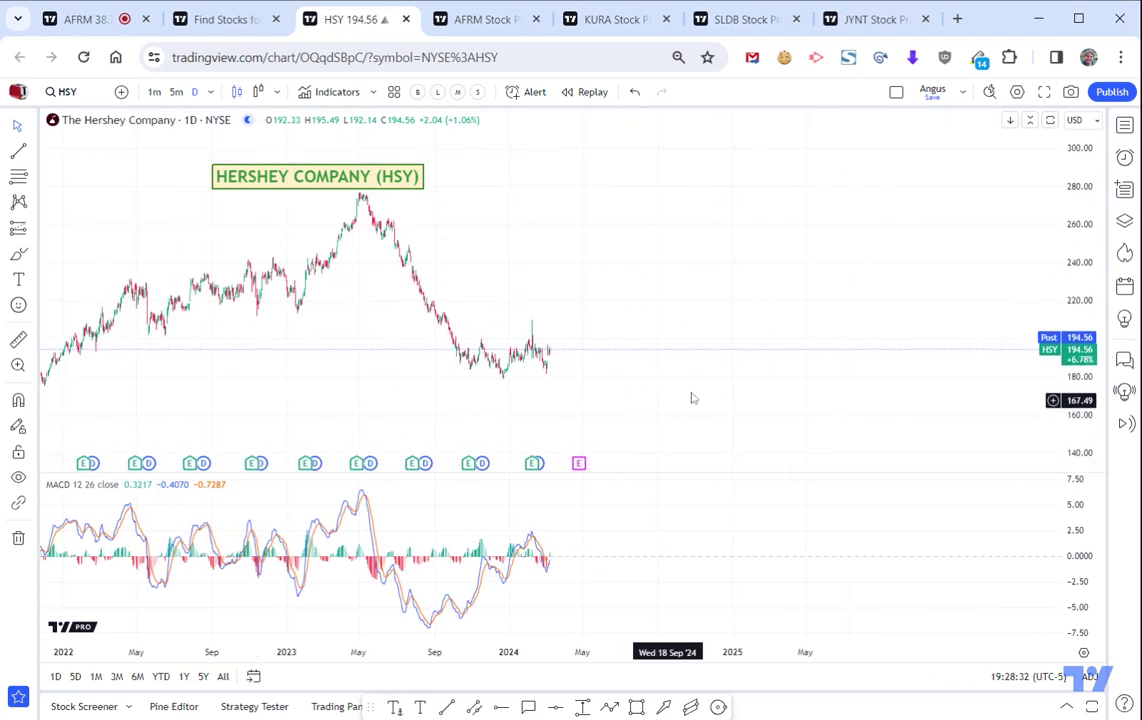
left_click(1122, 128)
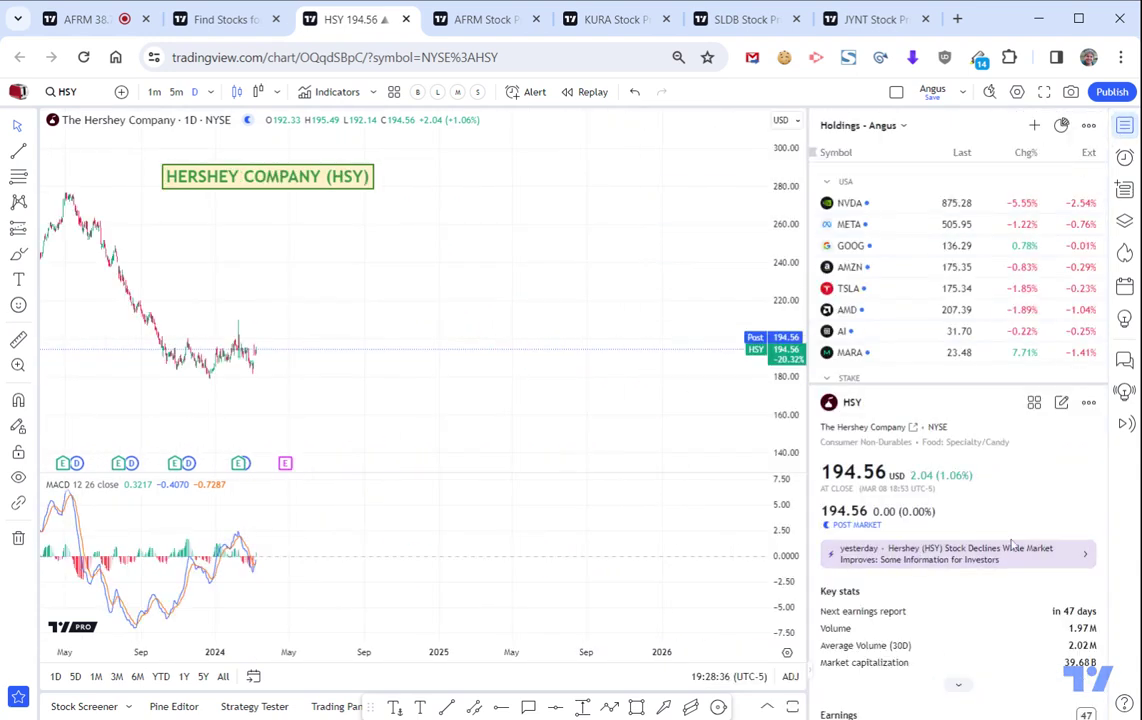
scroll(1049, 542, "down", 3)
scroll(1036, 566, "down", 4)
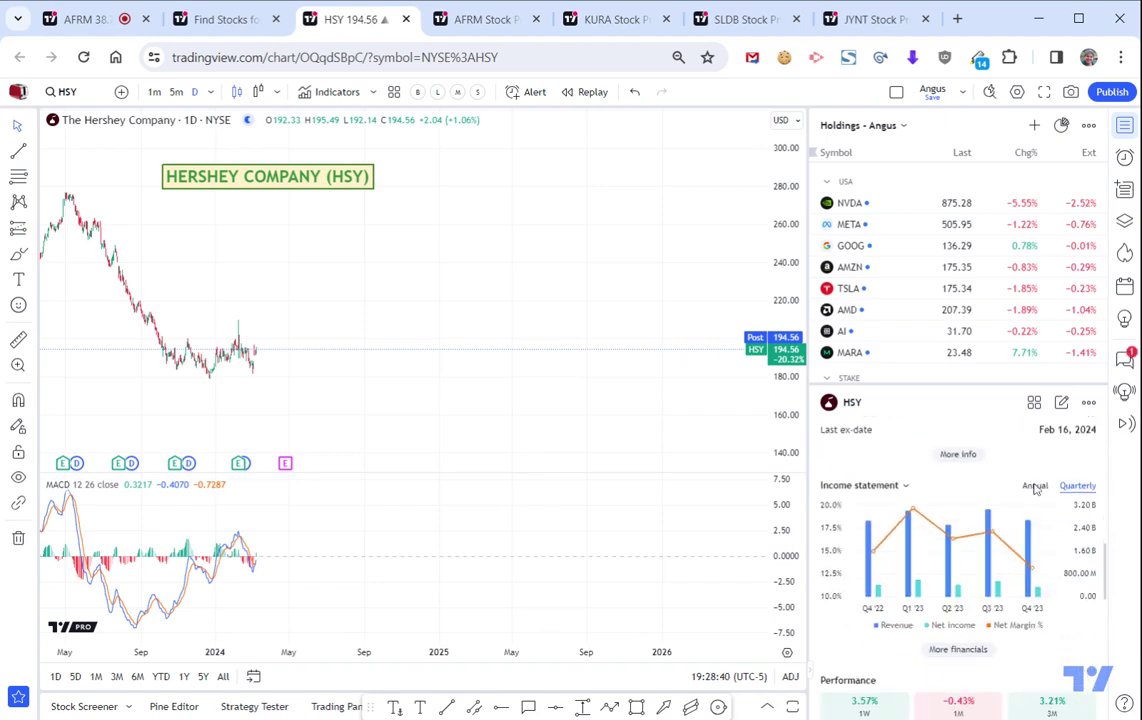
left_click(1035, 487)
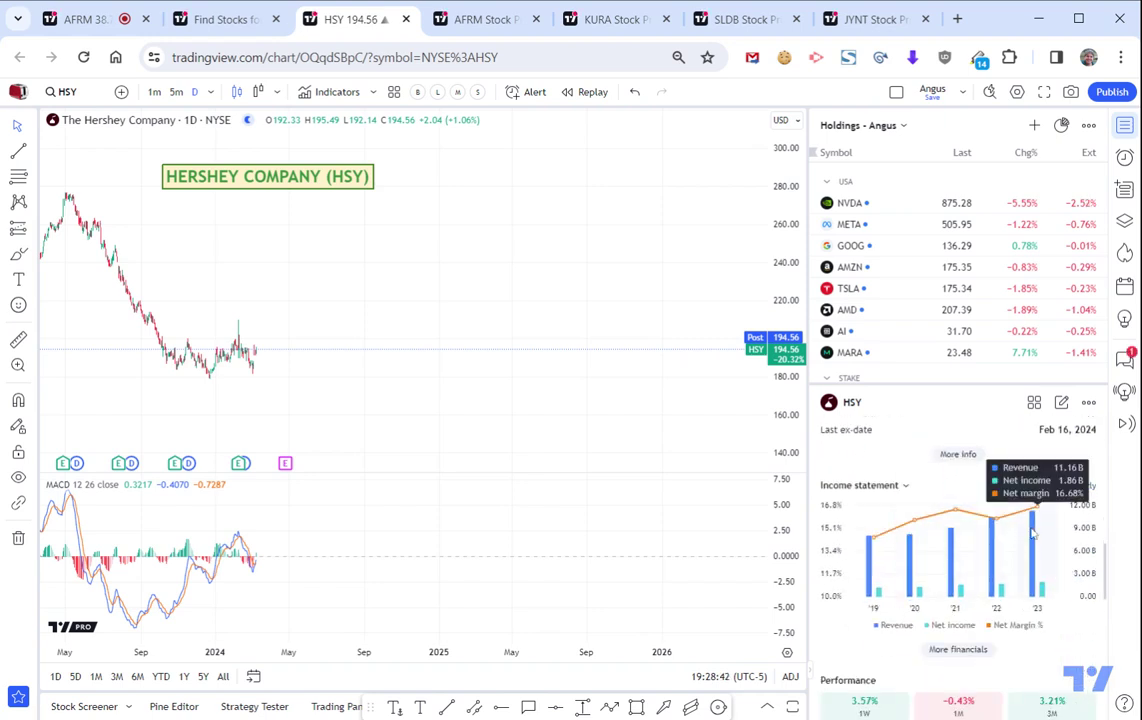
scroll(1060, 618, "down", 4)
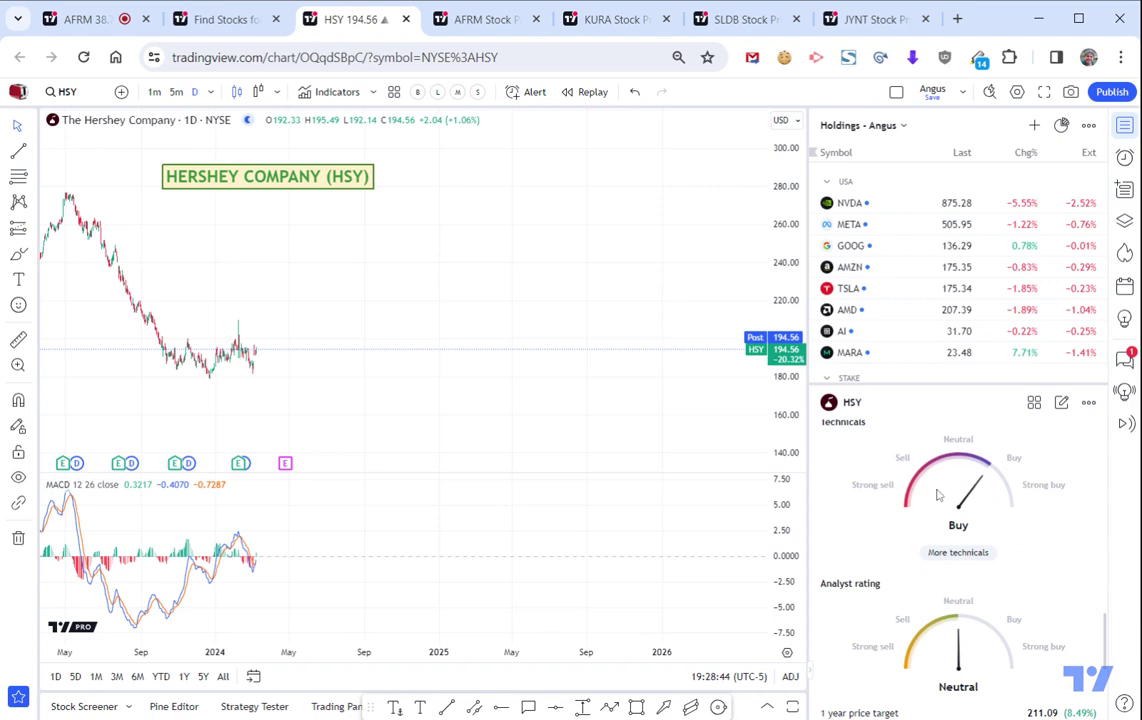
scroll(1066, 583, "down", 2)
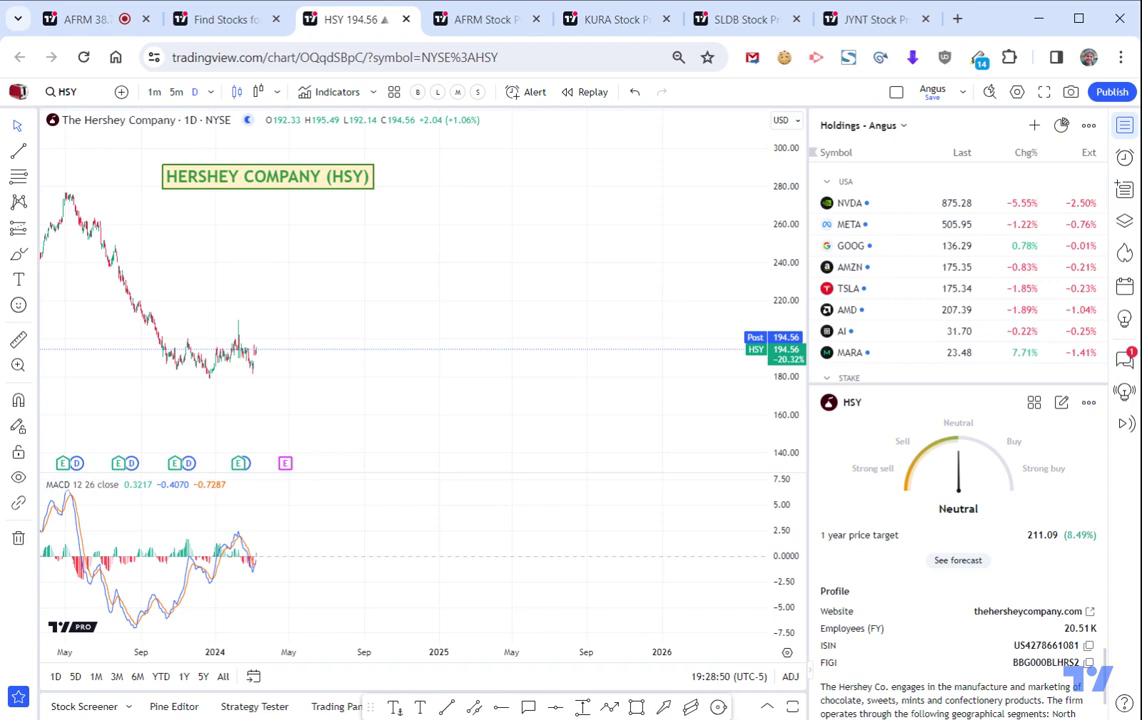
Draw a parallel channel around HSY's sideways range from 9 Oct 2023 to 21 Mar 2024, between about 200 and 177.
left_click_drag(319, 357, 543, 349)
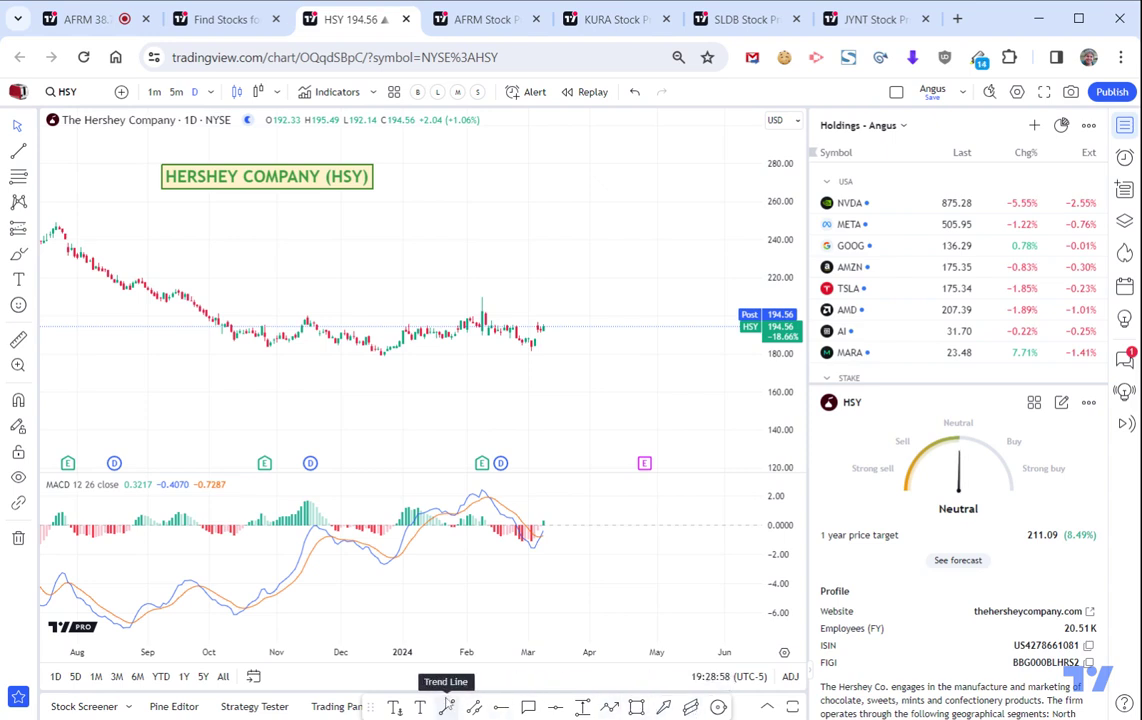
left_click(476, 710)
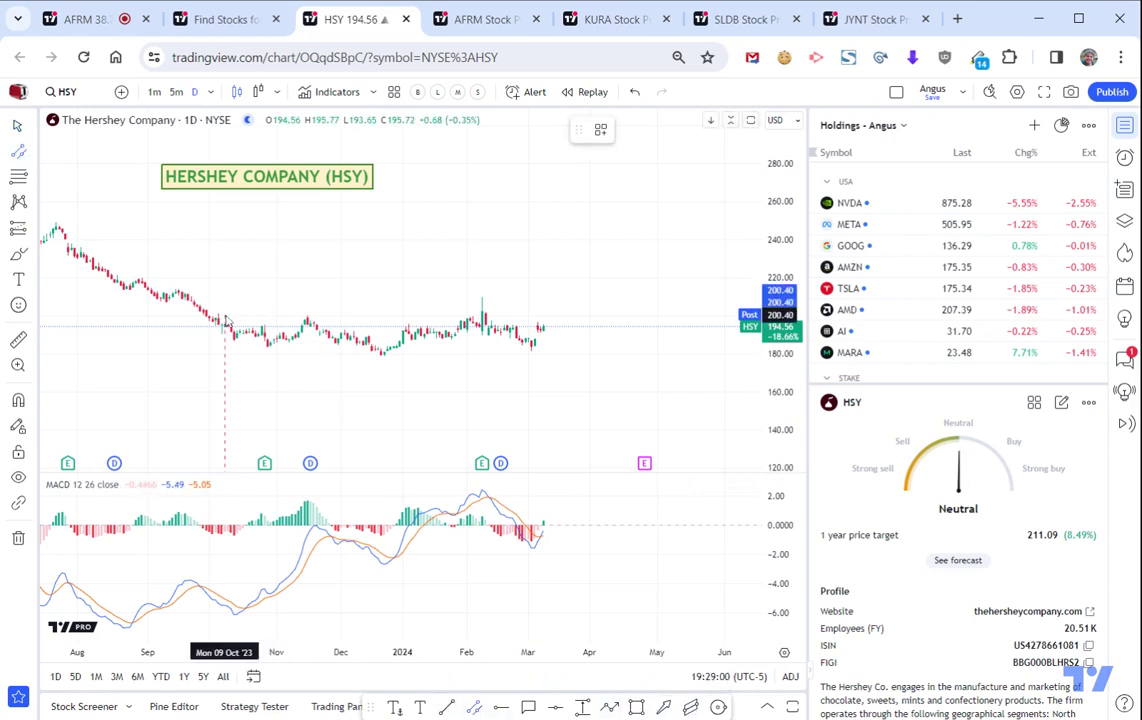
left_click(225, 318)
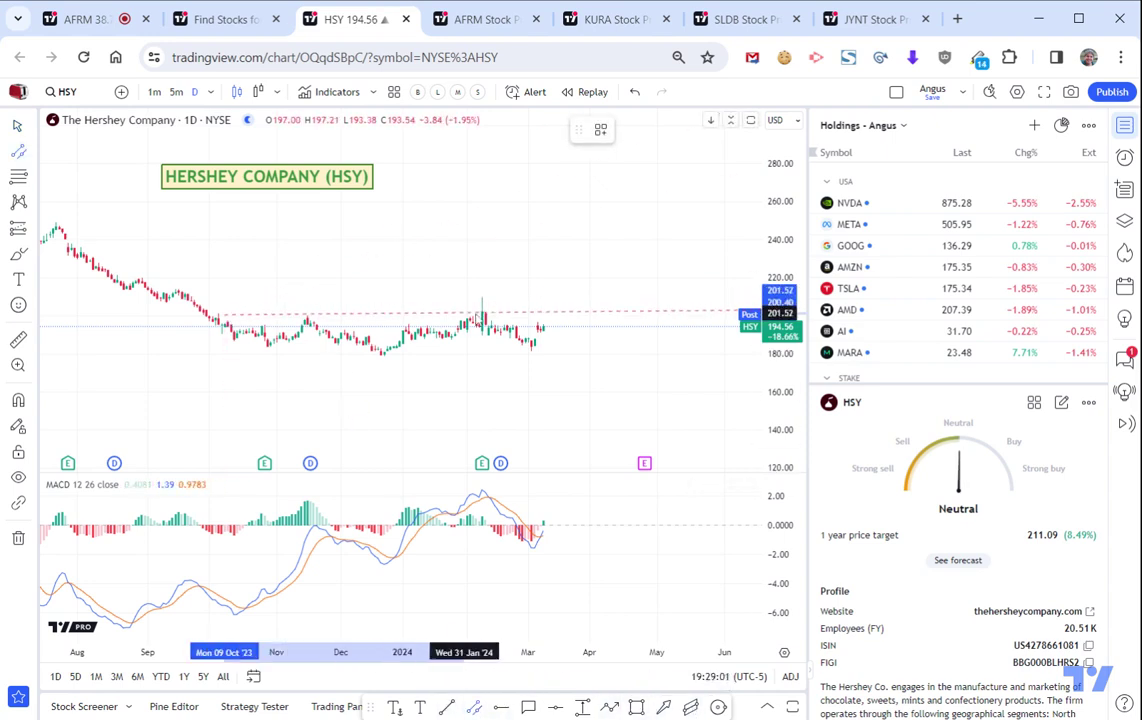
left_click(571, 318)
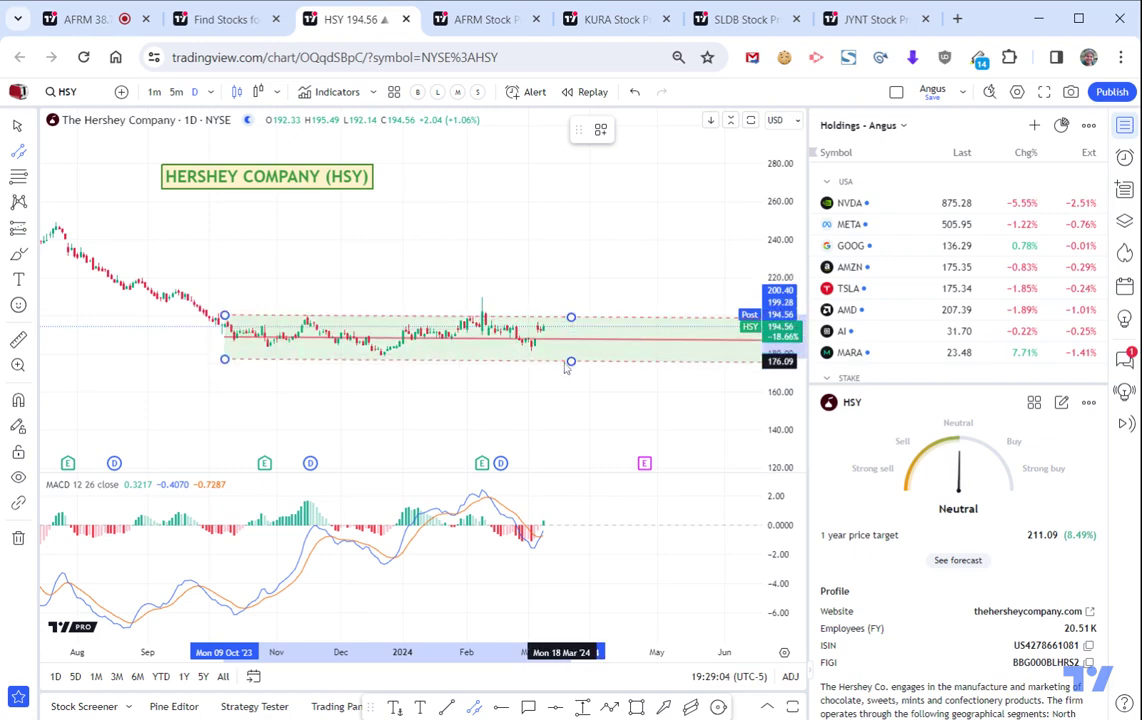
left_click(565, 362)
scroll(603, 294, "down", 5)
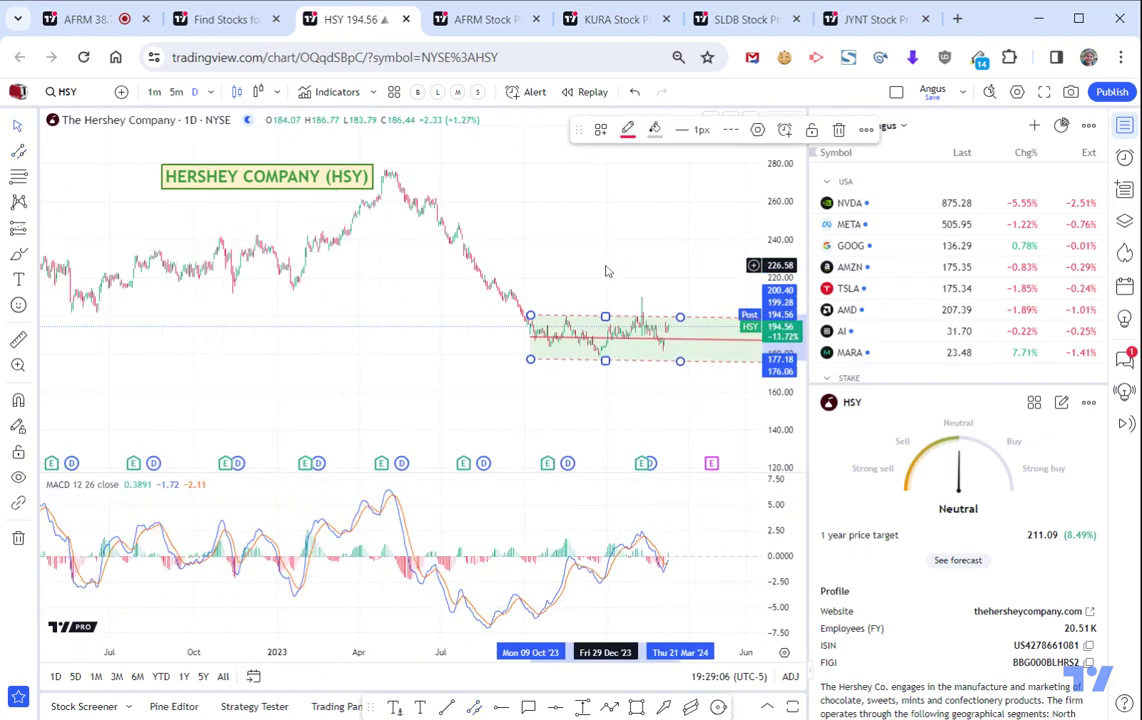
scroll(635, 252, "up", 8)
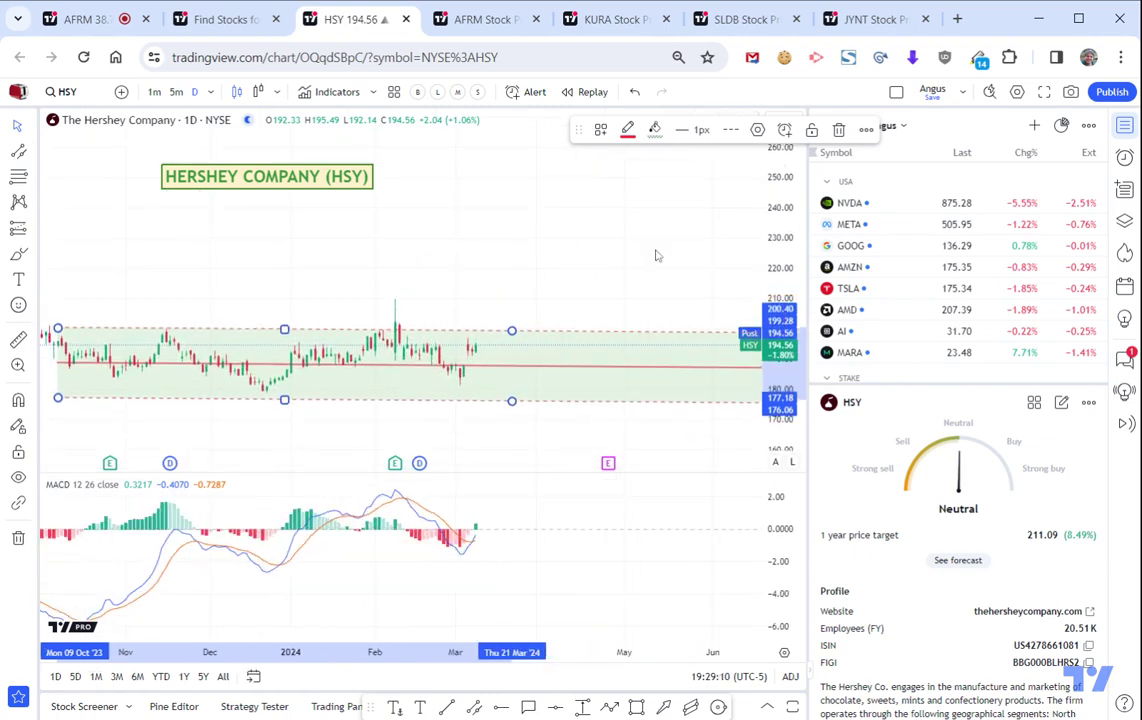
scroll(582, 245, "down", 5)
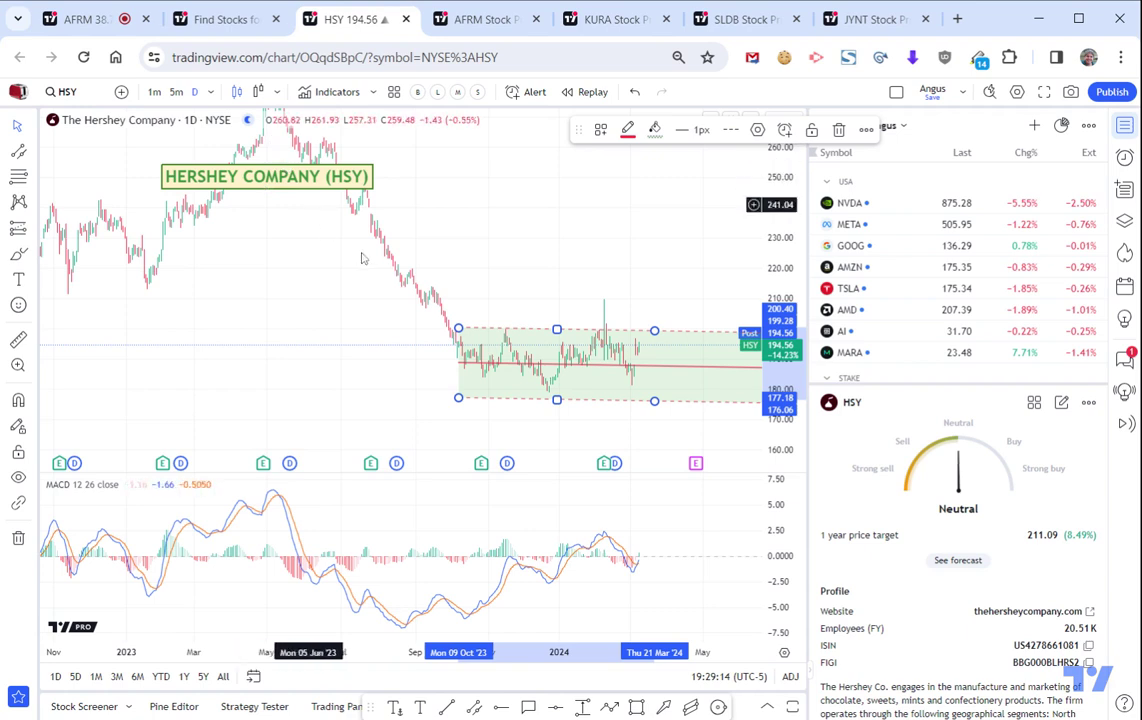
Create an HSY price alert for crossing 200.00 that triggers only once, checking its notification options first.
left_click_drag(697, 273, 487, 268)
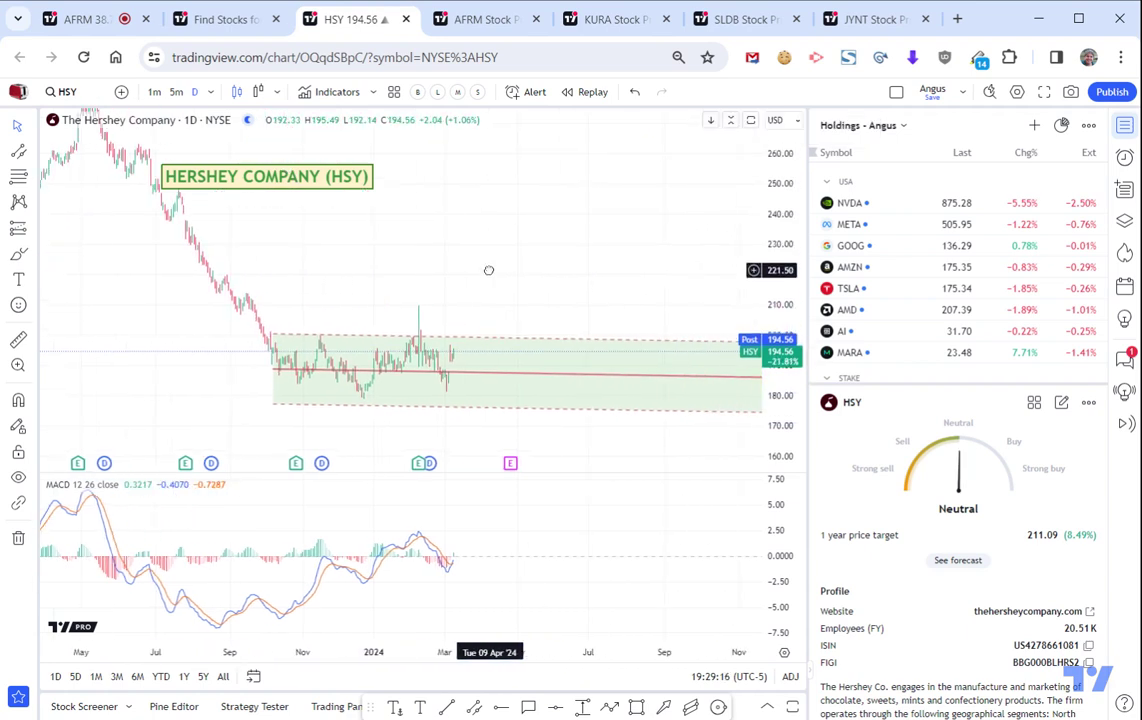
right_click(524, 333)
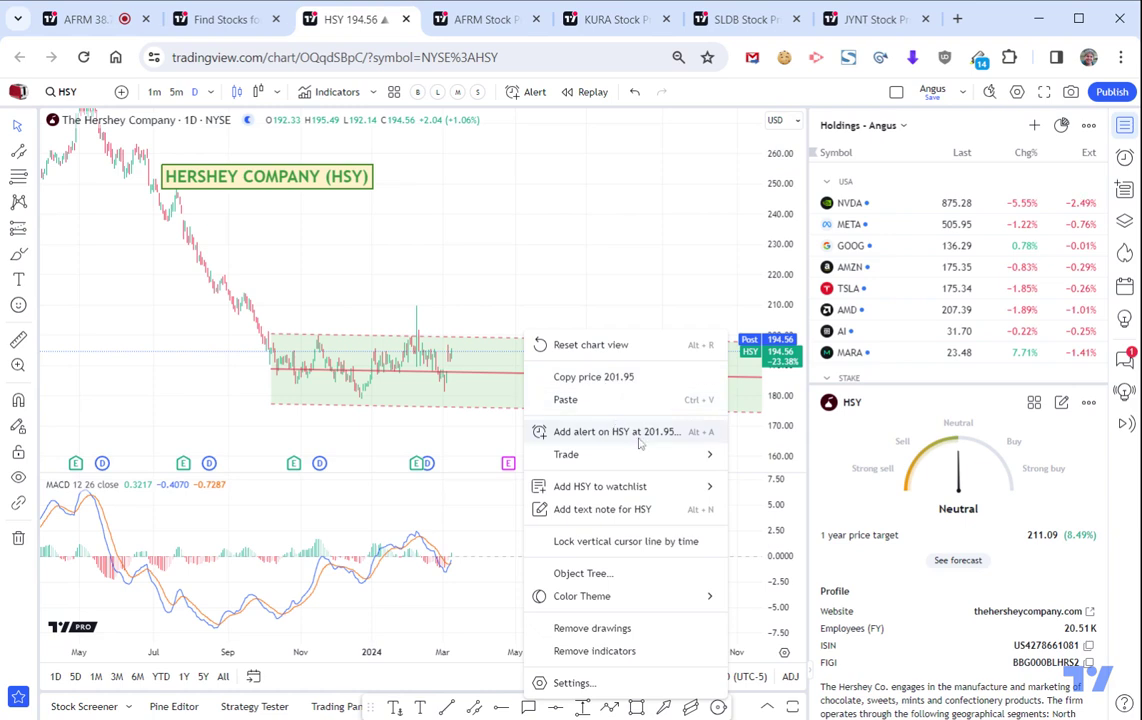
left_click(595, 431)
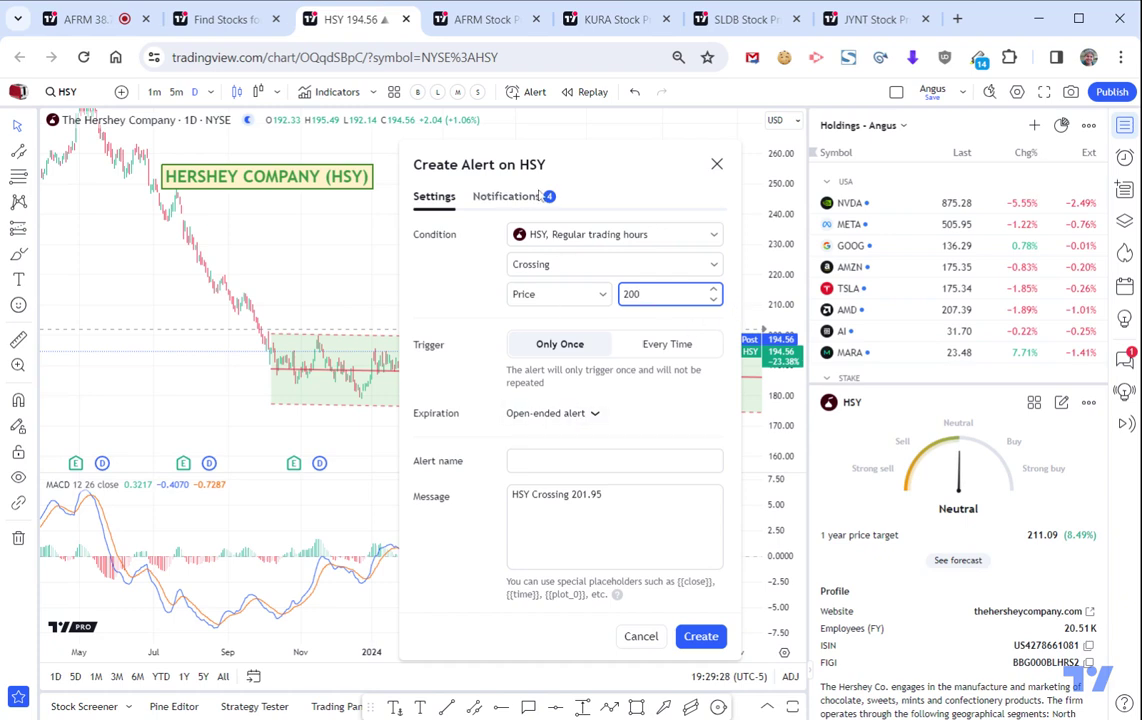
left_click(507, 196)
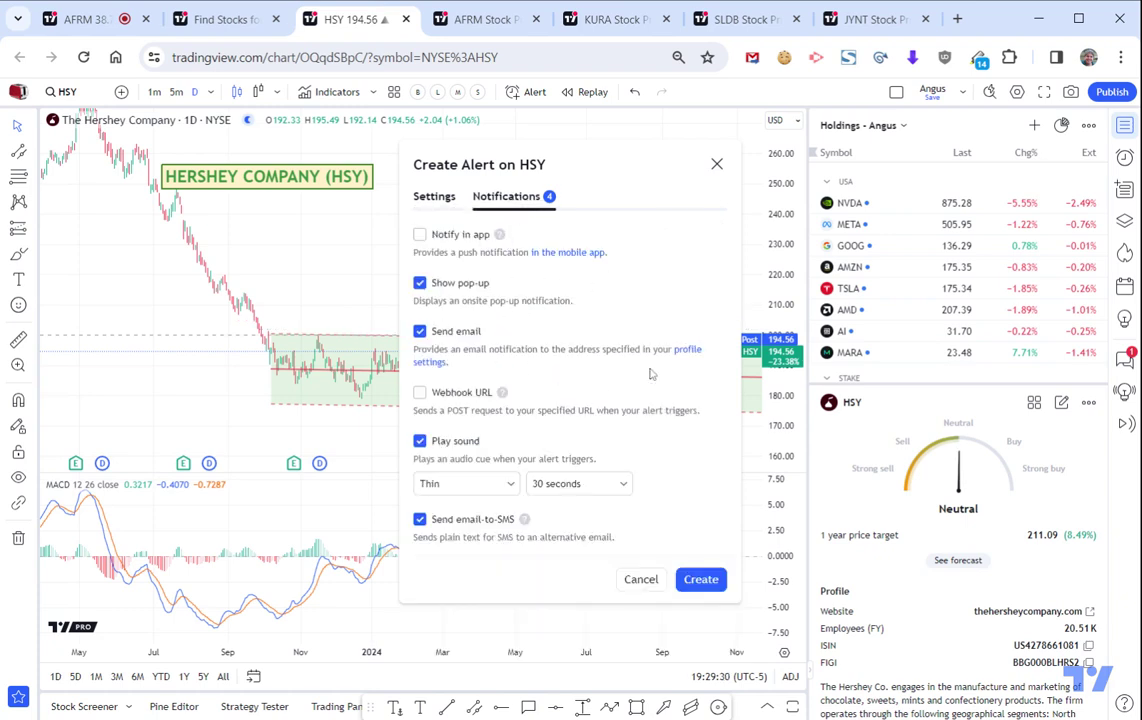
left_click(432, 196)
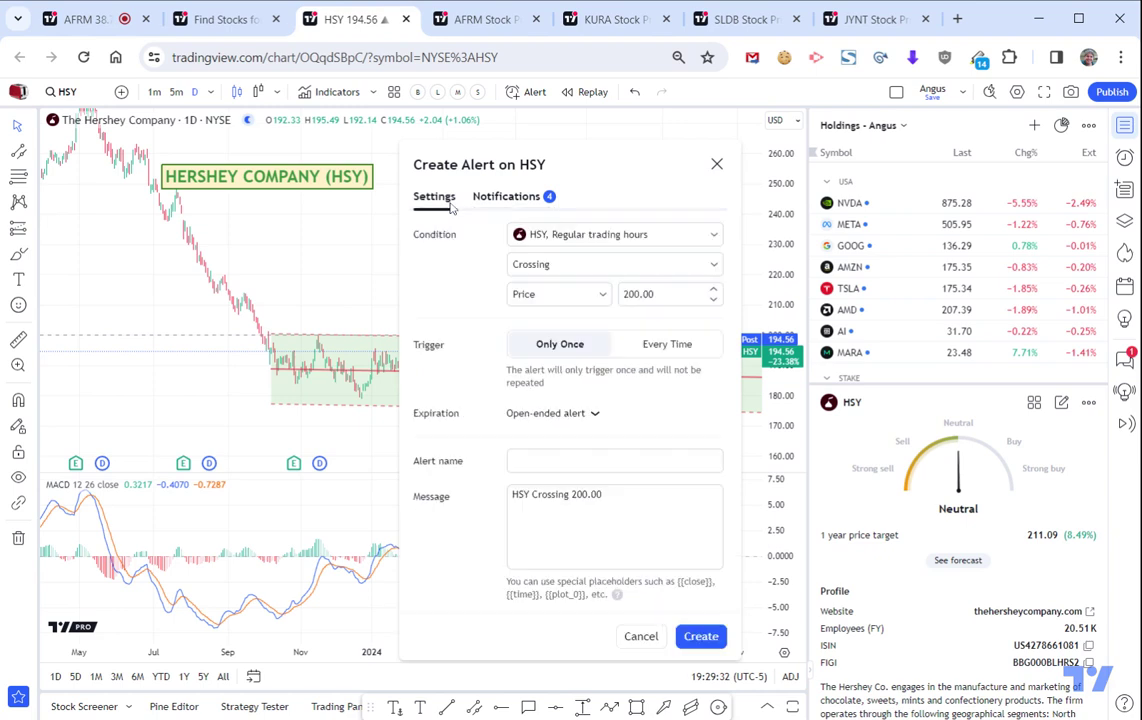
left_click(703, 637)
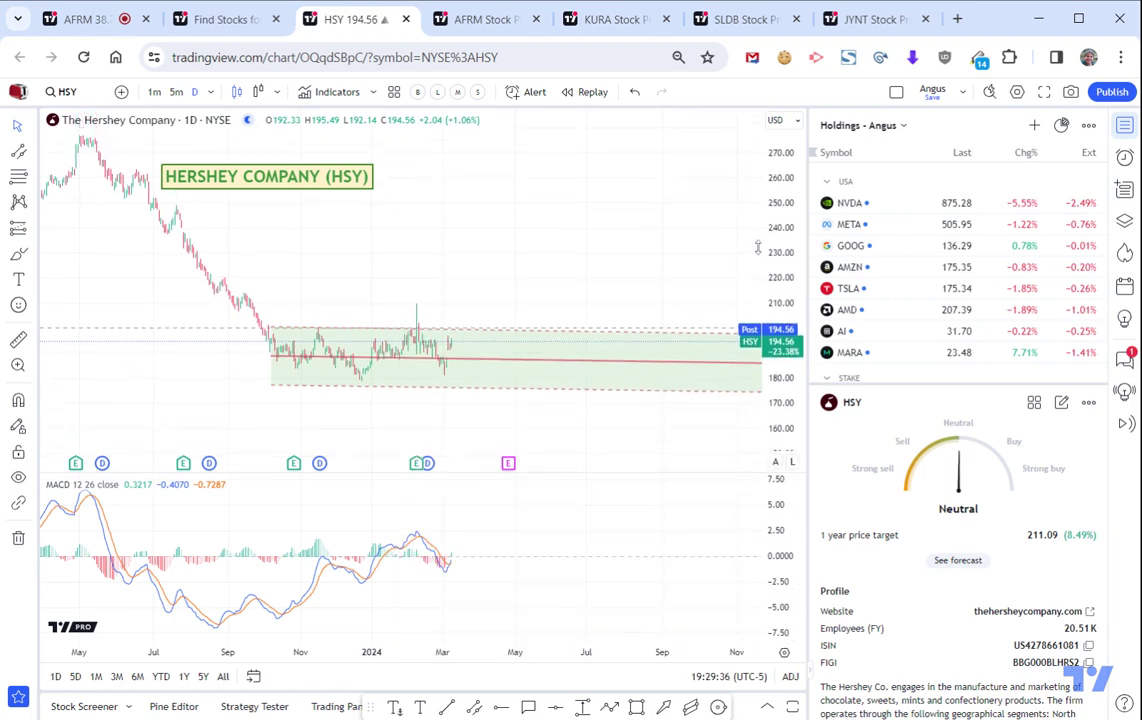
Close the HSY chart, open Affirm (AFRM) in Supercharts, close its symbol page and switch to the original annotated AFRM chart.
left_click(406, 19)
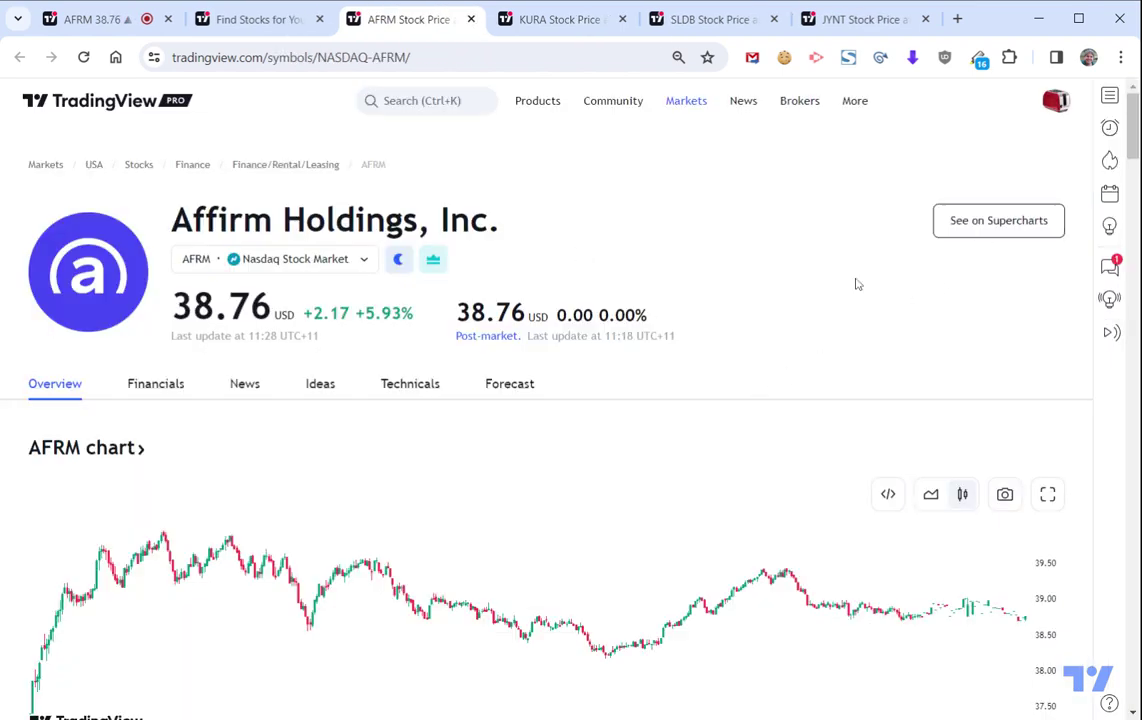
left_click(520, 378)
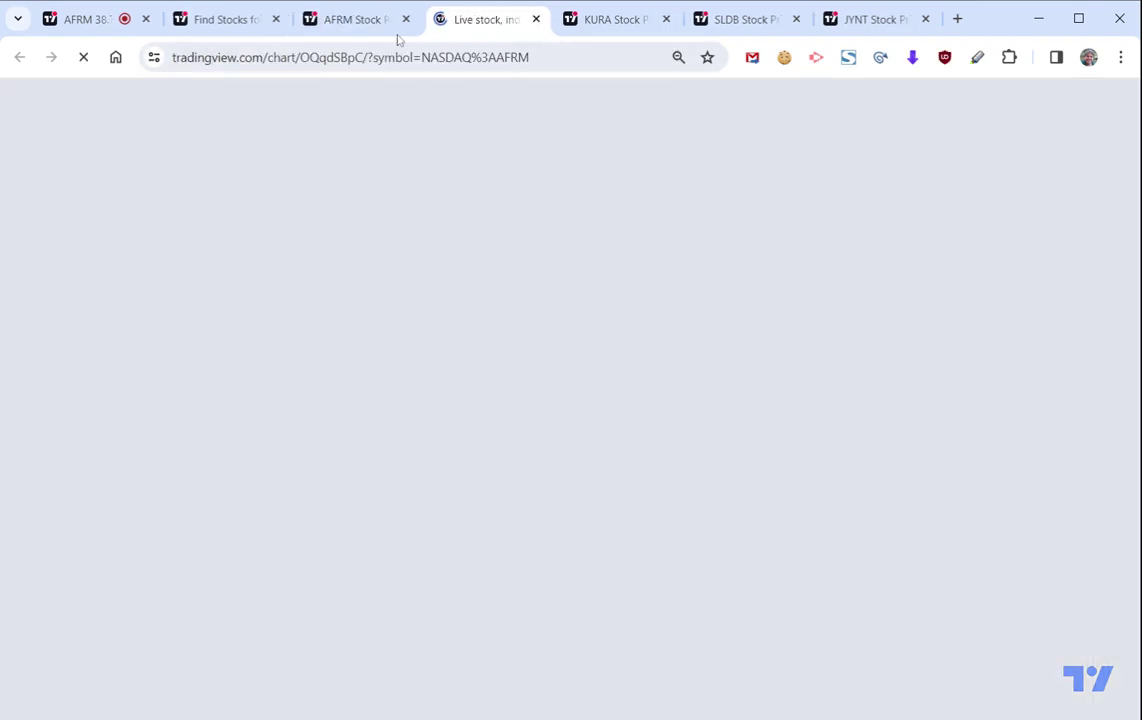
left_click(370, 31)
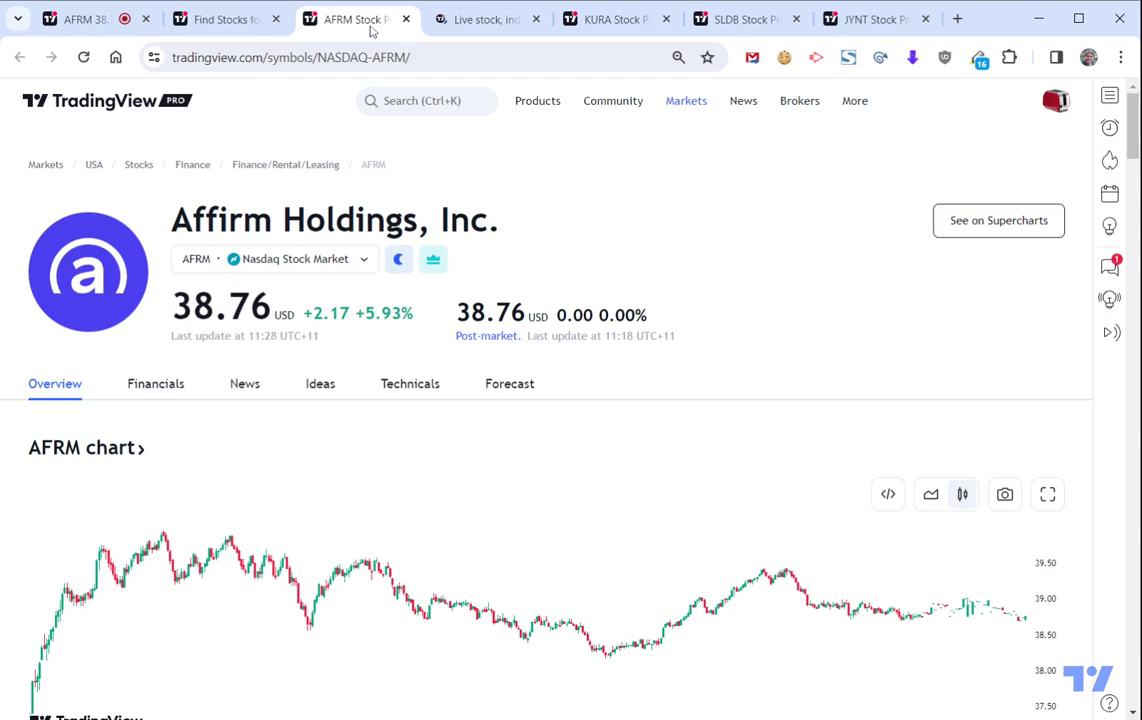
left_click(405, 19)
left_click(100, 20)
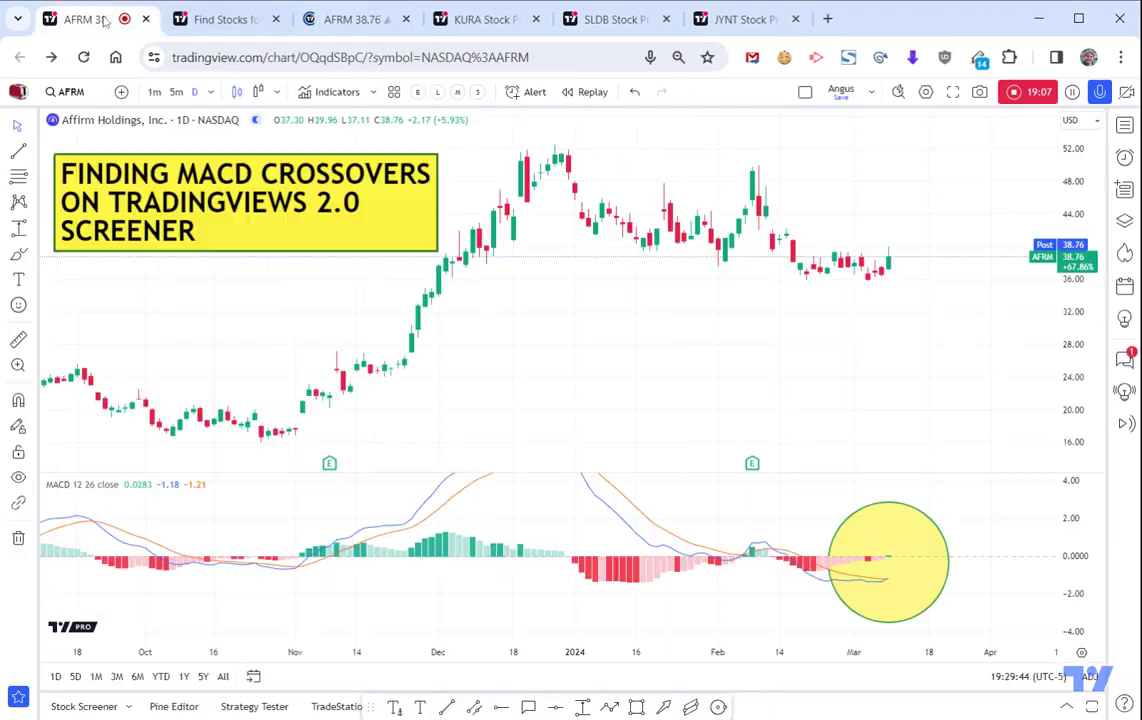
Return to the stock screener and reset the Change filter.
left_click(318, 22)
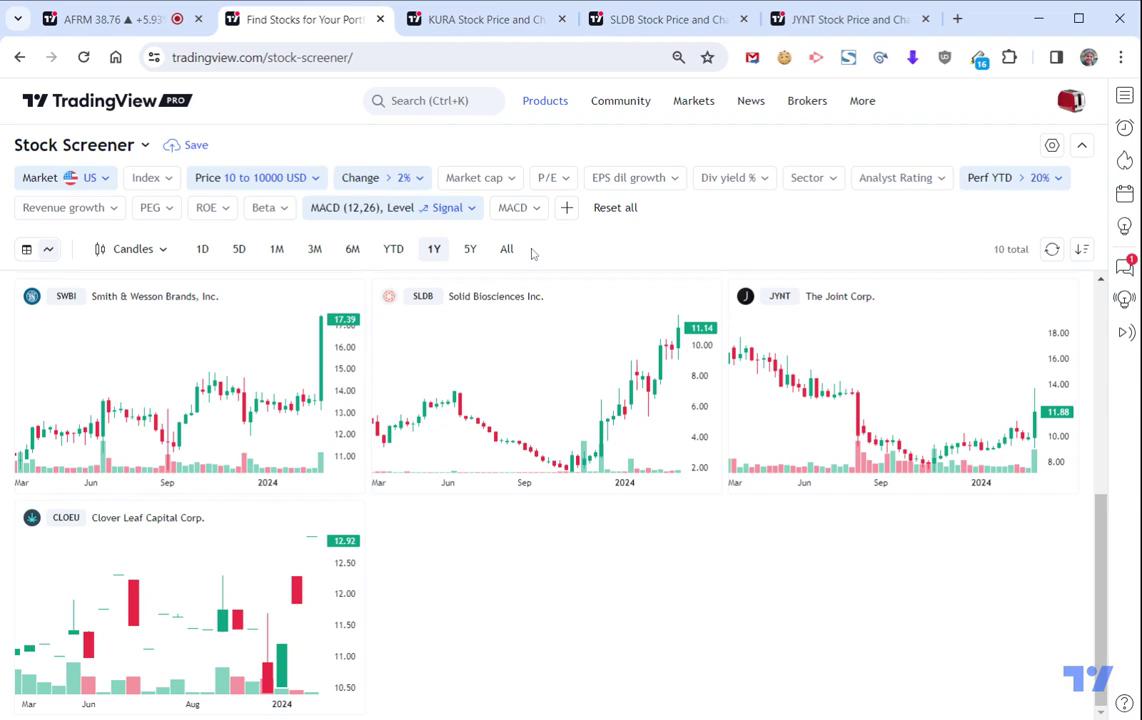
left_click(420, 181)
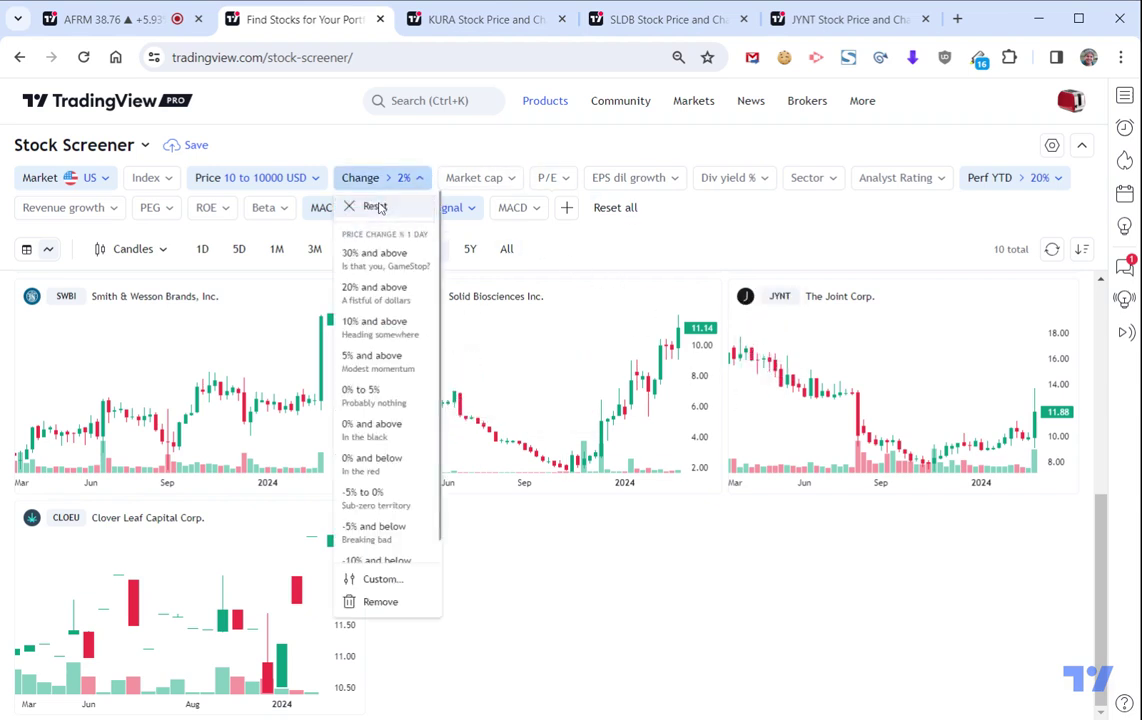
left_click(379, 206)
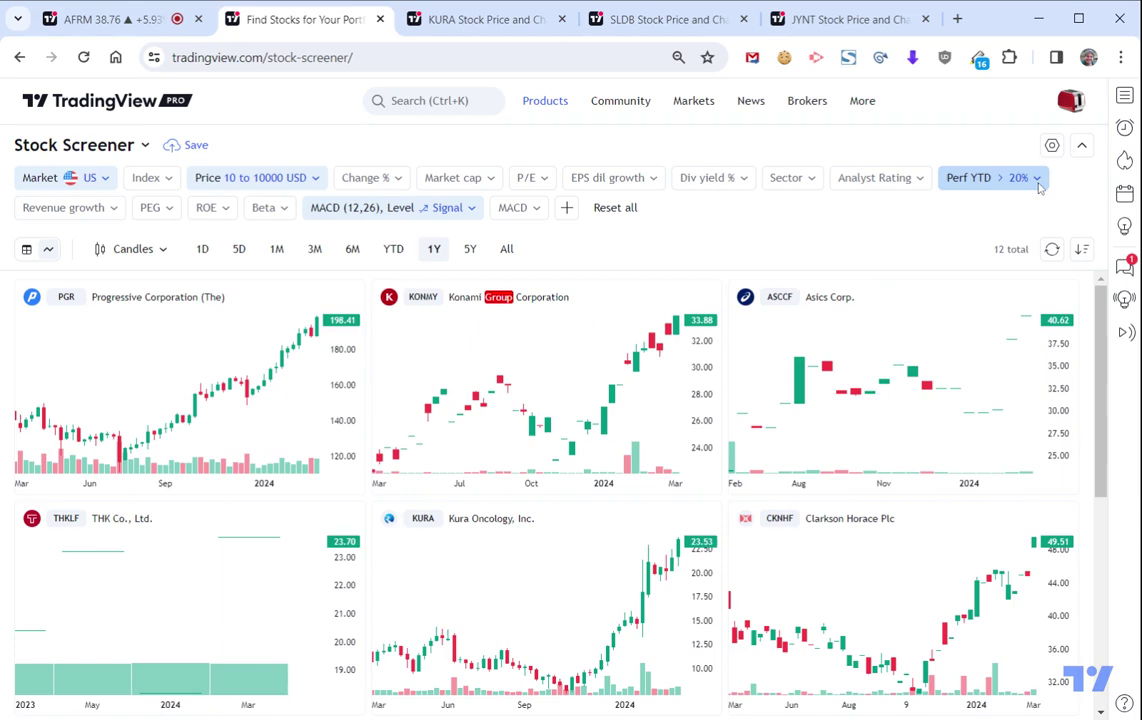
Look through the screener's refreshed chart results, including FBIOP, and go back to the annotated AFRM chart.
scroll(729, 460, "down", 2)
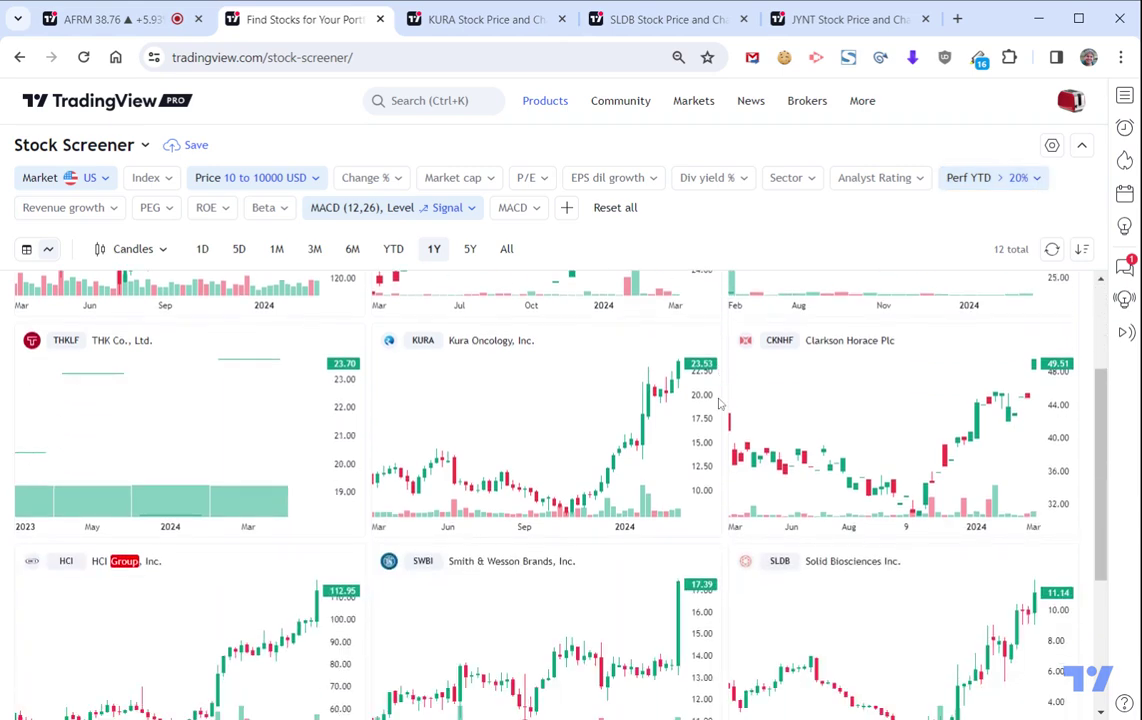
scroll(729, 460, "down", 3)
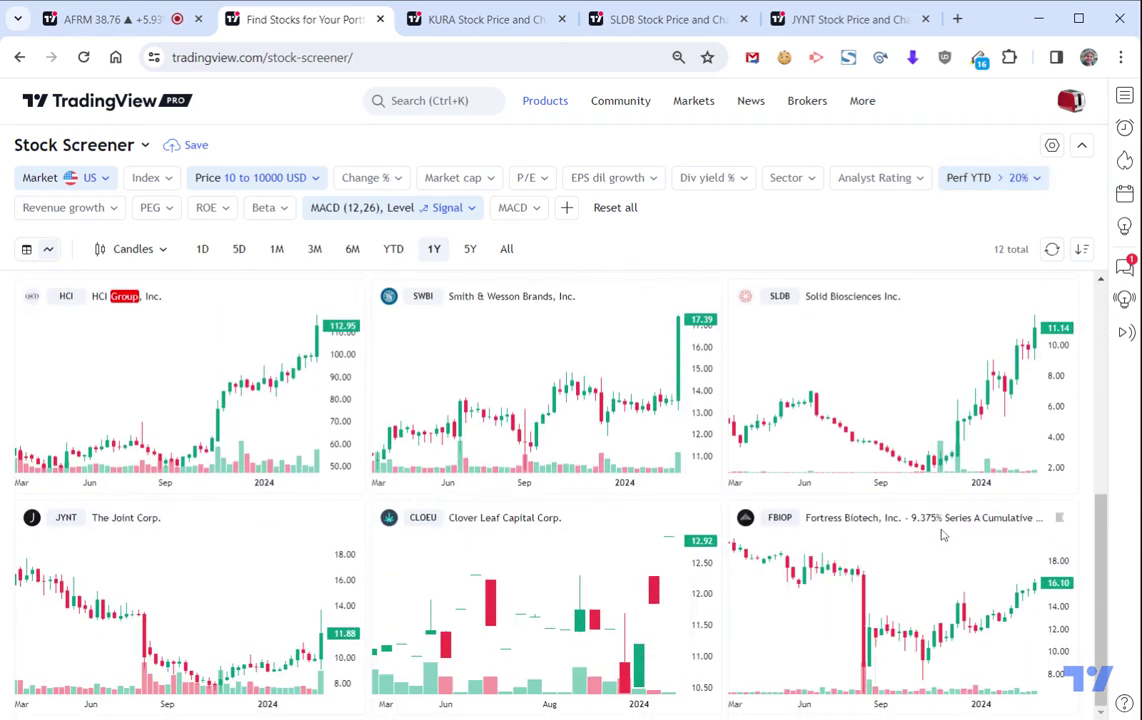
scroll(900, 580, "up", 1)
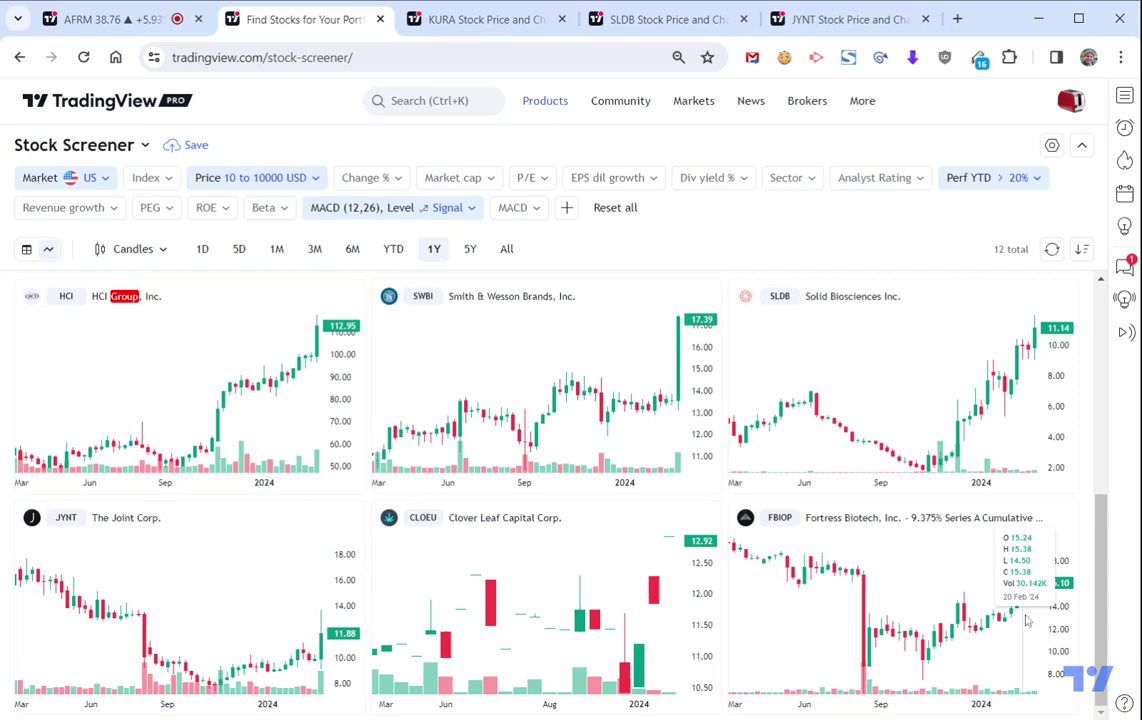
scroll(806, 551, "up", 4)
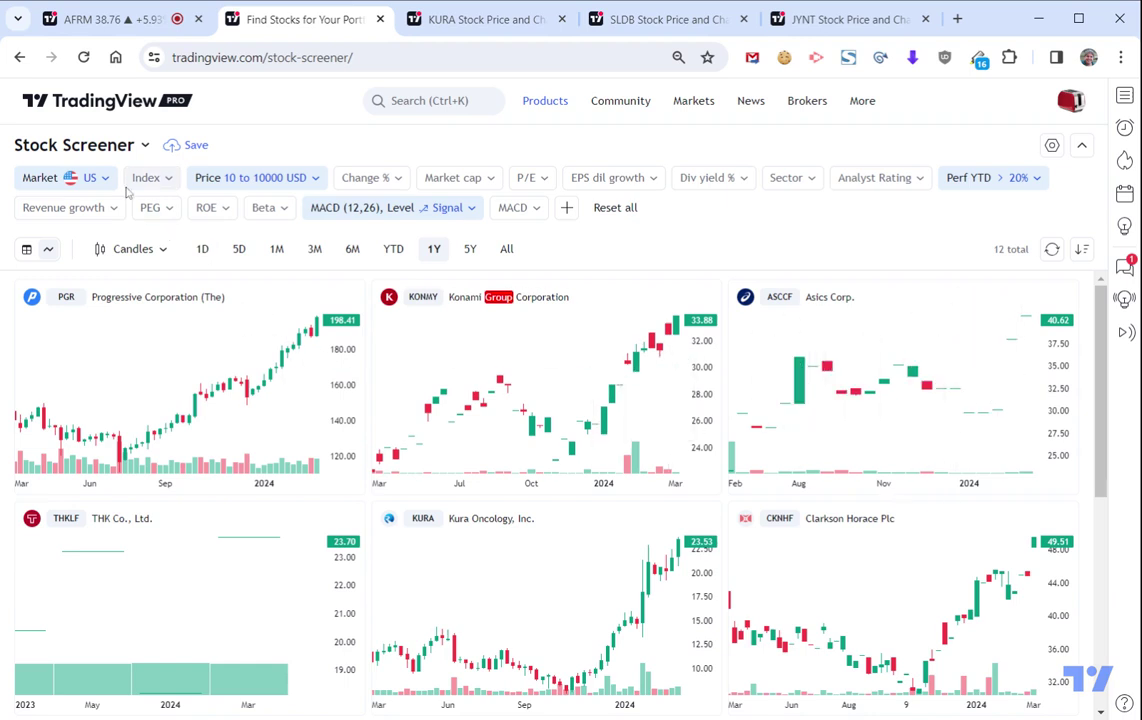
left_click(115, 20)
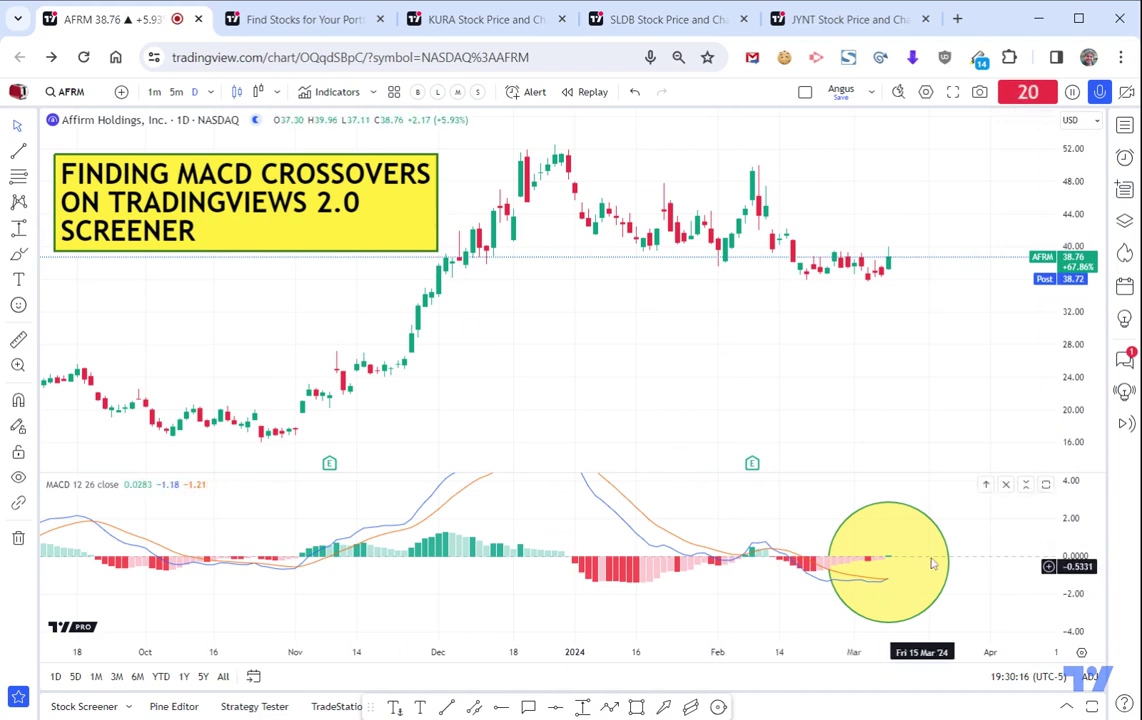